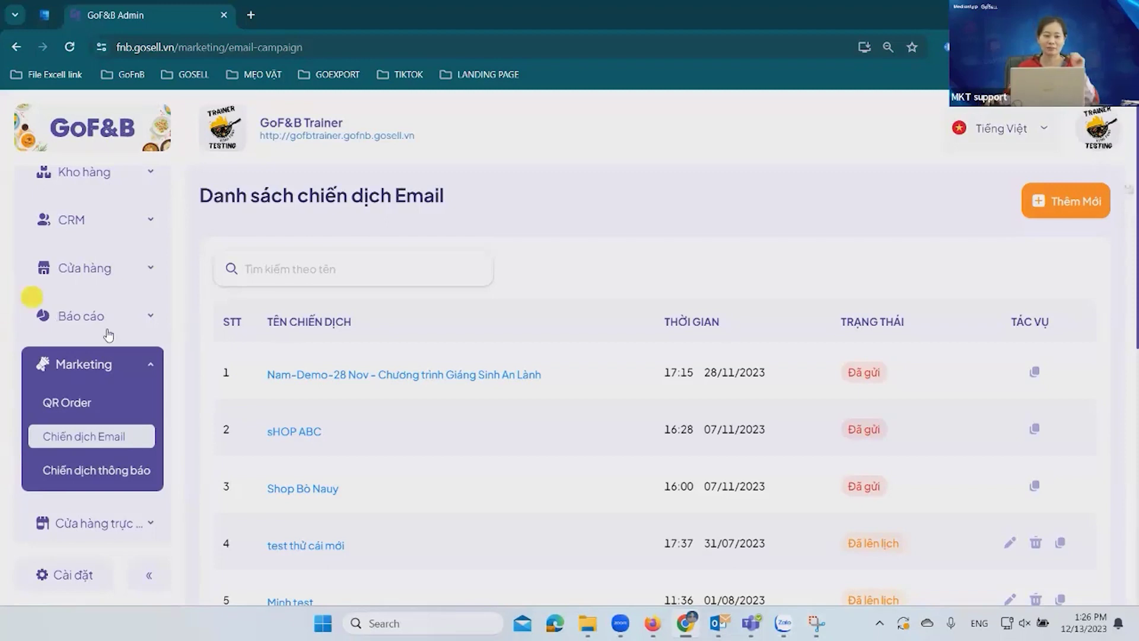
Open the customer group list (Nhóm khách hàng) in the CRM section
scroll(106, 331, "up", 2)
scroll(150, 365, "down", 2)
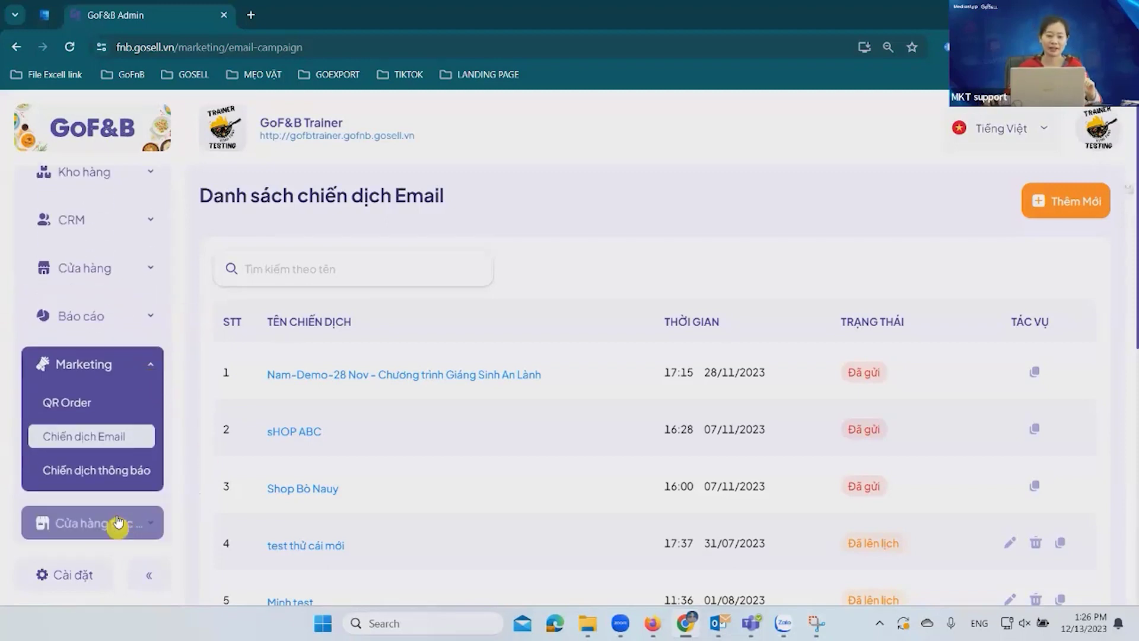
scroll(153, 332, "up", 2)
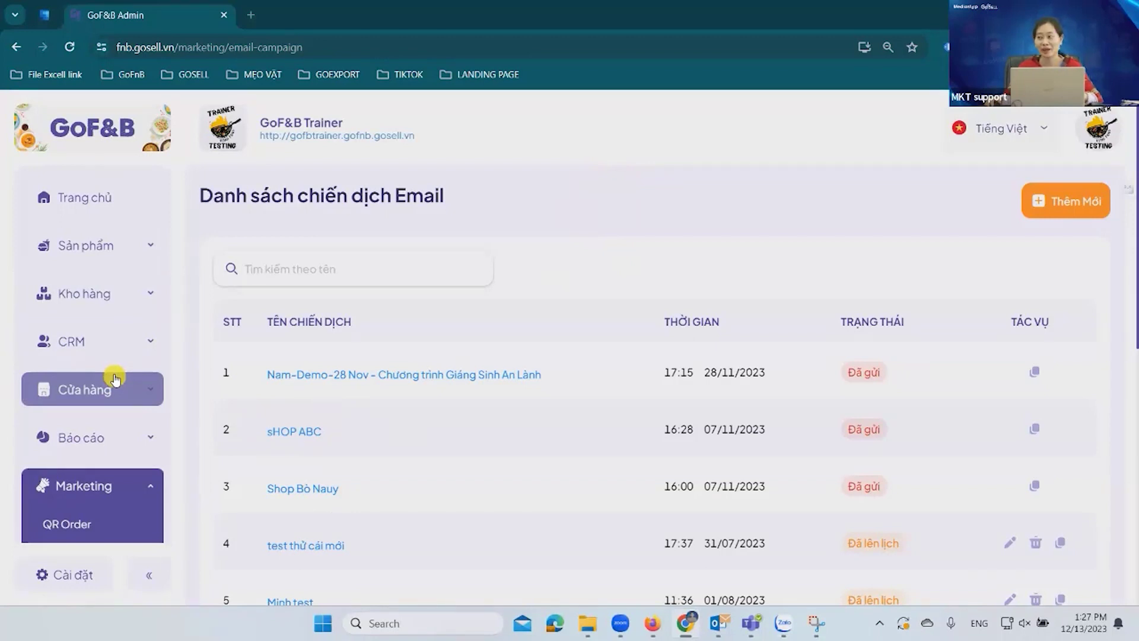
left_click(128, 342)
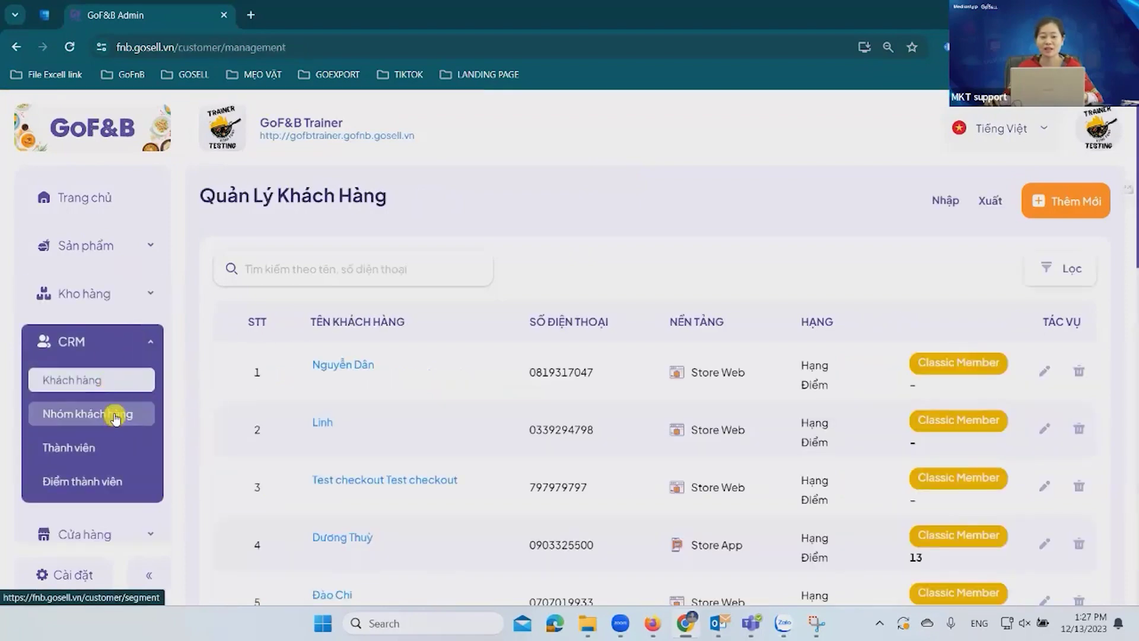
left_click(113, 414)
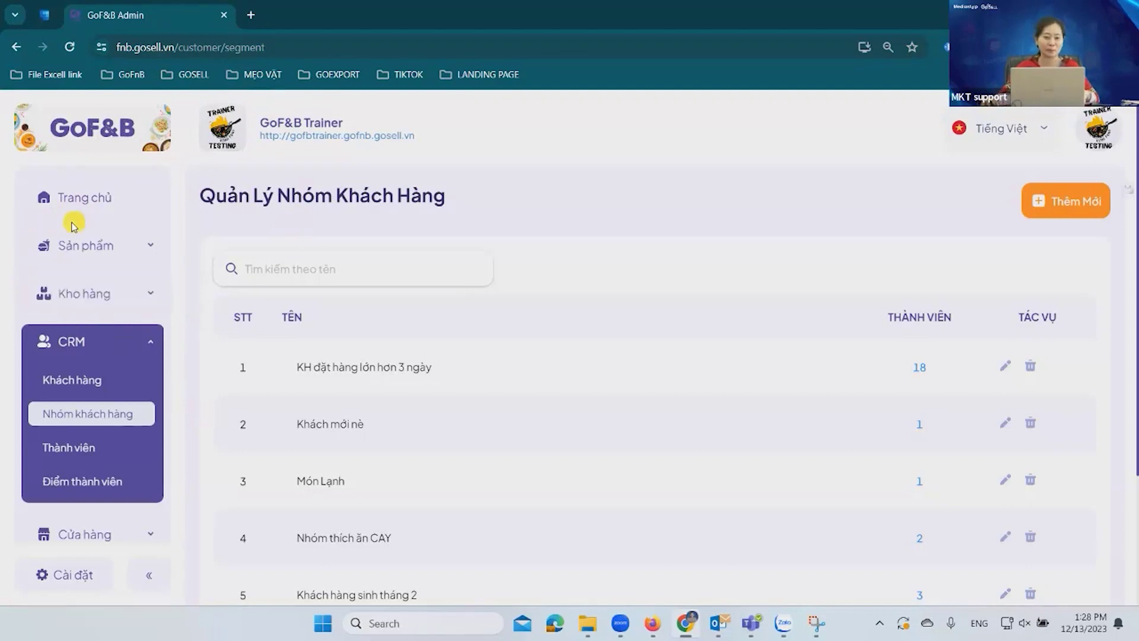
Open the product Trà Mãng Cầu from the product list and review its toppings, size prices and options
left_click(98, 245)
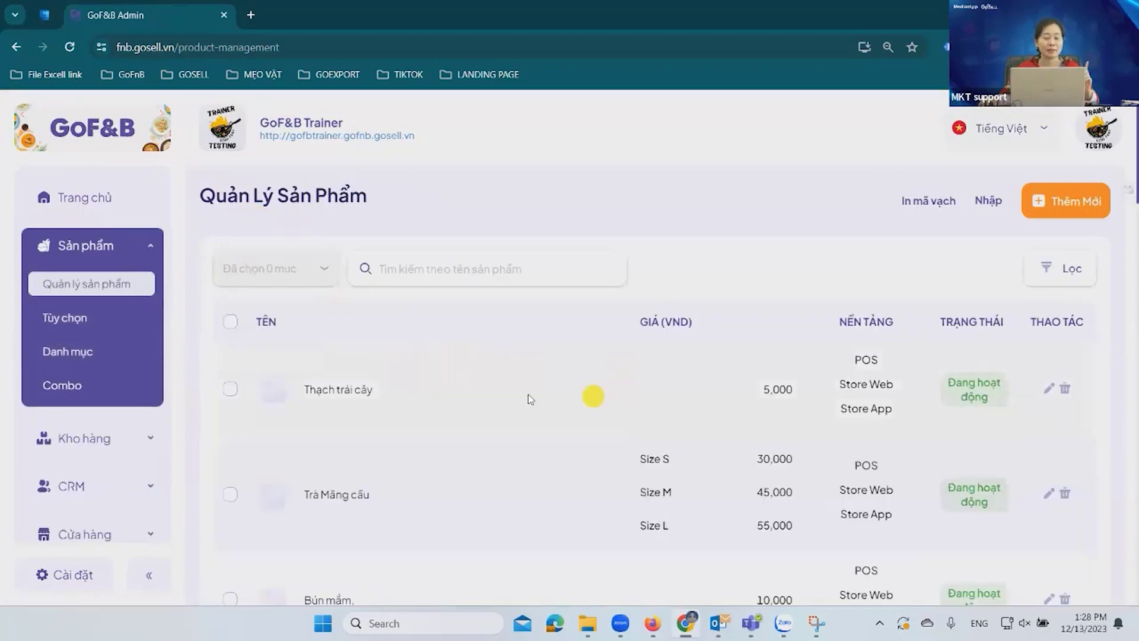
scroll(503, 389, "down", 2)
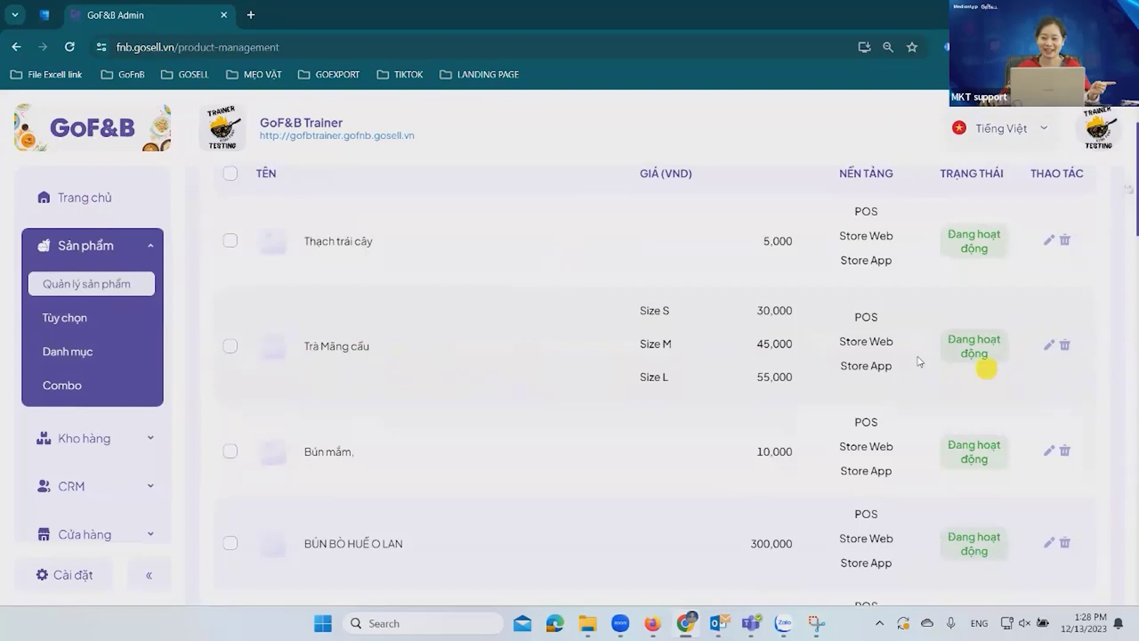
left_click(338, 349)
scroll(758, 242, "down", 1)
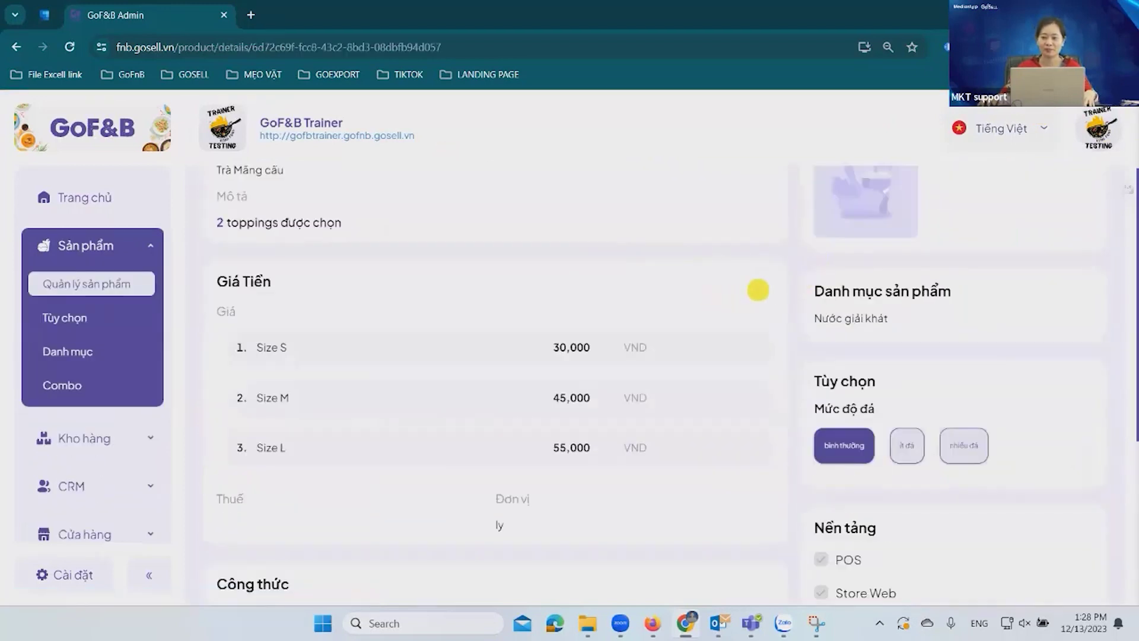
scroll(482, 346, "up", 3)
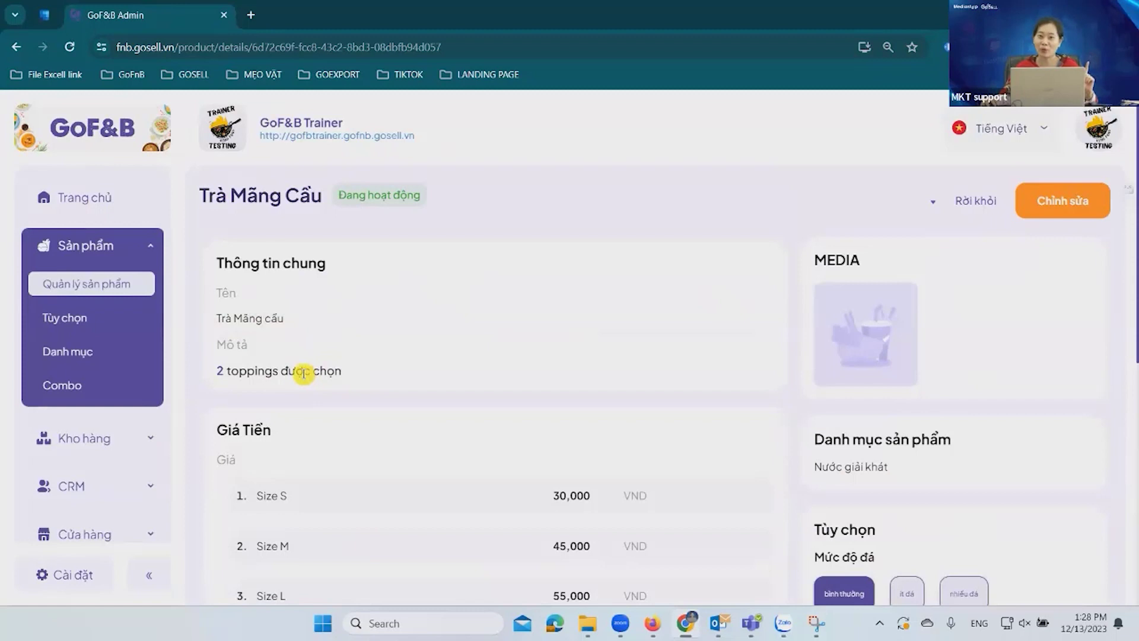
scroll(395, 319, "down", 3)
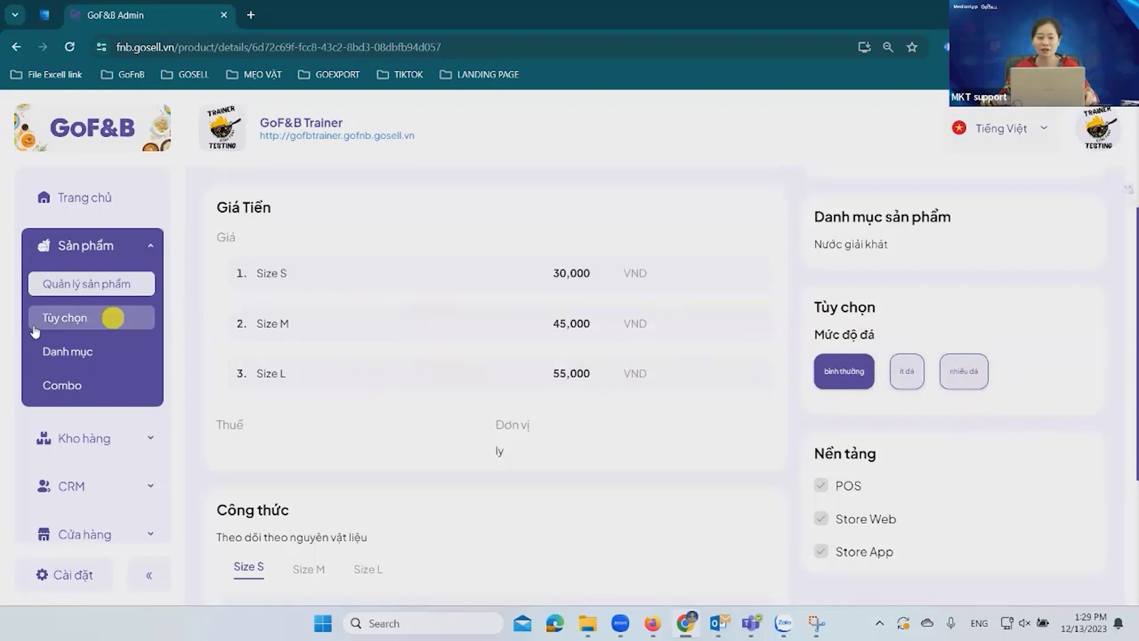
Open the product options page in a separate browser tab and open the Mức độ đá option for editing
middle_click(112, 320)
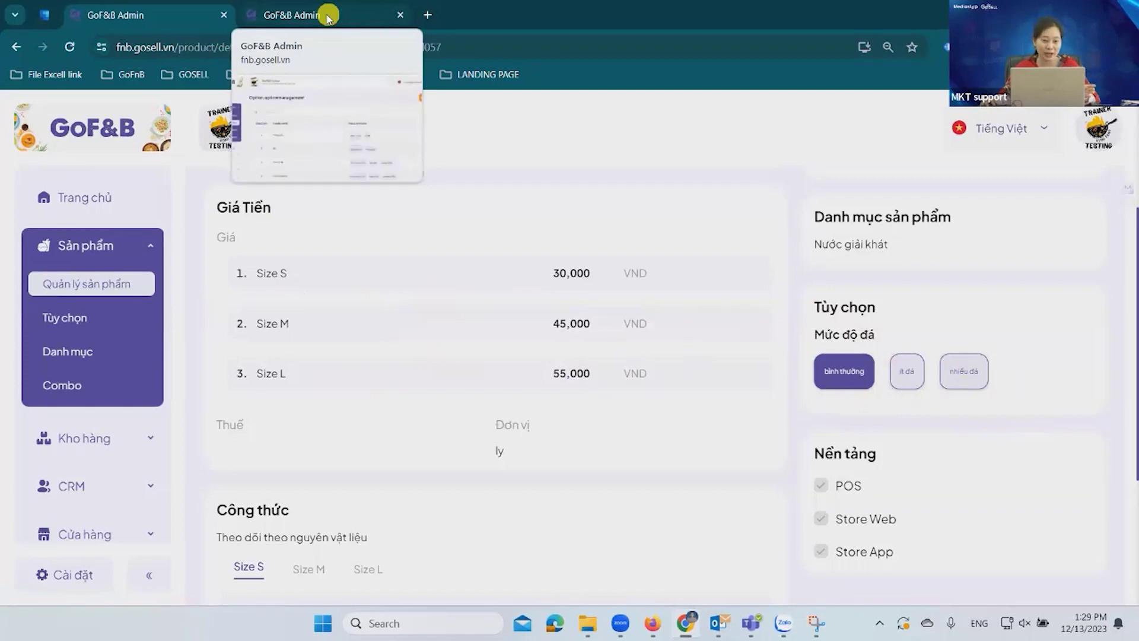
left_click(328, 17)
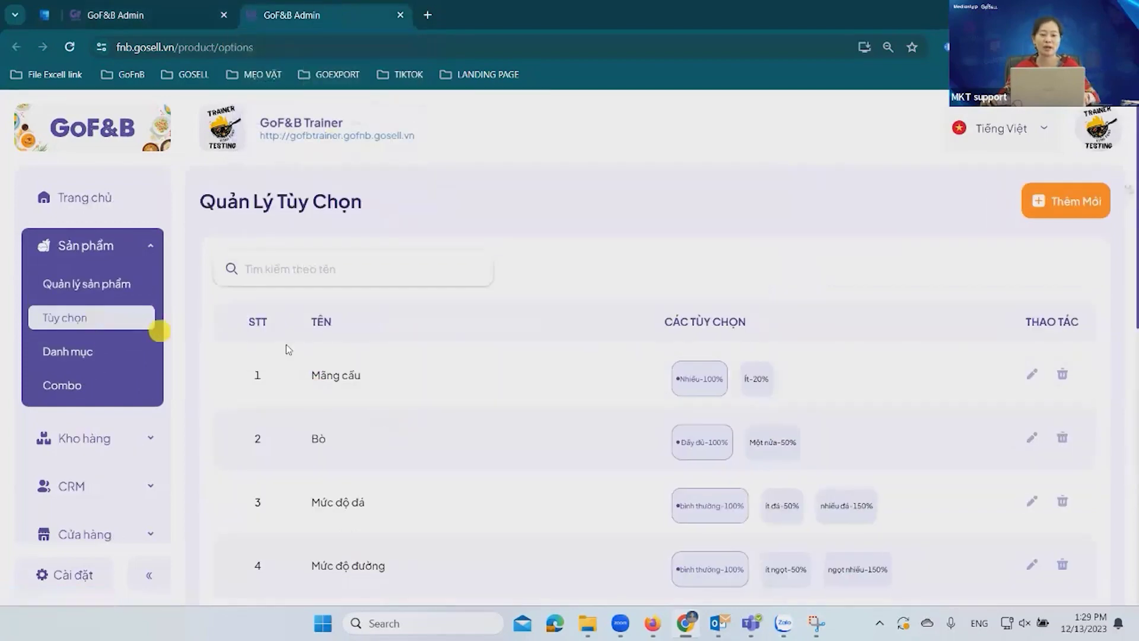
scroll(509, 449, "down", 1)
scroll(509, 449, "down", 2)
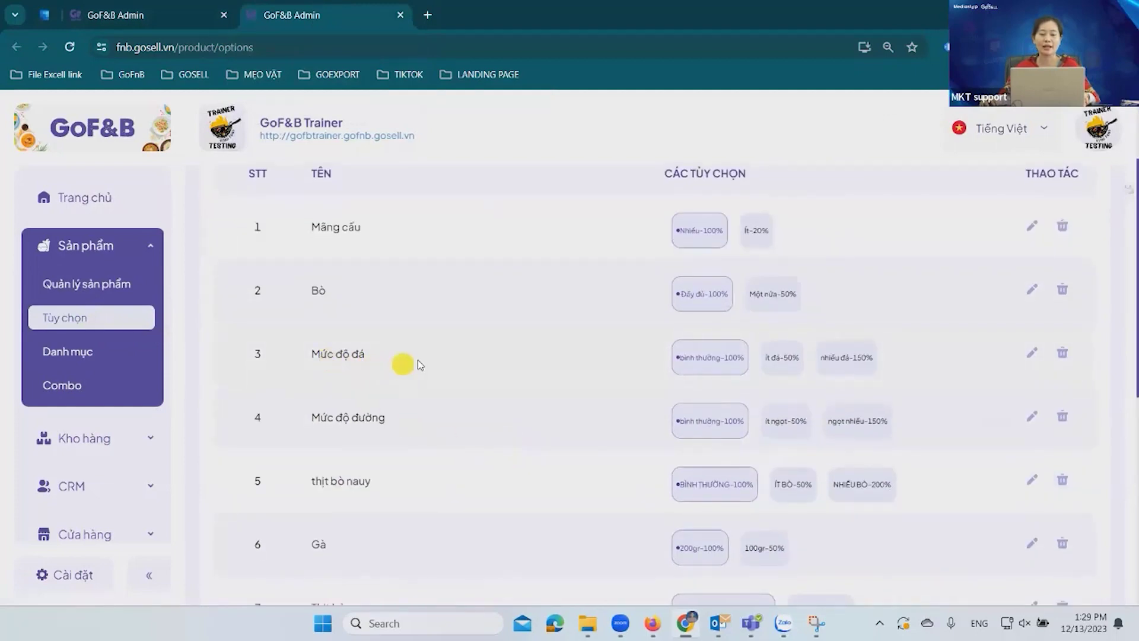
left_click(1031, 353)
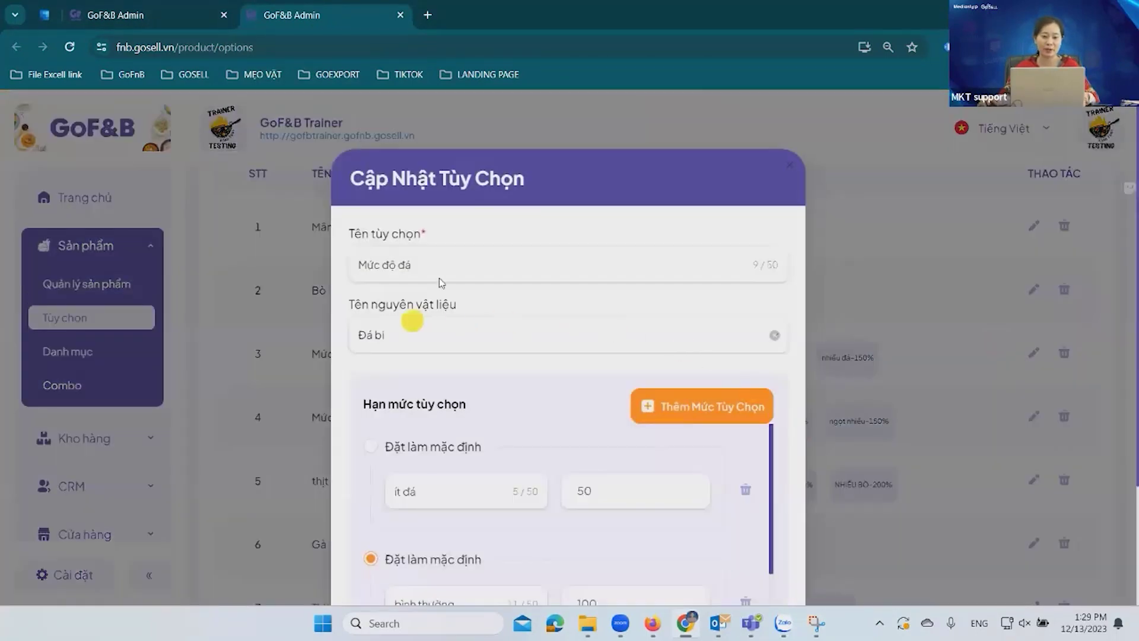
Review the Mức độ đá option's name, linked ingredient, and the quota of each ice level
left_click(472, 268)
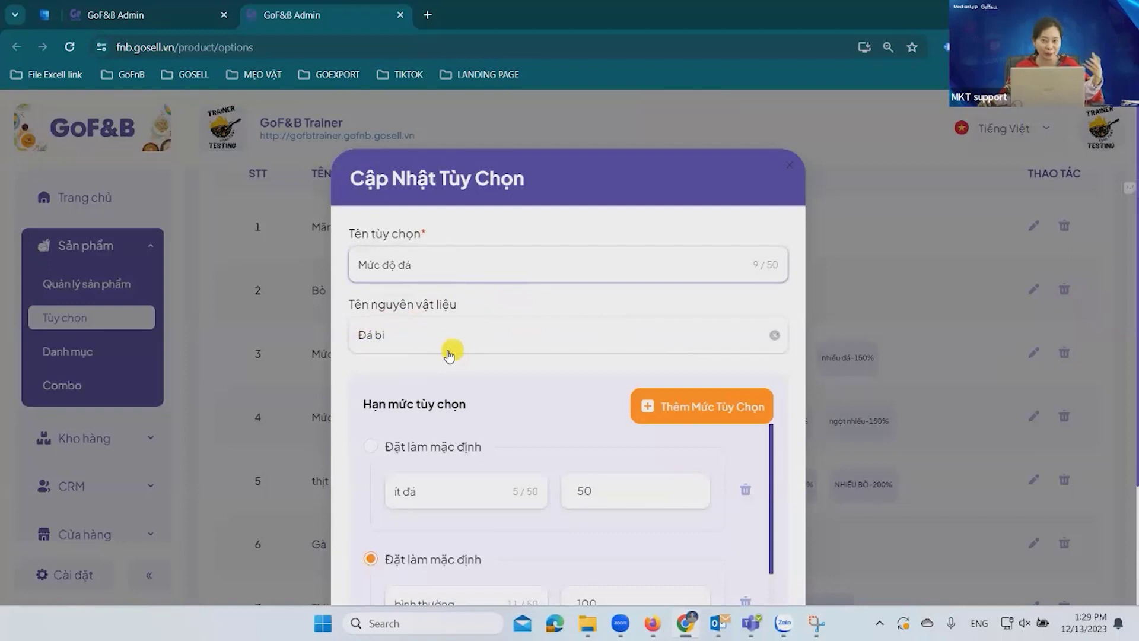
scroll(445, 339, "down", 2)
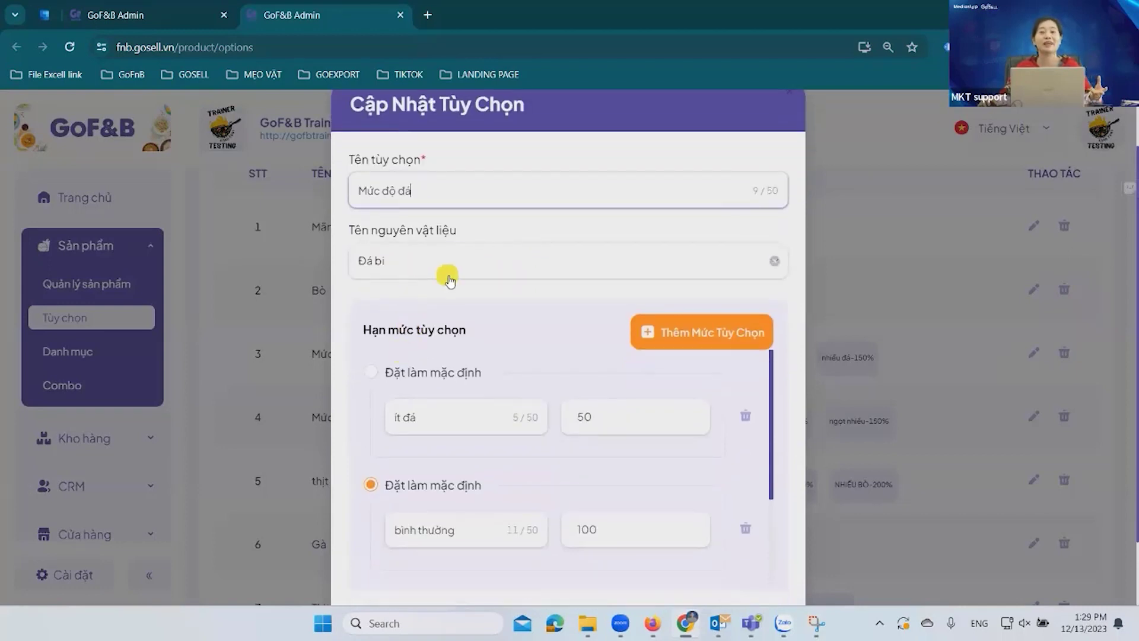
scroll(508, 368, "down", 1)
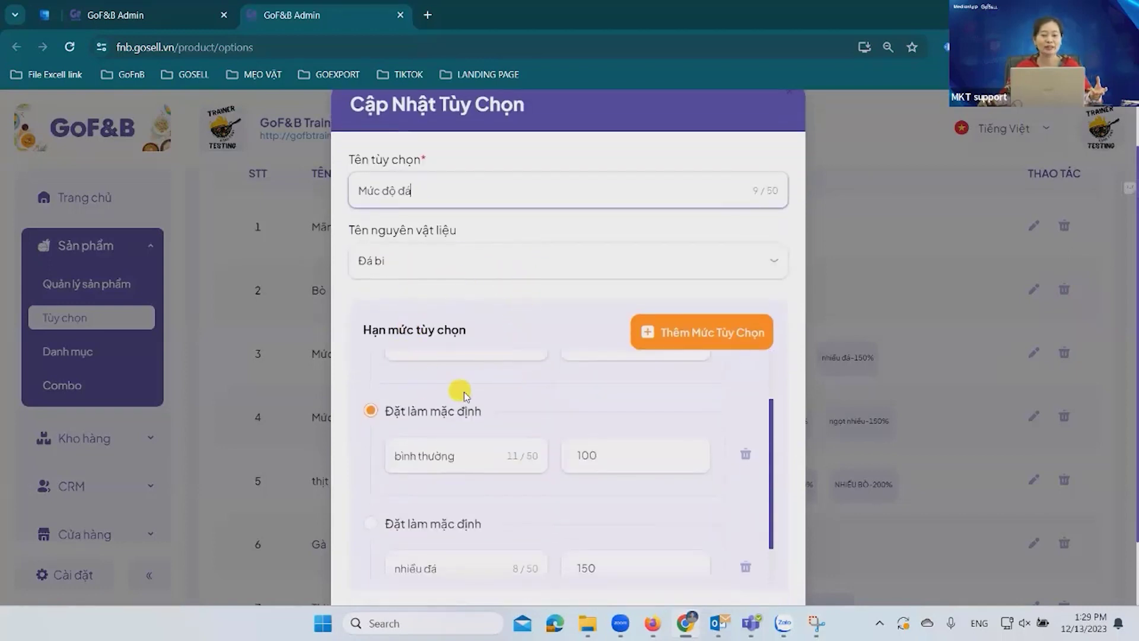
scroll(533, 428, "up", 1)
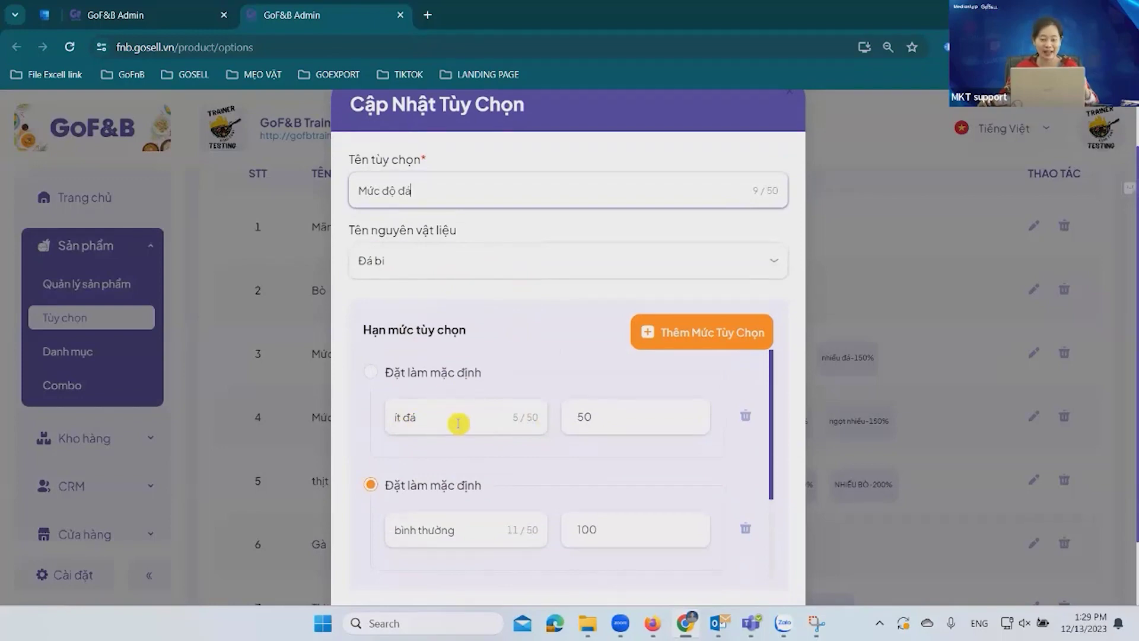
scroll(458, 423, "down", 1)
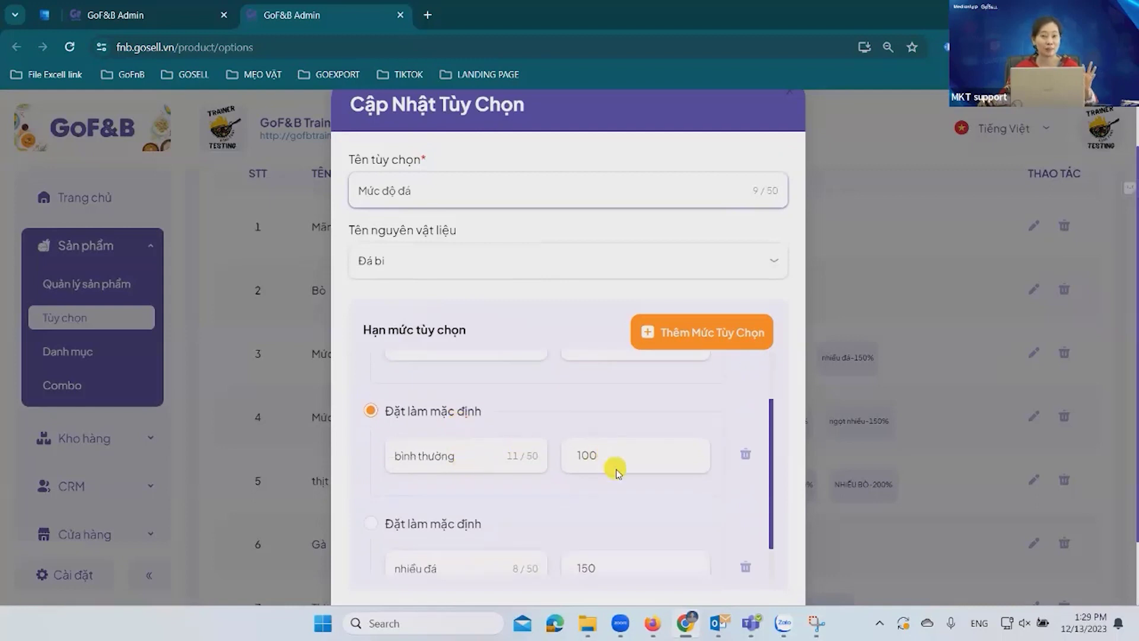
scroll(617, 472, "down", 1)
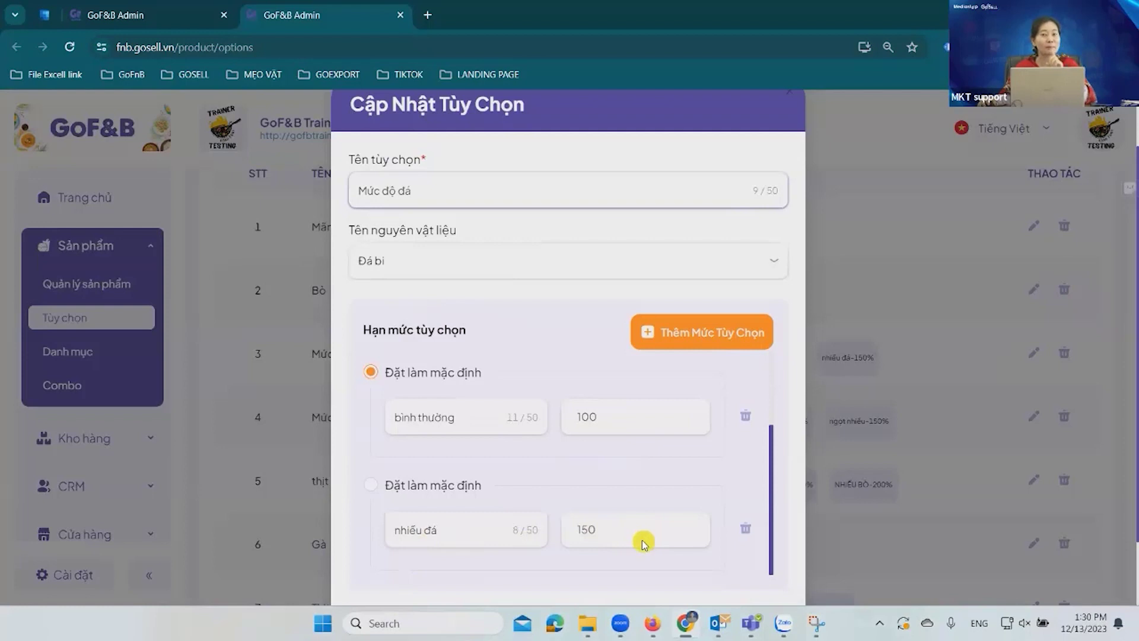
scroll(640, 541, "up", 2)
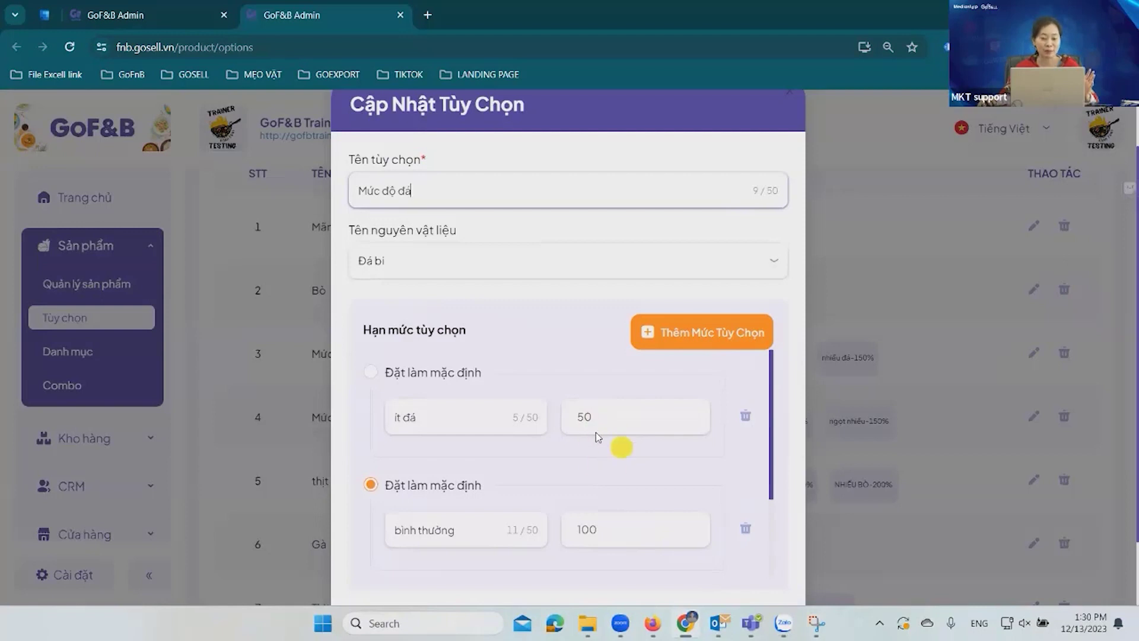
left_click(453, 423)
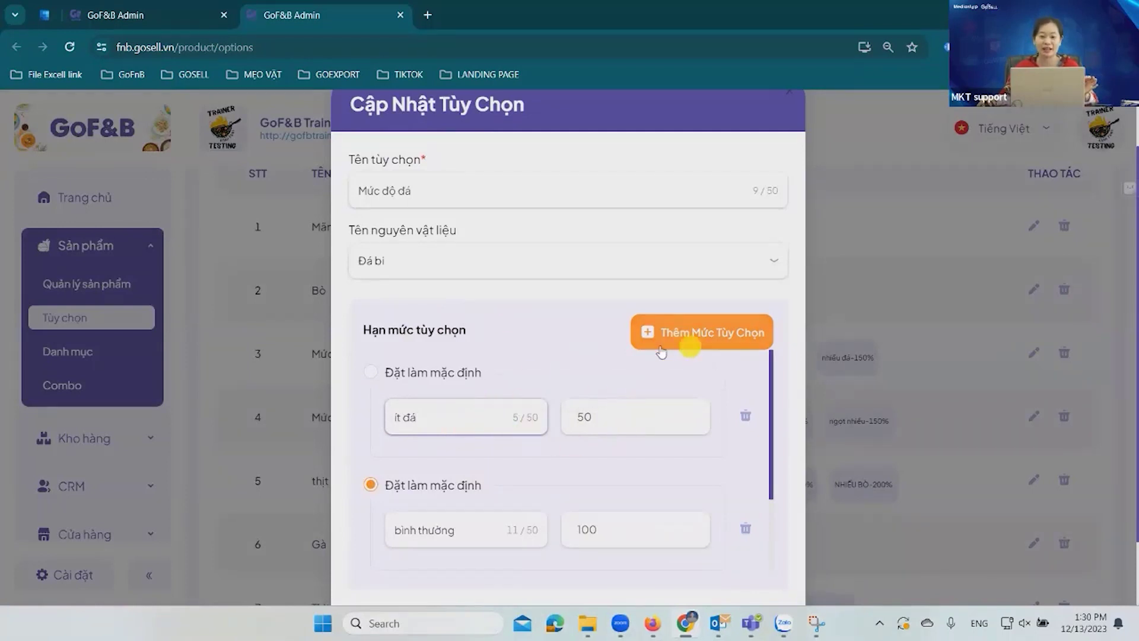
Try adding a blank level to the Mức độ đá option, then remove it and cancel the update
left_click(684, 344)
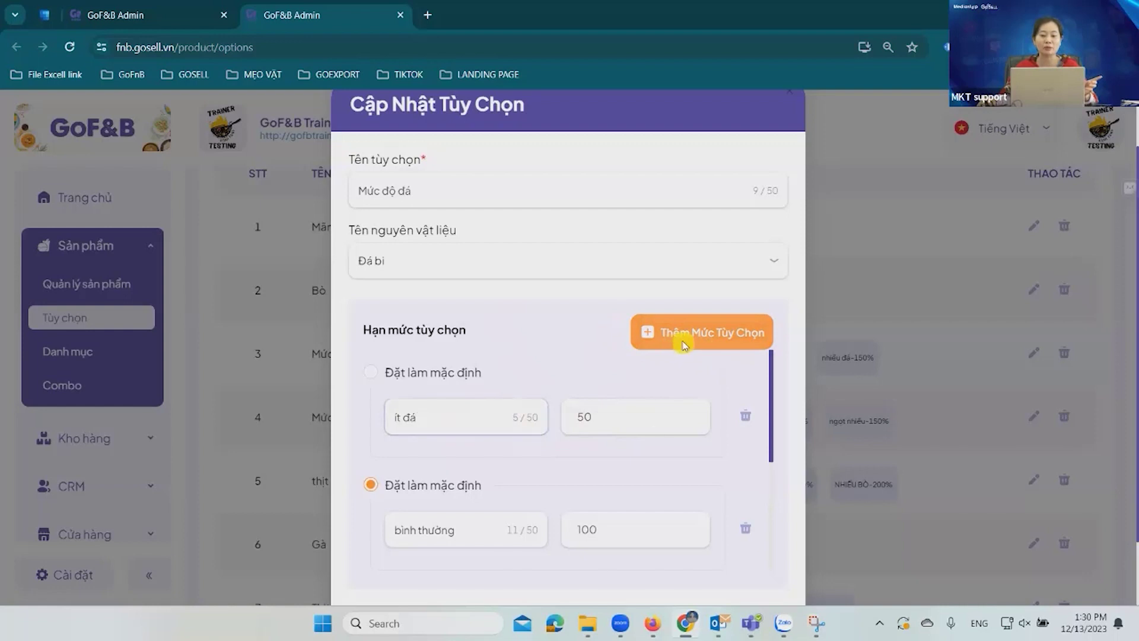
scroll(661, 397, "down", 3)
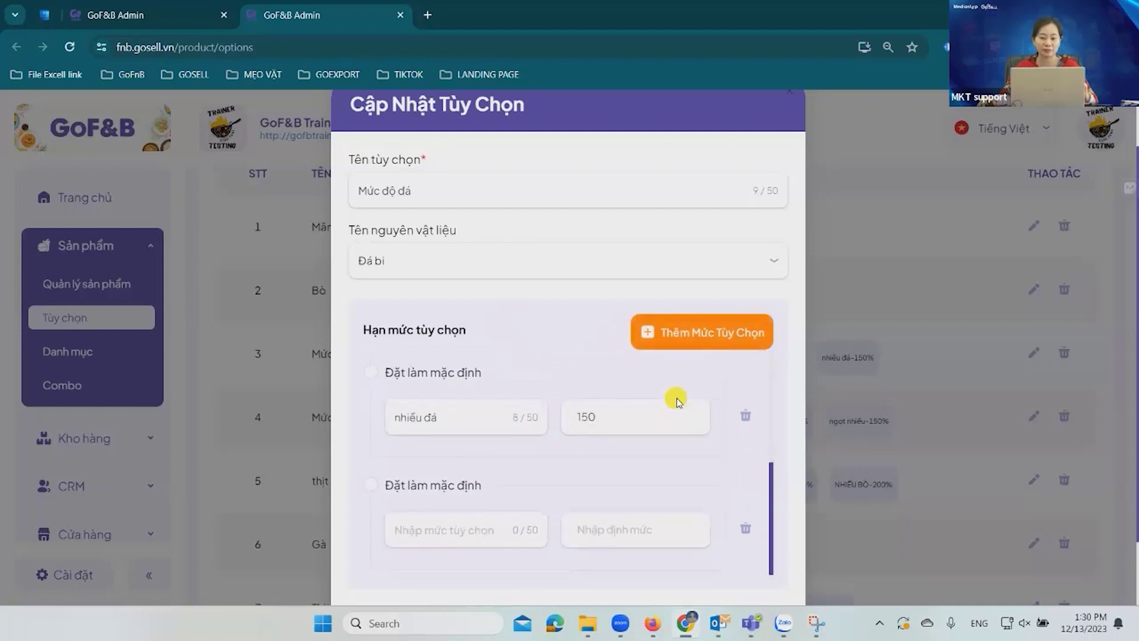
scroll(679, 402, "down", 2)
left_click(461, 451)
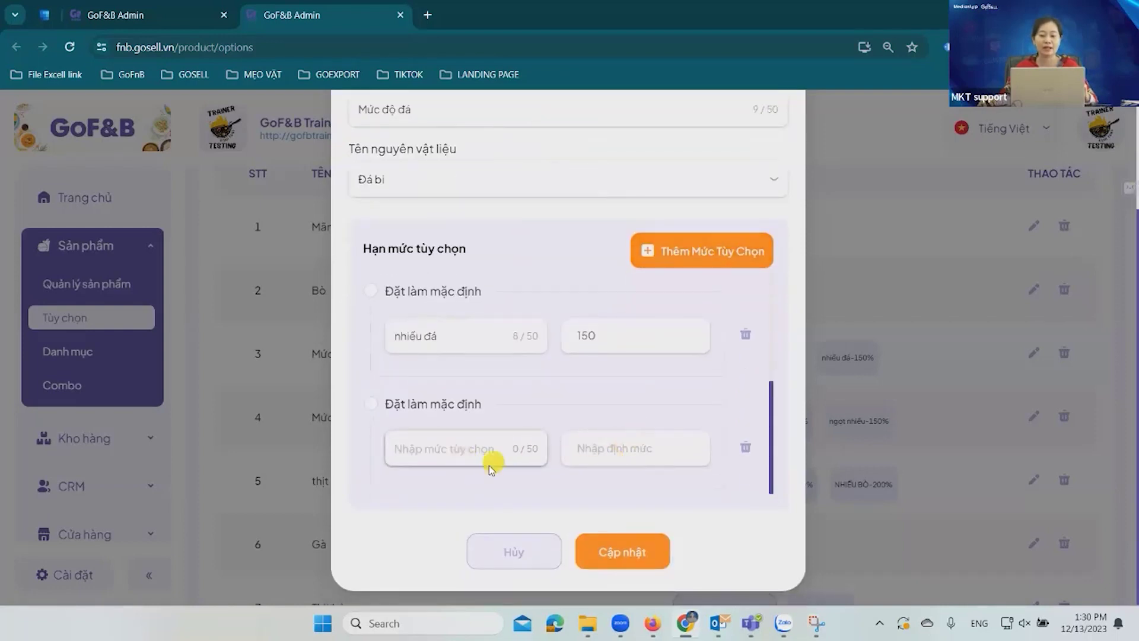
left_click(745, 447)
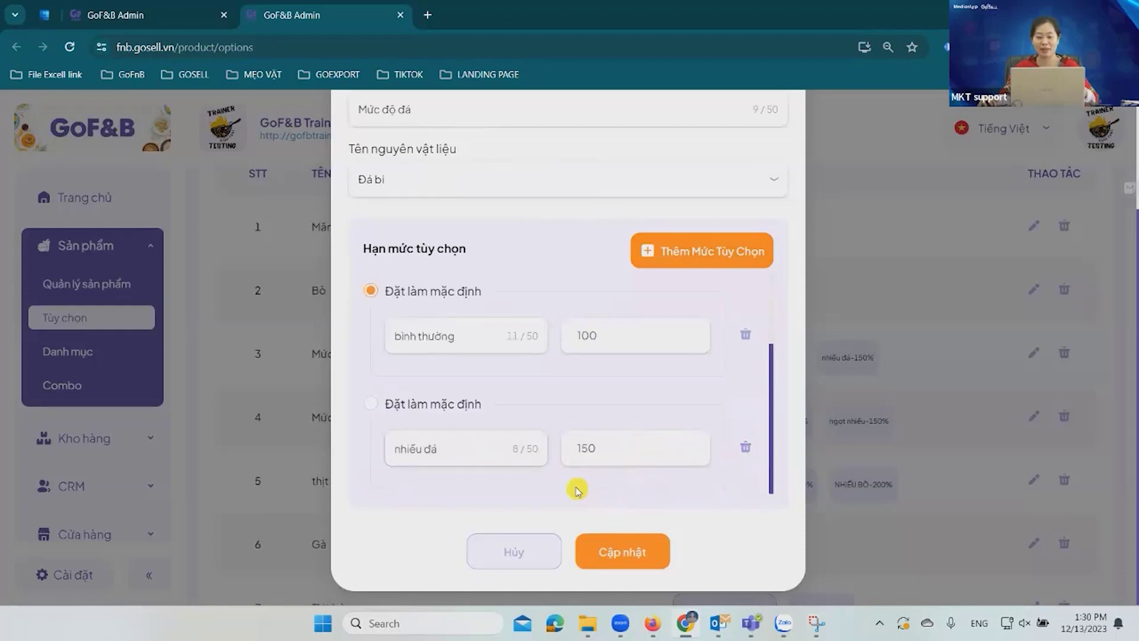
left_click(518, 554)
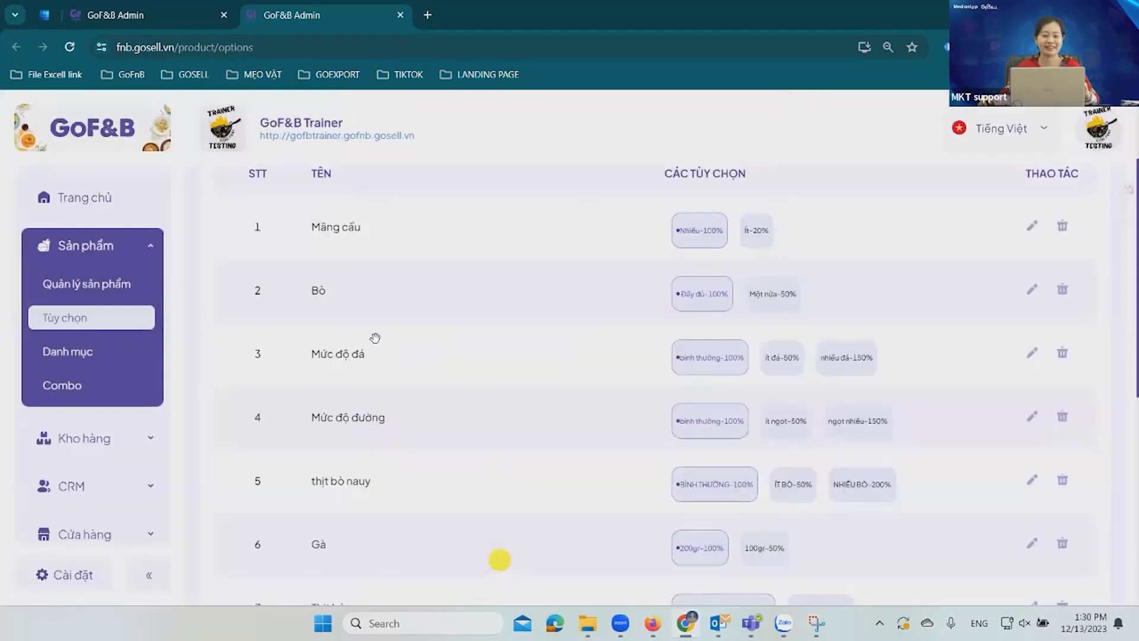
Return to the Trà Mãng Cầu product details and review its general information, toppings, size prices and options
scroll(519, 311, "up", 2)
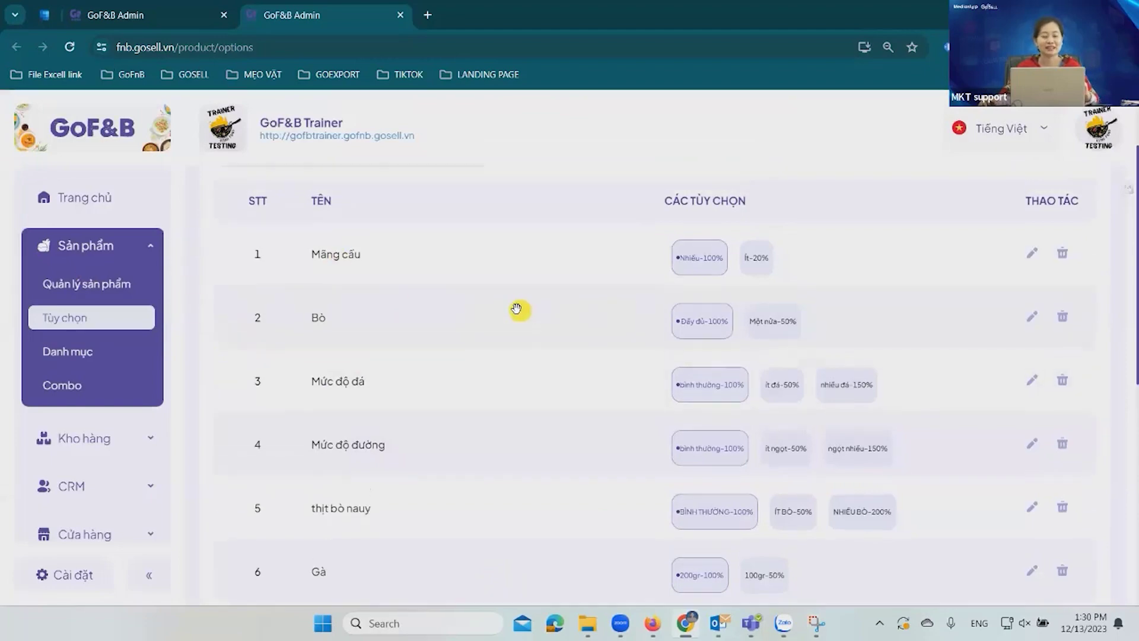
left_click(153, 9)
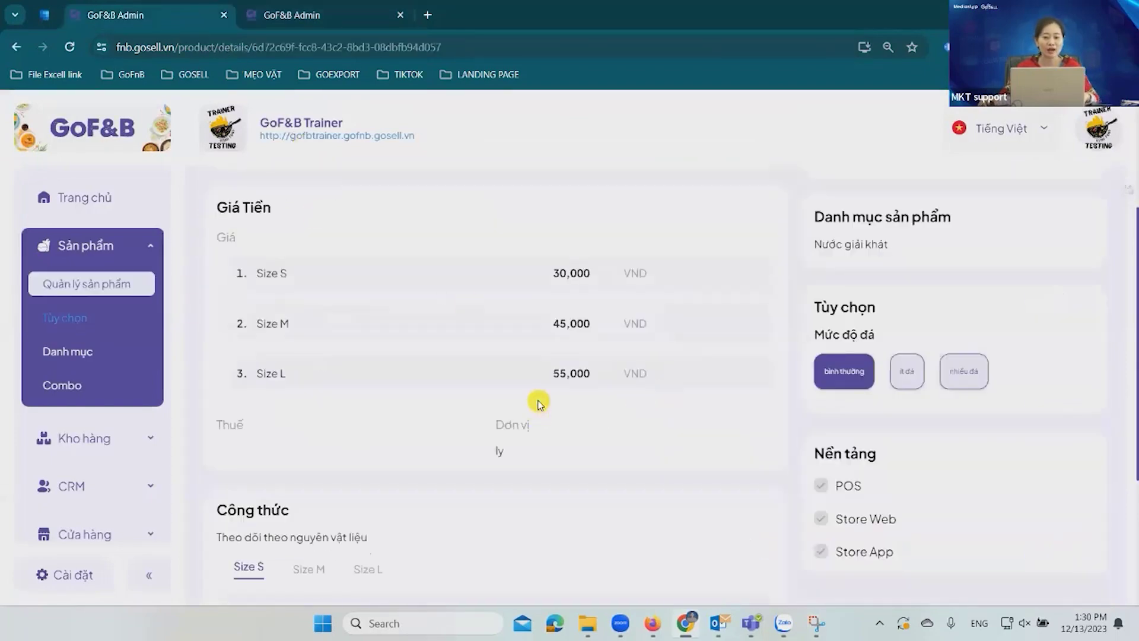
scroll(572, 389, "up", 3)
scroll(636, 380, "down", 2)
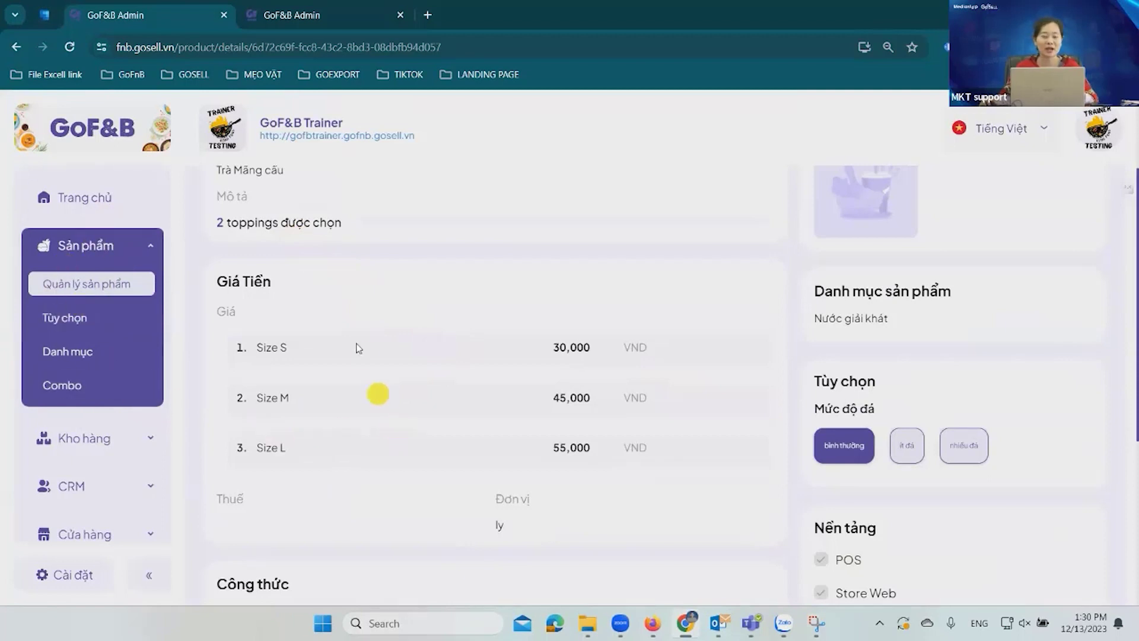
scroll(376, 394, "up", 1)
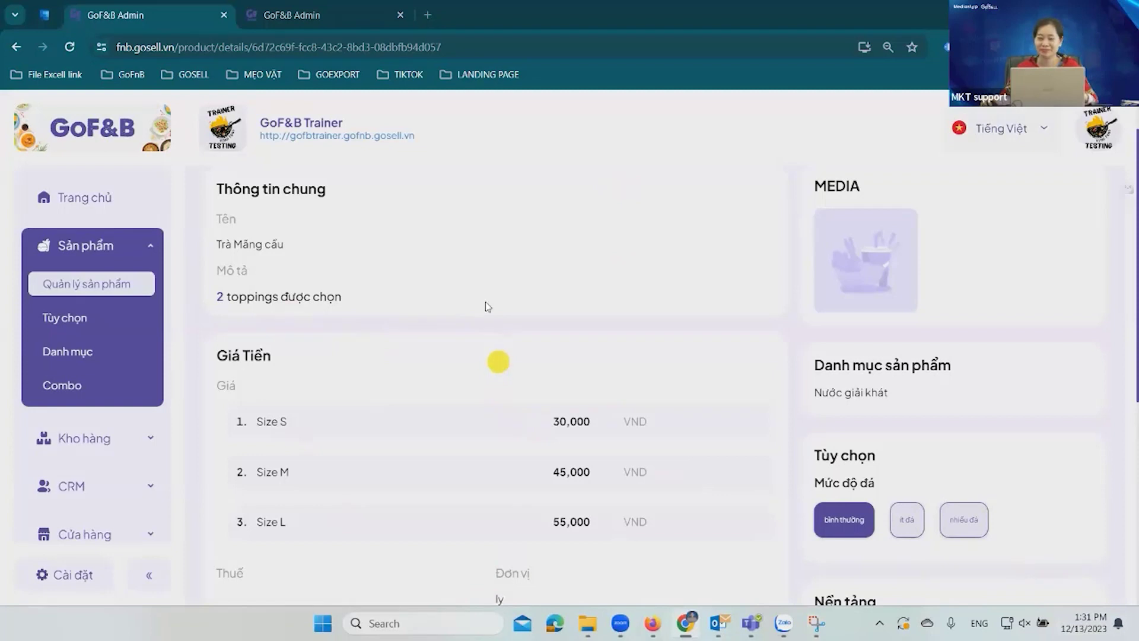
scroll(110, 297, "up", 2)
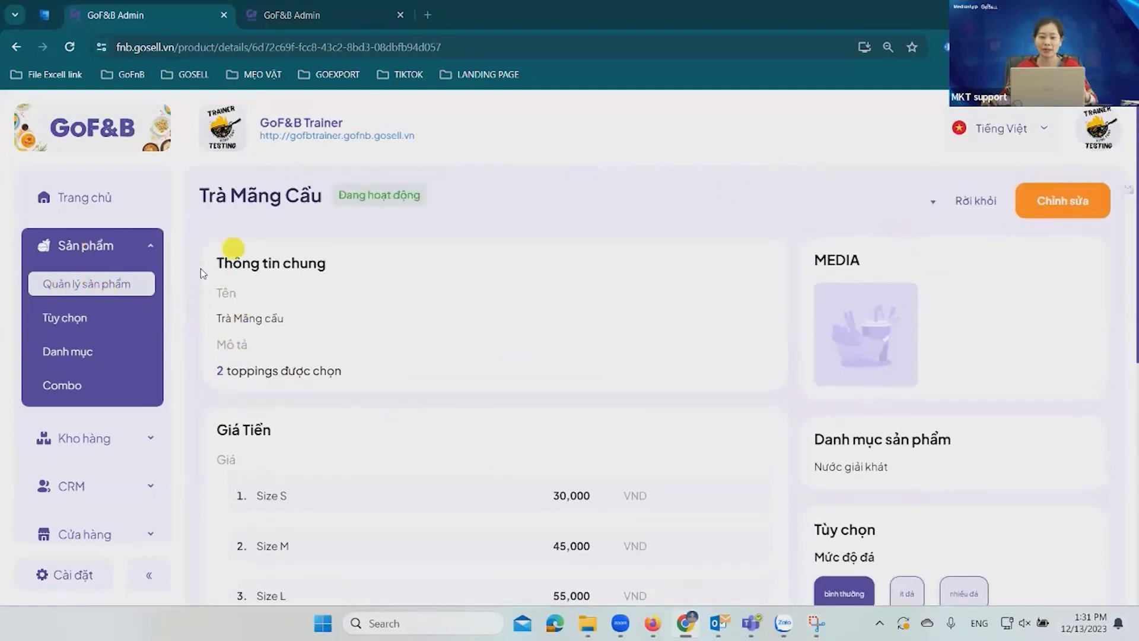
Start a new product from the product list and name it "Thạch vải"
left_click(94, 287)
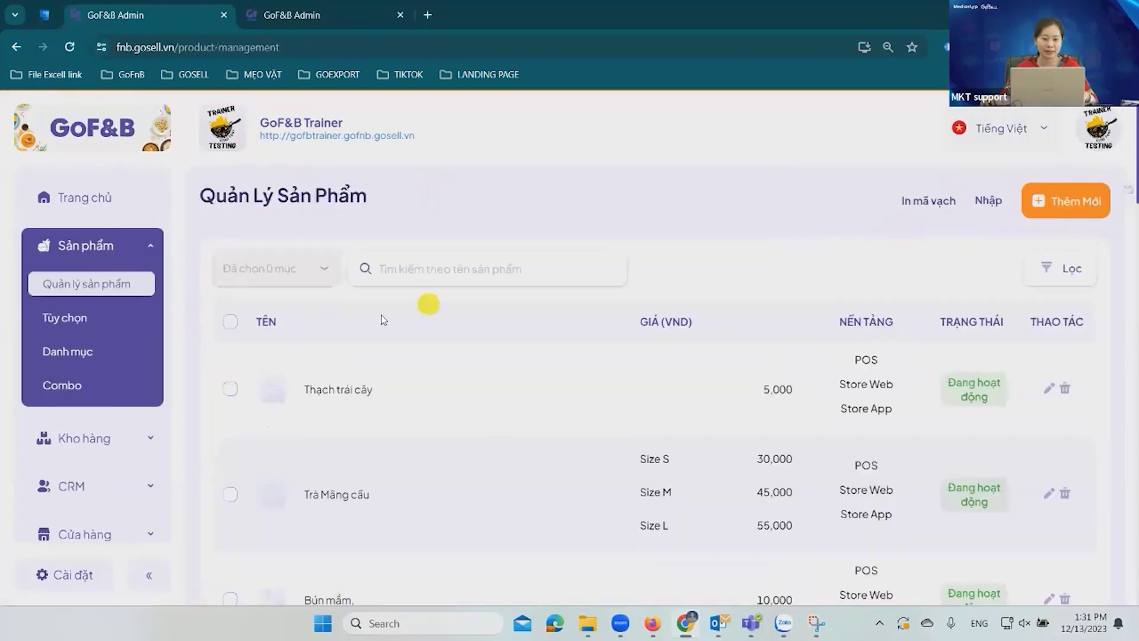
left_click(1072, 210)
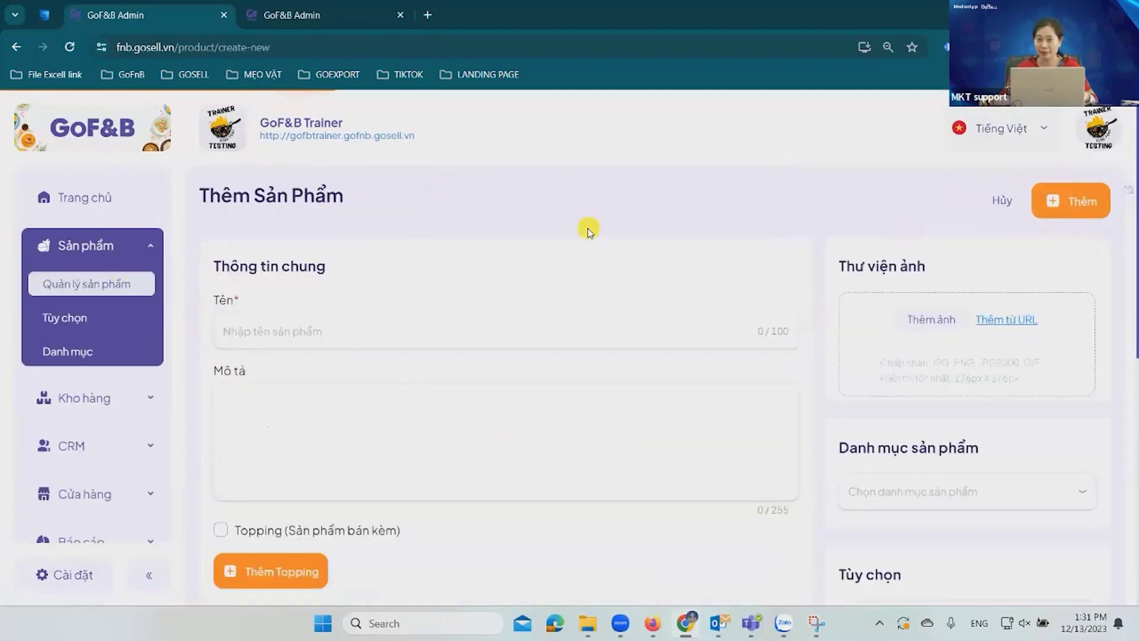
left_click(260, 331)
type("Tha")
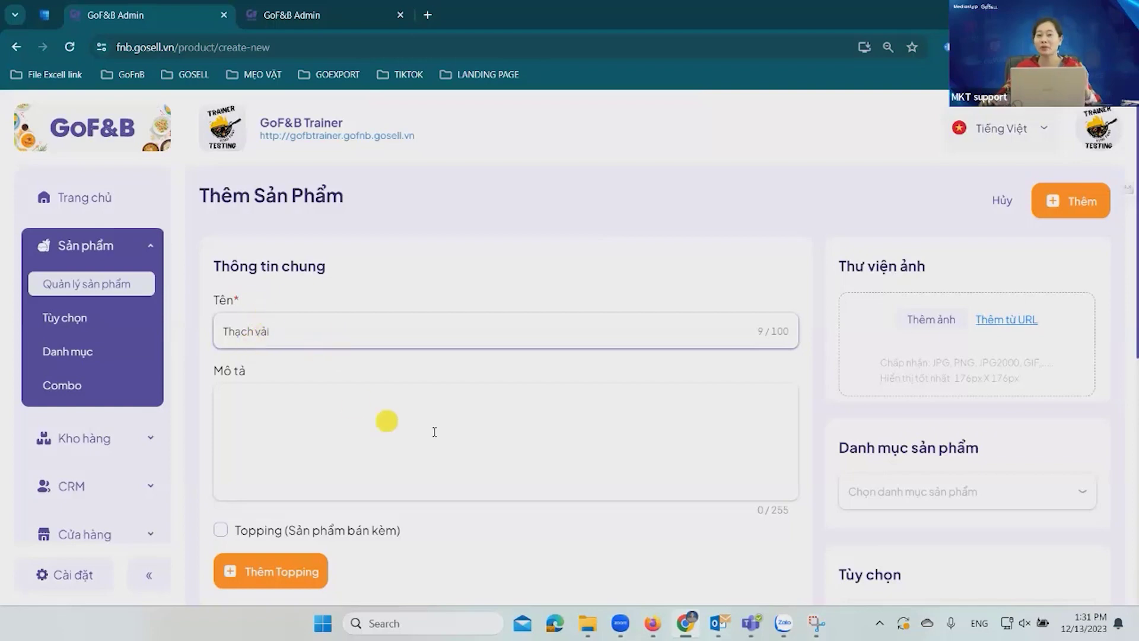
scroll(496, 373, "down", 2)
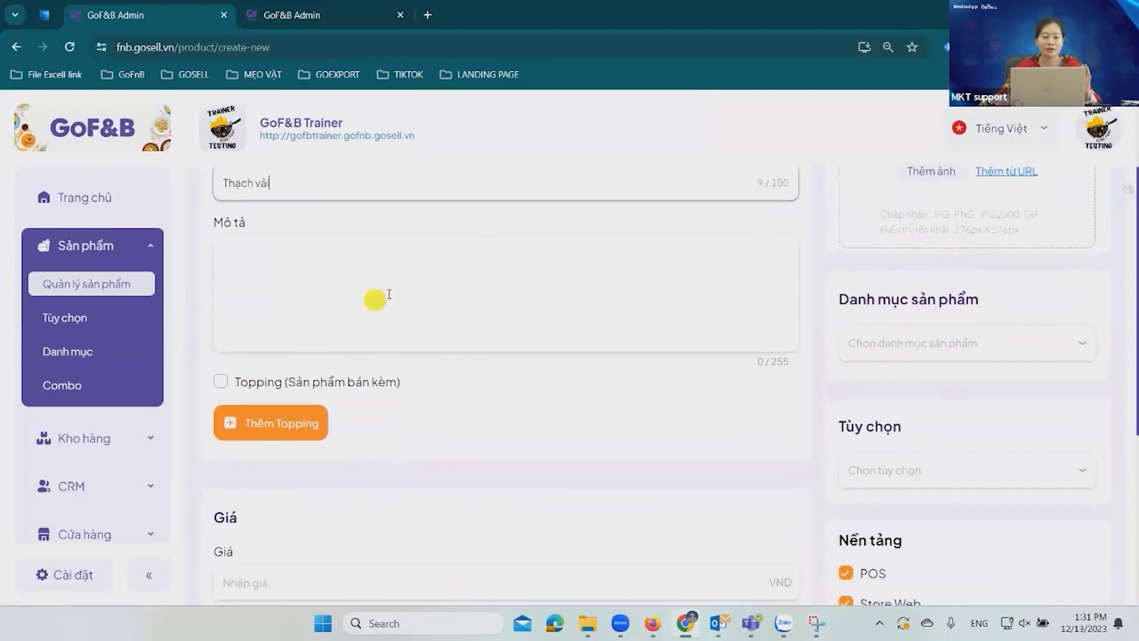
Mark the new Thạch vải product as a topping, discard the unsaved form and return to the product list
left_click(221, 382)
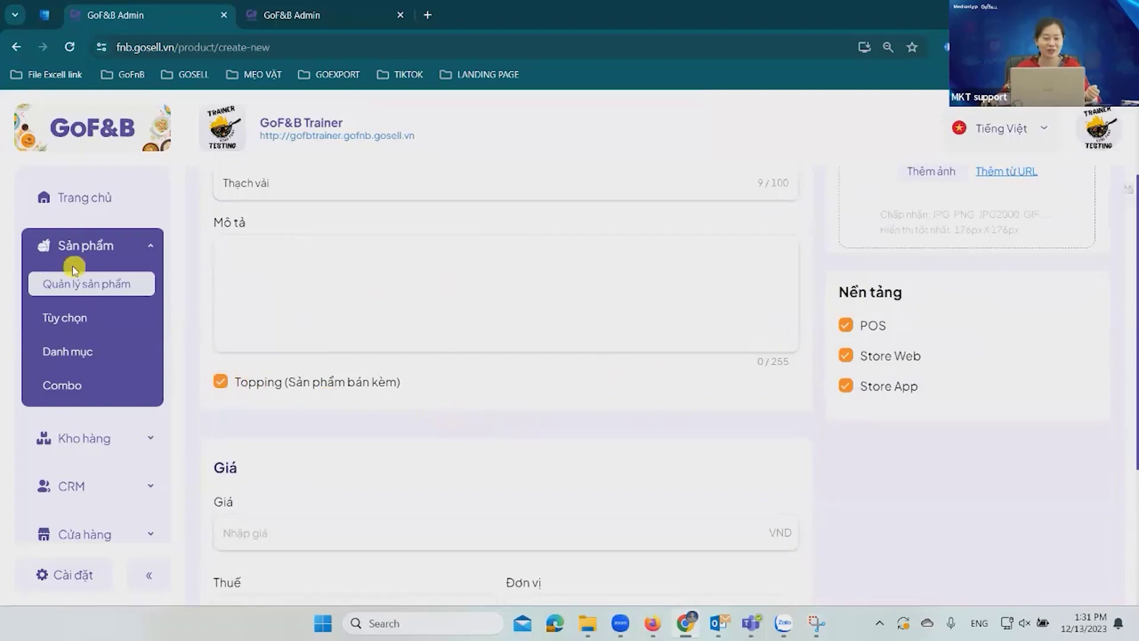
left_click(82, 283)
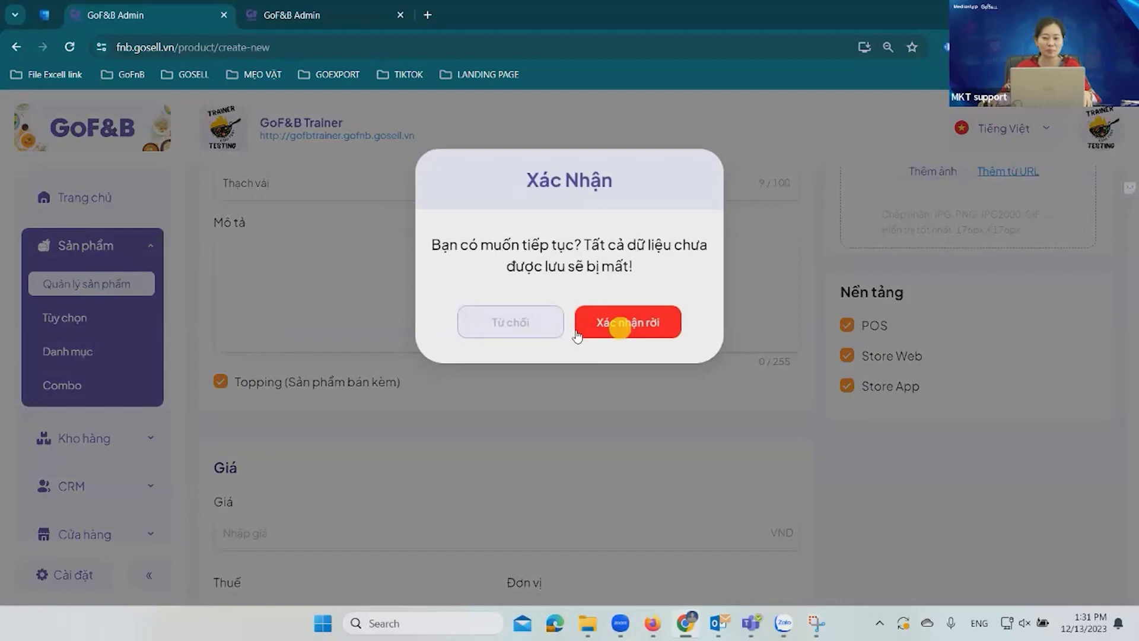
left_click(514, 324)
left_click(109, 285)
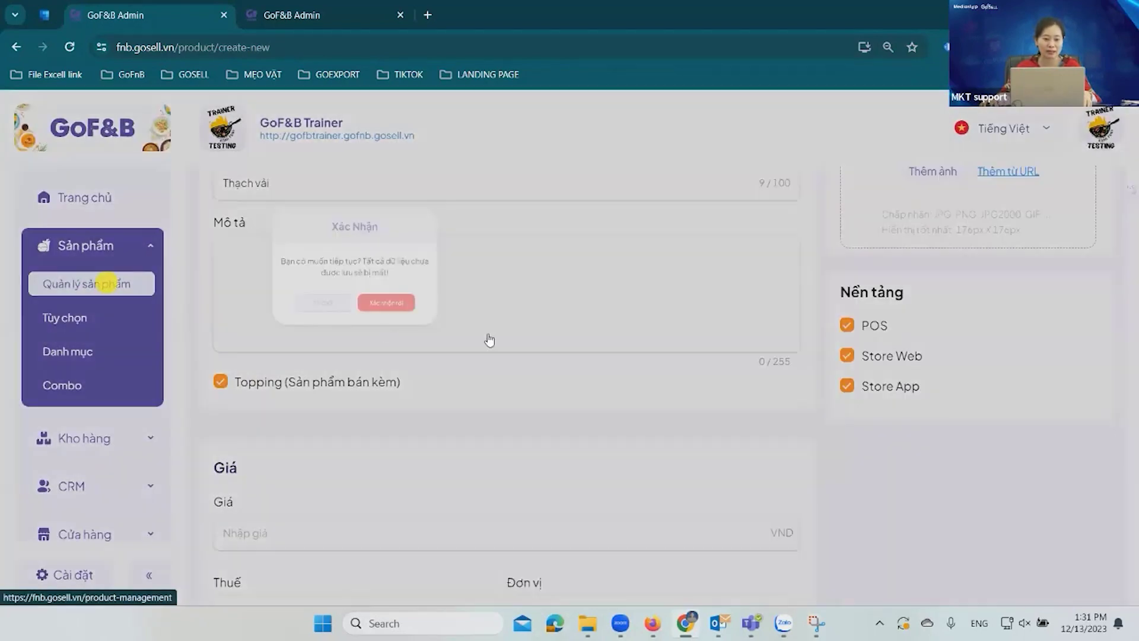
left_click(608, 323)
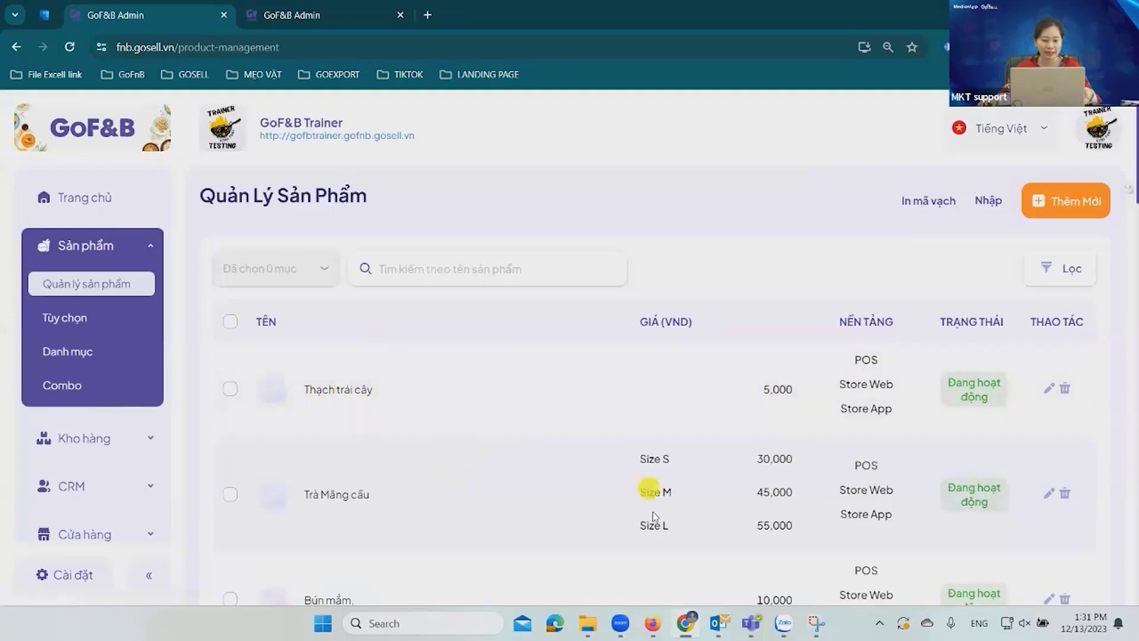
Open the Thạch trái cây product and review its general information, topping setting, platforms and recipe
scroll(395, 442, "down", 3)
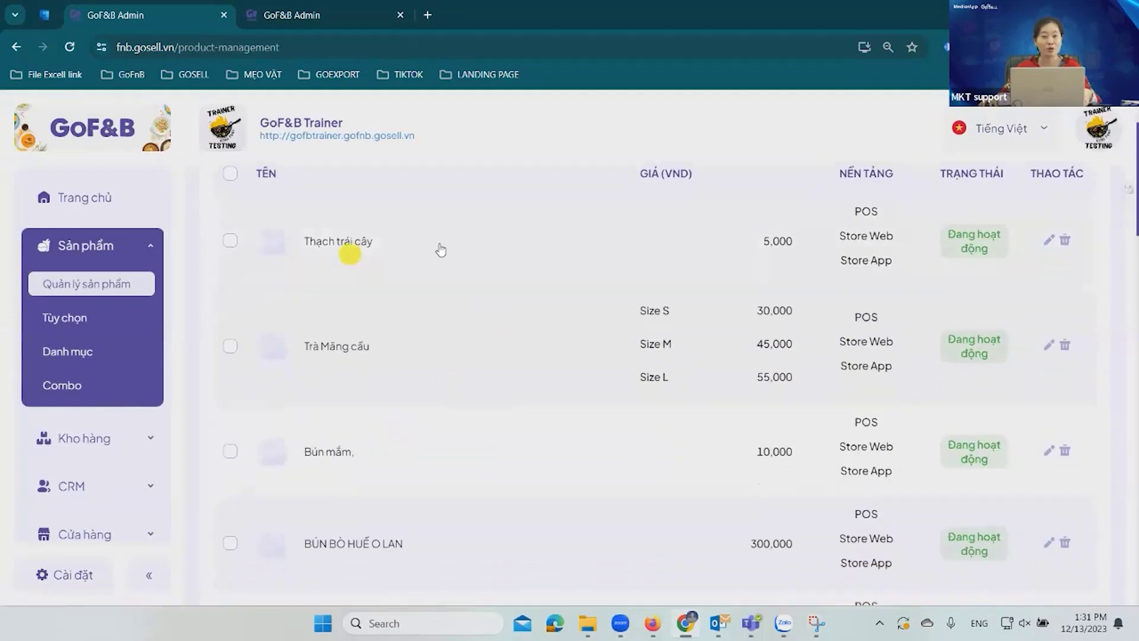
left_click(1049, 241)
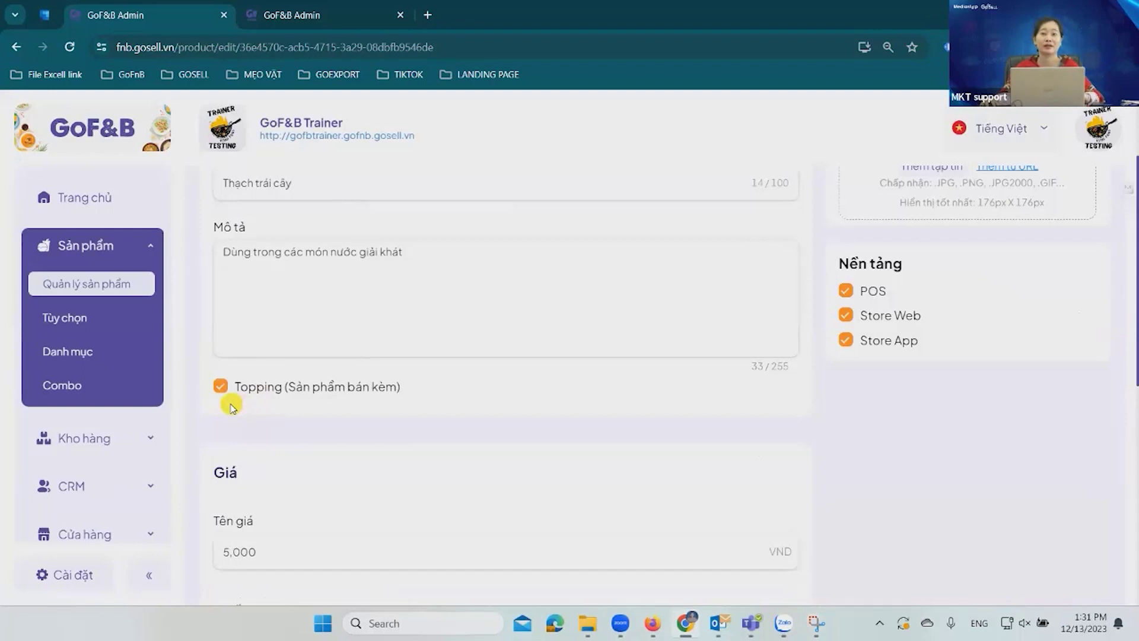
scroll(575, 343, "up", 3)
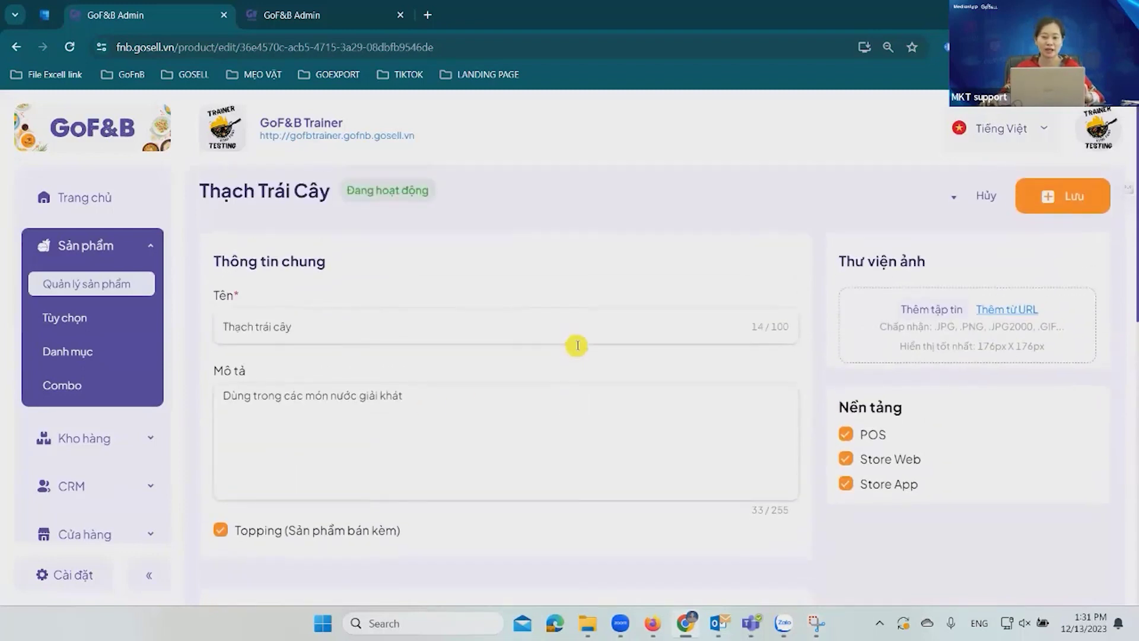
scroll(576, 344, "down", 7)
scroll(580, 349, "down", 3)
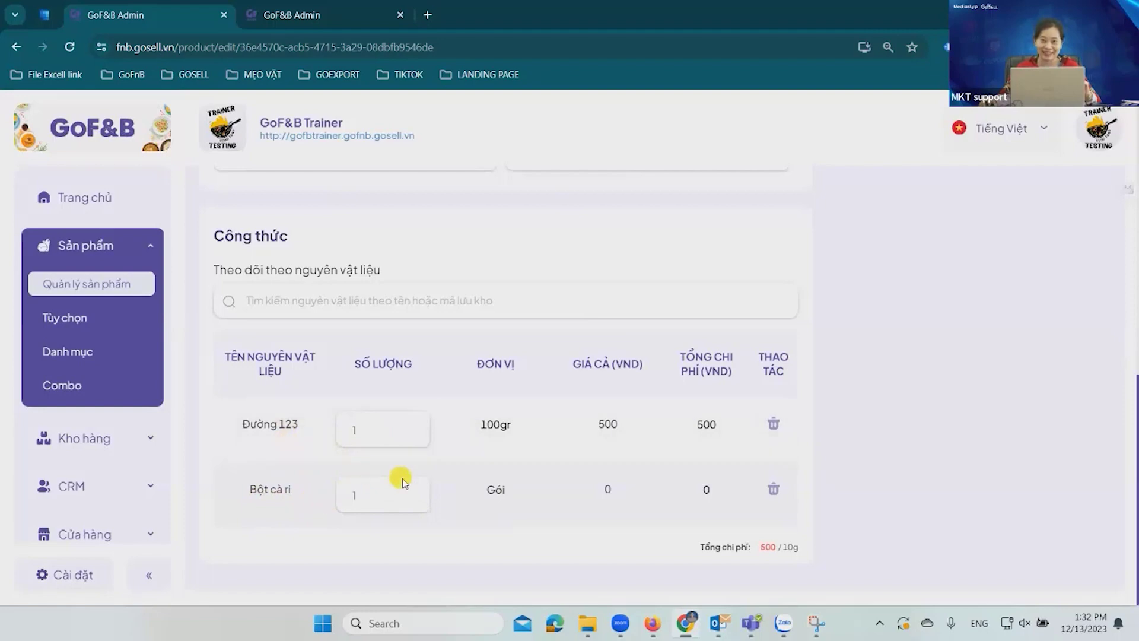
scroll(418, 484, "up", 15)
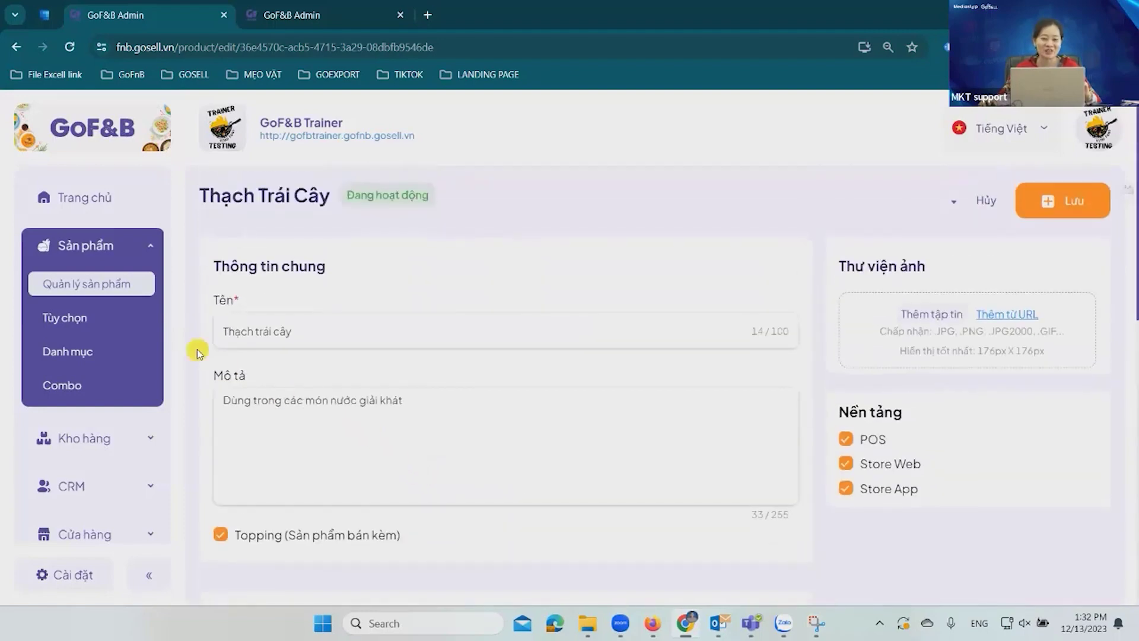
Go through the Thạch trái cây name and description fields again, down to its price and recipe ingredients
left_click(376, 330)
left_click(572, 444)
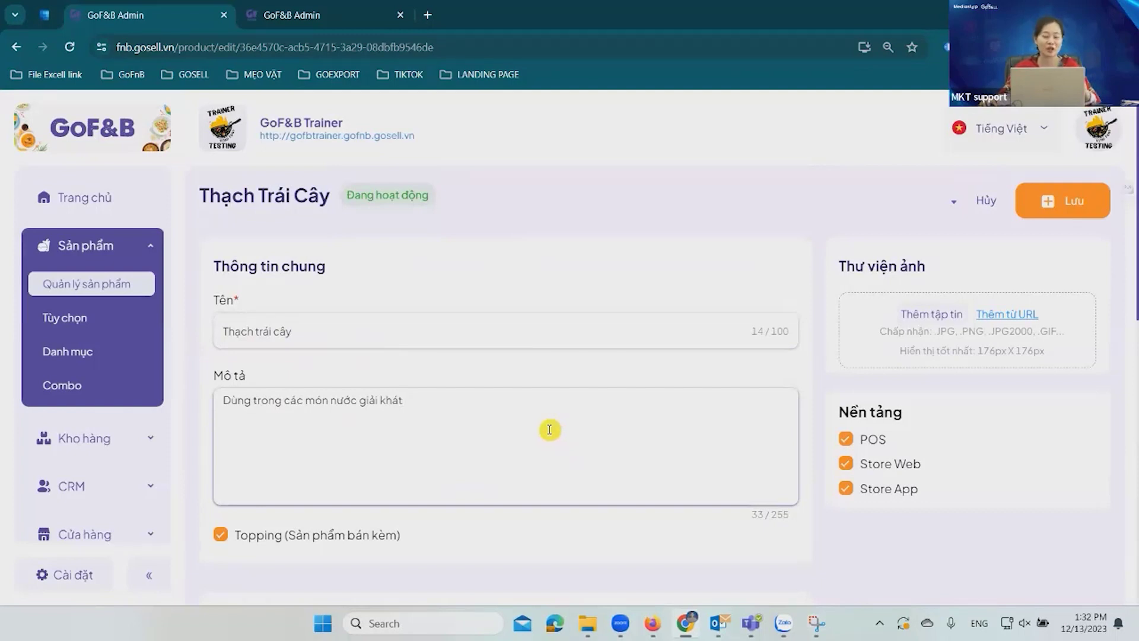
scroll(553, 423, "down", 4)
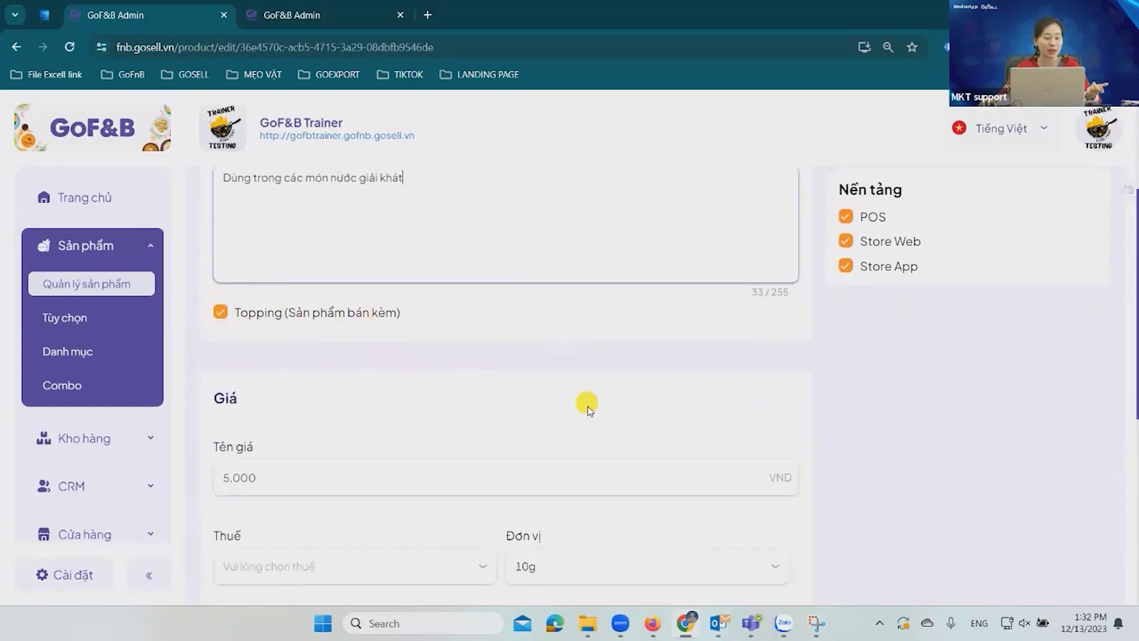
scroll(589, 409, "down", 7)
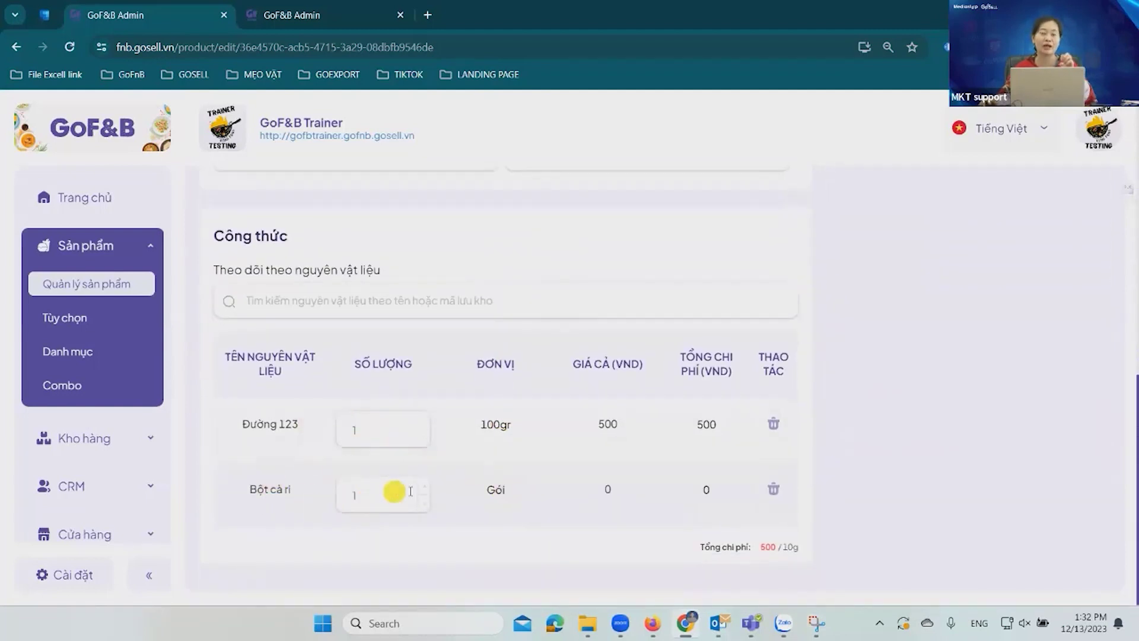
scroll(632, 452, "up", 10)
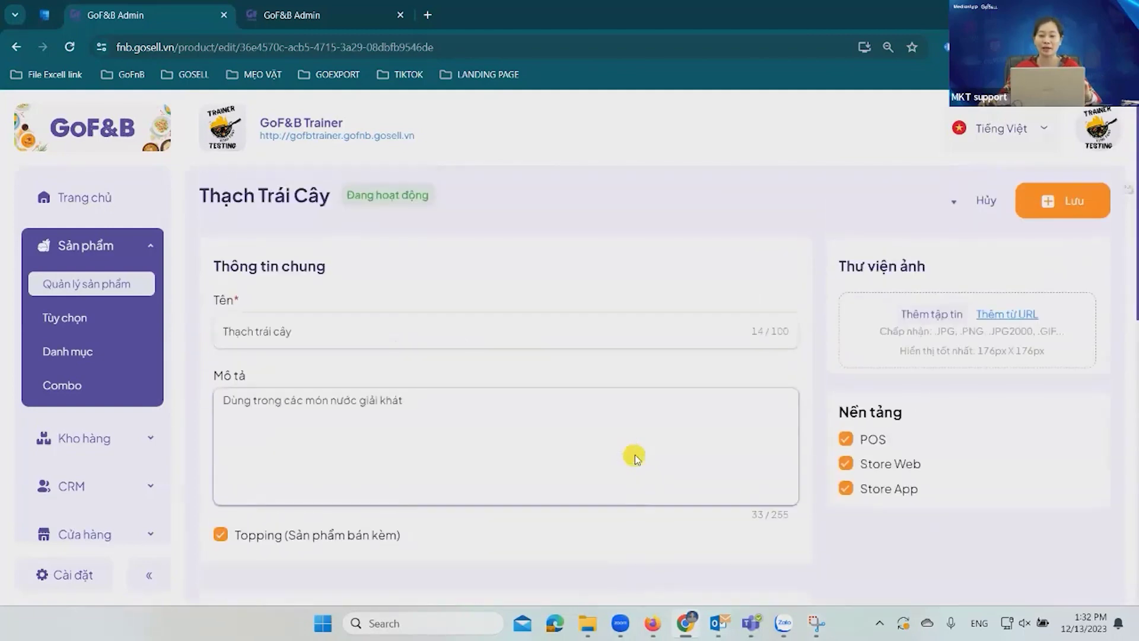
Compare the selling price and unit of Thạch trái cây with its ingredient quantities and total recipe cost
scroll(635, 455, "down", 5)
left_click(282, 407)
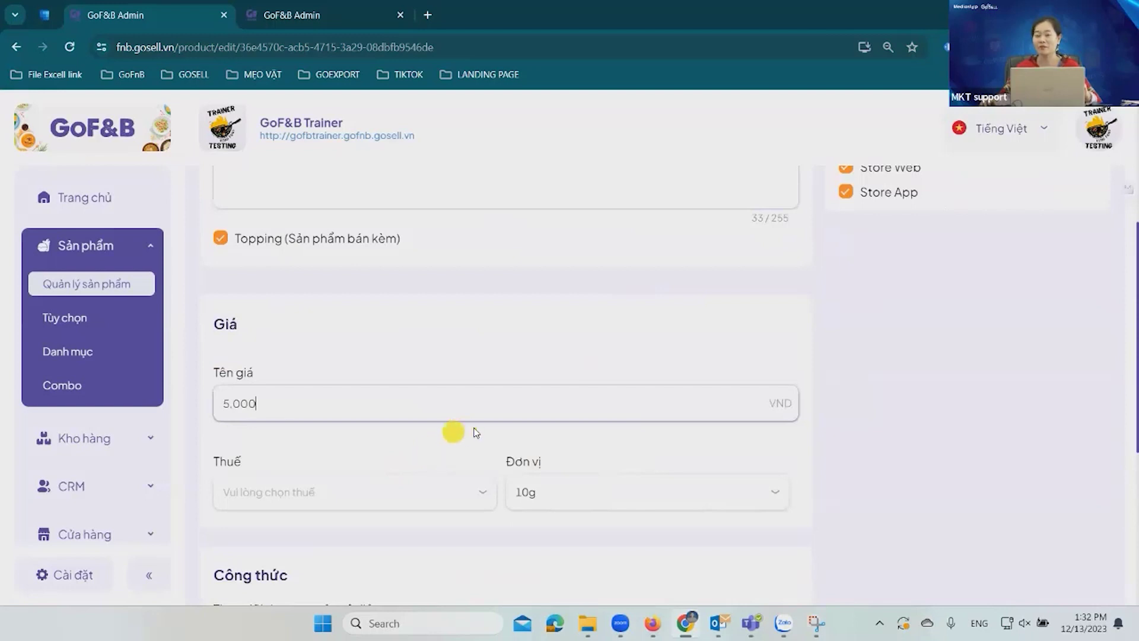
scroll(475, 433, "down", 5)
scroll(477, 436, "down", 1)
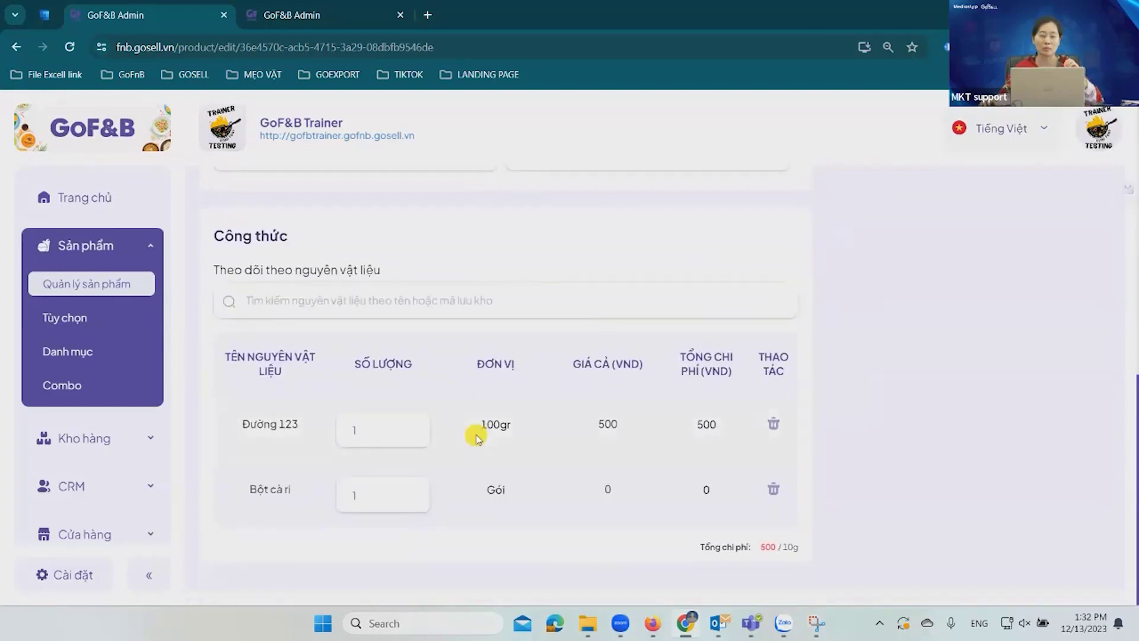
left_click(356, 482)
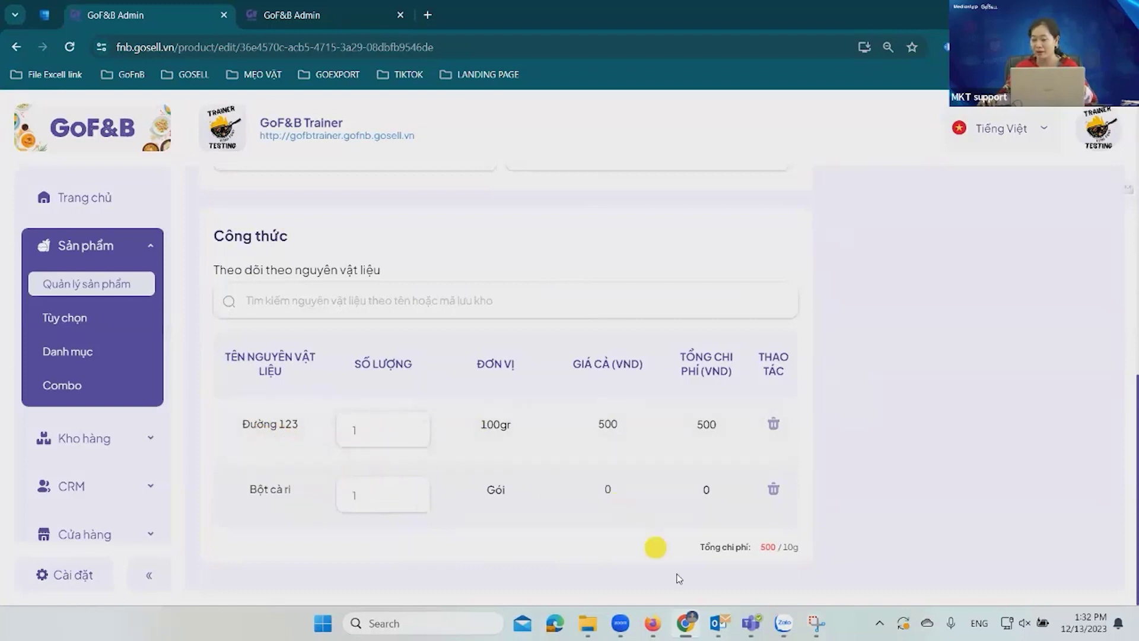
scroll(528, 475, "up", 5)
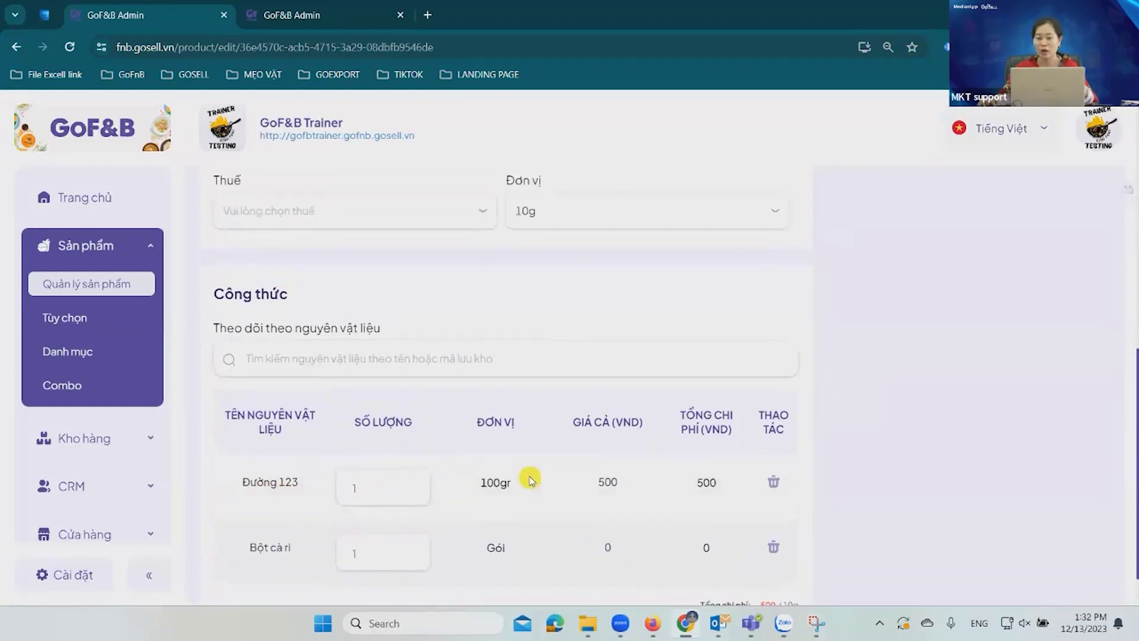
left_click(318, 352)
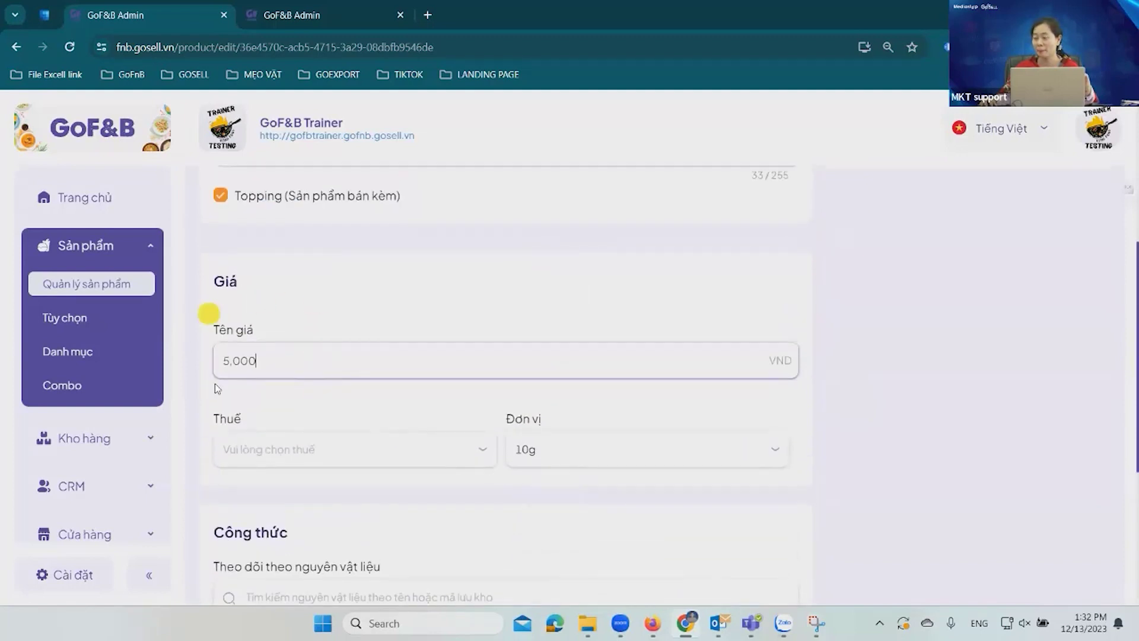
scroll(732, 537, "down", 5)
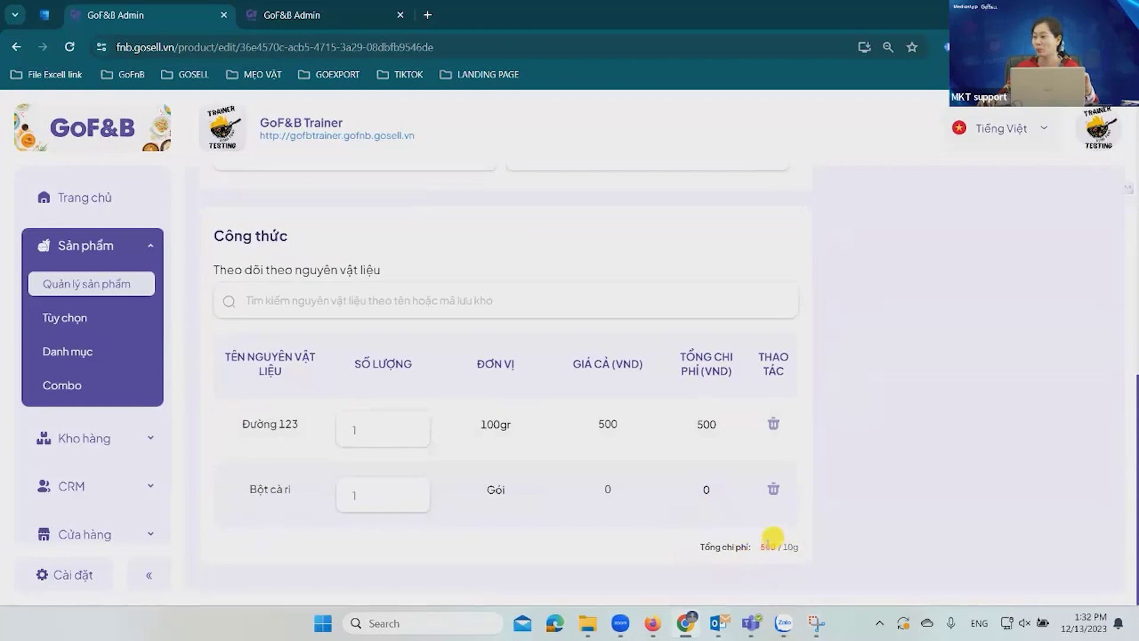
scroll(497, 498, "up", 6)
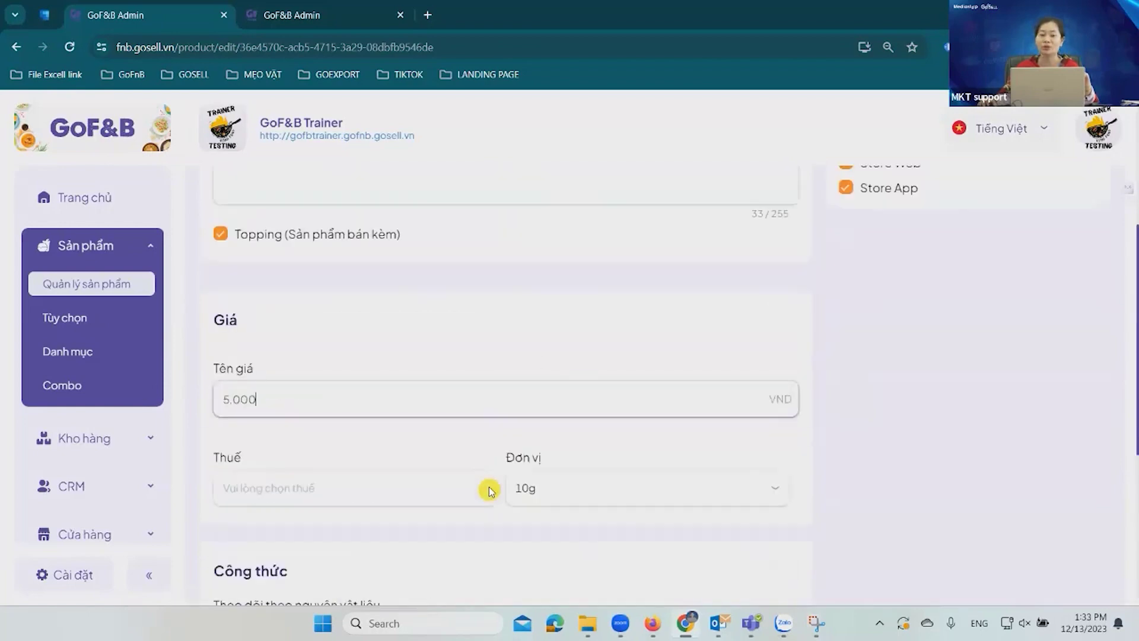
left_click(318, 435)
scroll(531, 414, "up", 5)
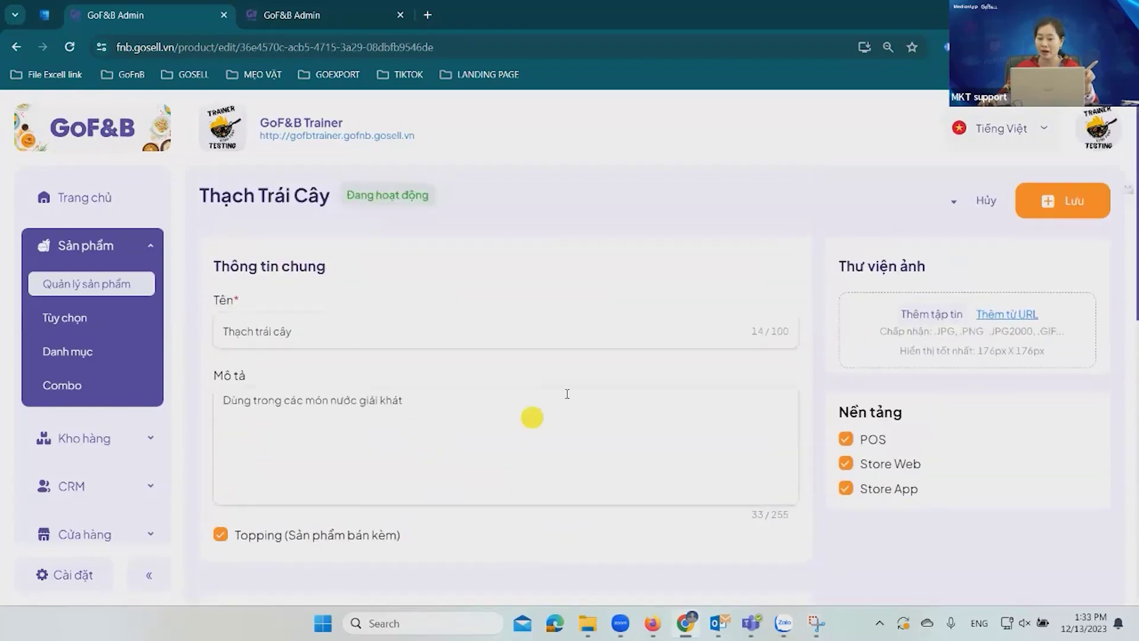
Open the Trà Mãng cầu product and review its Size S recipe and the raw materials available to add
left_click(95, 291)
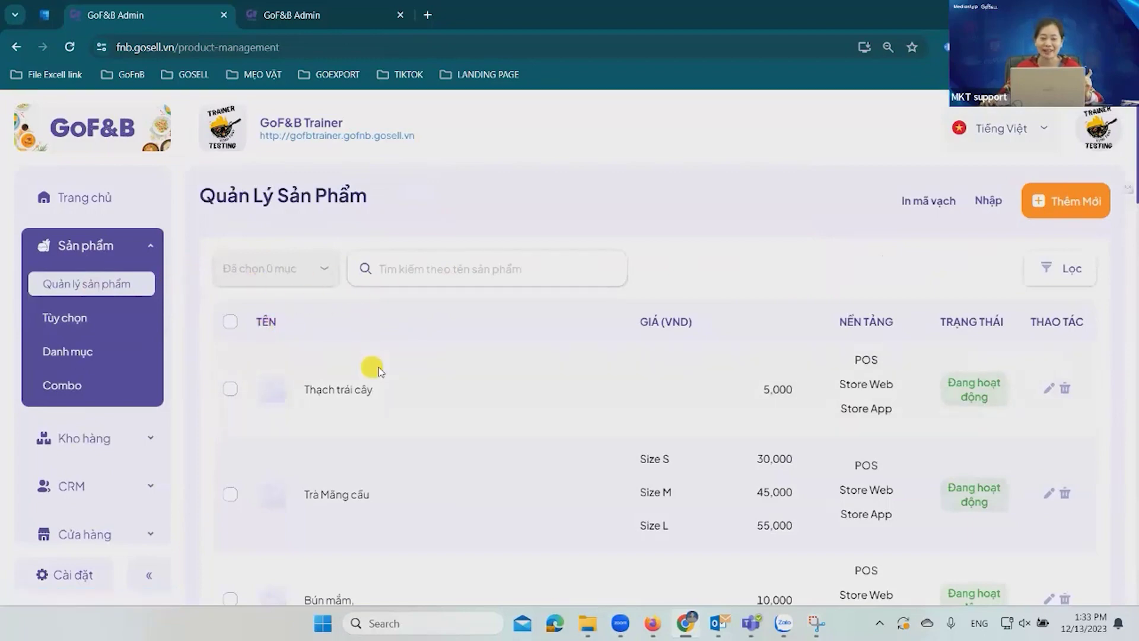
scroll(359, 514, "down", 1)
scroll(359, 514, "down", 1)
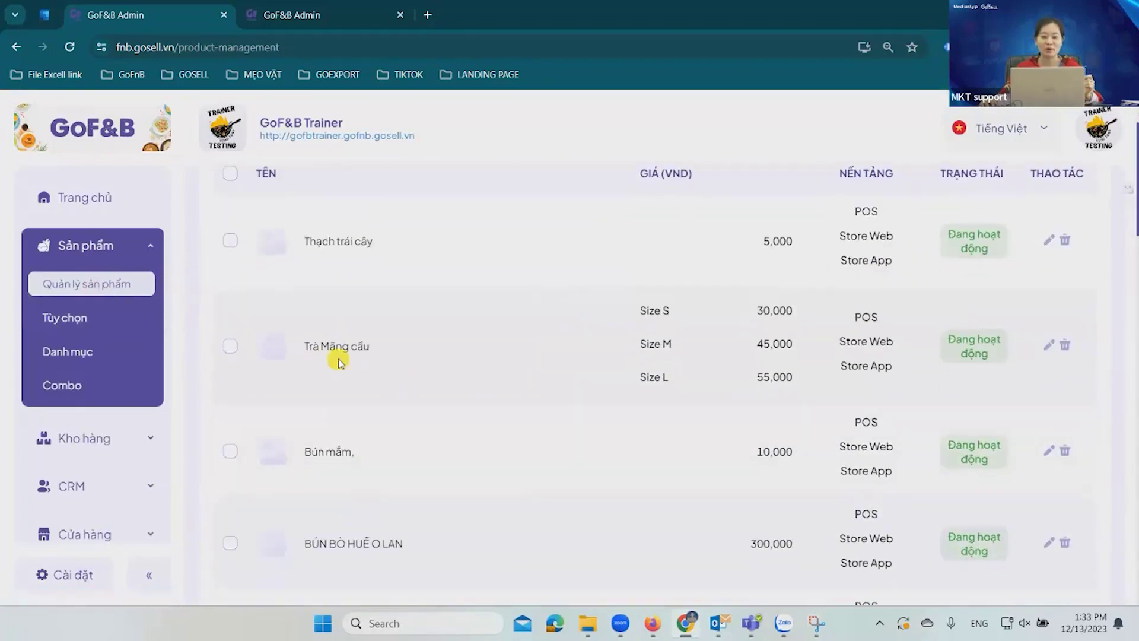
left_click(1044, 347)
scroll(595, 407, "down", 10)
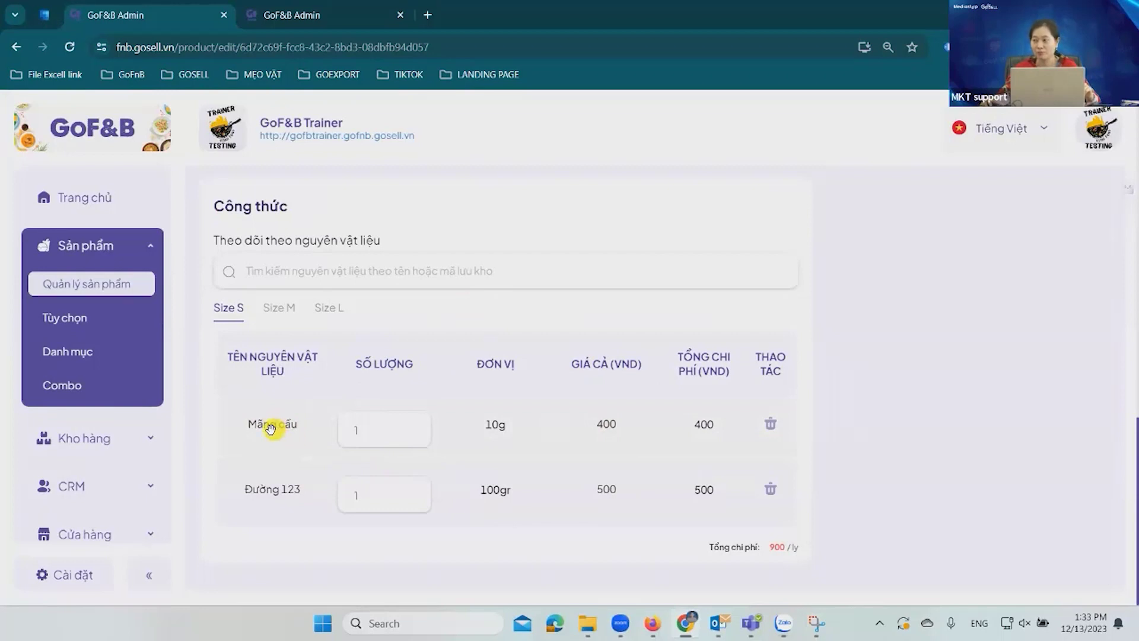
left_click(315, 277)
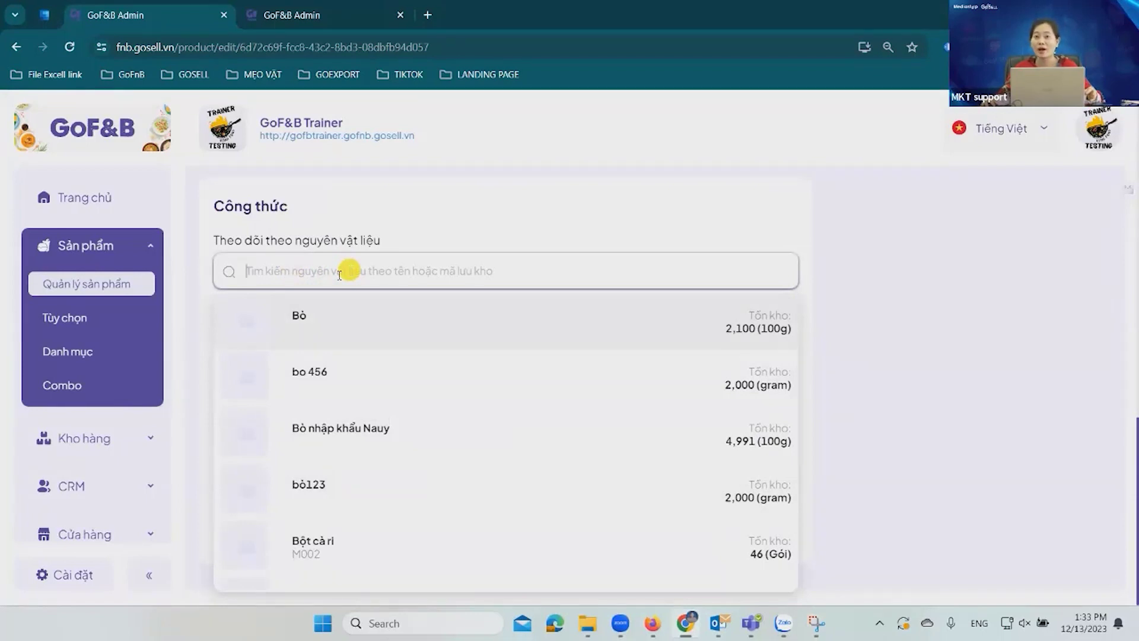
scroll(162, 397, "down", 3)
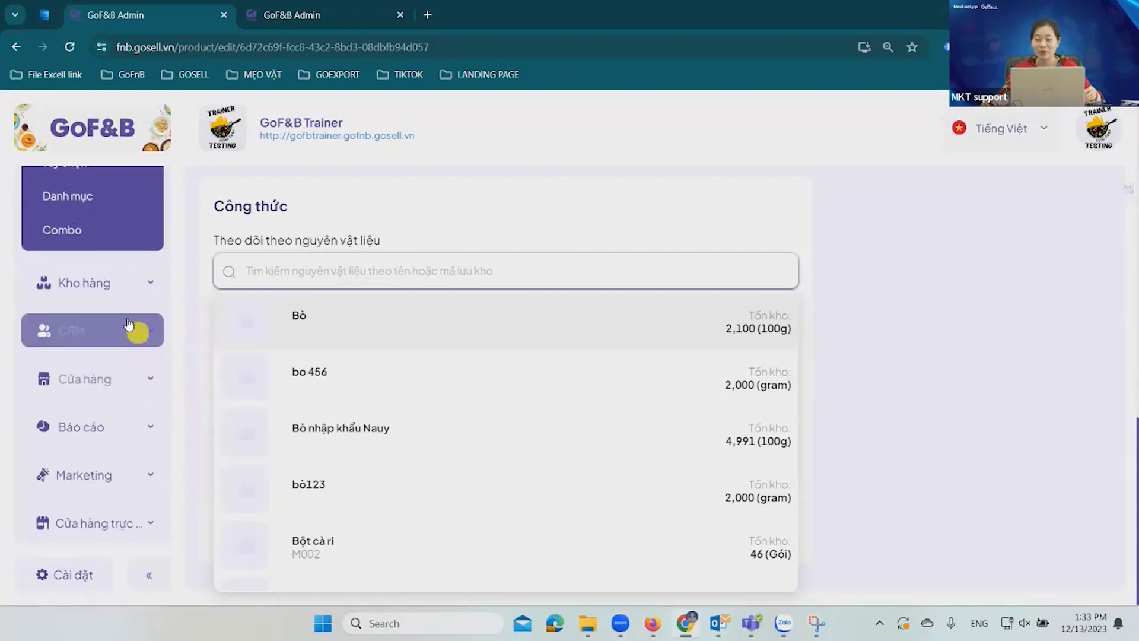
Open the inventory's raw material list and look through the materials' stock, cost and units
left_click(101, 286)
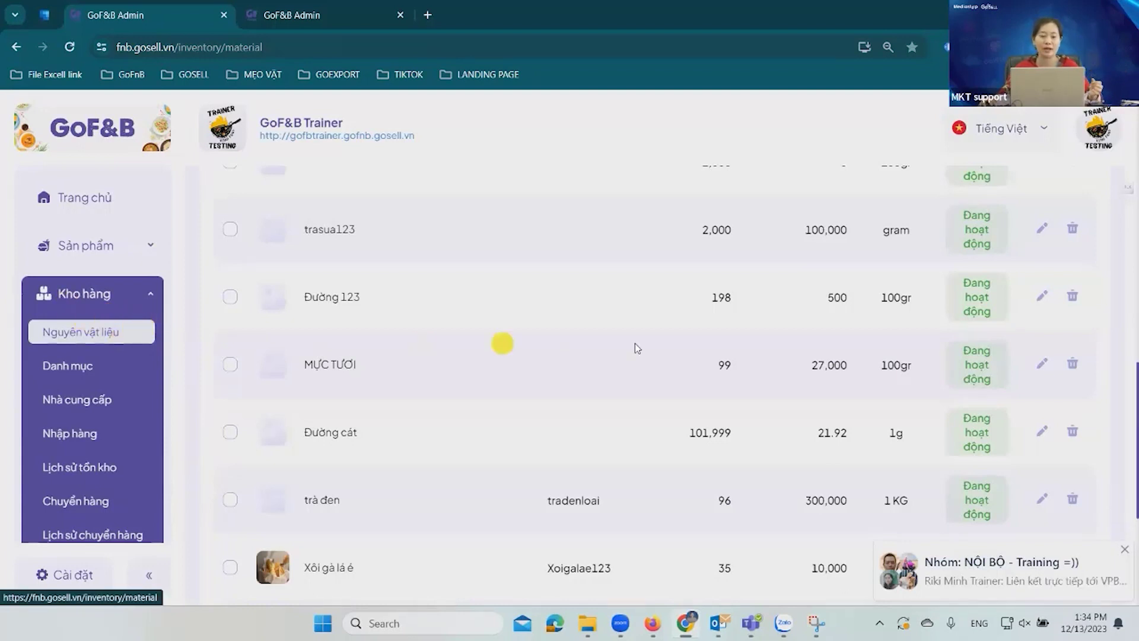
scroll(865, 343, "up", 5)
scroll(866, 376, "up", 5)
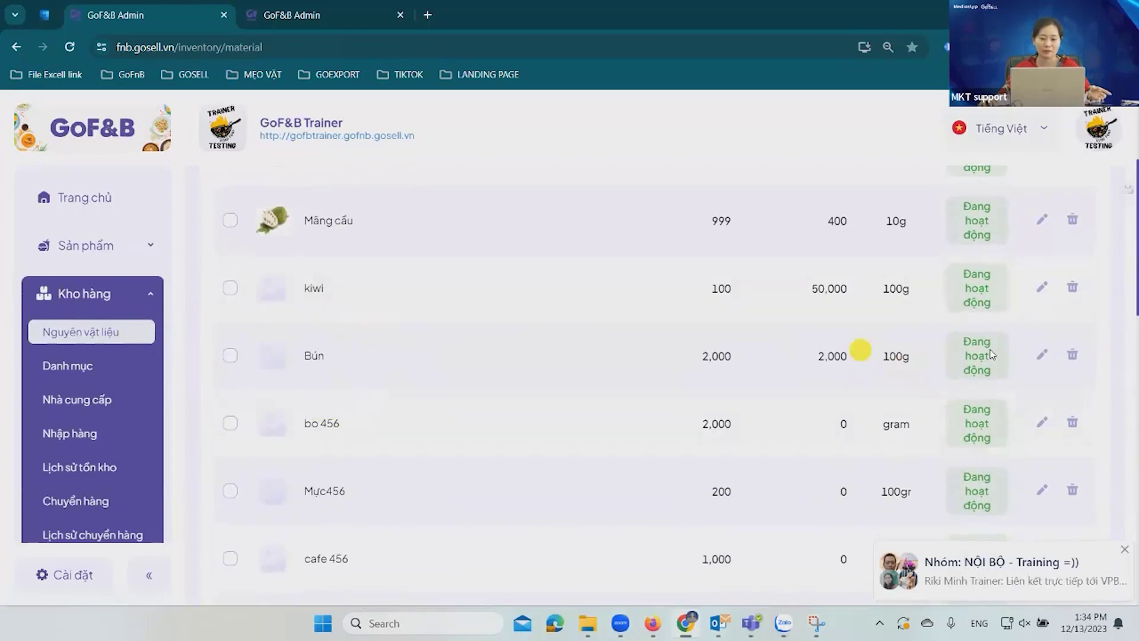
Open the Bún raw material and review its name, description, category, cost per unit and base unit
left_click(1044, 355)
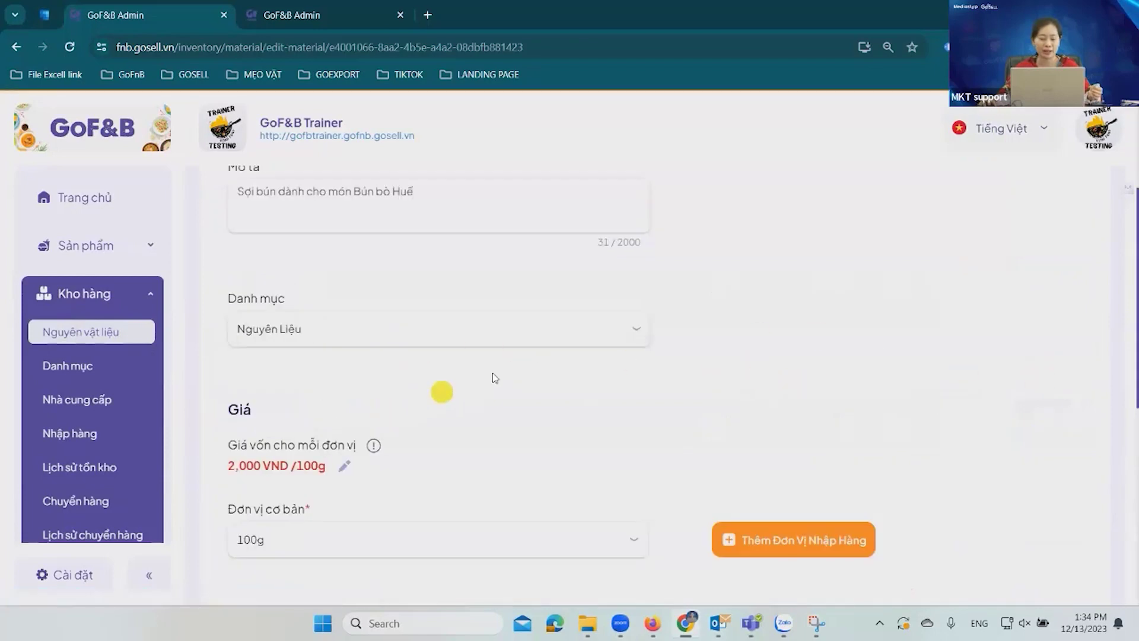
scroll(564, 376, "up", 5)
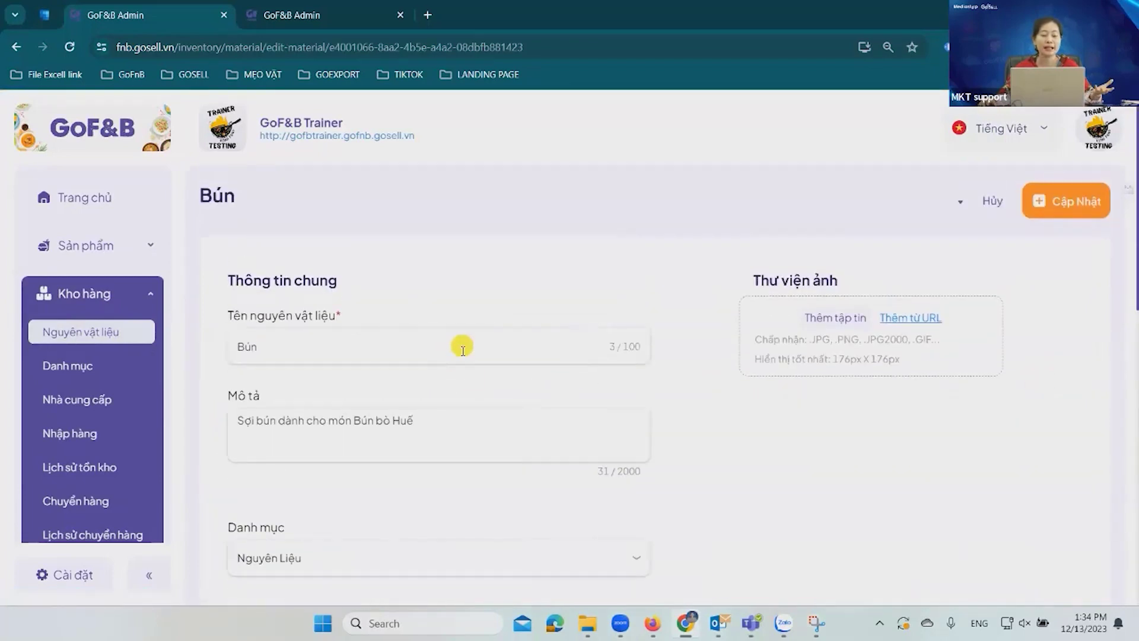
scroll(463, 350, "down", 3)
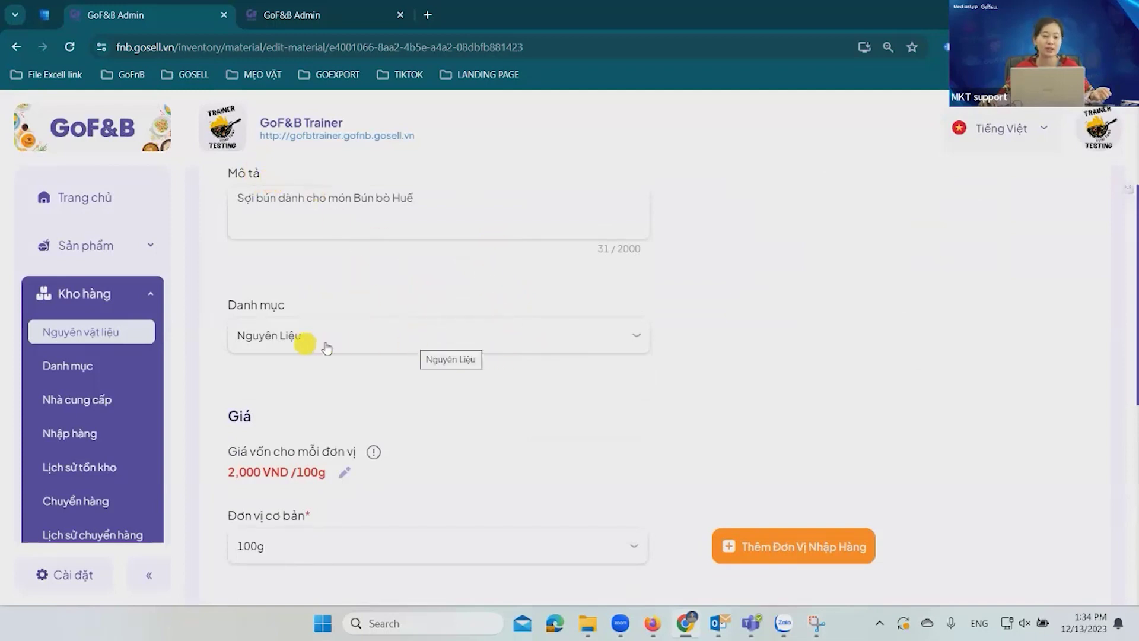
scroll(411, 394, "down", 2)
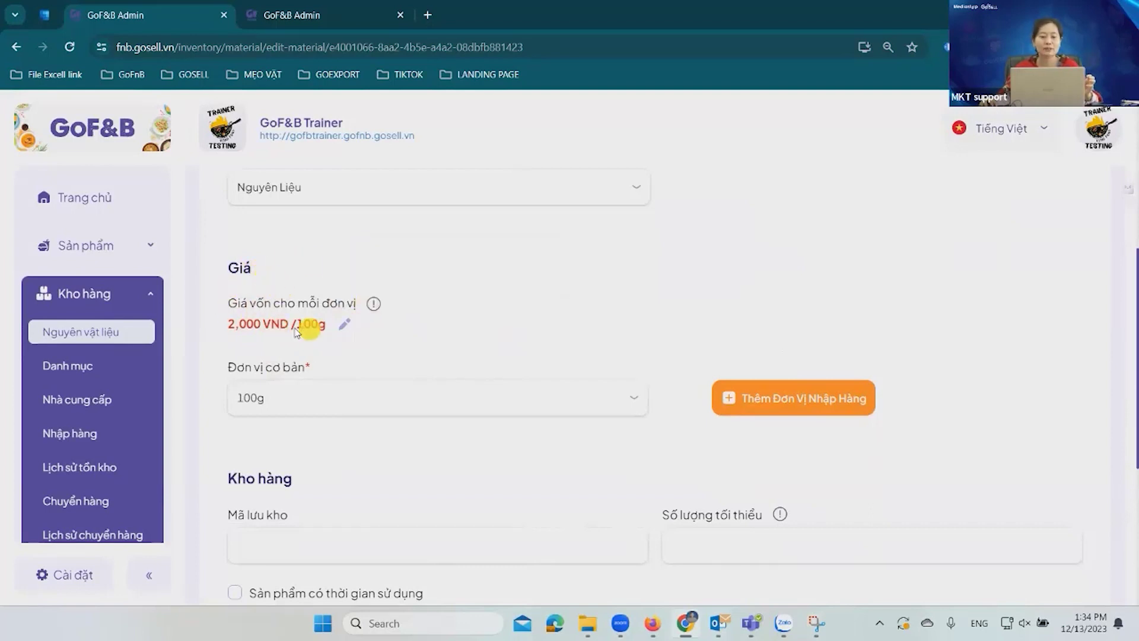
scroll(465, 365, "down", 1)
scroll(465, 364, "down", 1)
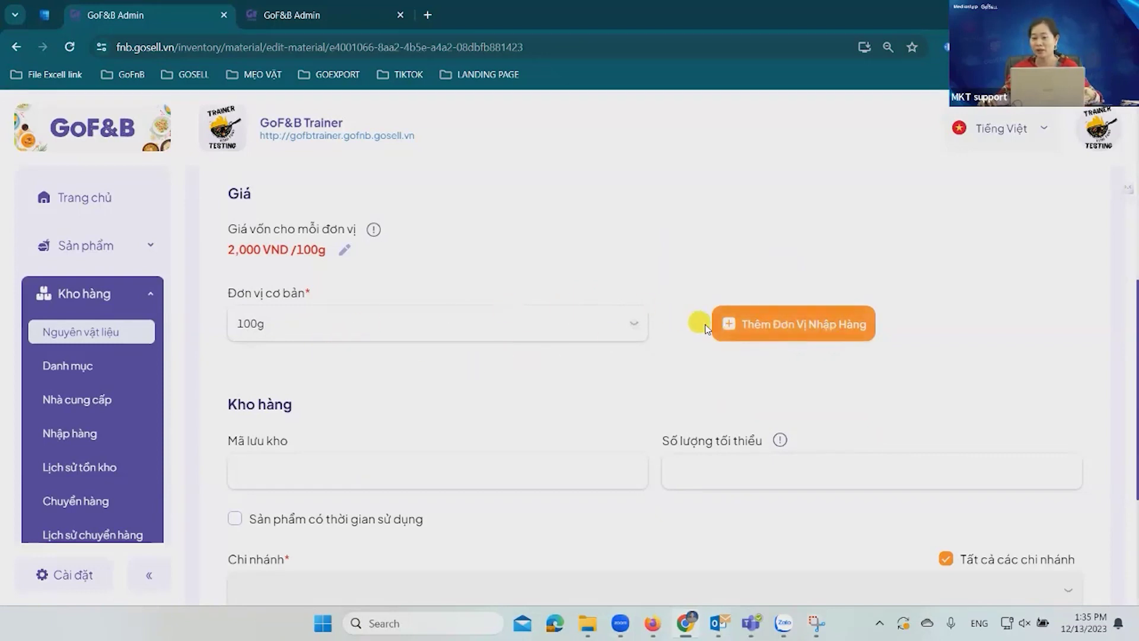
View the purchase unit conversion of Bún, cancel the dialog, and review its warehouse settings and stock per branch
left_click(777, 324)
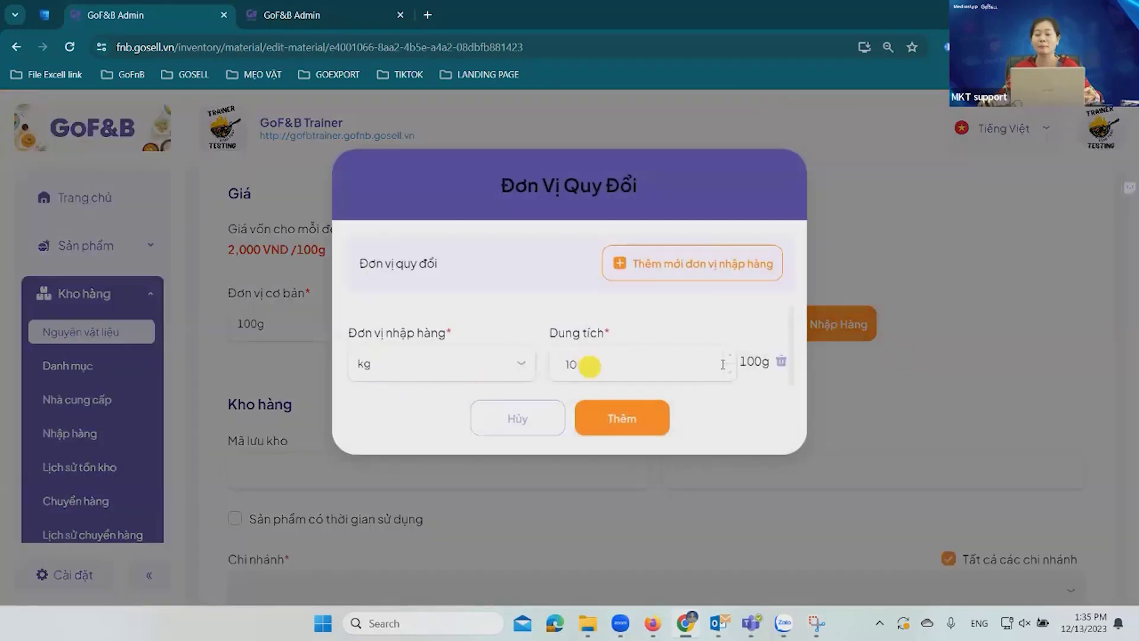
left_click(526, 419)
scroll(478, 374, "down", 4)
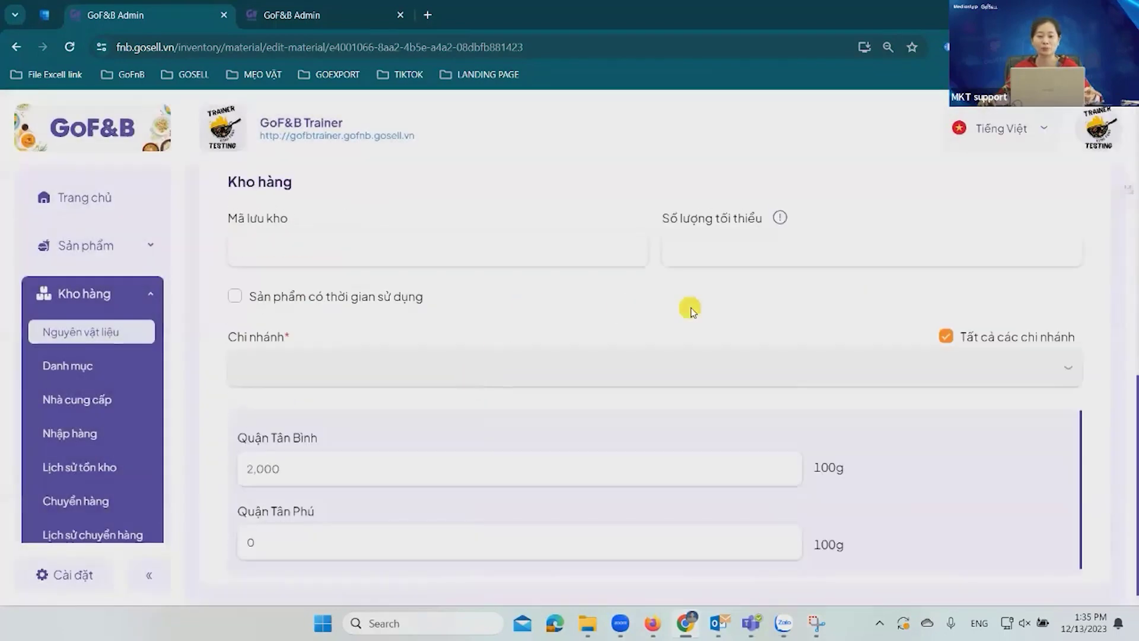
Review the stock quantities of Bún at each branch and clear the all-branches option to list its branches individually
scroll(323, 224, "down", 1)
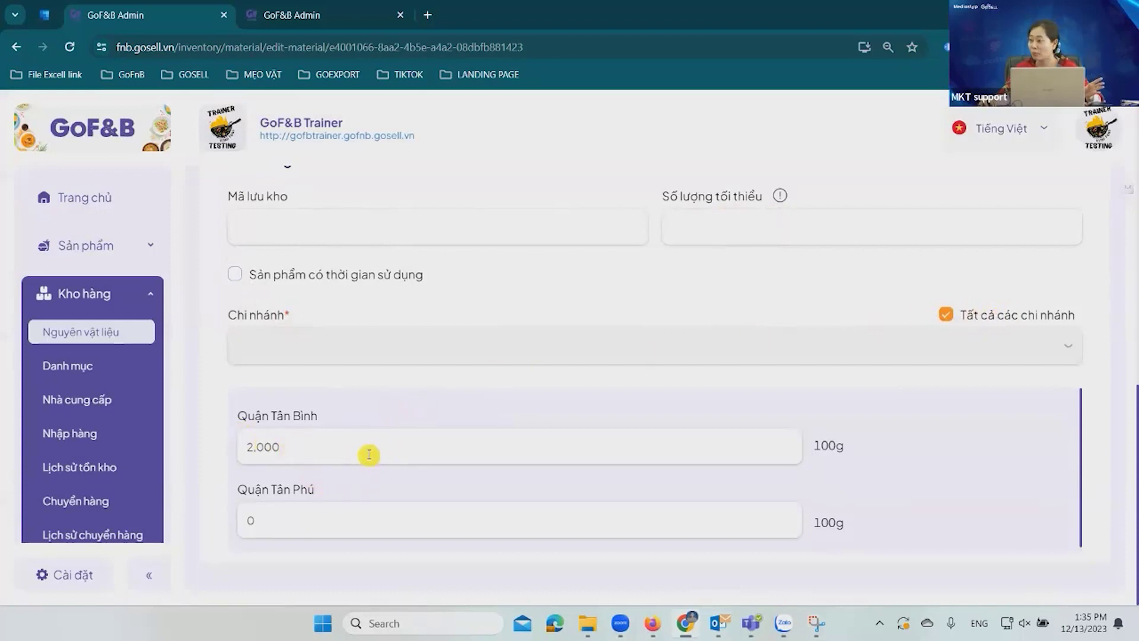
left_click(396, 454)
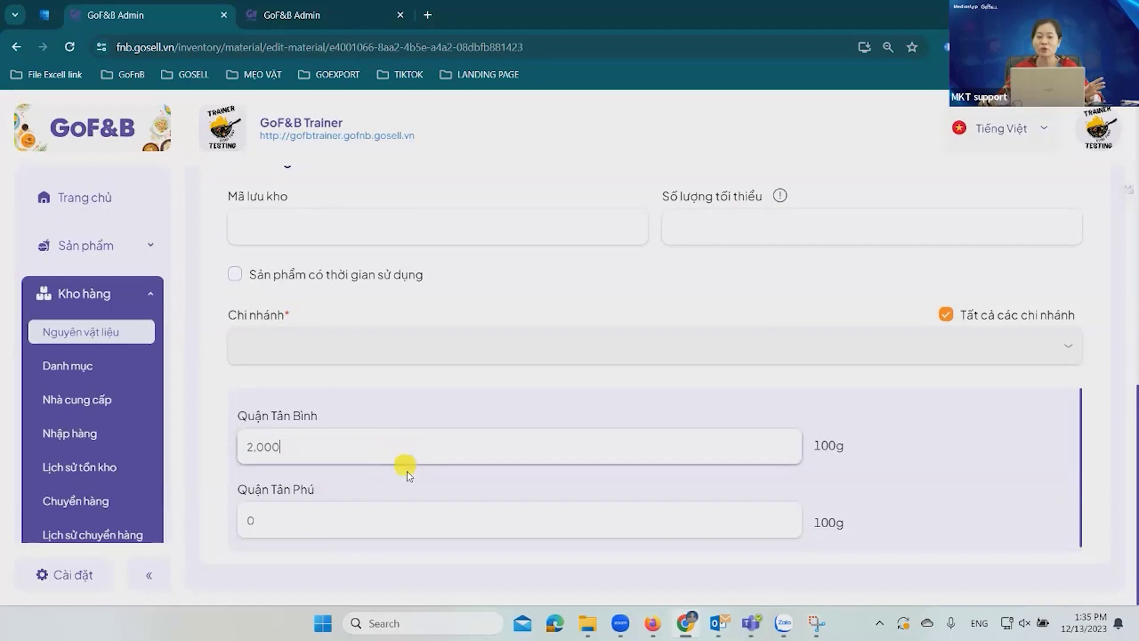
left_click(923, 484)
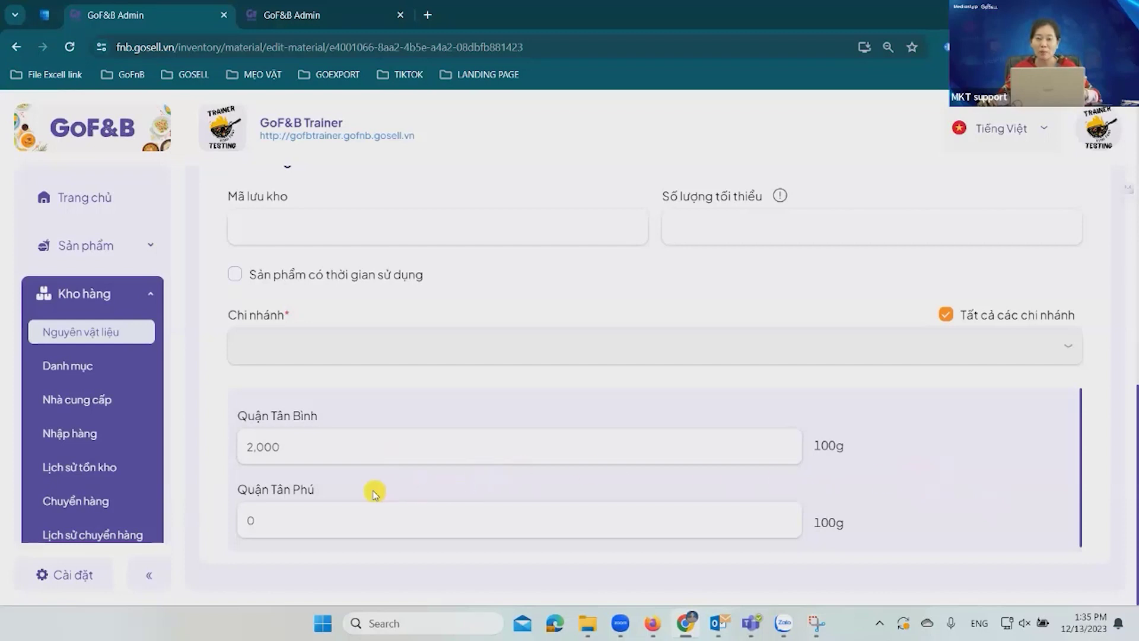
scroll(801, 350, "up", 10)
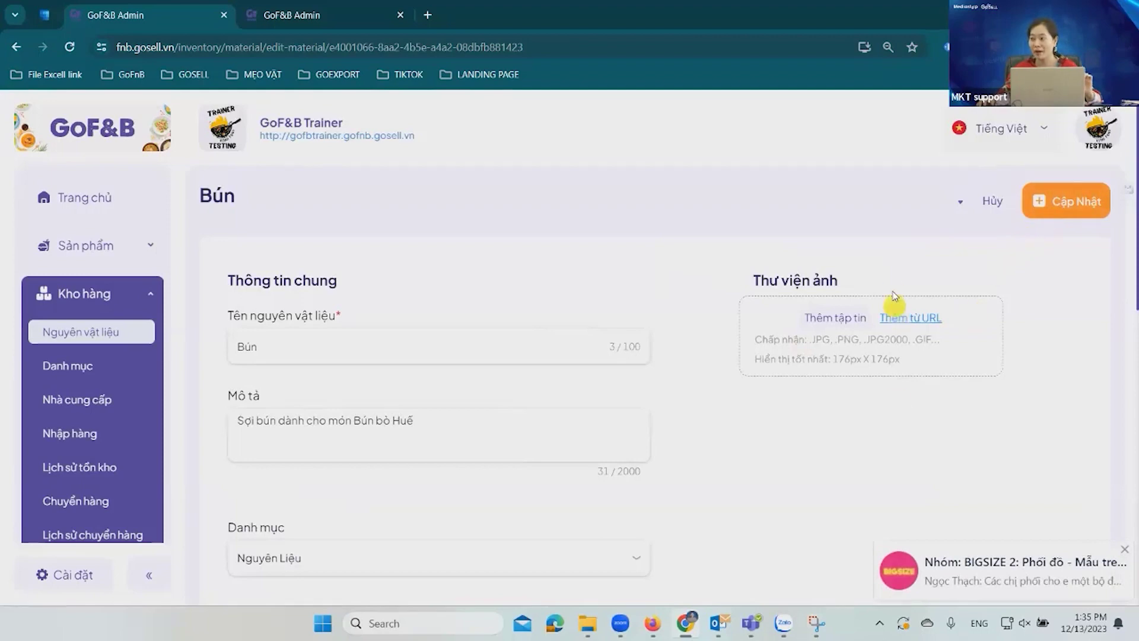
scroll(895, 295, "down", 10)
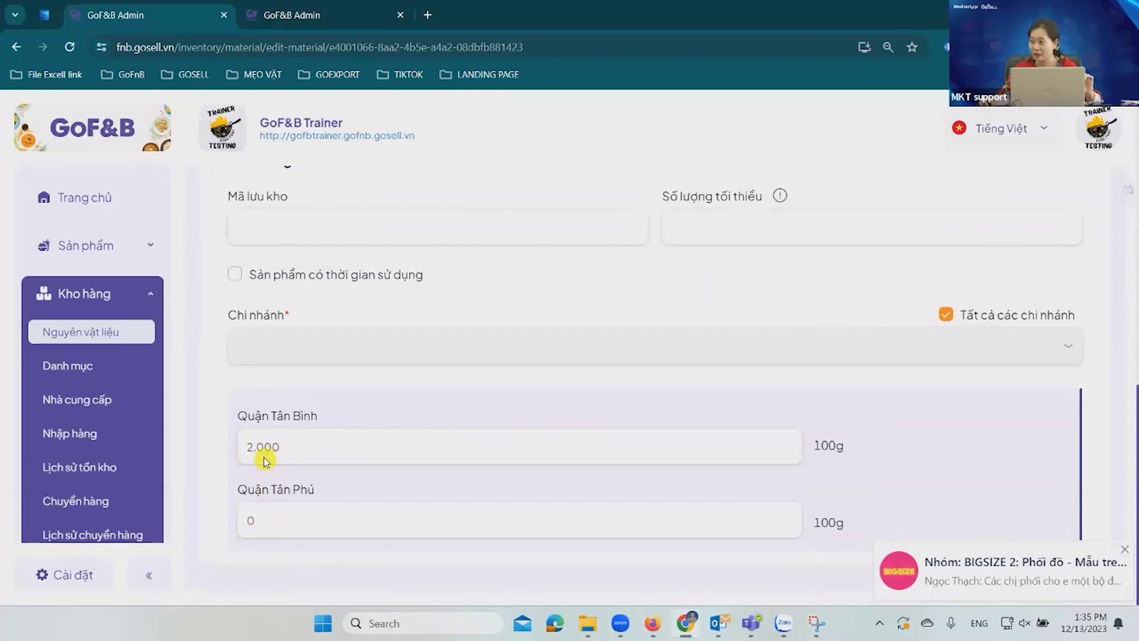
left_click(946, 316)
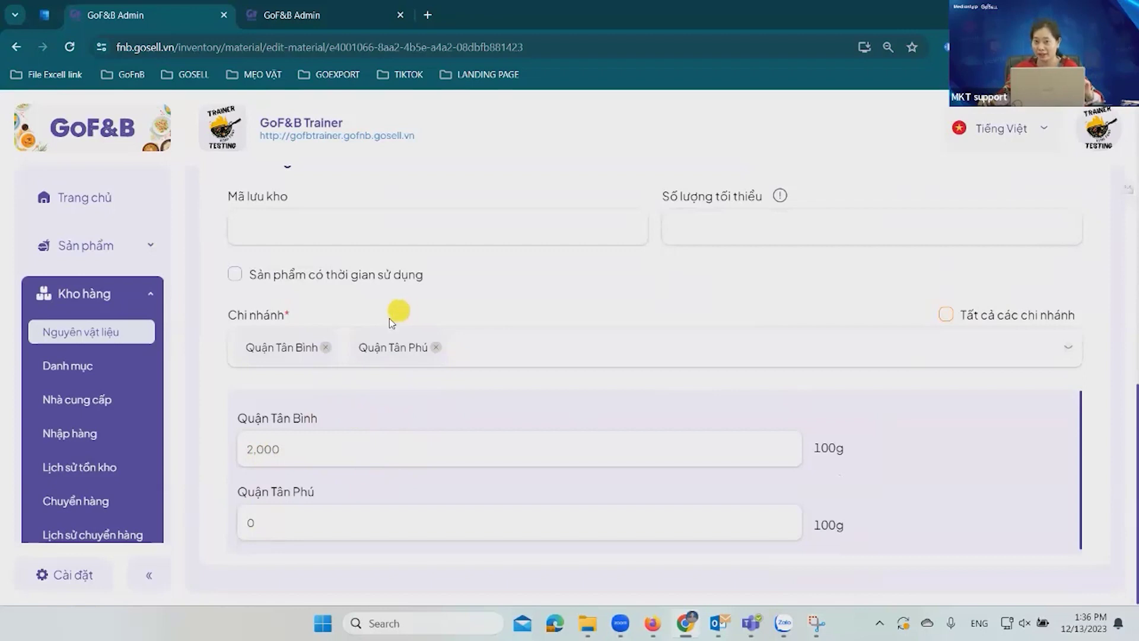
scroll(684, 397, "up", 2)
scroll(684, 396, "up", 6)
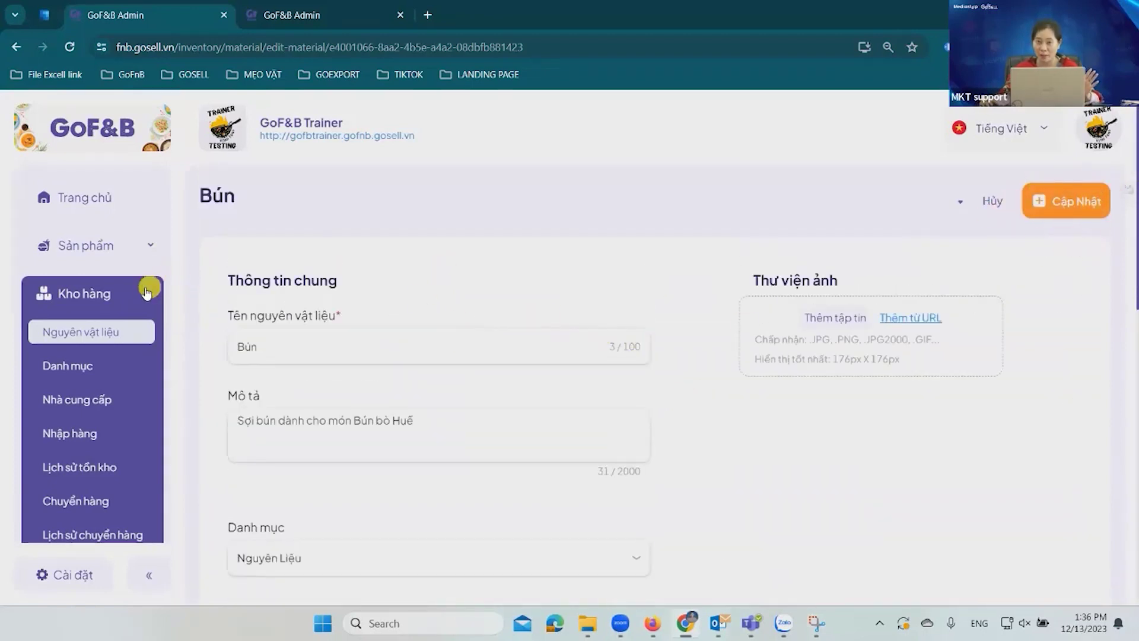
Open the purchase order list, start a new purchase order, and view its supplier, destination branch and raw material sections
scroll(112, 326, "down", 4)
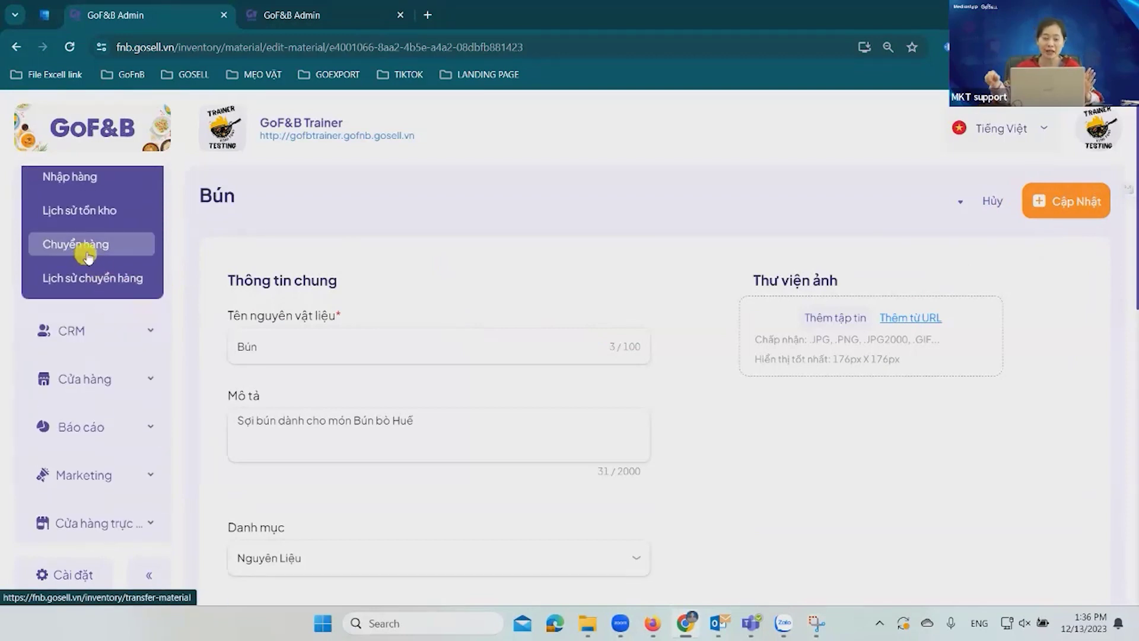
scroll(87, 256, "up", 3)
left_click(102, 331)
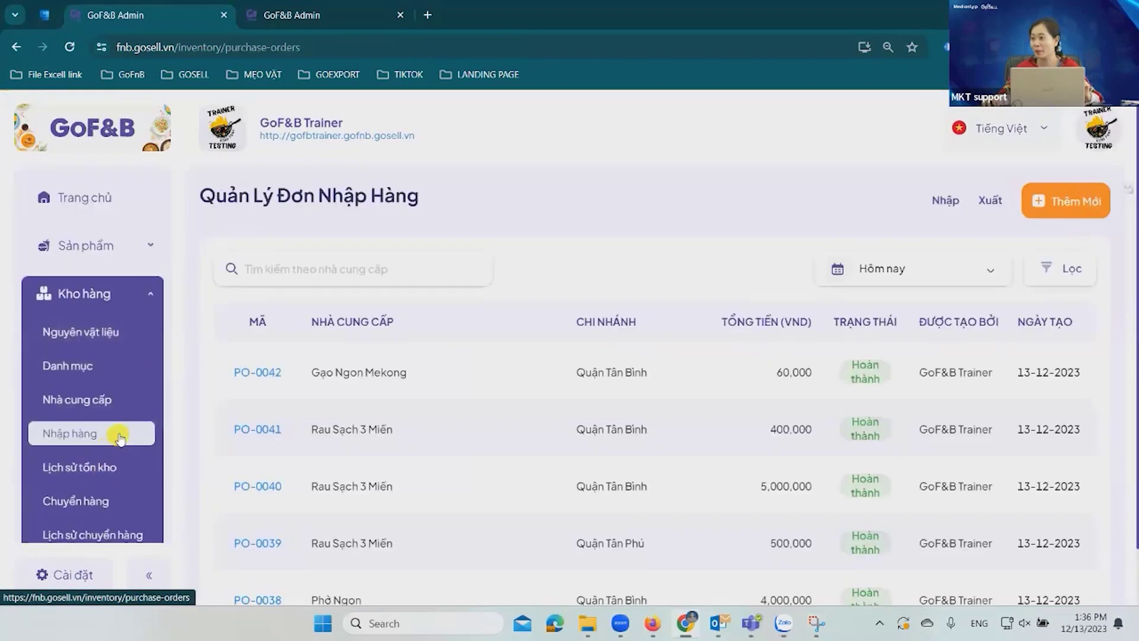
left_click(1071, 209)
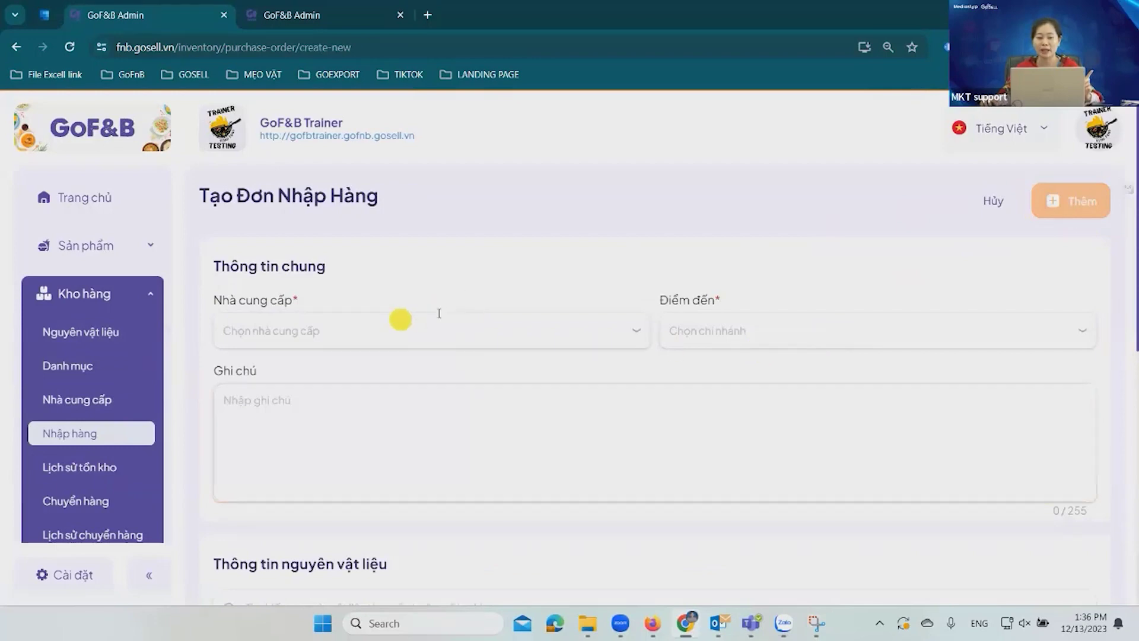
left_click(514, 330)
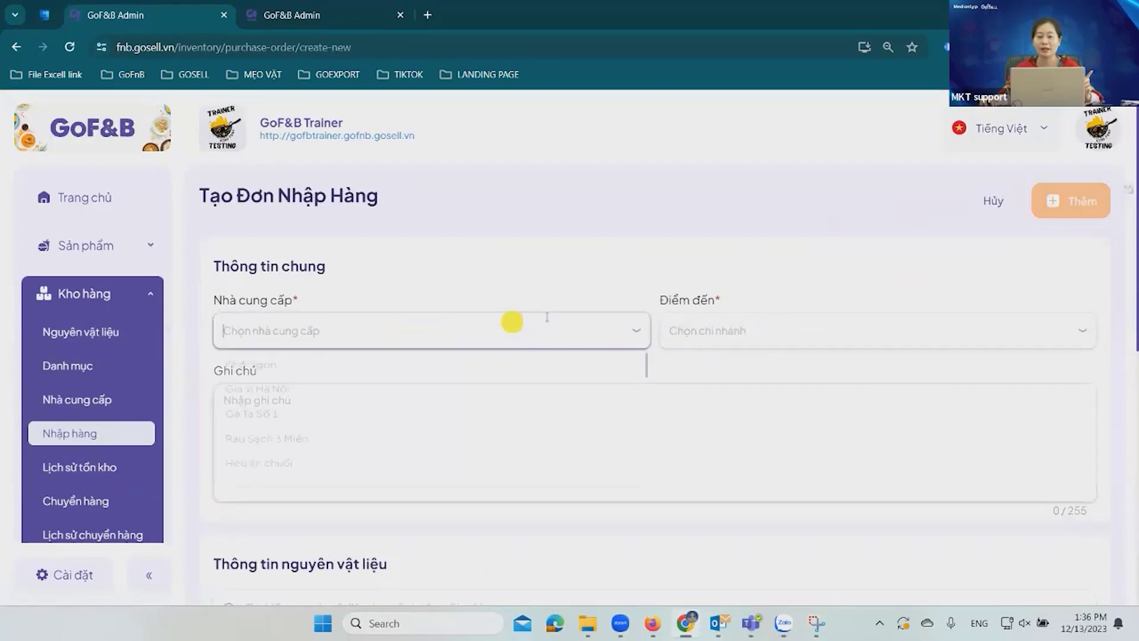
left_click(792, 327)
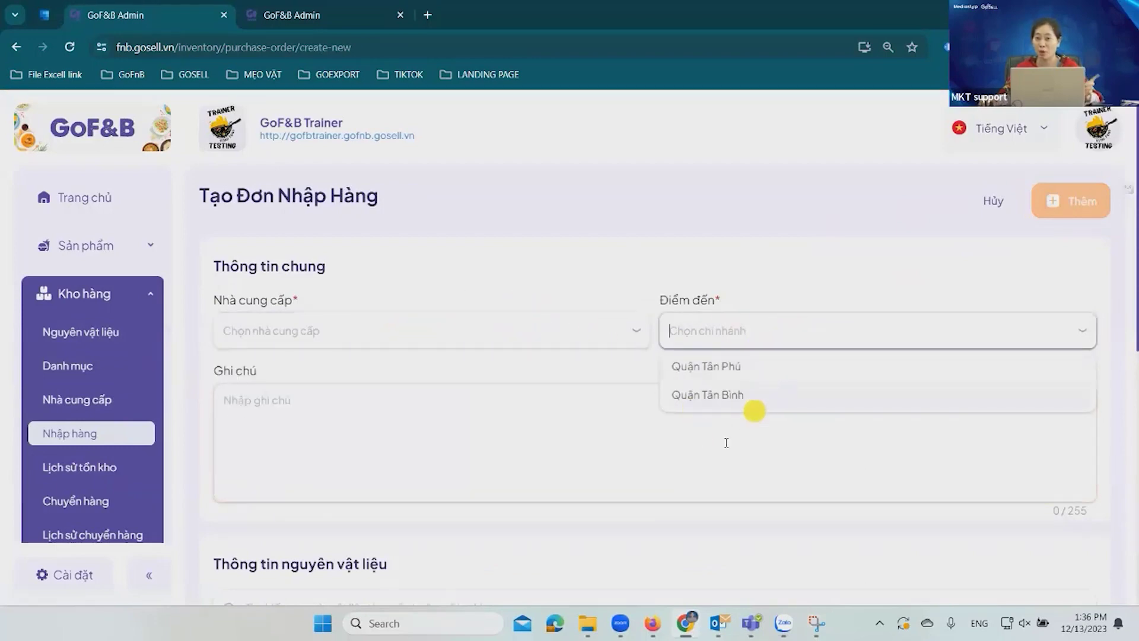
scroll(564, 445, "down", 9)
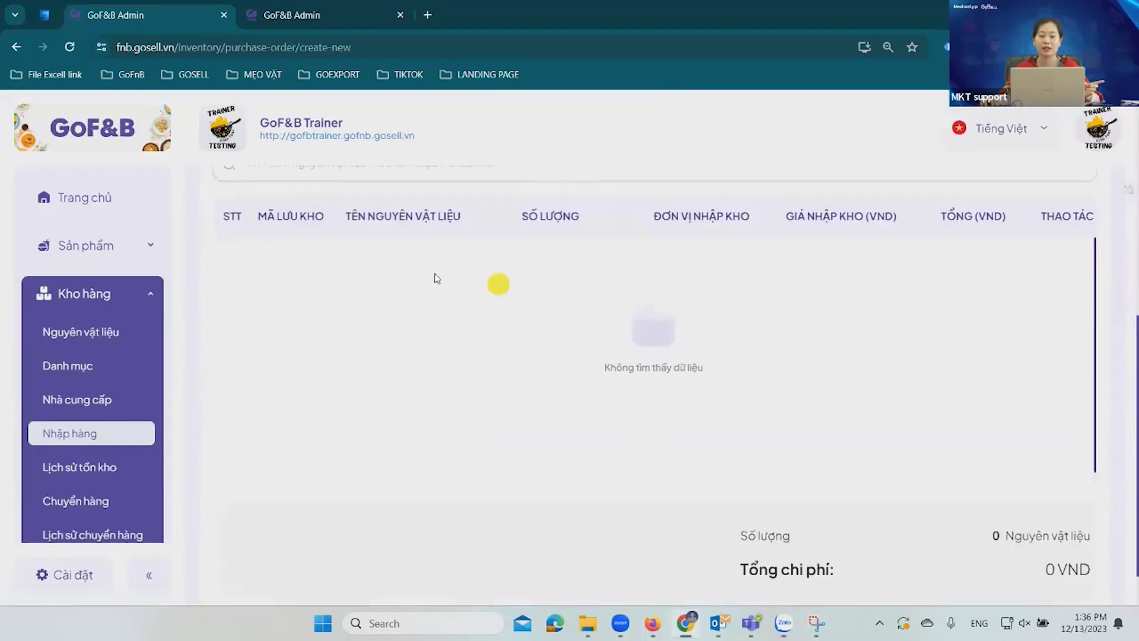
Add the raw material Bò to the purchase order and view its quantity, purchase unit and price fields
scroll(498, 283, "up", 4)
left_click(358, 324)
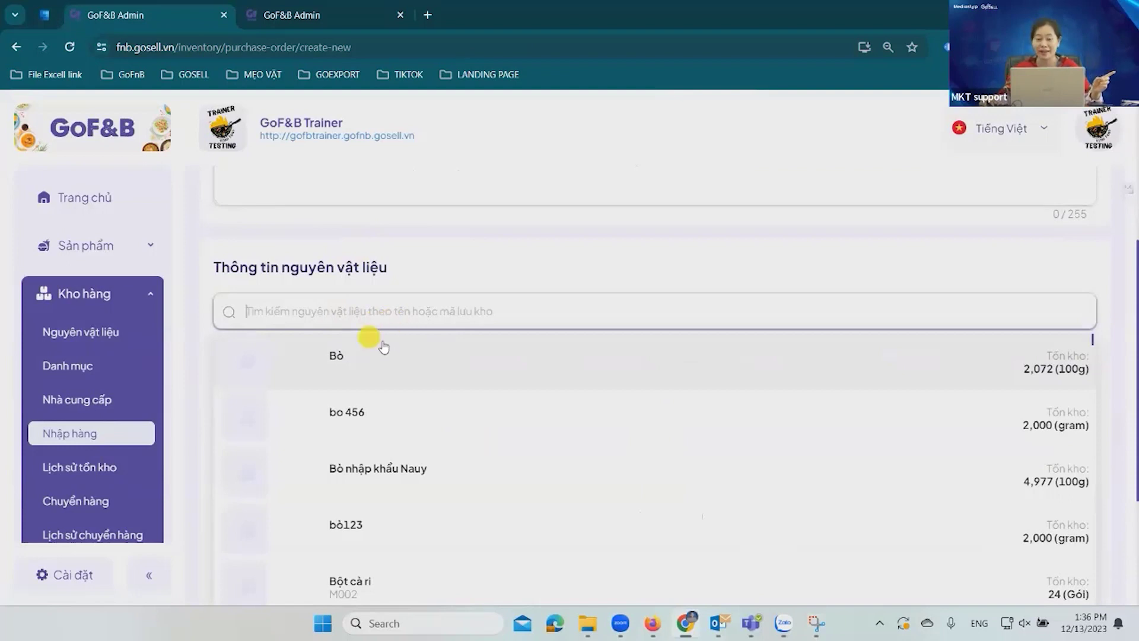
left_click(334, 357)
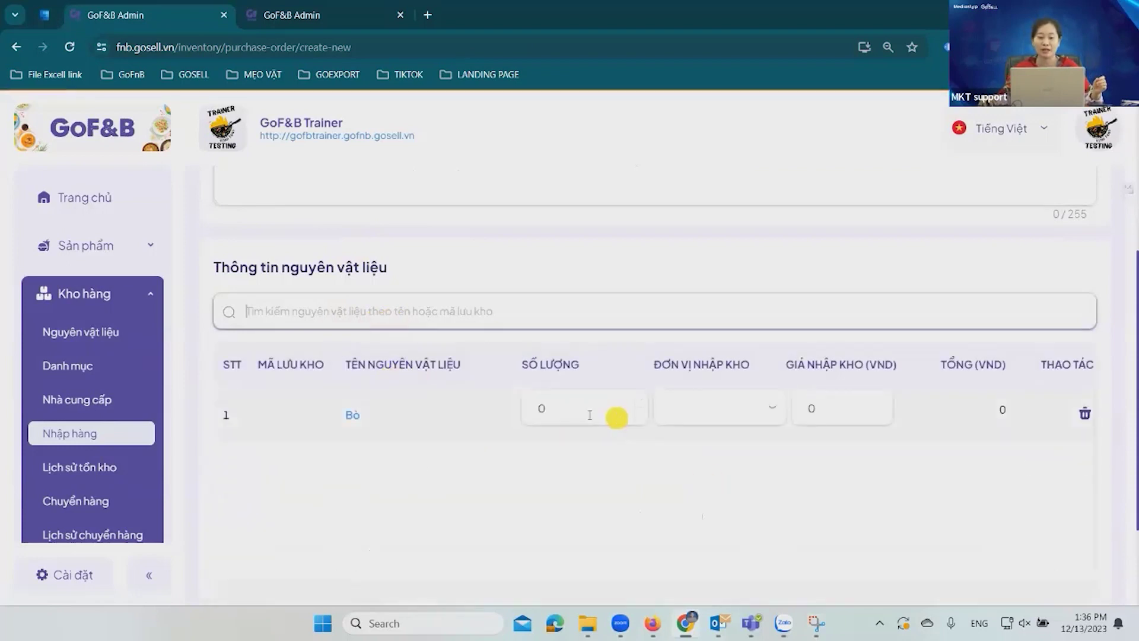
double_click(537, 408)
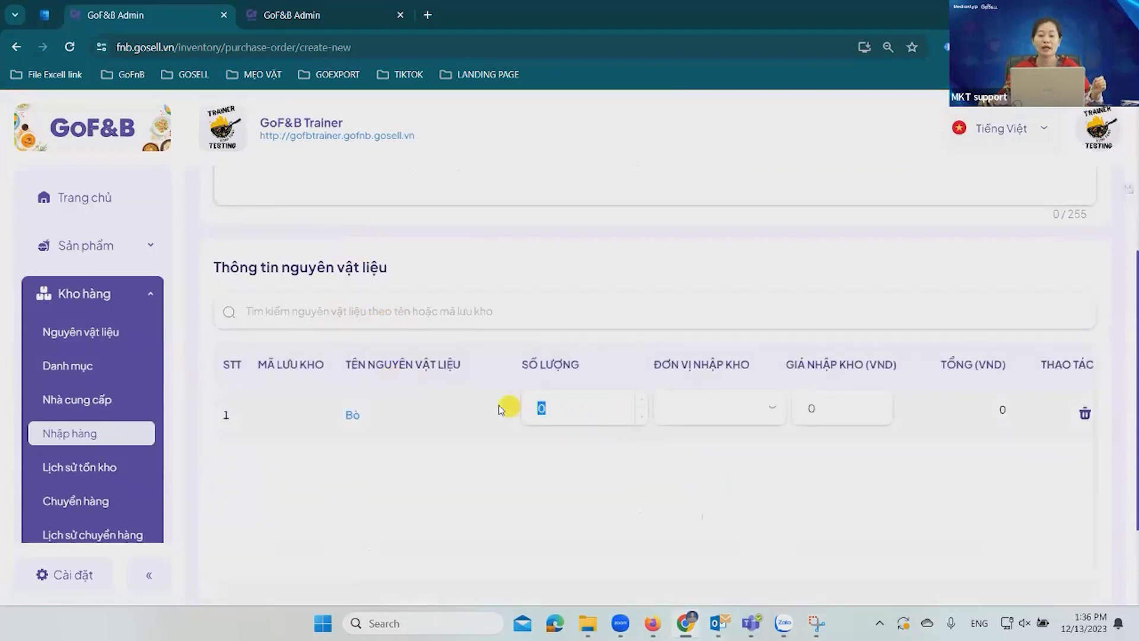
left_click(764, 408)
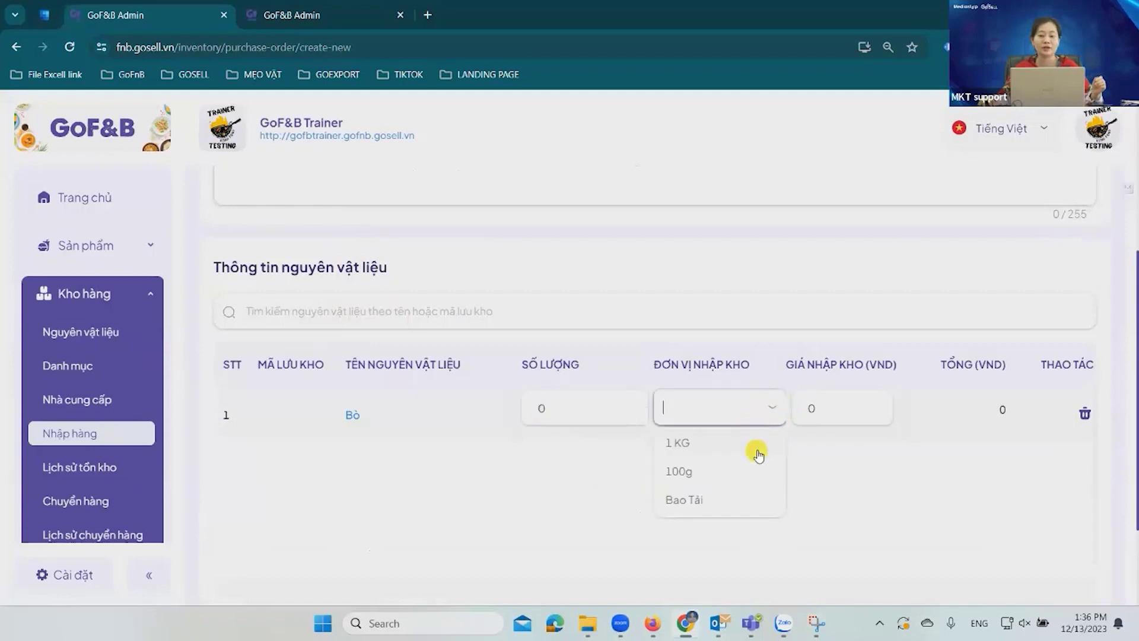
left_click(854, 410)
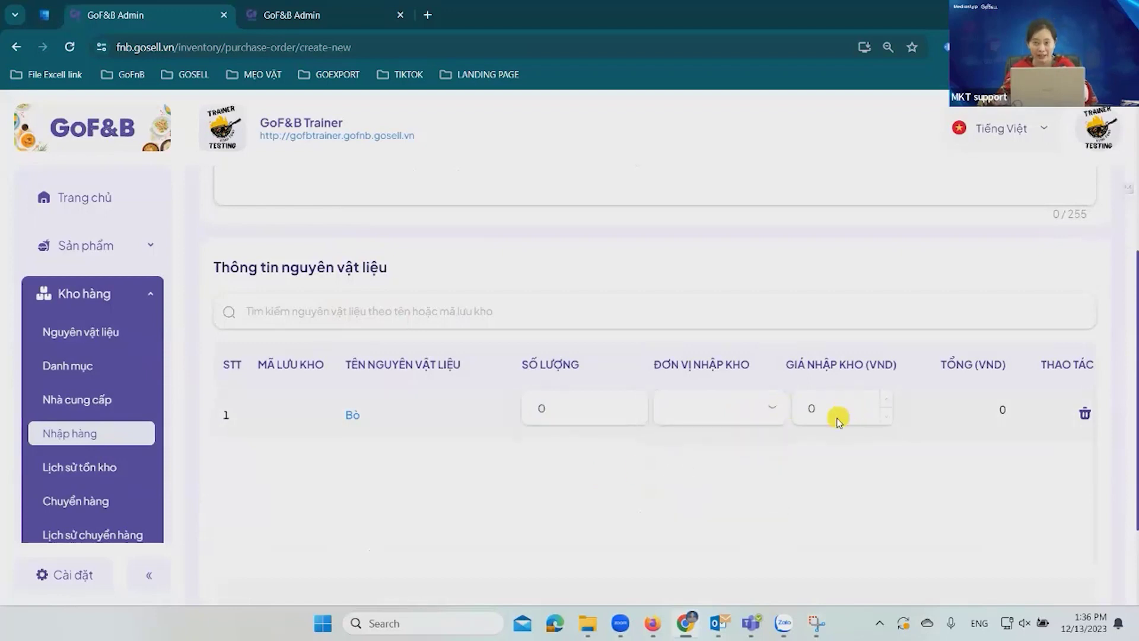
Set the purchase order's destination branch to Quận Tân Bình
scroll(731, 433, "up", 5)
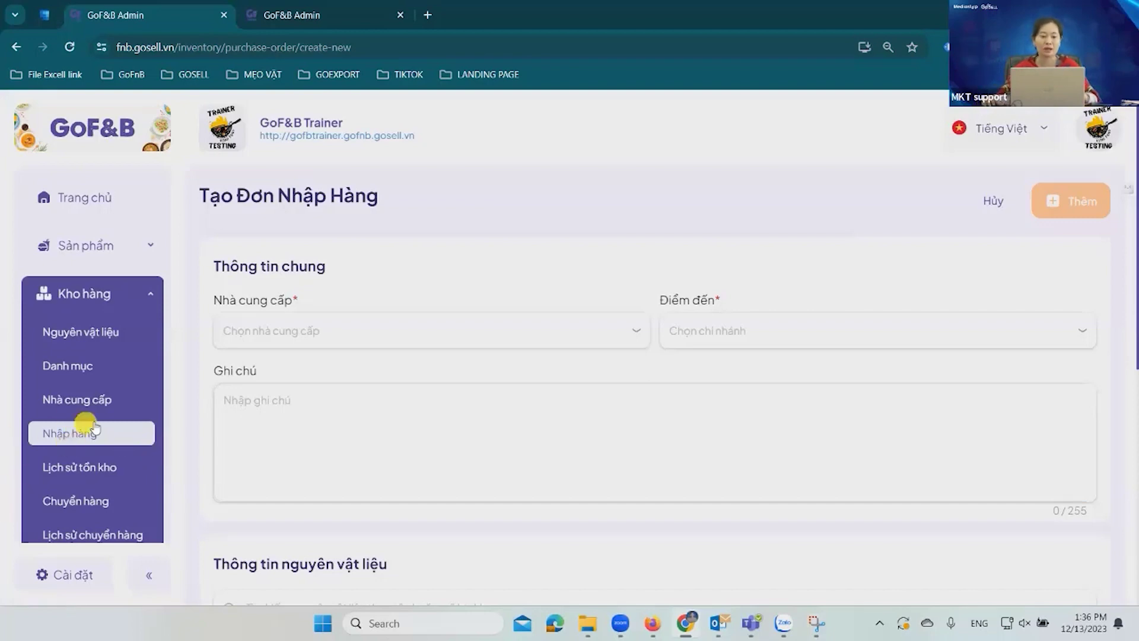
scroll(118, 452, "down", 1)
scroll(119, 454, "down", 3)
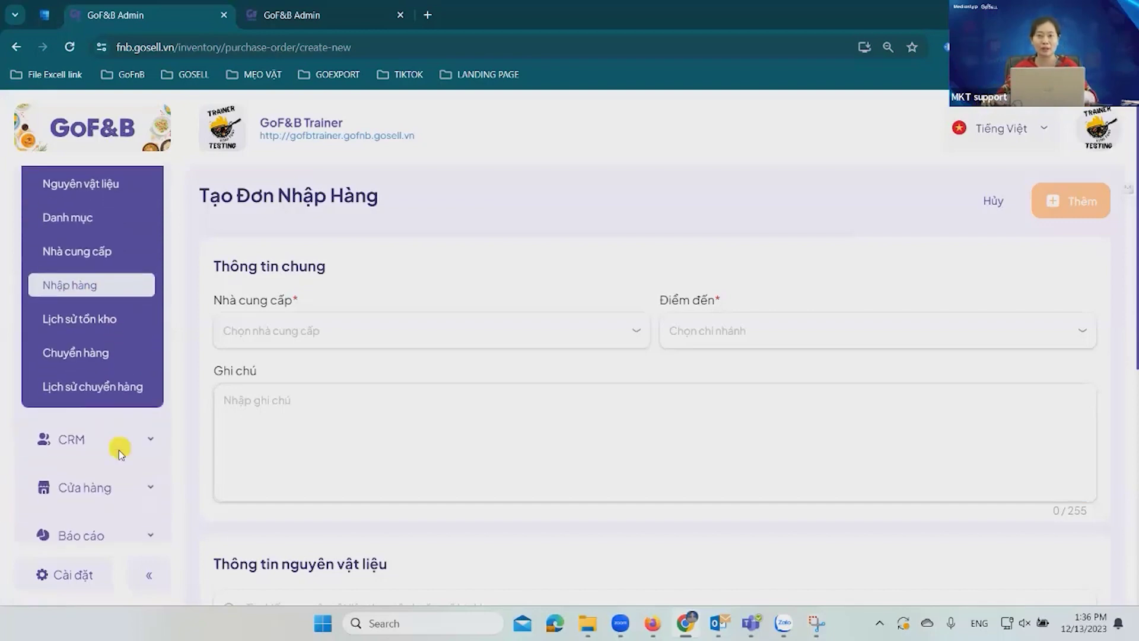
left_click(758, 326)
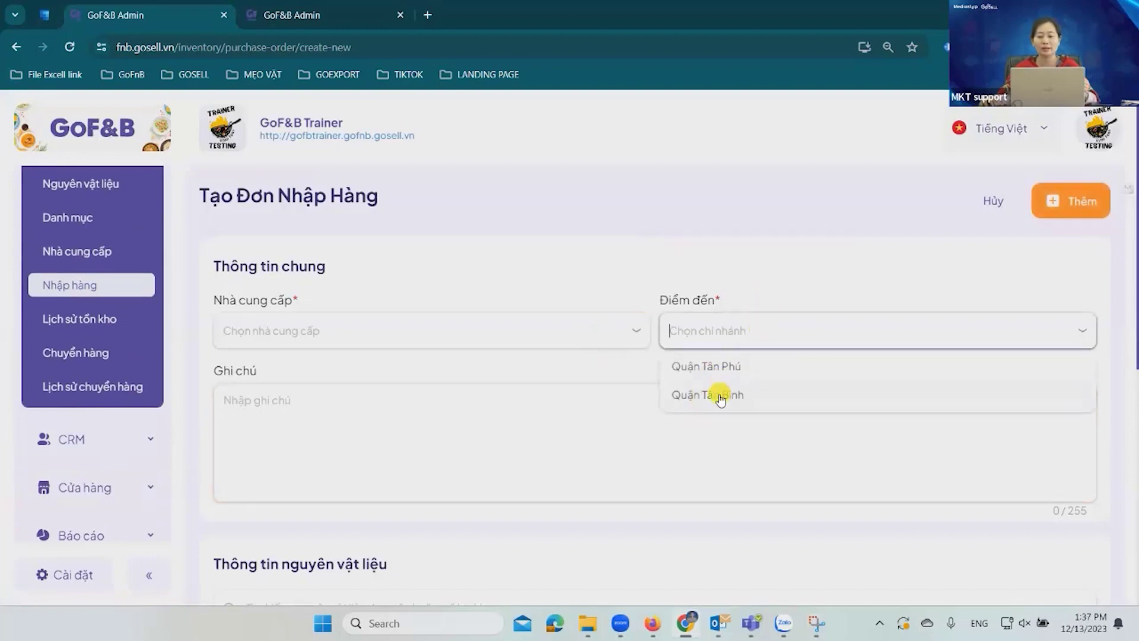
left_click(706, 393)
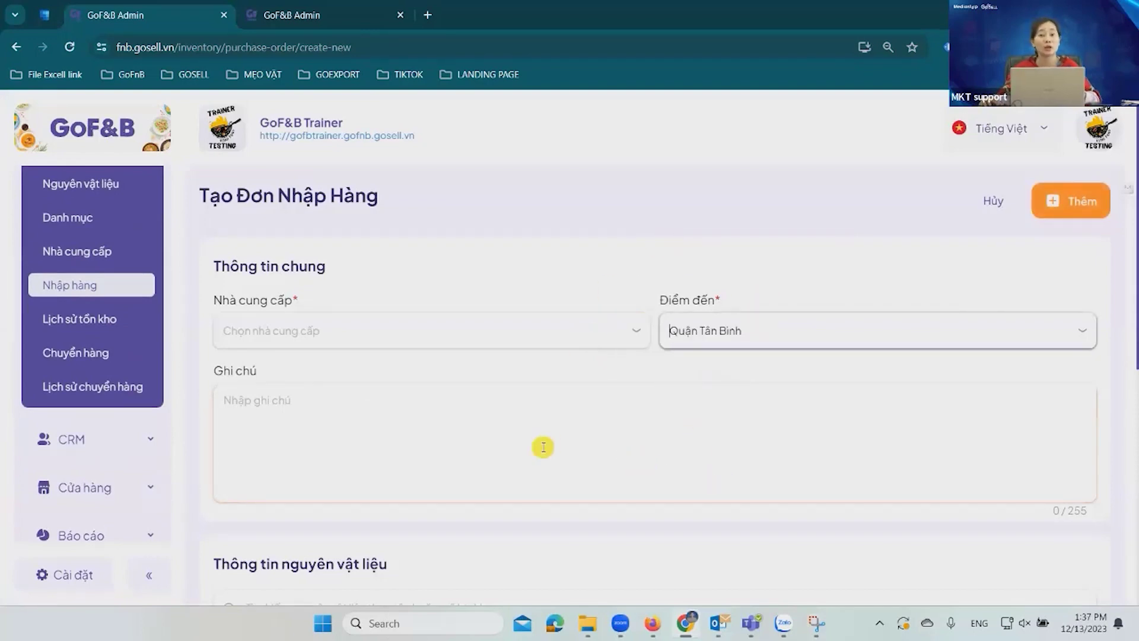
Discard the unsaved purchase order, review the stock transfer list, and open a new raw material transfer form
left_click(95, 356)
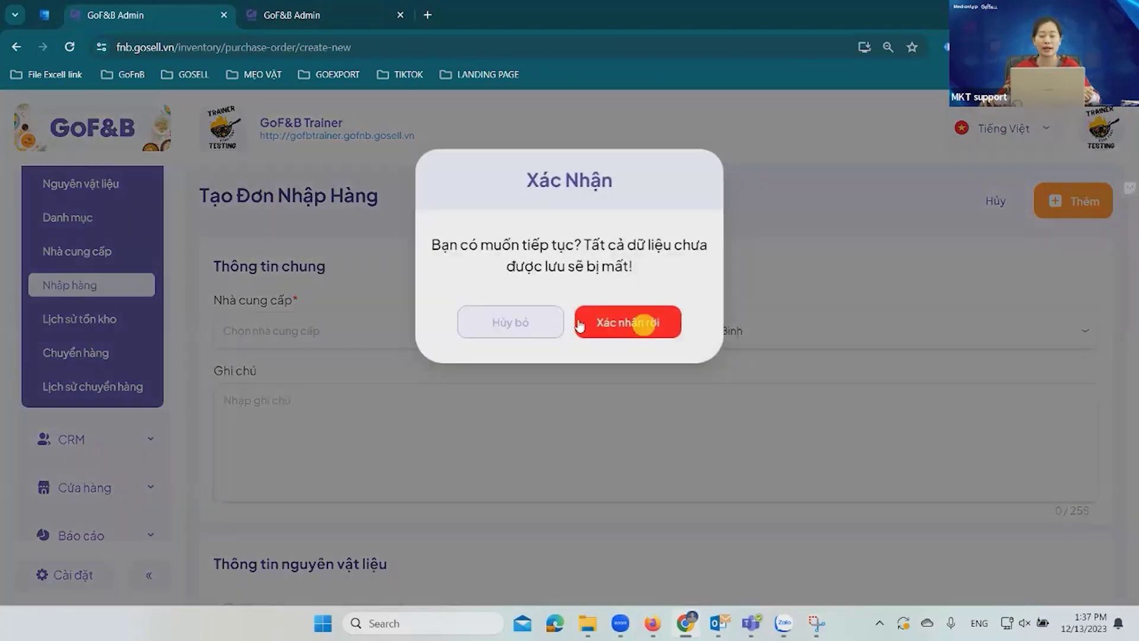
left_click(640, 323)
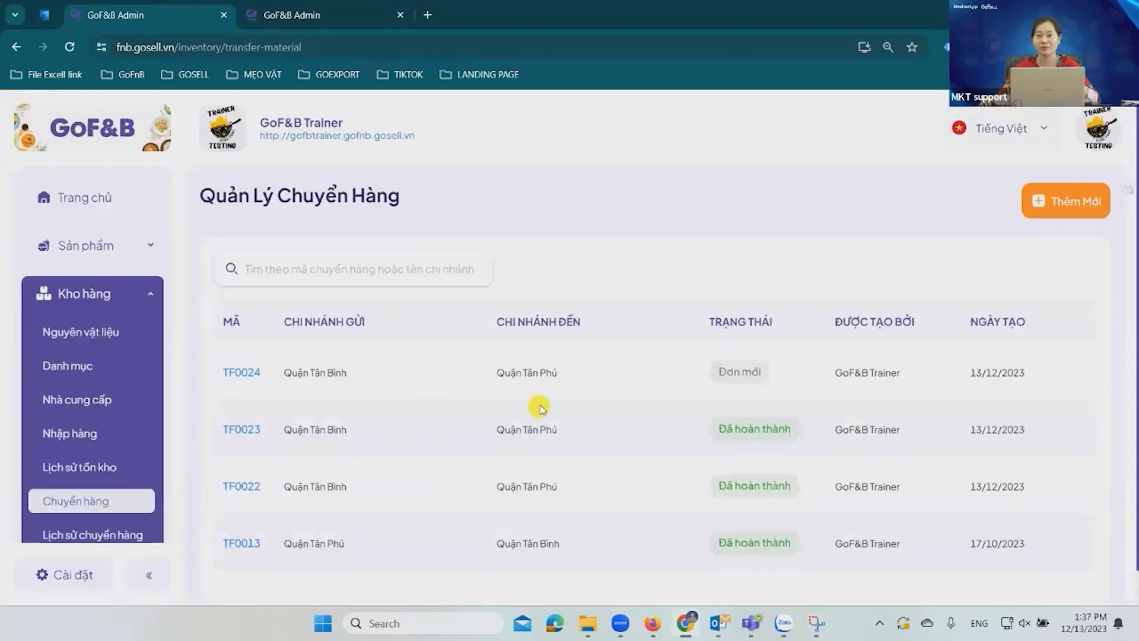
scroll(555, 409, "down", 1)
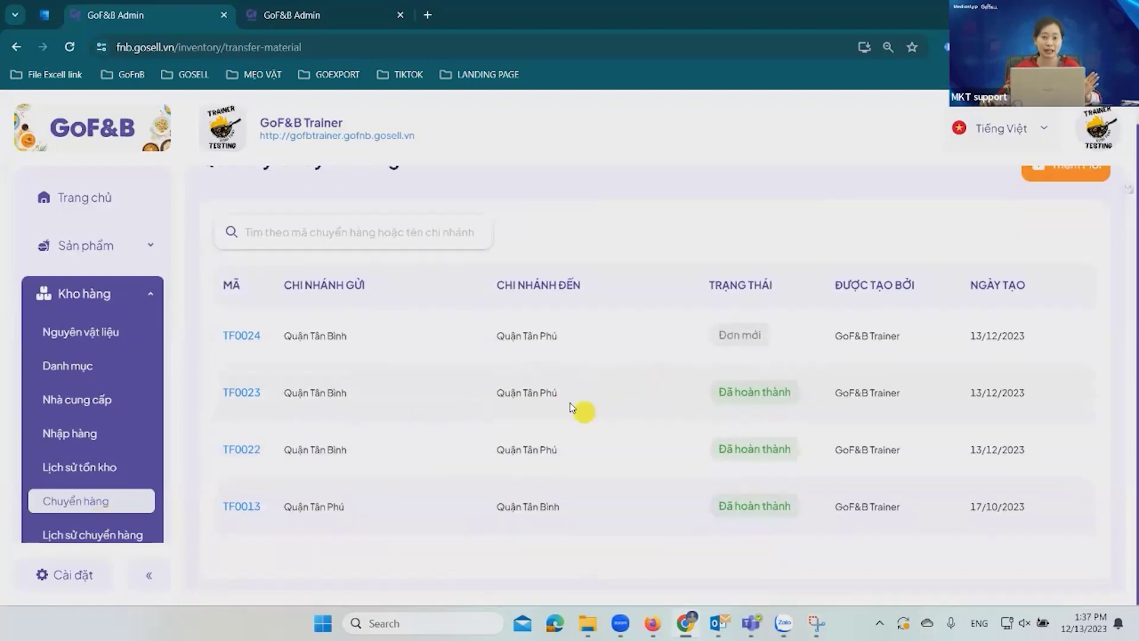
scroll(1041, 238, "up", 1)
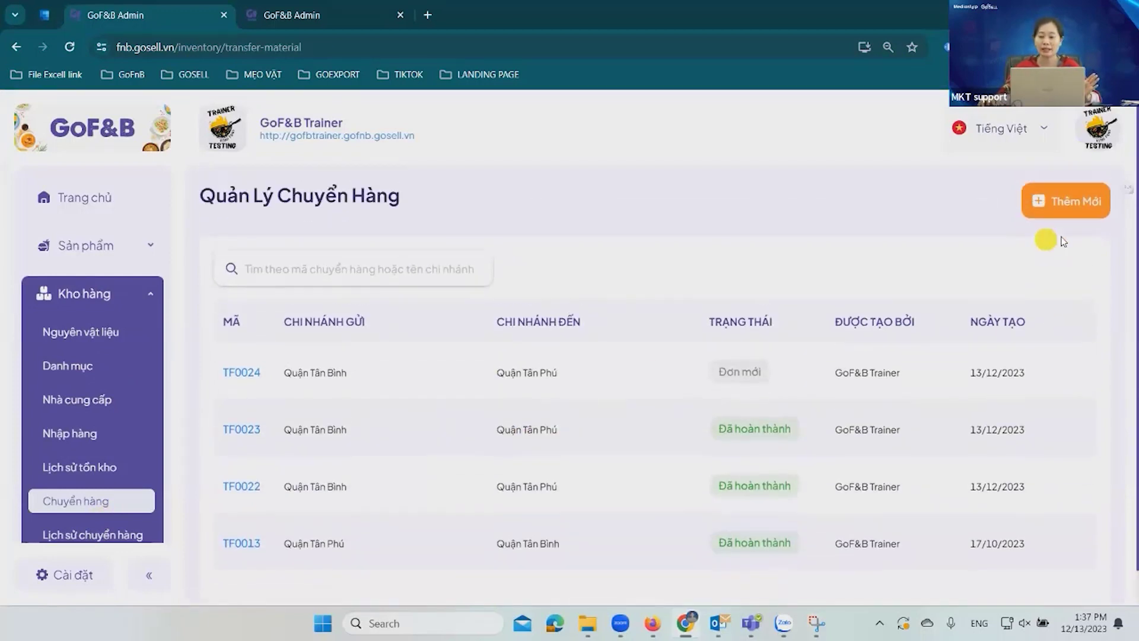
left_click(1068, 202)
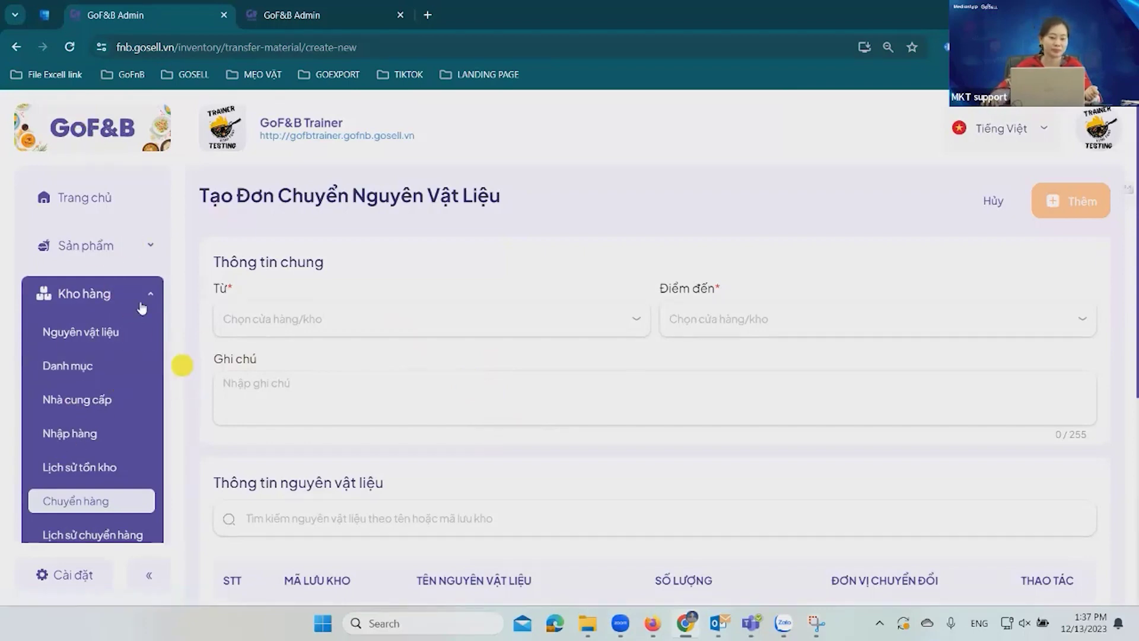
Revisit the raw material list and the purchase order list, and select the product section
left_click(119, 341)
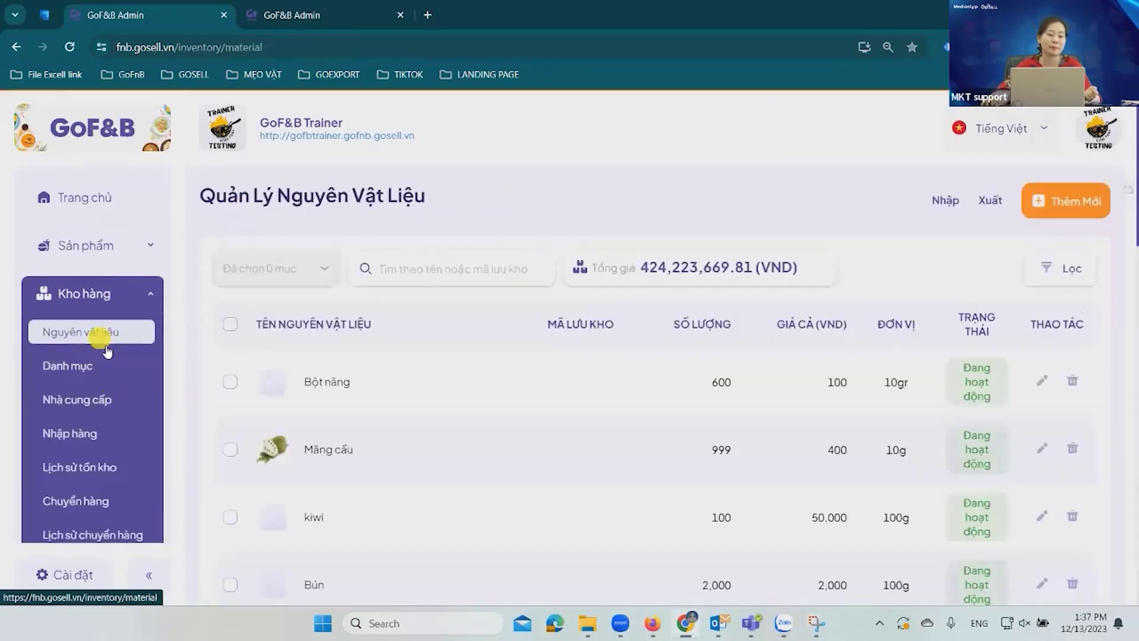
left_click(86, 437)
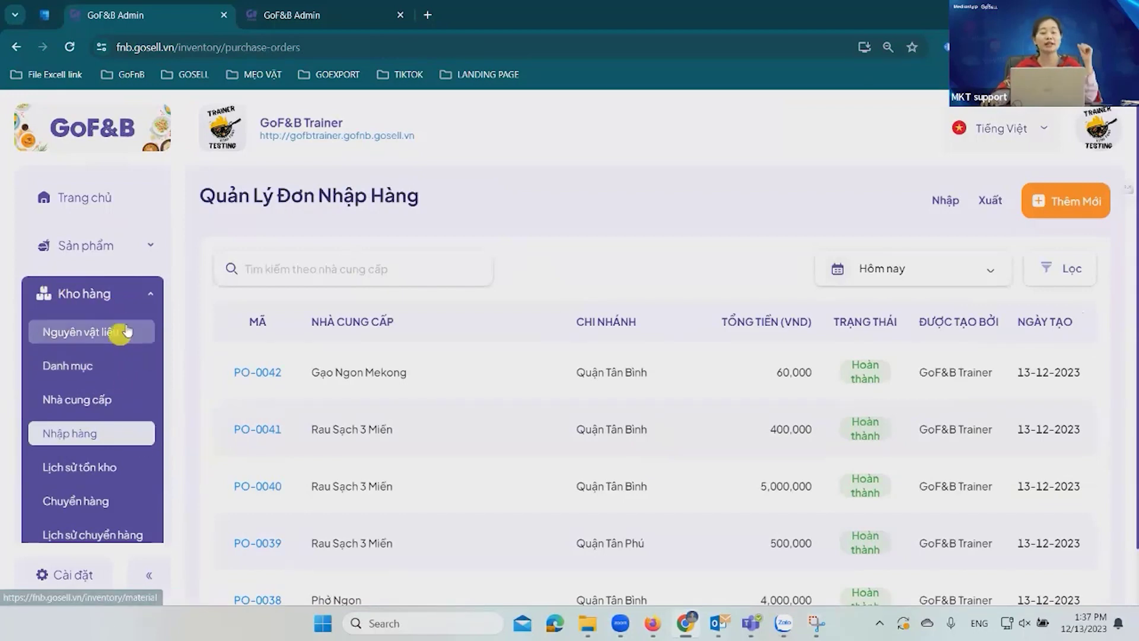
left_click(101, 246)
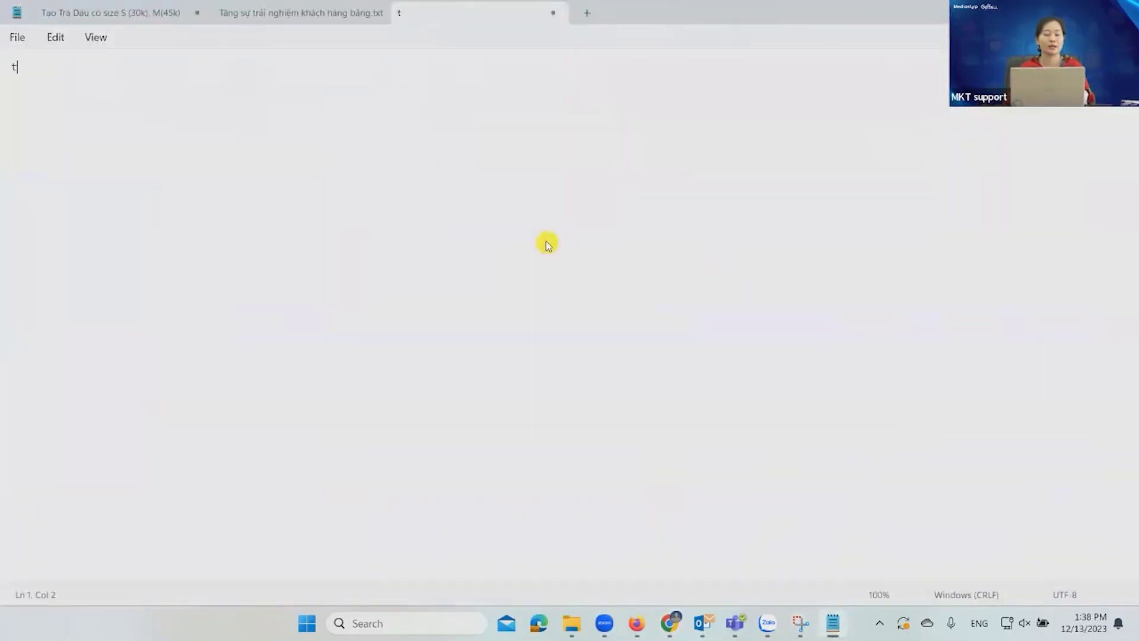
Switch to Notepad and write "TẠO TRÀ DÂU - CÓ HÌNH" as the note's first line, followed by a new line
type("ta")
key("BackSpace")
key("BackSpace")
type("ta")
key("BackSpace")
key("BackSpace")
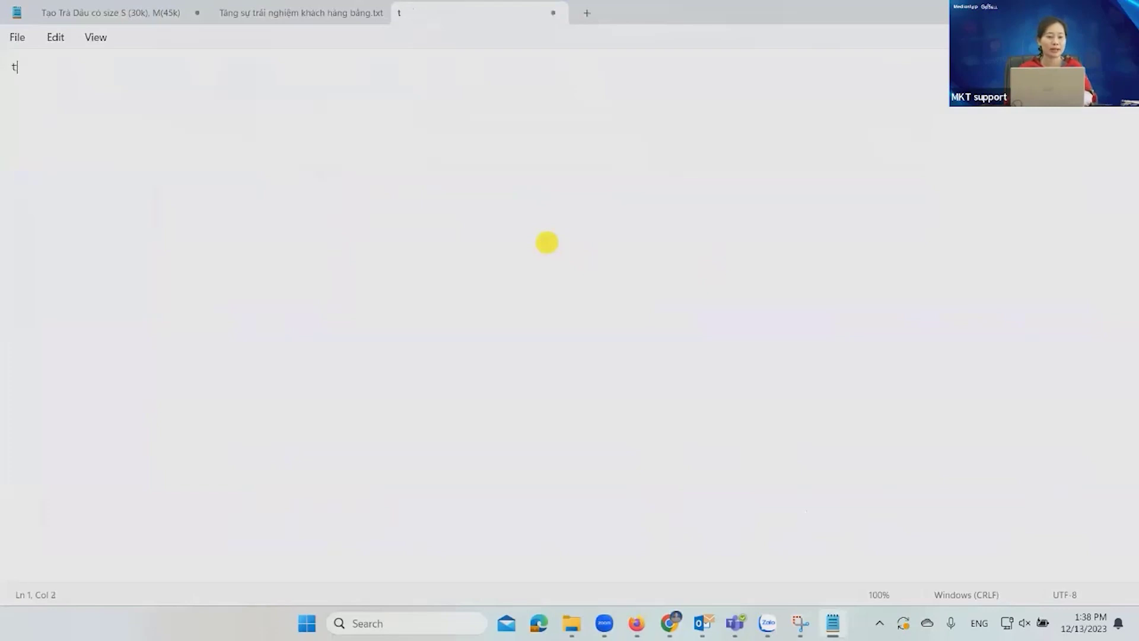
type("TAOJ TRAF D")
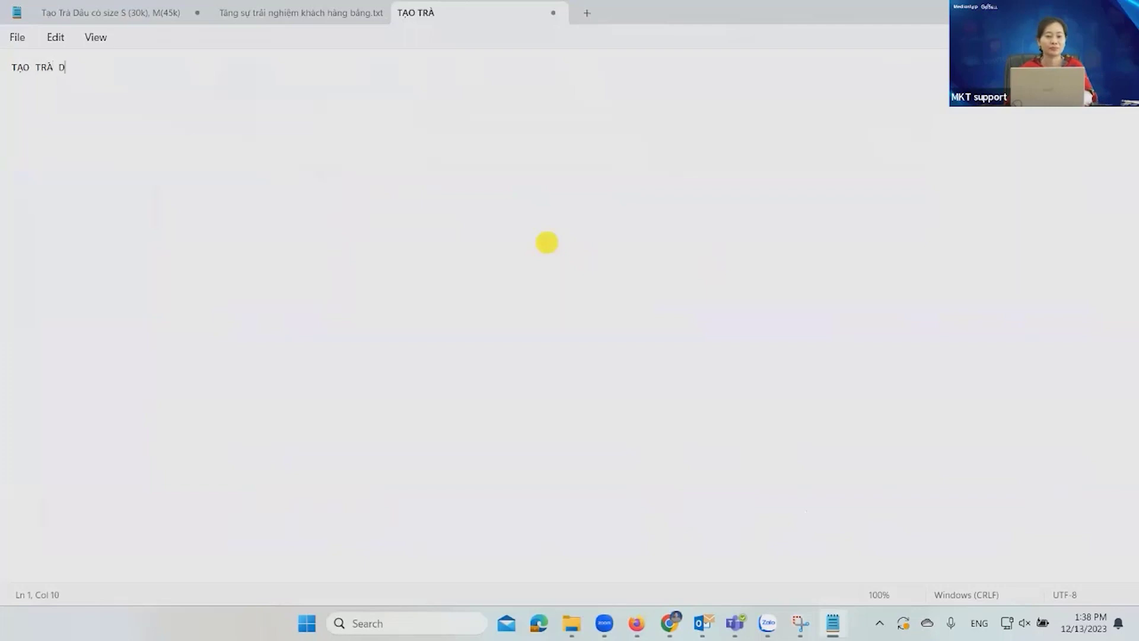
type("AUA")
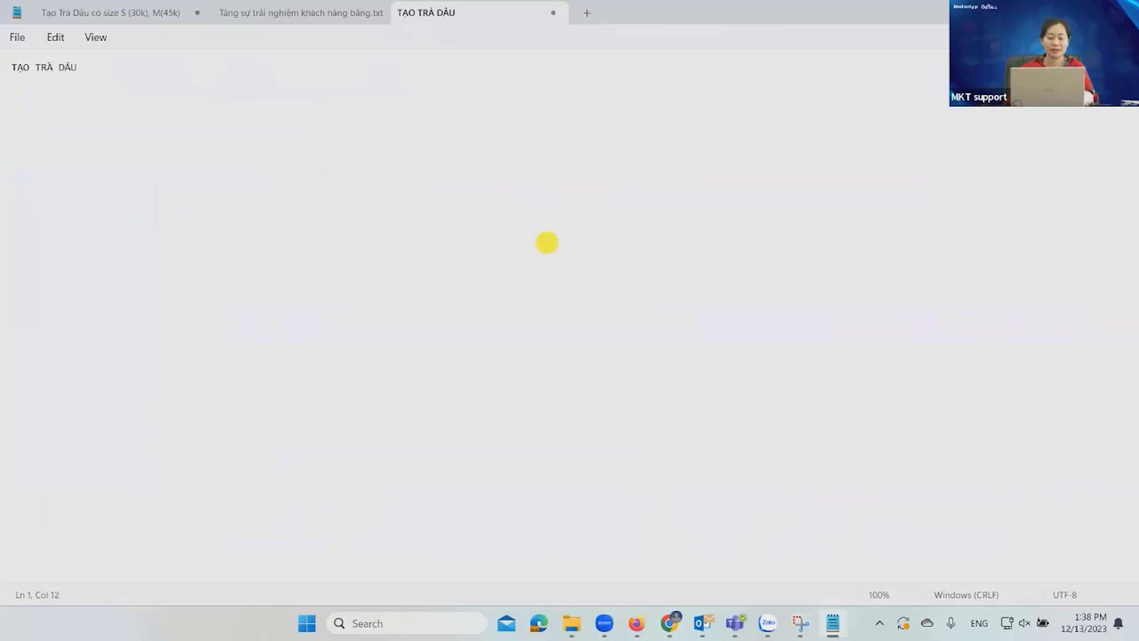
type(" - COS HINHF")
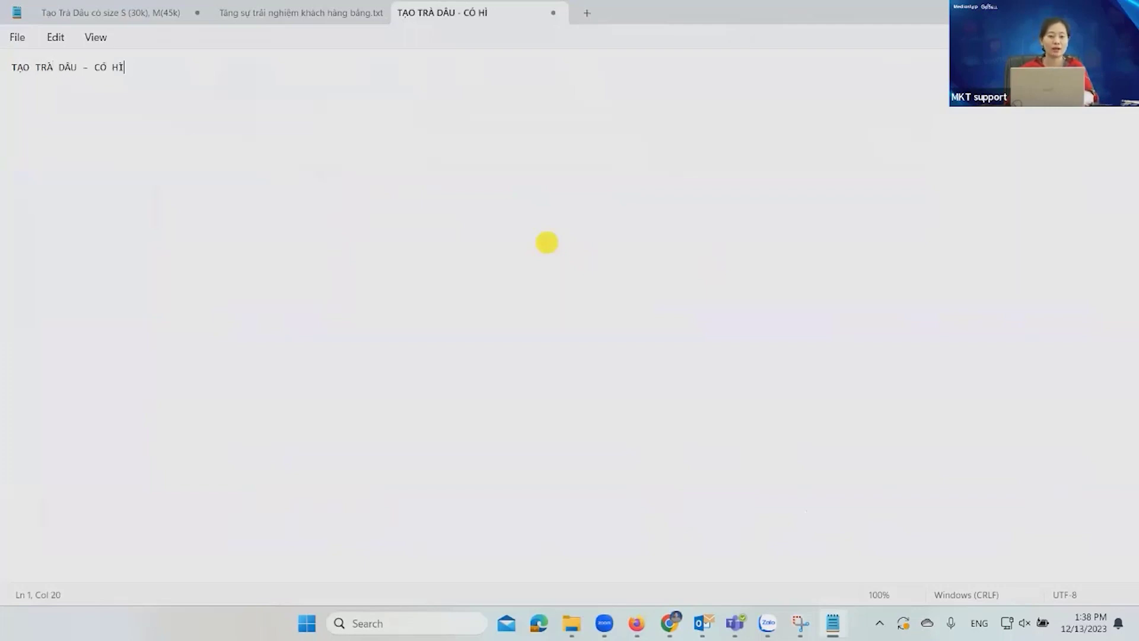
key("Return")
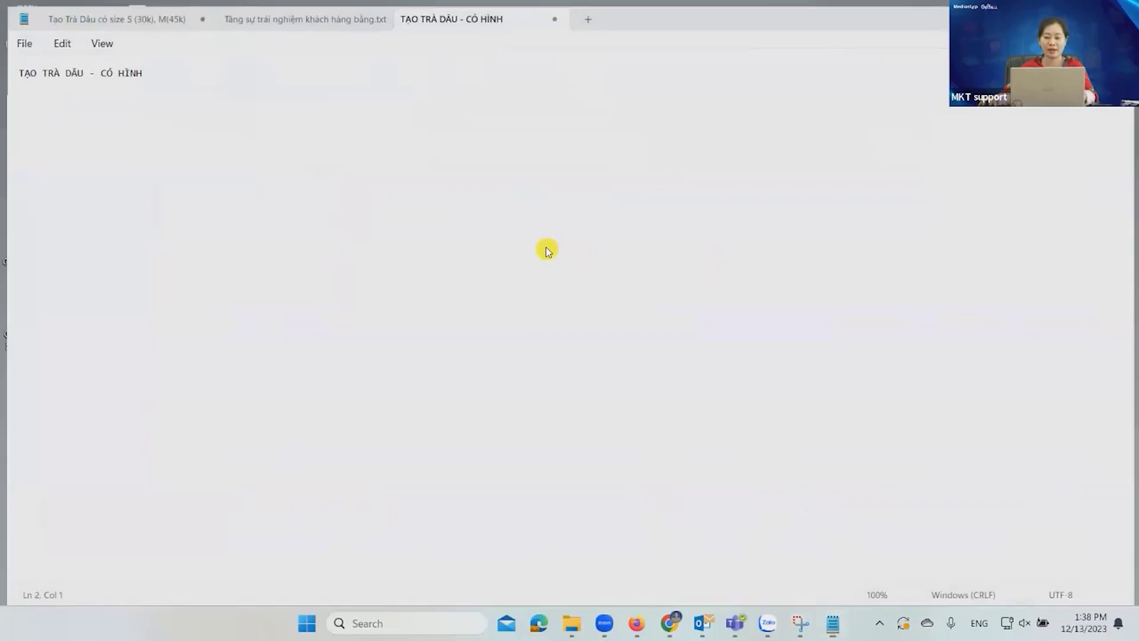
Preview the TRÀ DÂU.png picture from the desktop and close it
key("super+d")
left_click(710, 305)
double_click(711, 321)
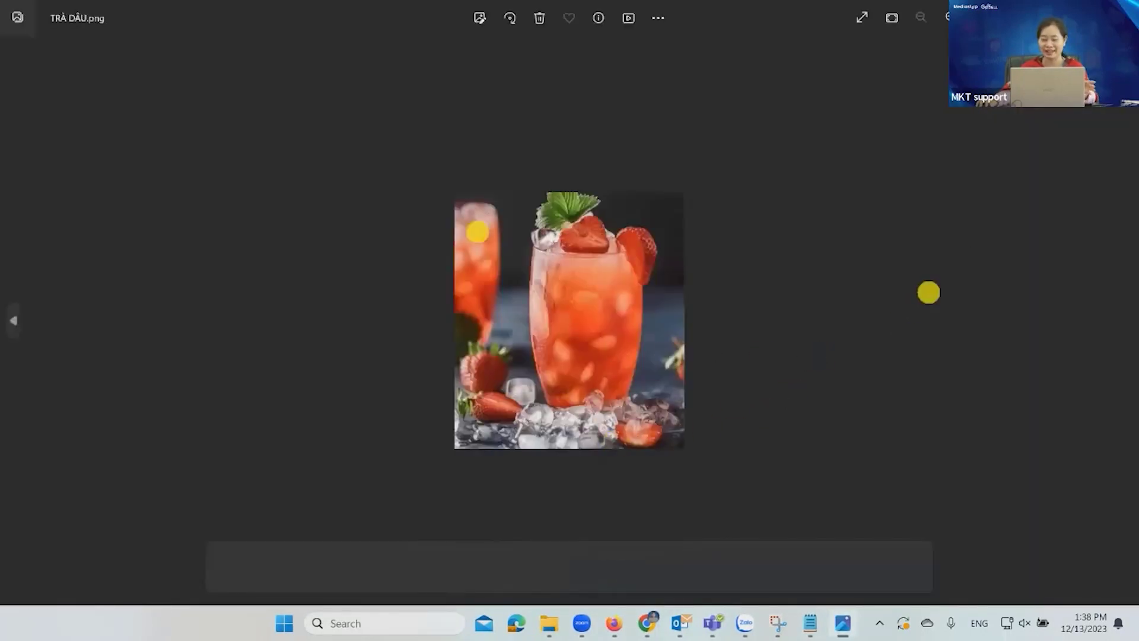
key("alt+F4")
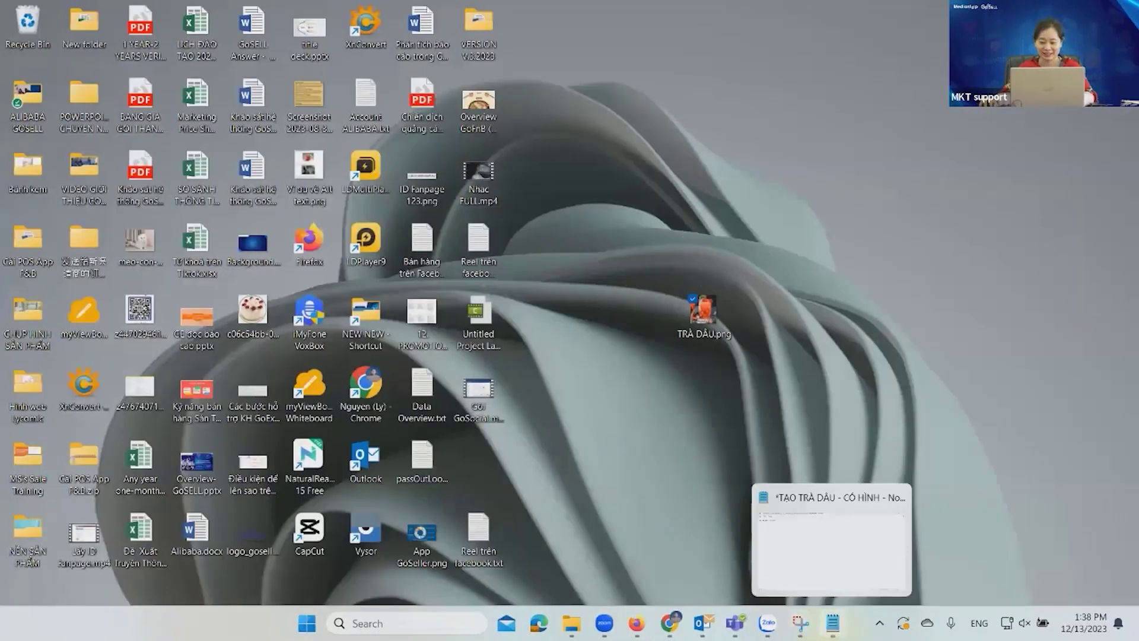
Return to the Notepad note and write the line "tẠO NGUYÊN LIỆU: DÂU" below the first line
left_click(833, 623)
key("Return")
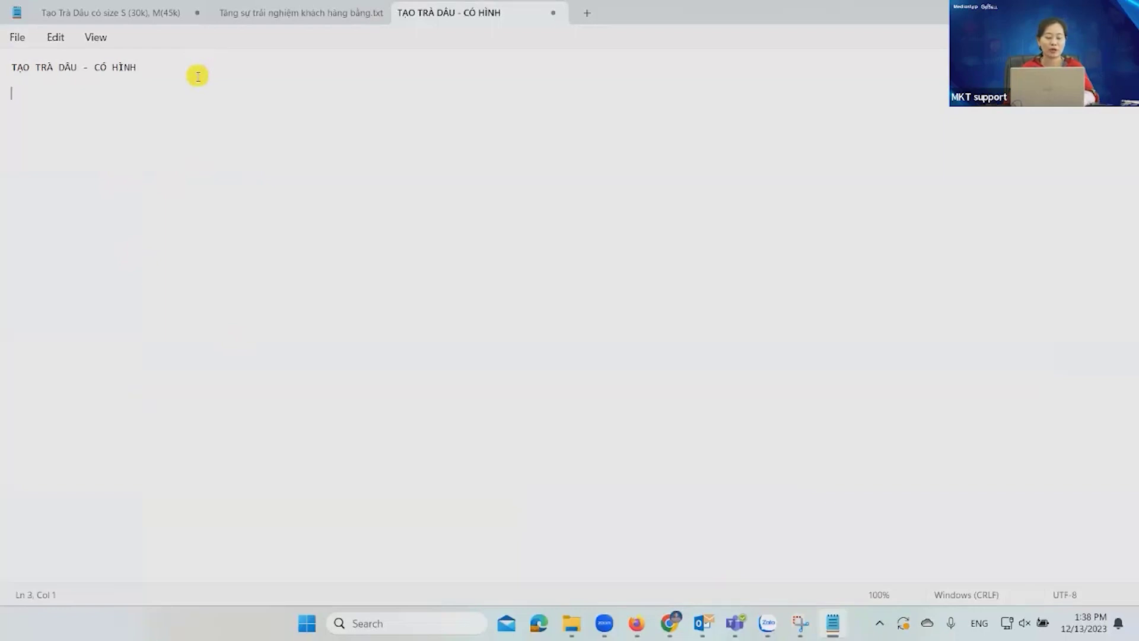
type("tA")
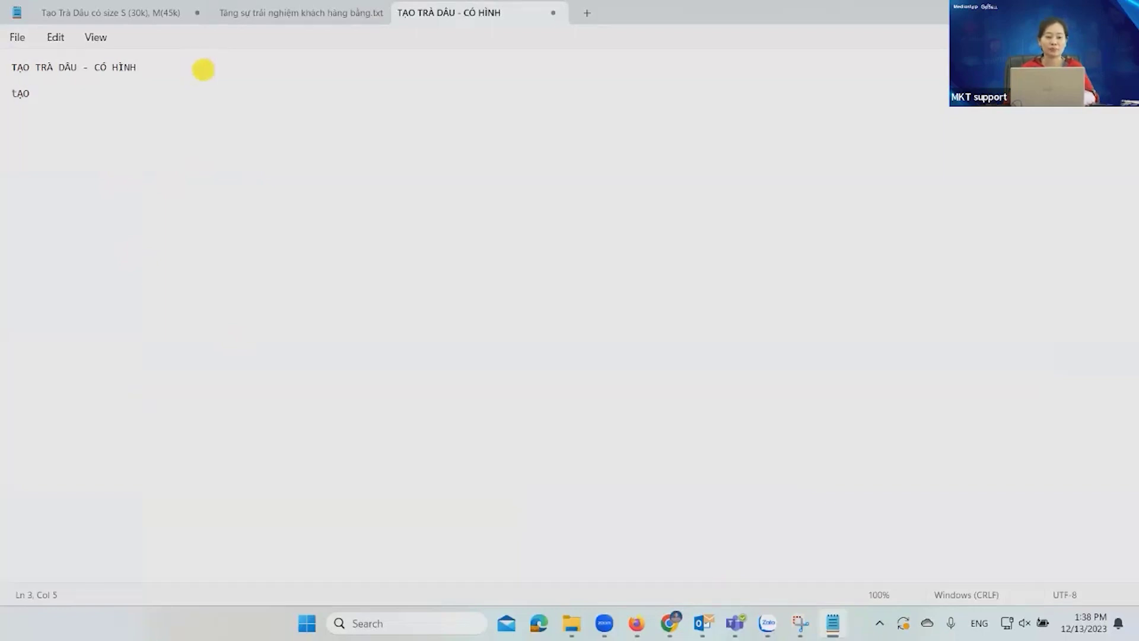
type("O NGUYÊN LIỆ")
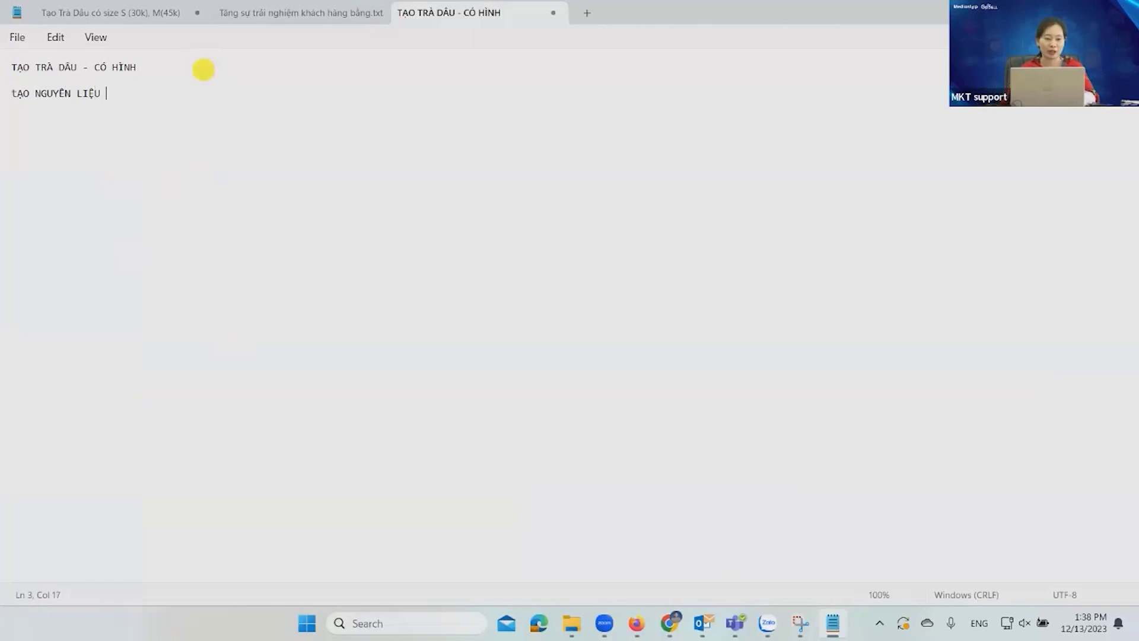
type("U")
key("BackSpace")
type(":")
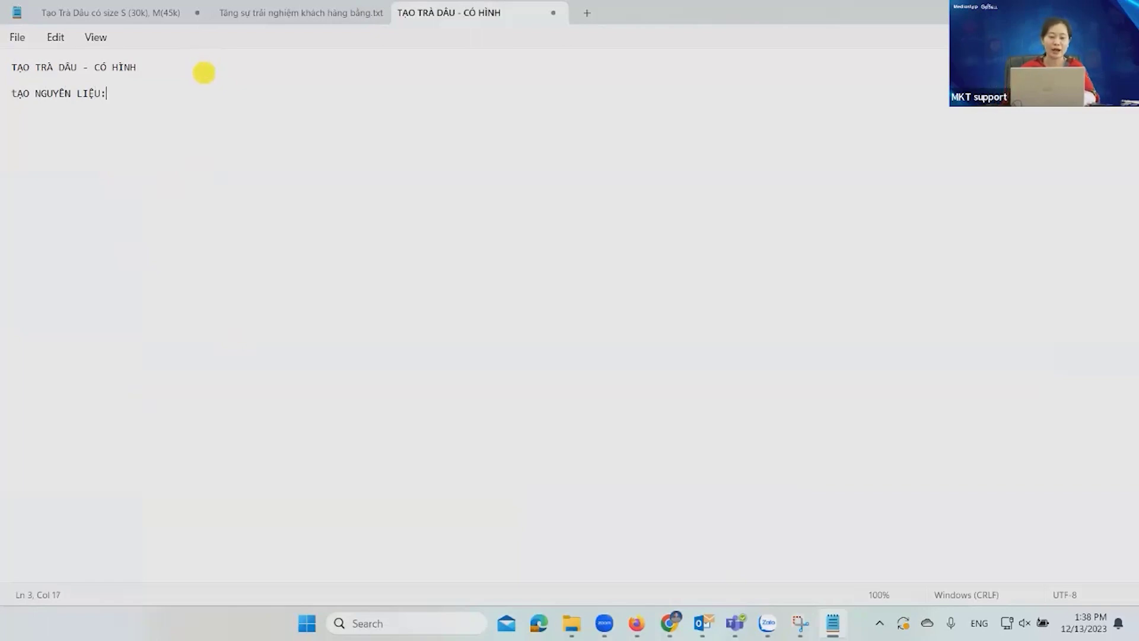
type(" DÂU")
key("Return")
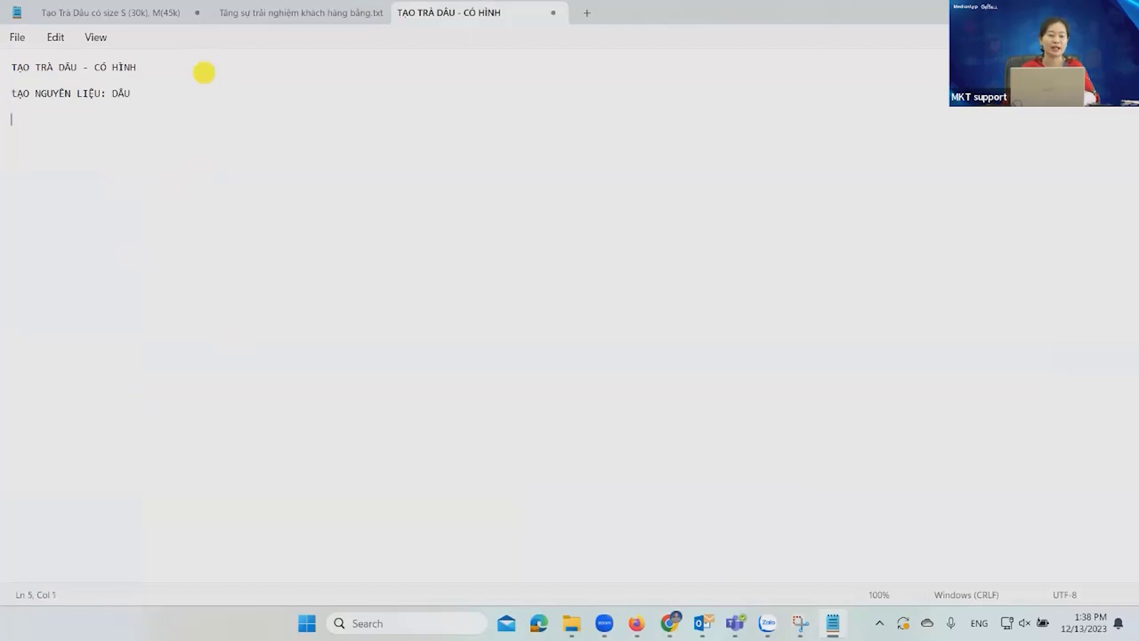
Write the next task line "NHẬP HÀNG: DÂU - cHI NHÁNH TÂN BÌNH" in the note, followed by a new line
type("NHAẬP HÀNG: DÂU - cHI NHA")
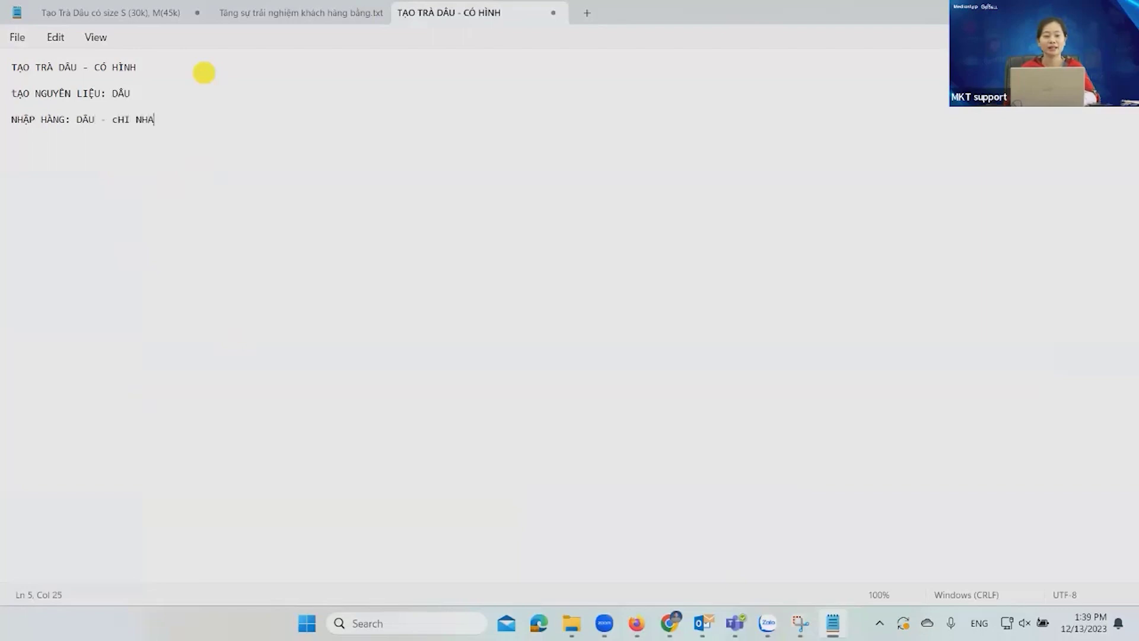
type("TÂN BÌN")
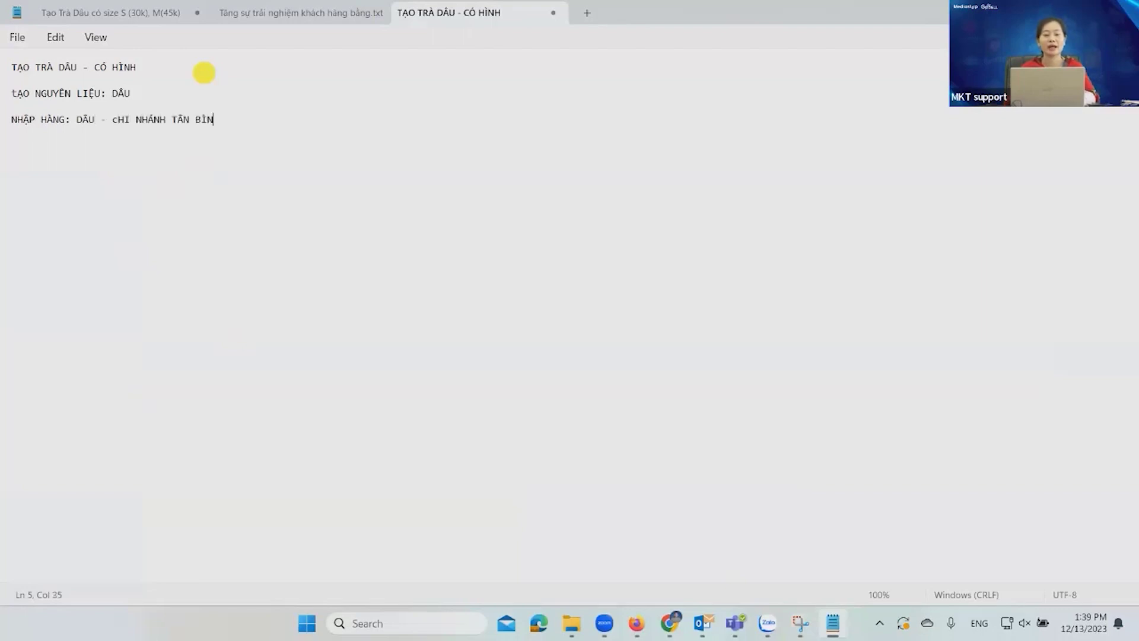
type("H  ")
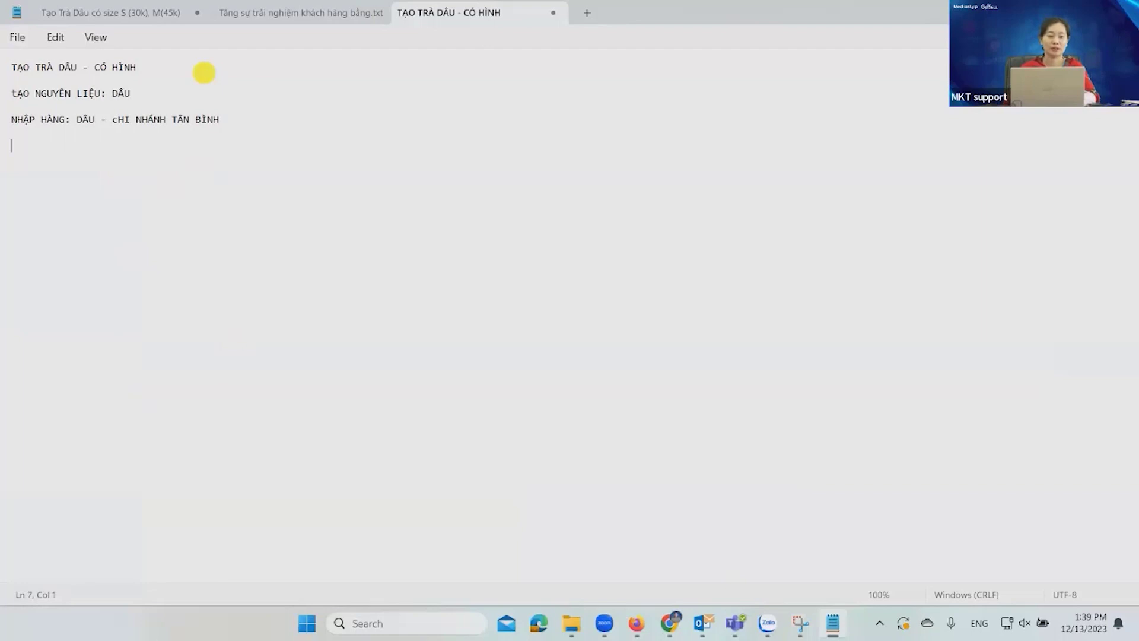
Write the task line "TẠO TRÀ DÂU - CÓ HÌNH - CÓ TOPPING: TRÂN CHÂU TRẮNG -SIZE s, m, l" in the note
type("TẠO TRÀ D")
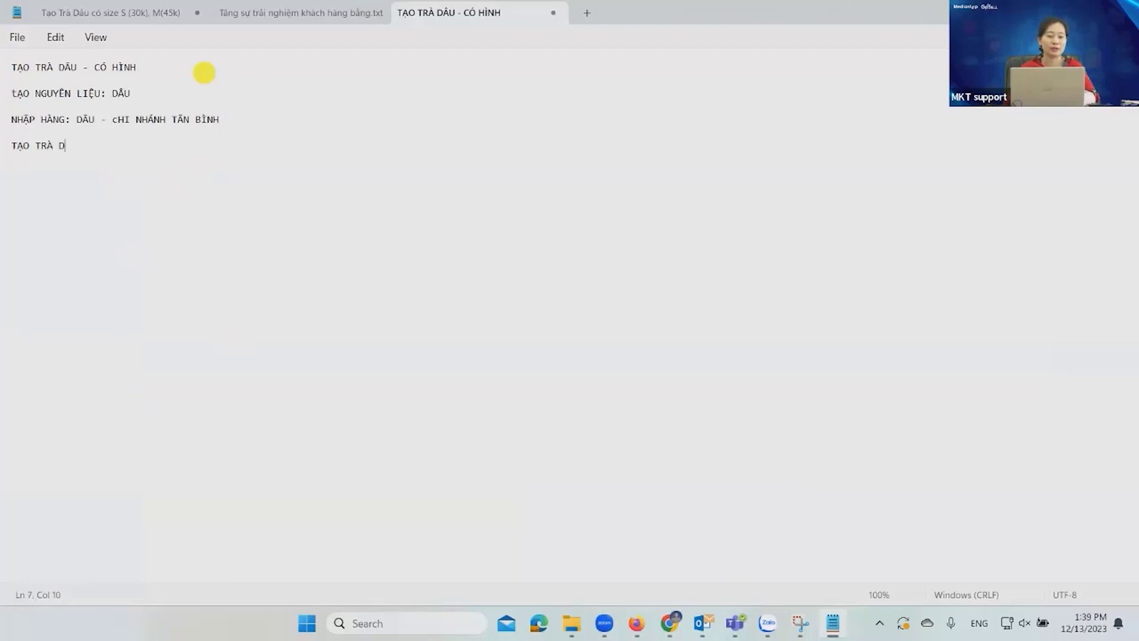
type("ÂU - CÓ ")
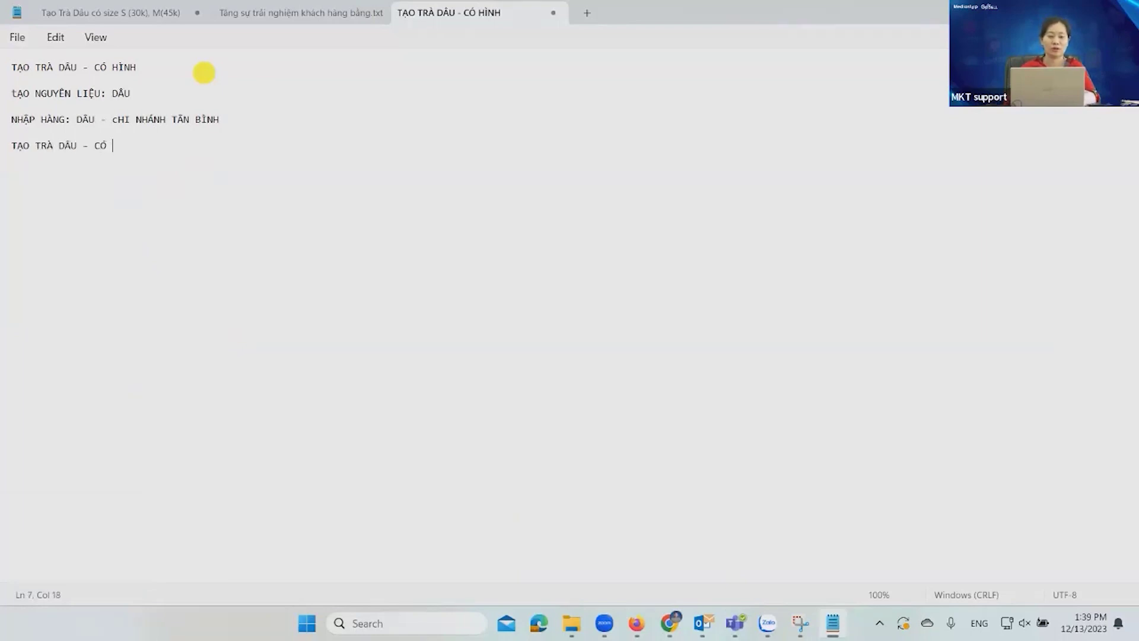
type("HÌNH - CÓ TOPPING: T")
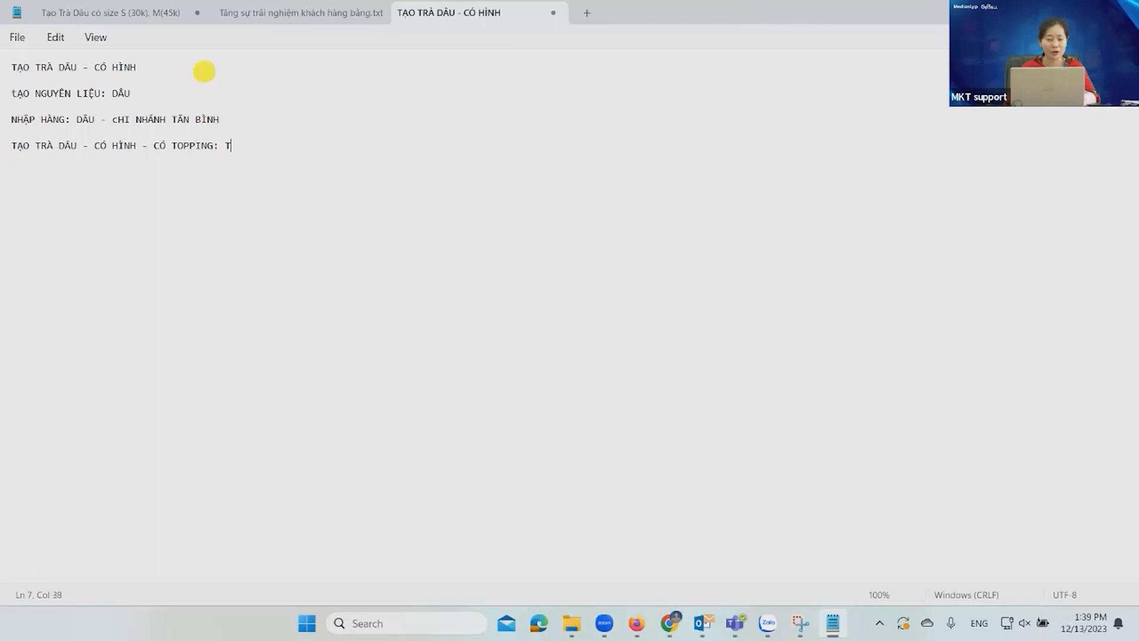
type("HA")
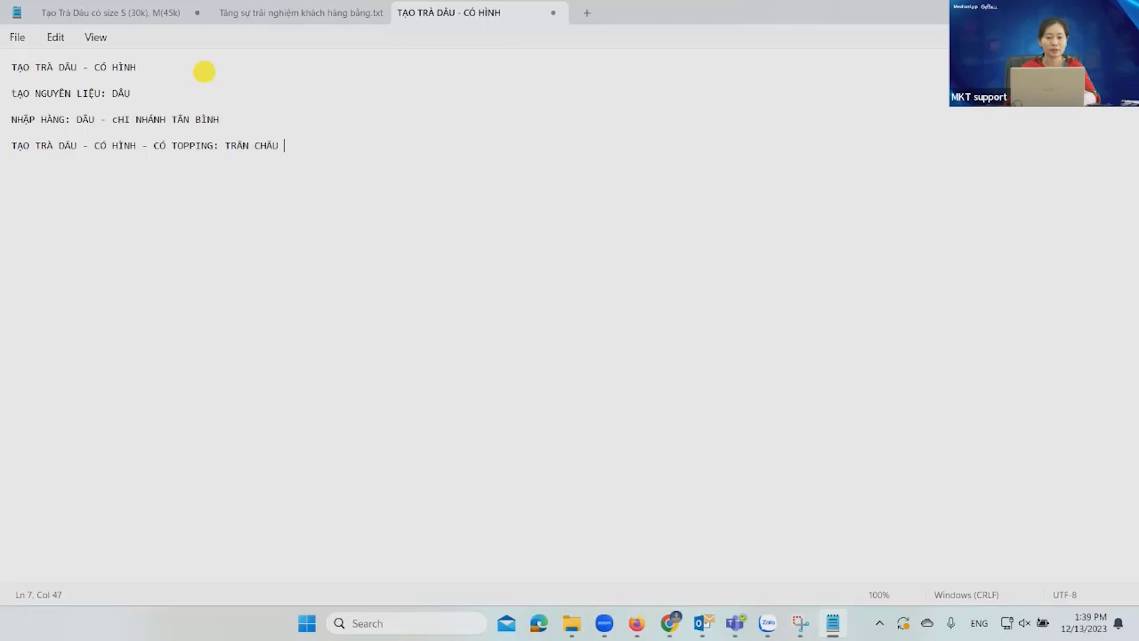
type("U TRẮNG")
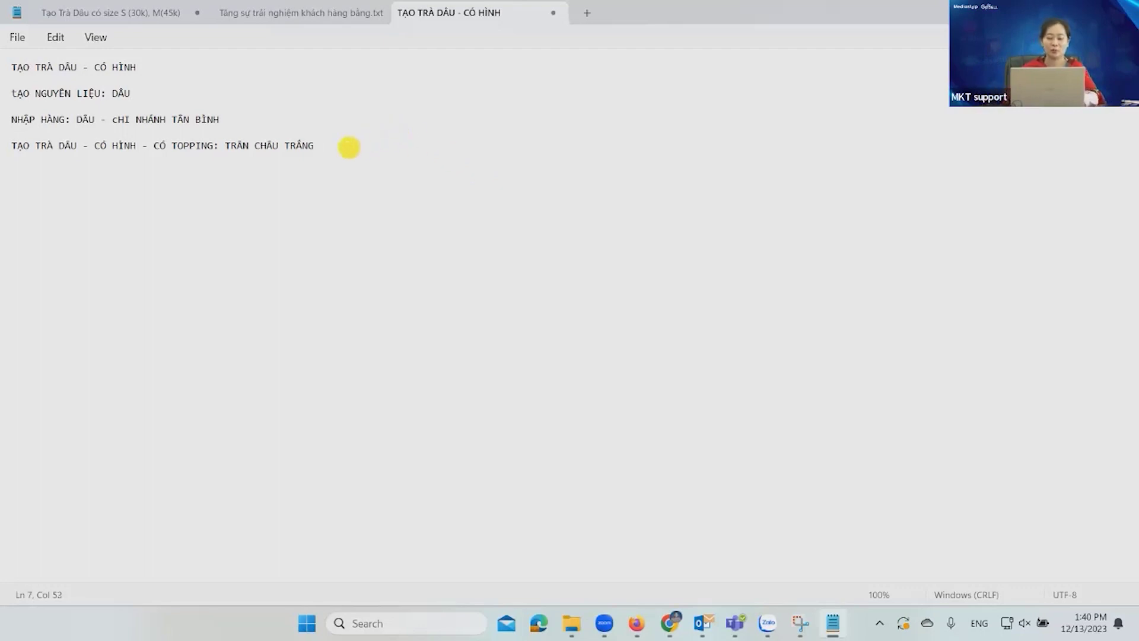
type("-SIZE s, m, l")
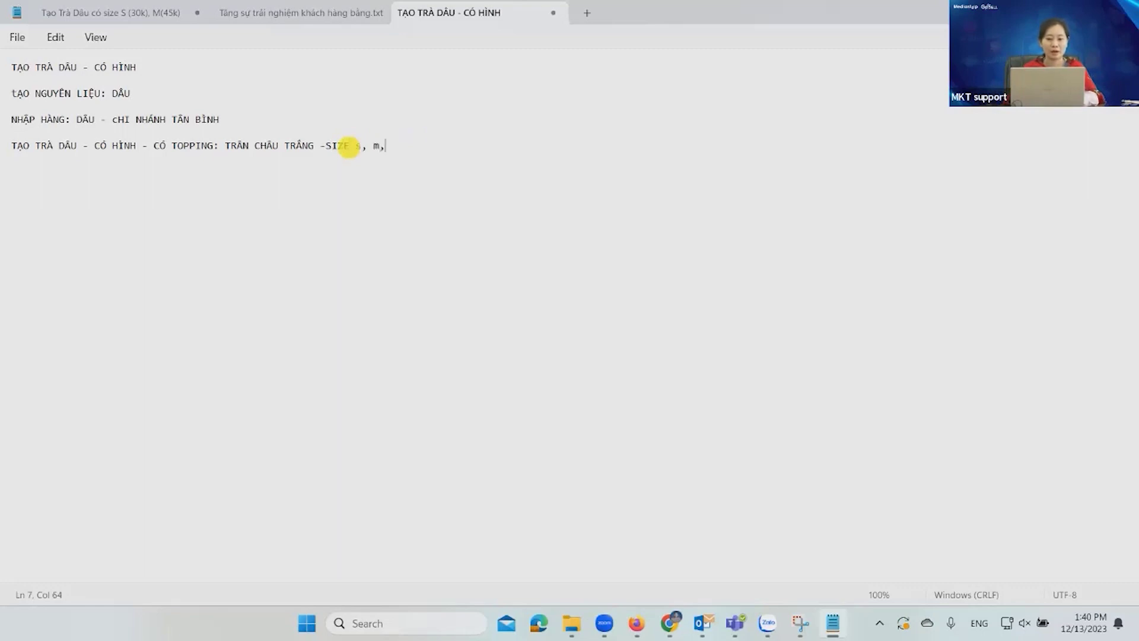
left_click(785, 563)
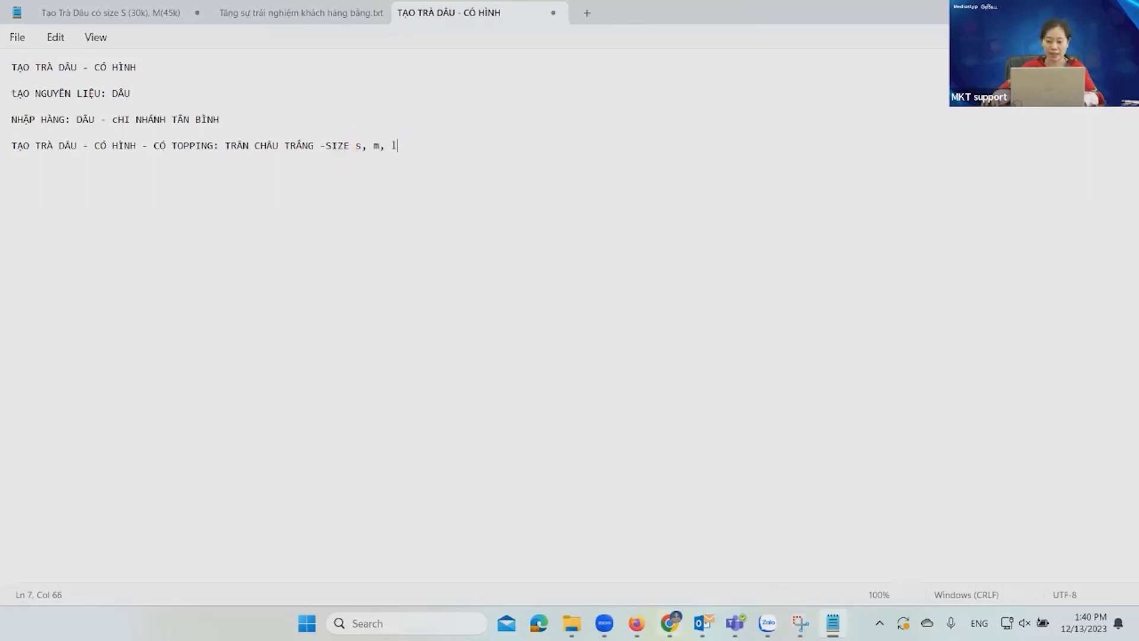
Switch to the GoF&B admin site in Chrome and open the Trà Mãng cầu product for editing
left_click(670, 623)
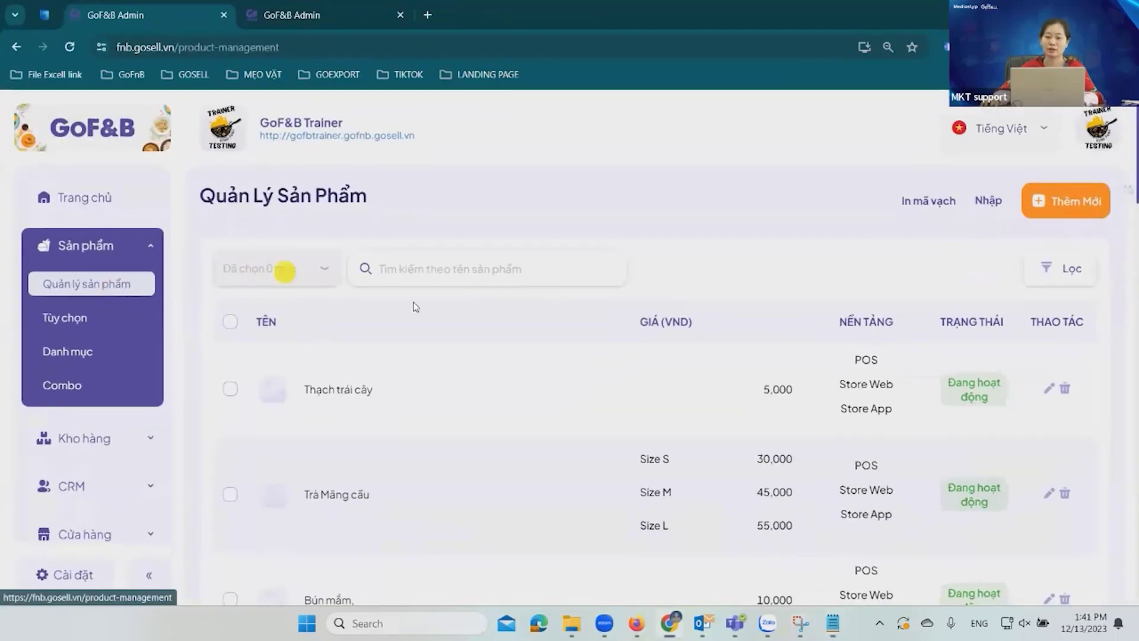
scroll(655, 428, "down", 2)
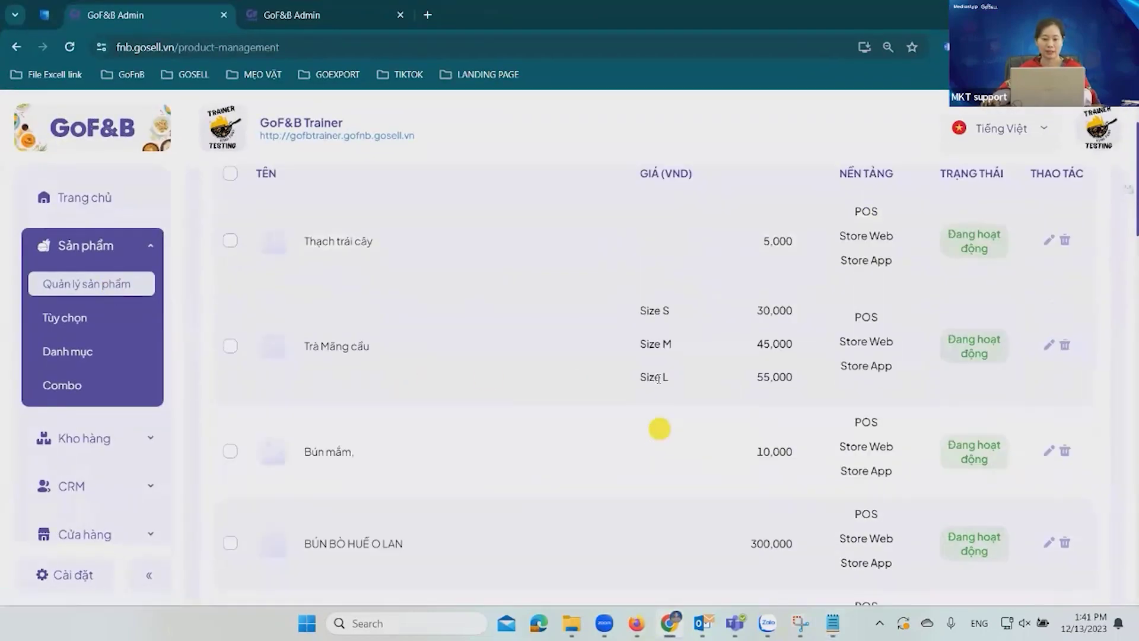
left_click(1048, 352)
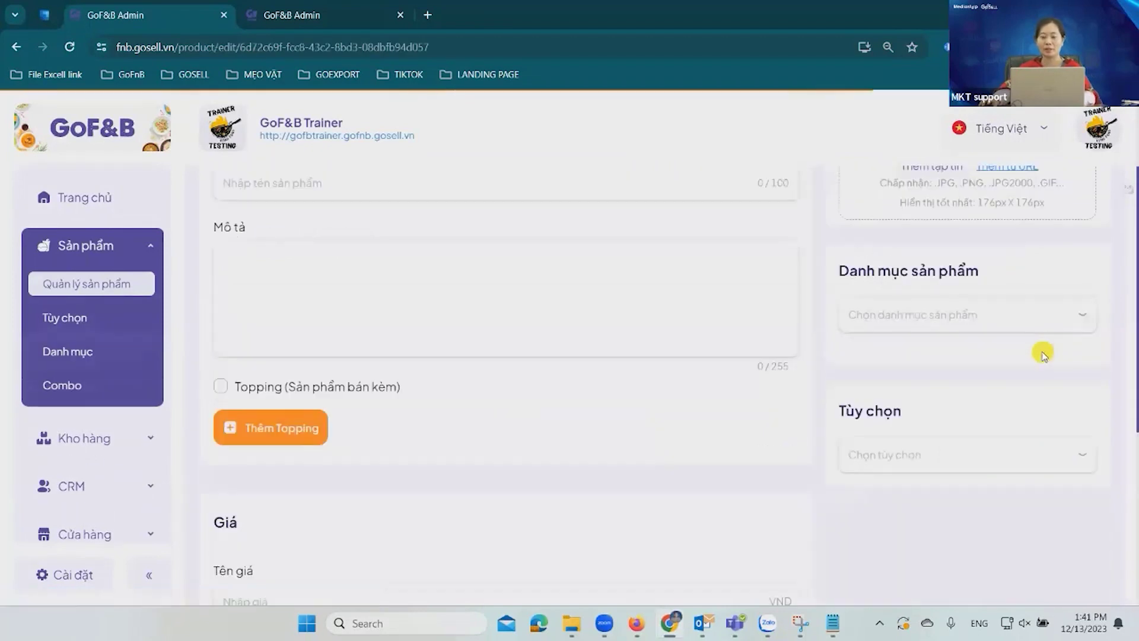
scroll(664, 389, "down", 3)
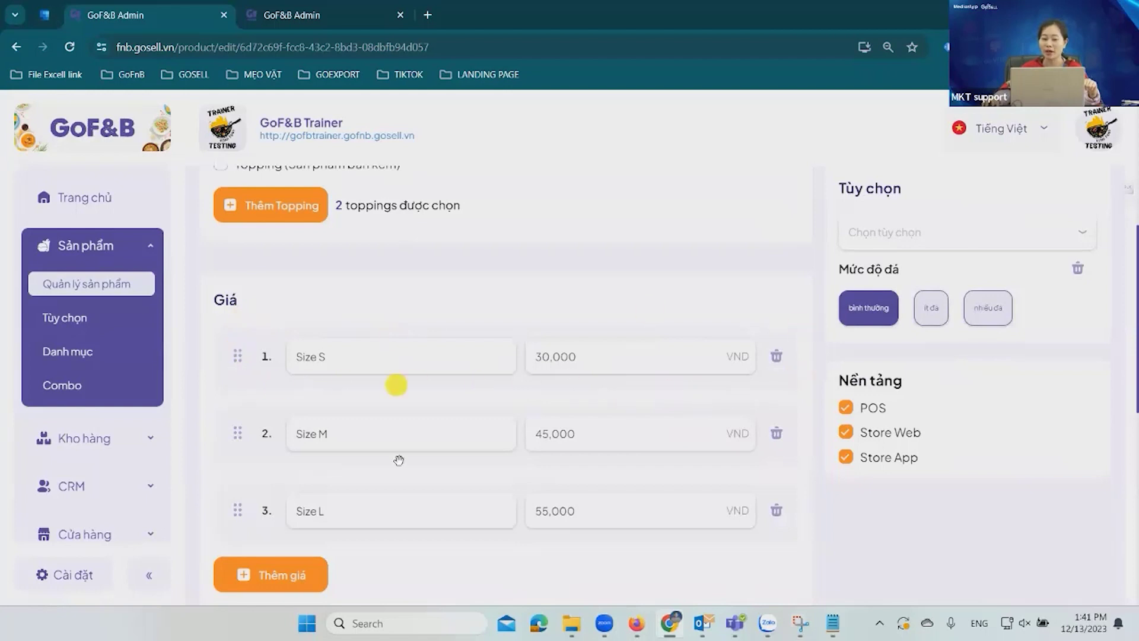
Add an empty fourth price row below Size L for the Trà Mãng cầu product
scroll(399, 382, "down", 1)
left_click(295, 501)
scroll(436, 525, "down", 1)
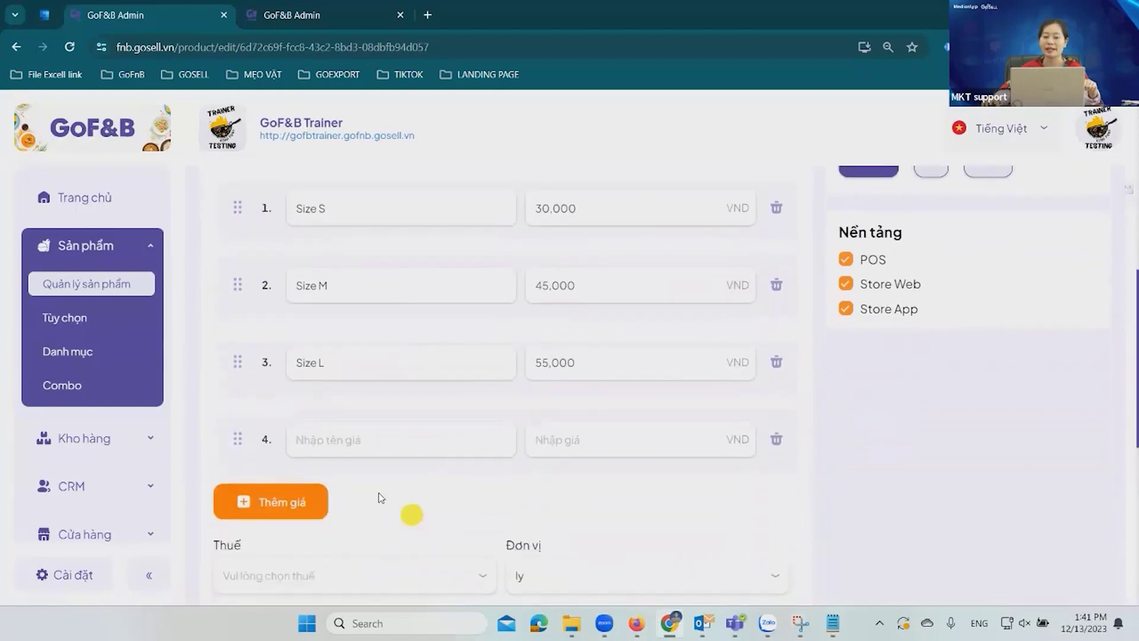
left_click(358, 440)
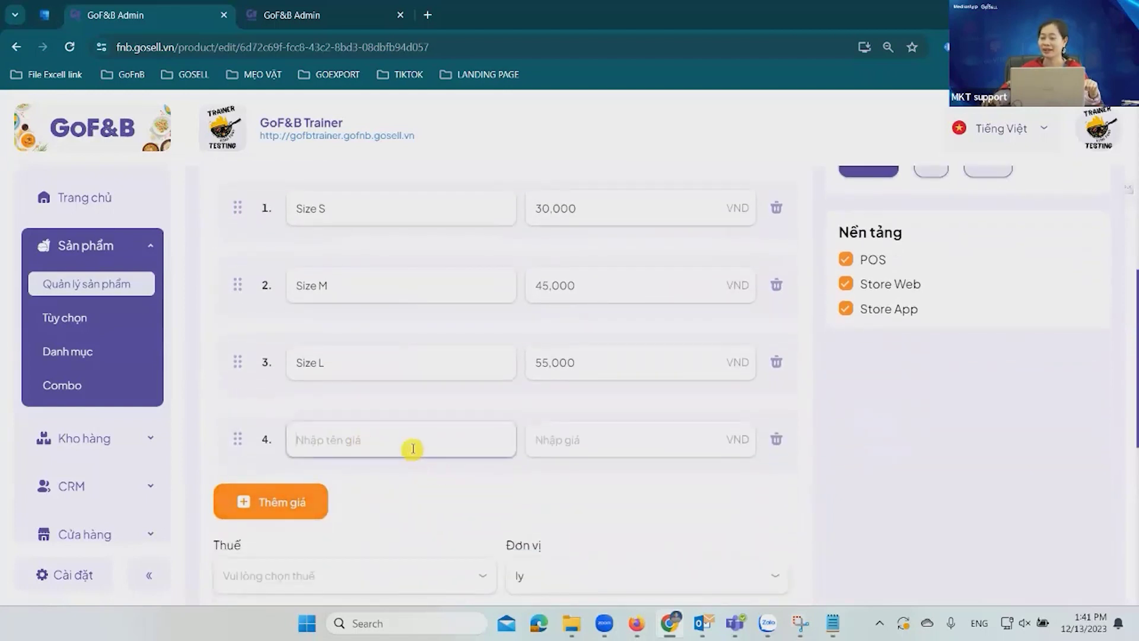
Review the Trà Mãng cầu recipe quantities for Size S, Size M and Size L, and leave the product without saving
scroll(407, 449, "down", 4)
scroll(407, 361, "up", 5)
scroll(407, 361, "down", 2)
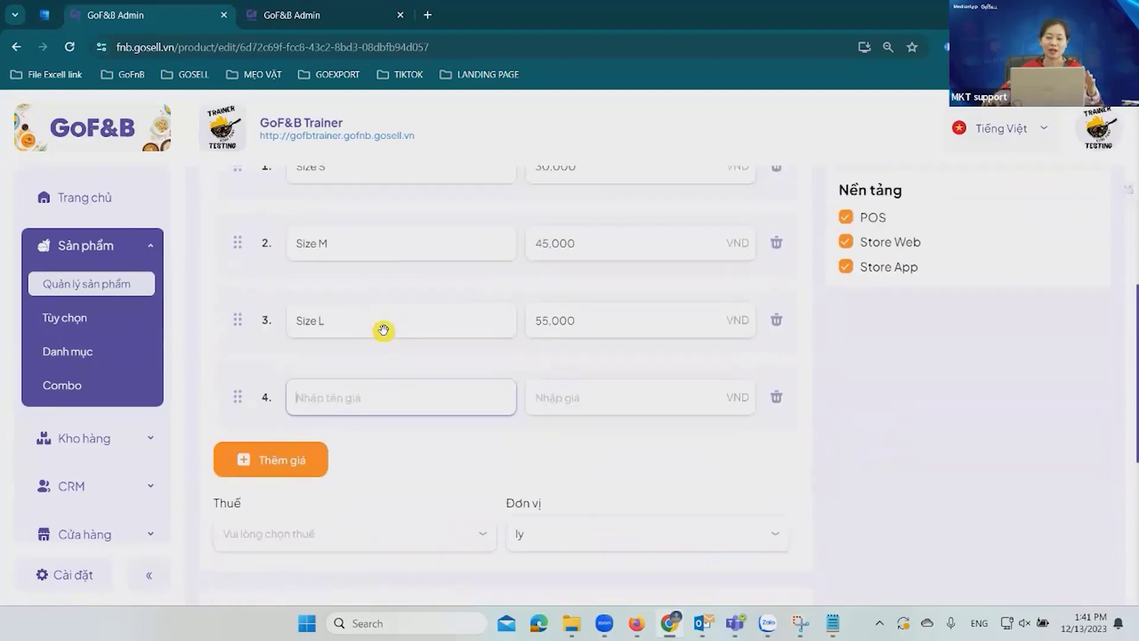
scroll(452, 348, "down", 5)
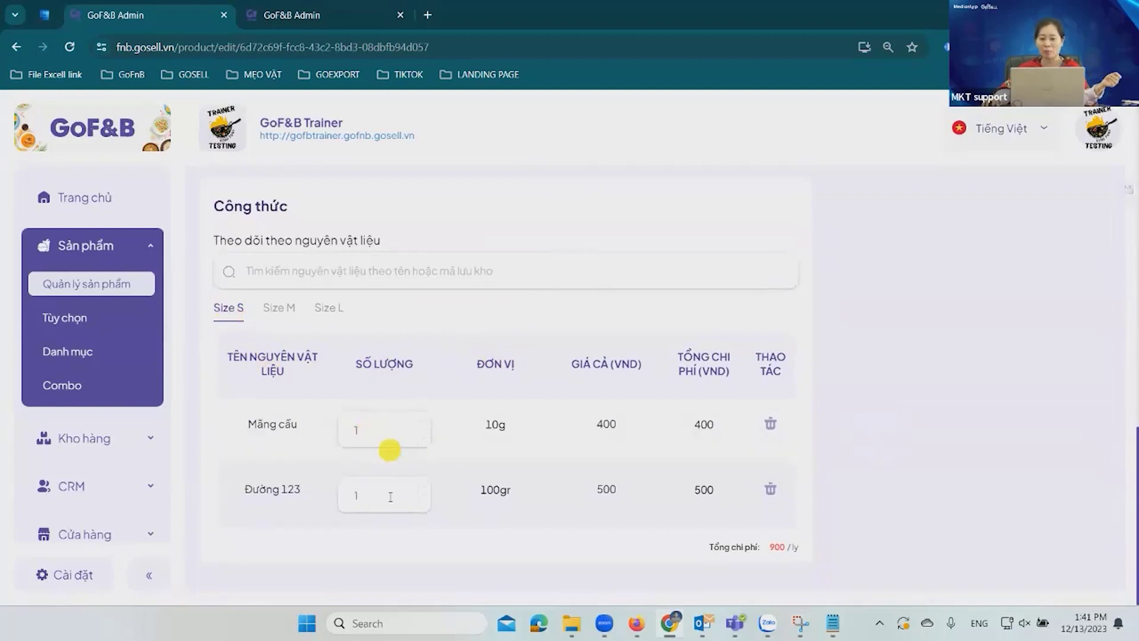
left_click(287, 308)
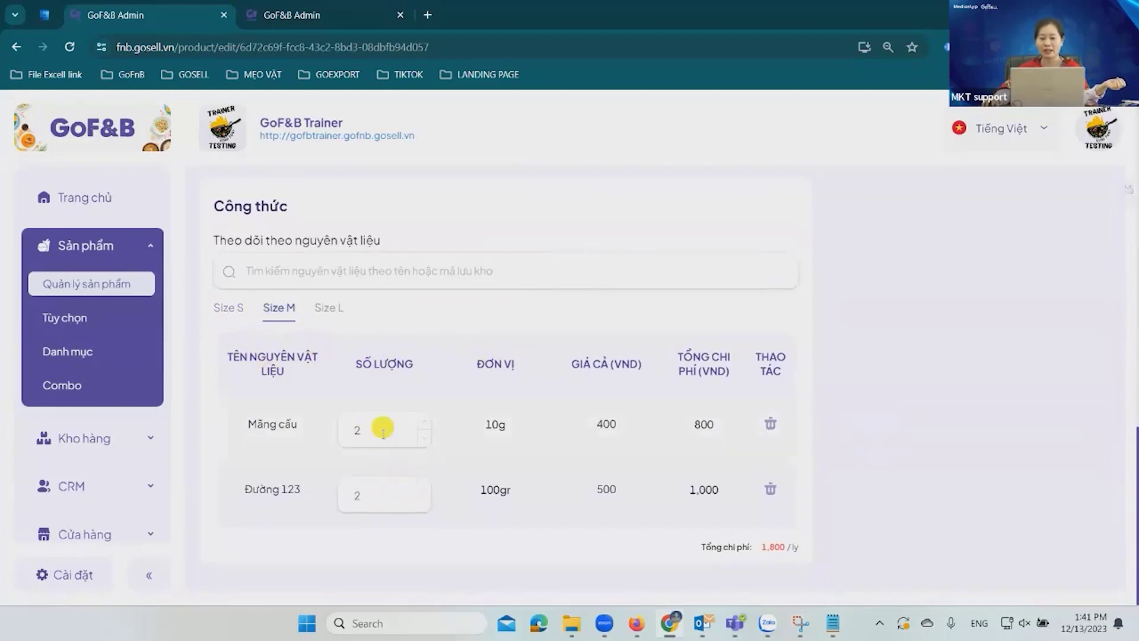
left_click(324, 309)
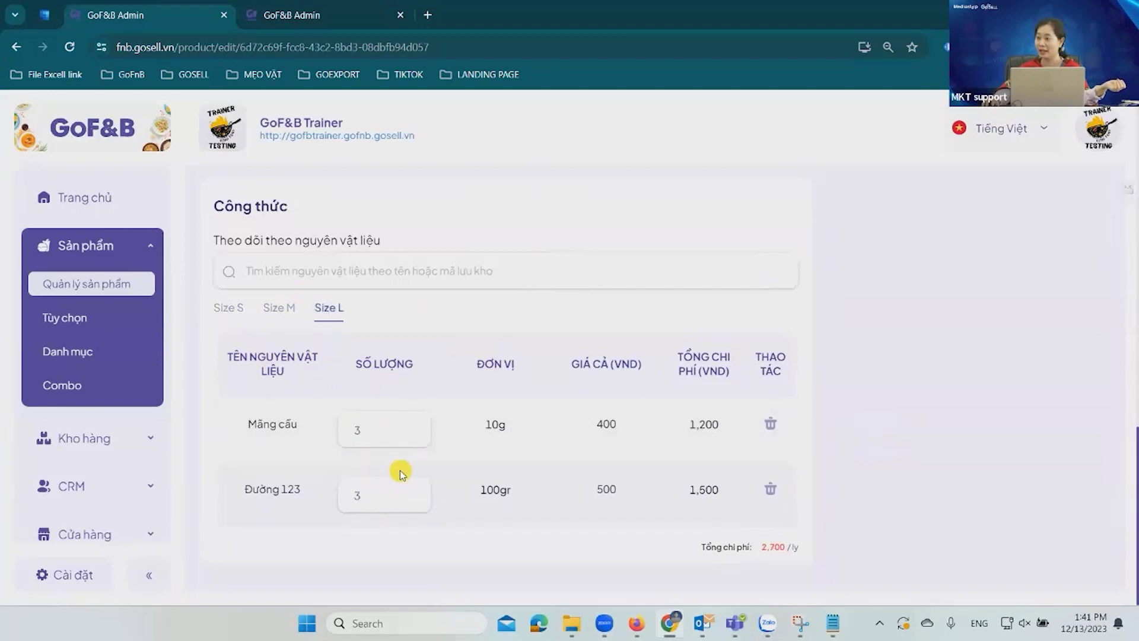
scroll(560, 414, "up", 5)
scroll(560, 414, "up", 5)
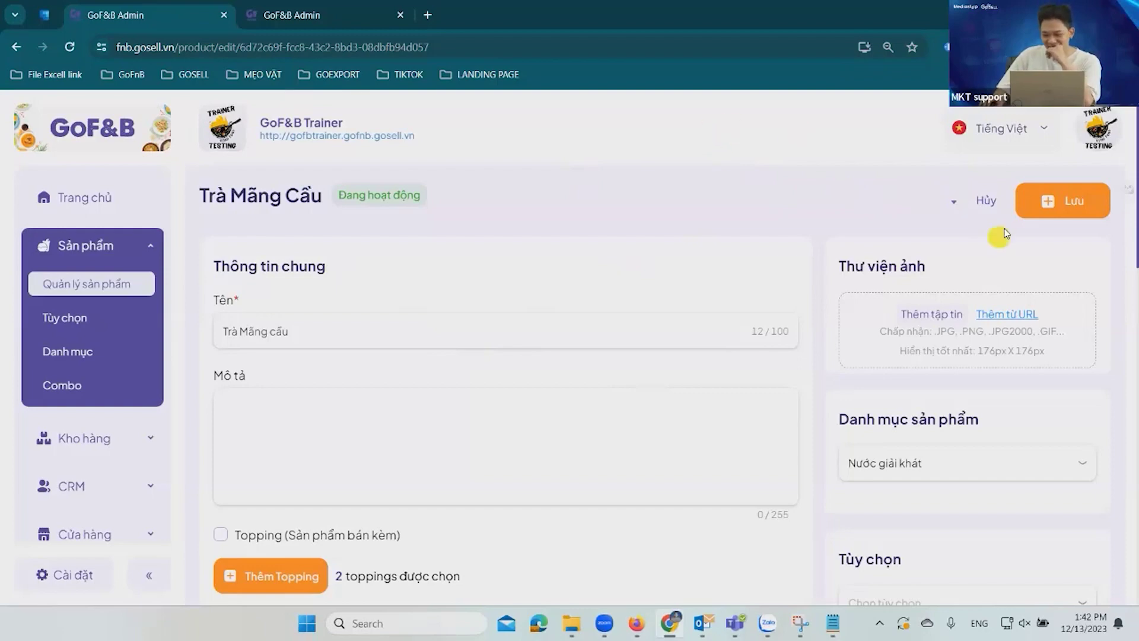
left_click(18, 47)
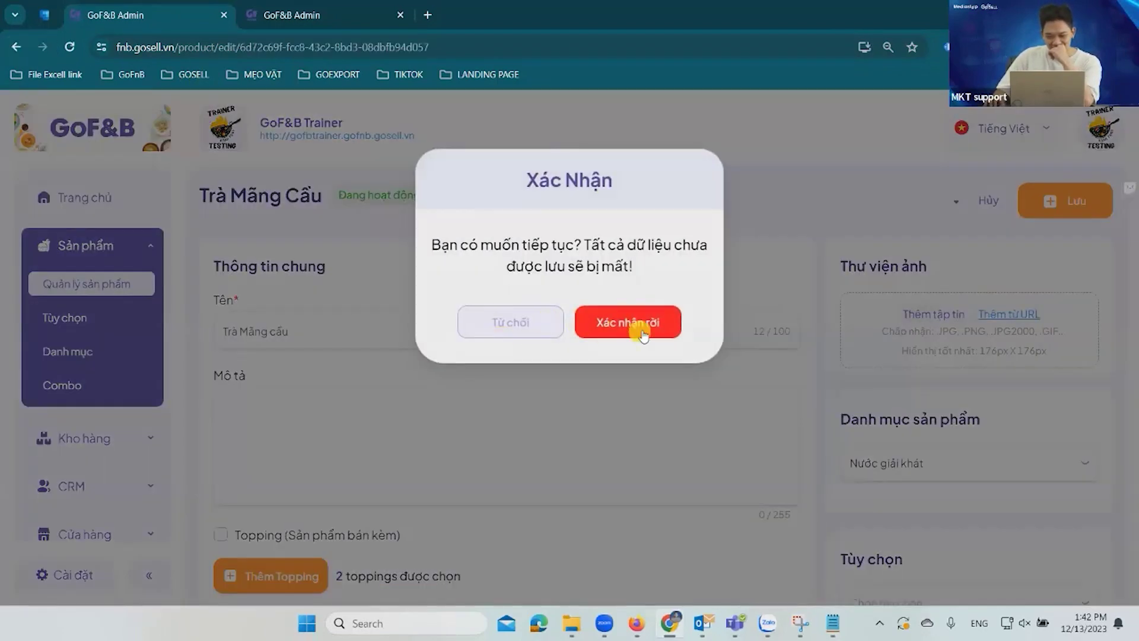
left_click(622, 329)
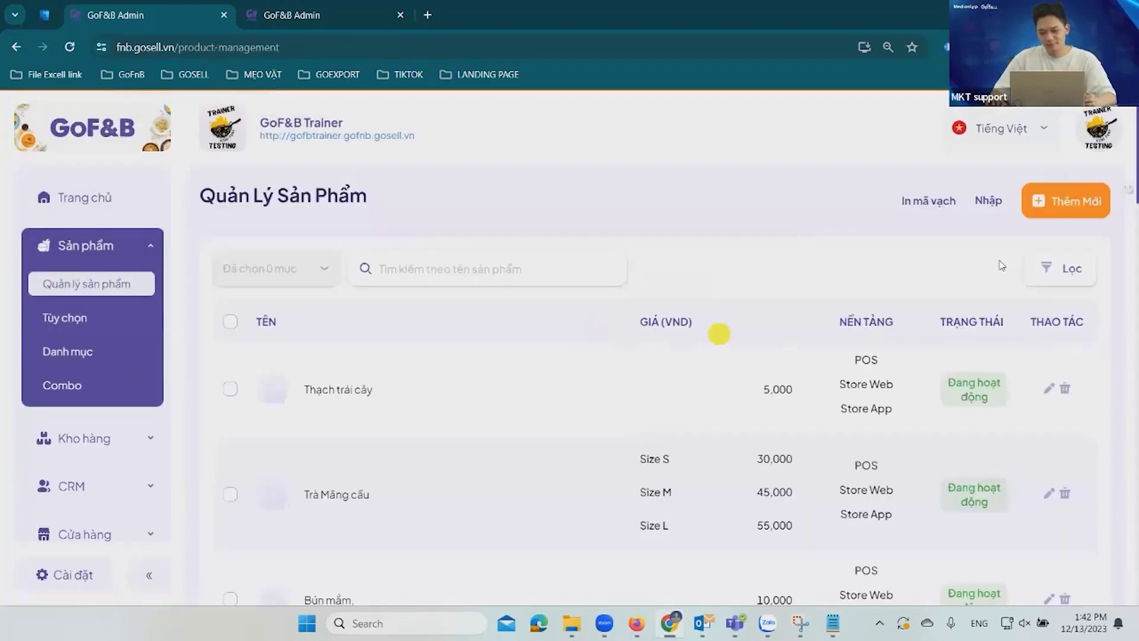
Leave the blank product form and open a new raw material form in the inventory section
left_click(1072, 205)
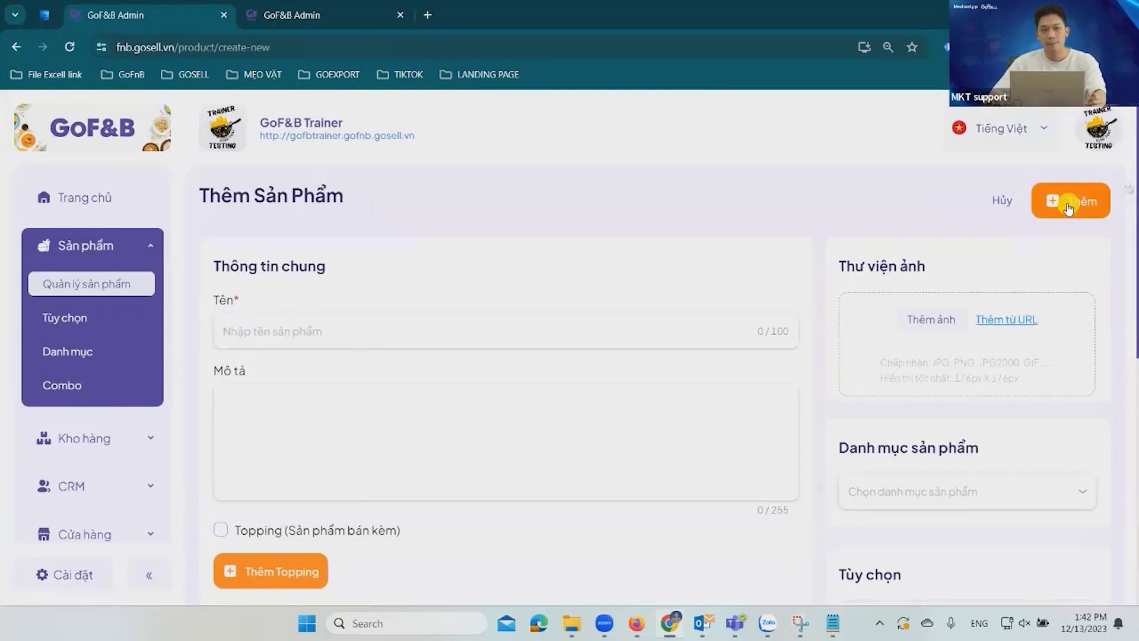
left_click(444, 331)
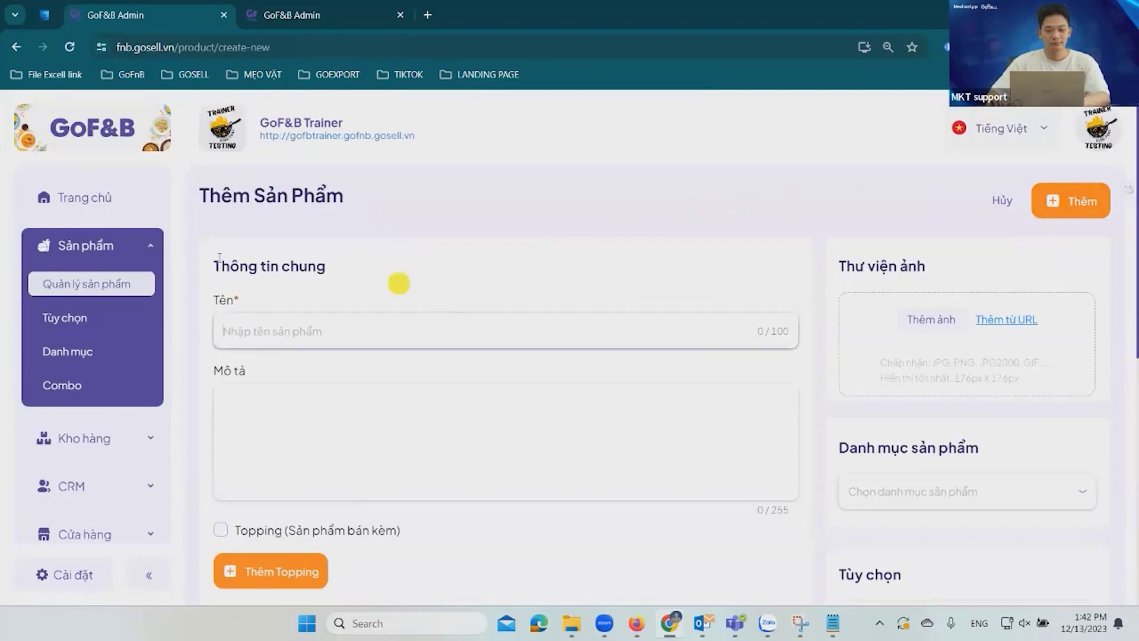
left_click(101, 438)
left_click(1080, 205)
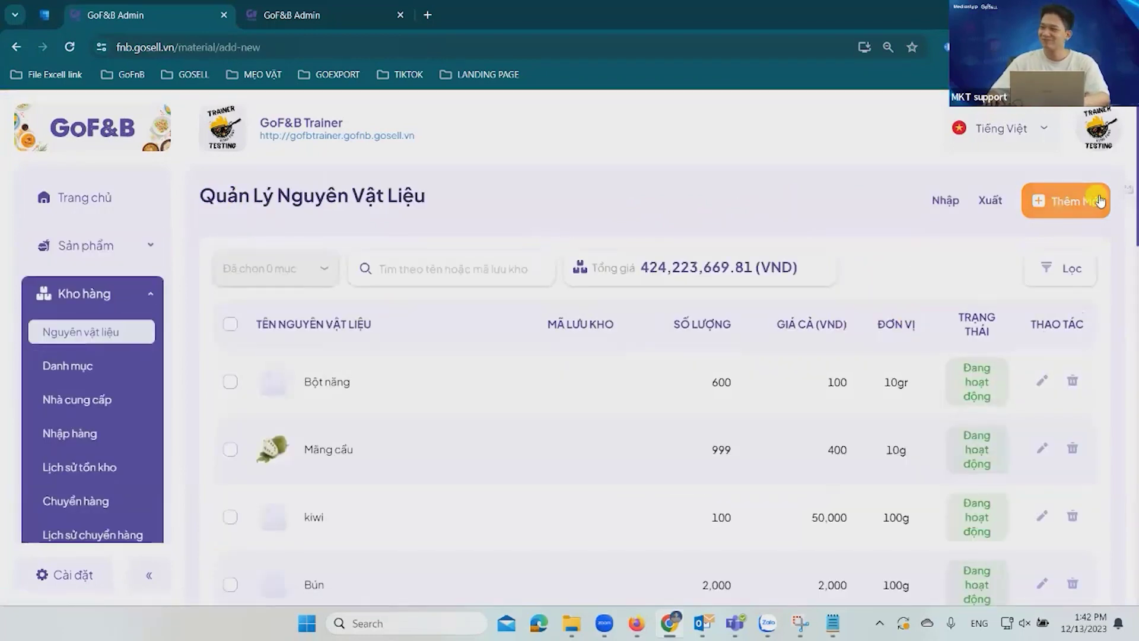
Enter "dâu 1" as the name of the new raw material
left_click(420, 335)
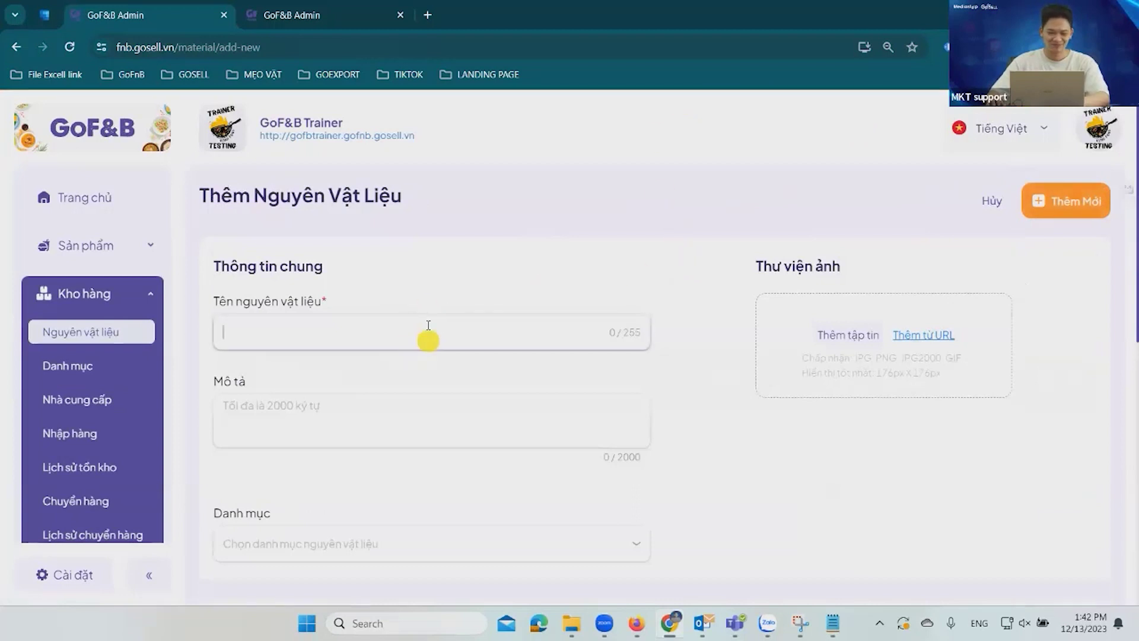
type("dAUA")
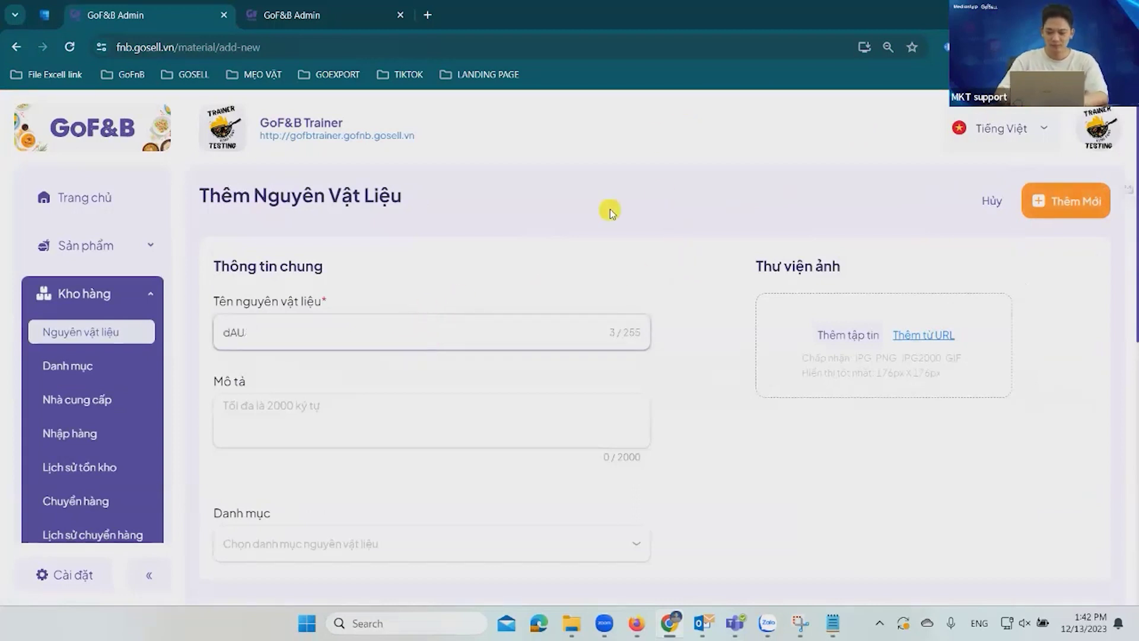
key("BackSpace")
key("BackSpace")
key("BackSpace")
type("Daau")
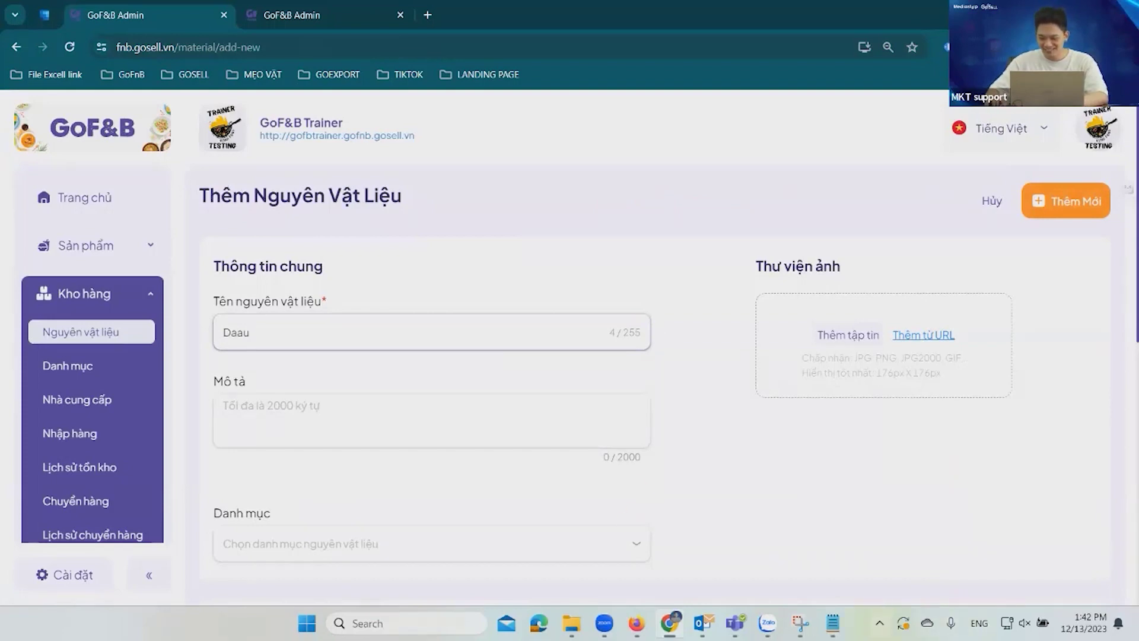
left_click(879, 623)
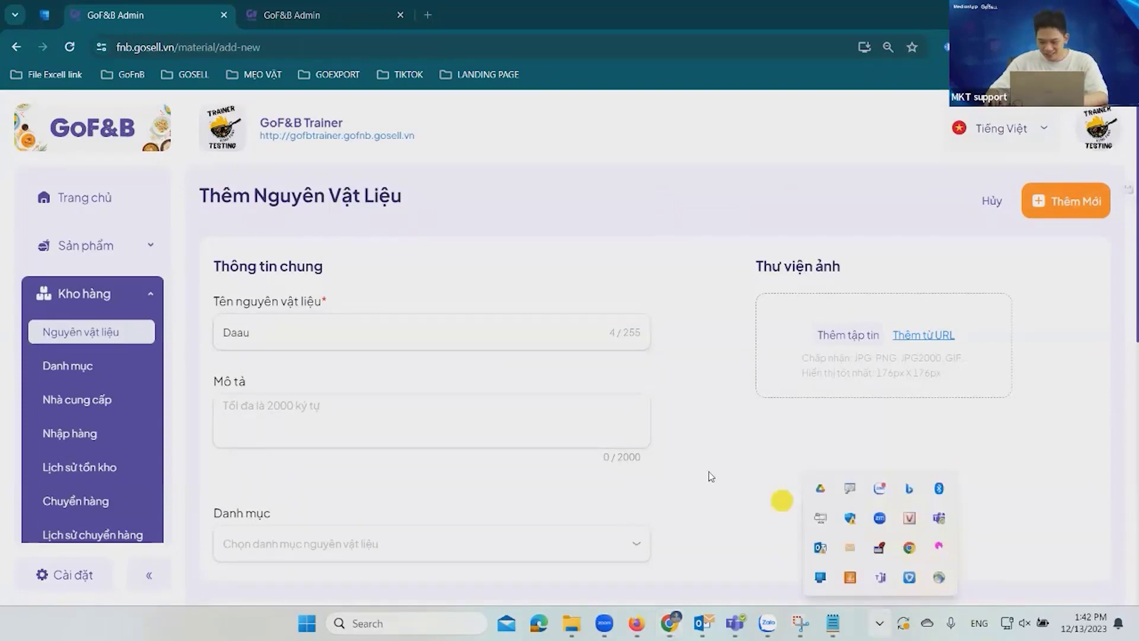
double_click(326, 330)
type("da")
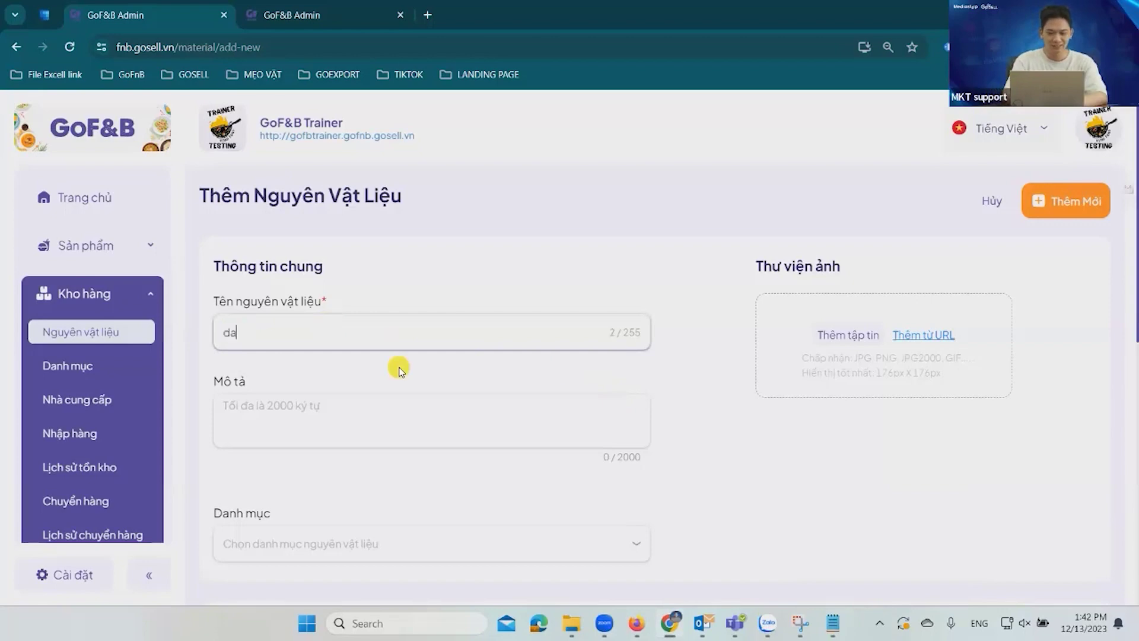
type("au 1")
Set the base unit of the raw material dâu 1 to 10gr
scroll(275, 319, "down", 2)
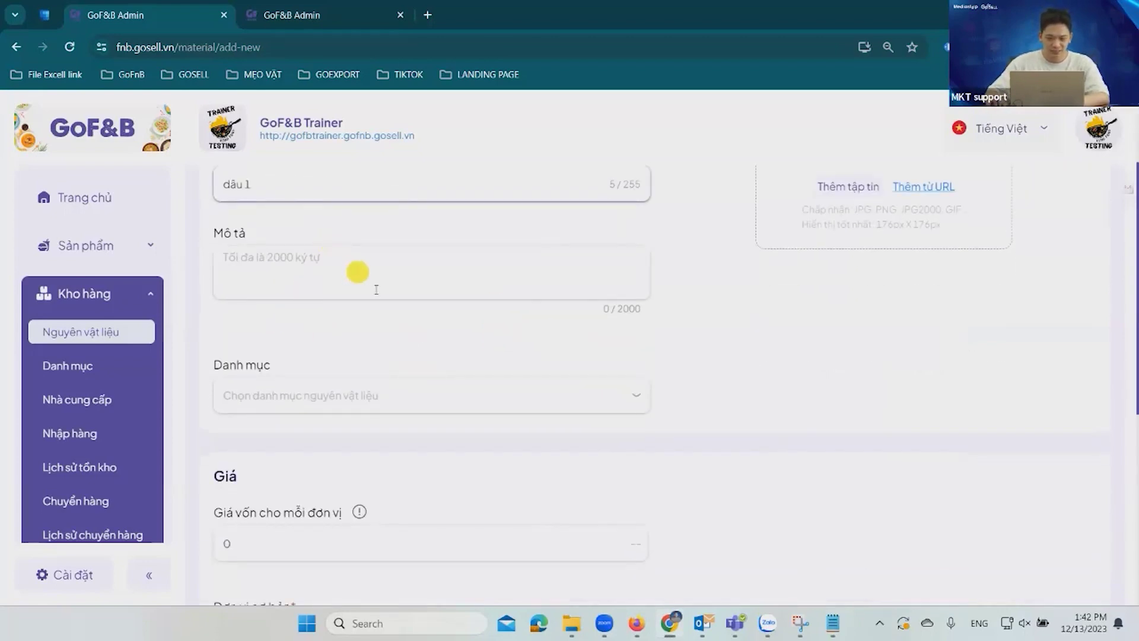
scroll(376, 289, "down", 3)
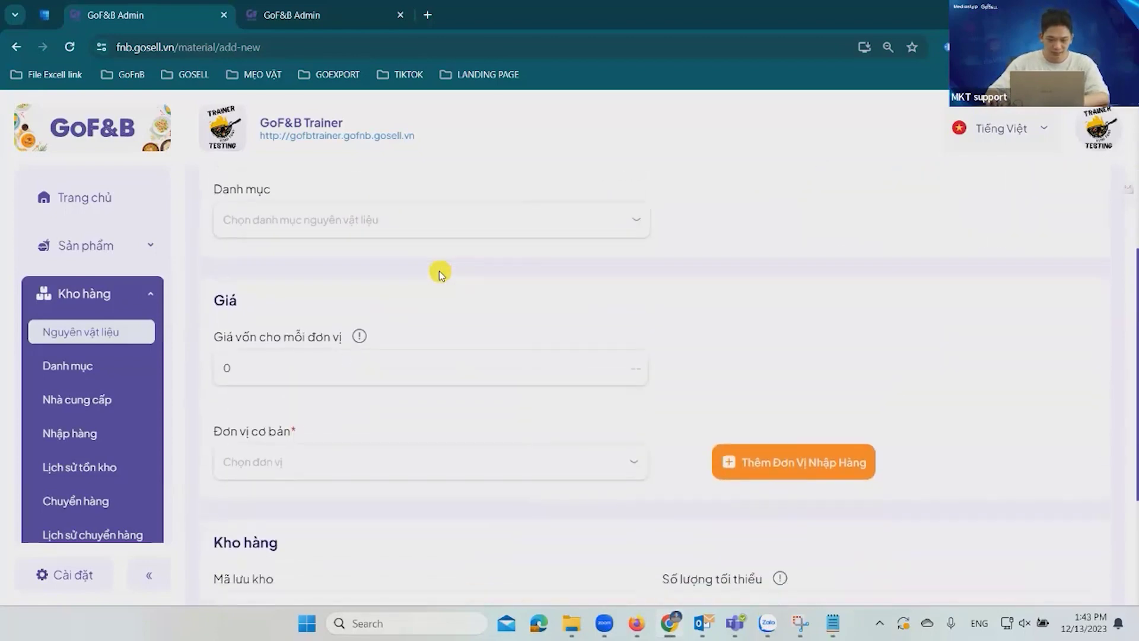
scroll(439, 273, "down", 1)
scroll(439, 273, "down", 1)
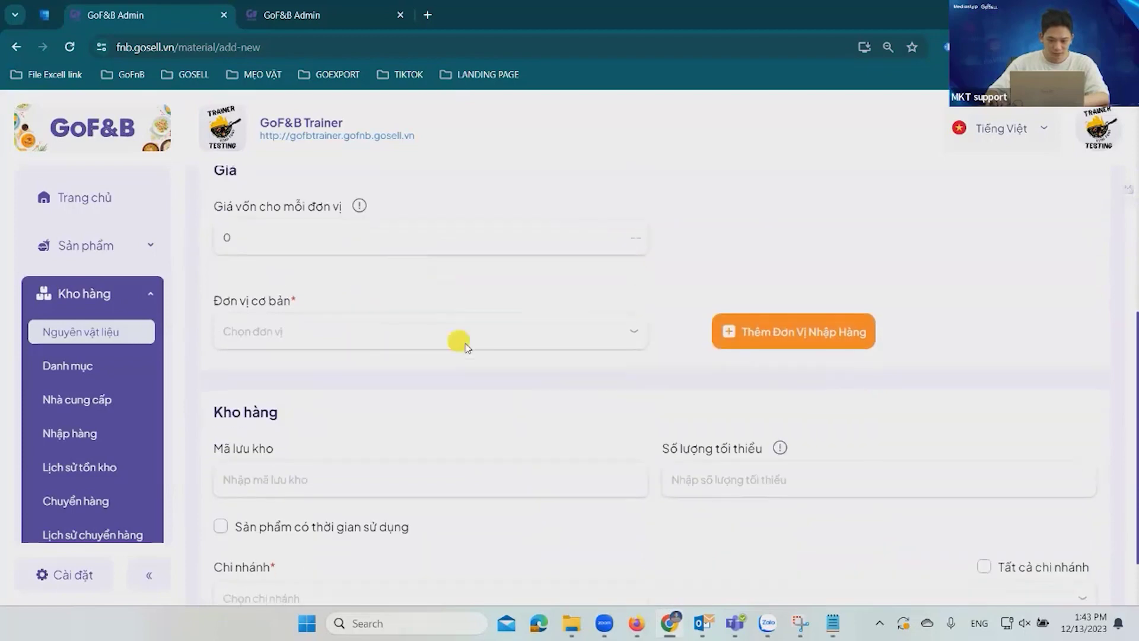
scroll(466, 347, "down", 1)
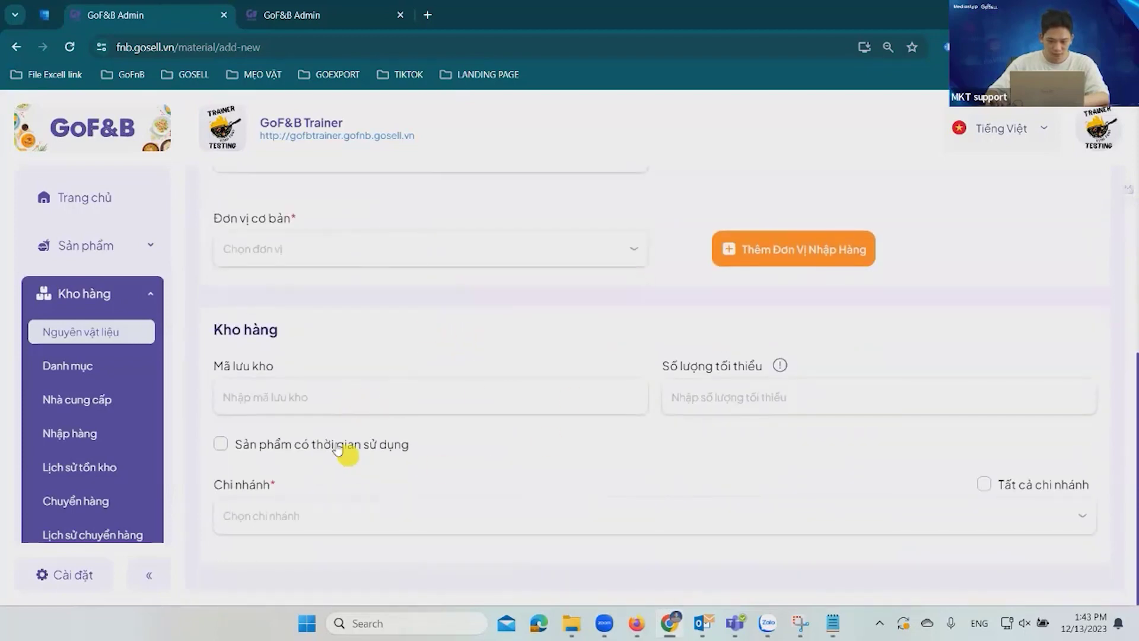
scroll(417, 412, "up", 1)
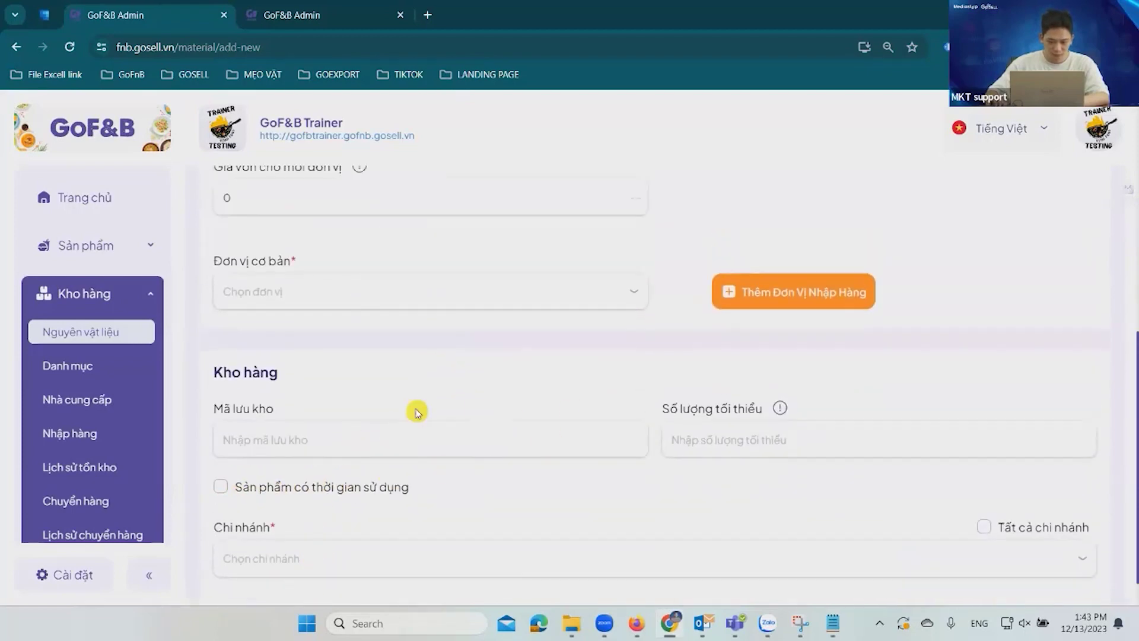
scroll(380, 457, "up", 3)
scroll(341, 498, "down", 1)
left_click(311, 468)
scroll(298, 435, "down", 2)
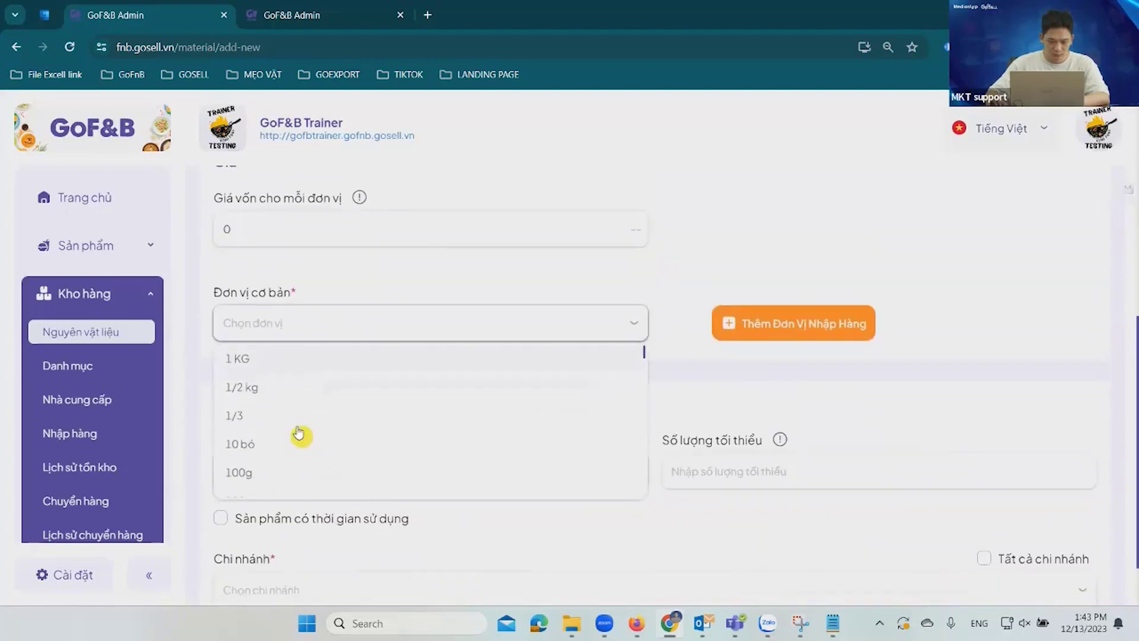
scroll(298, 434, "down", 1)
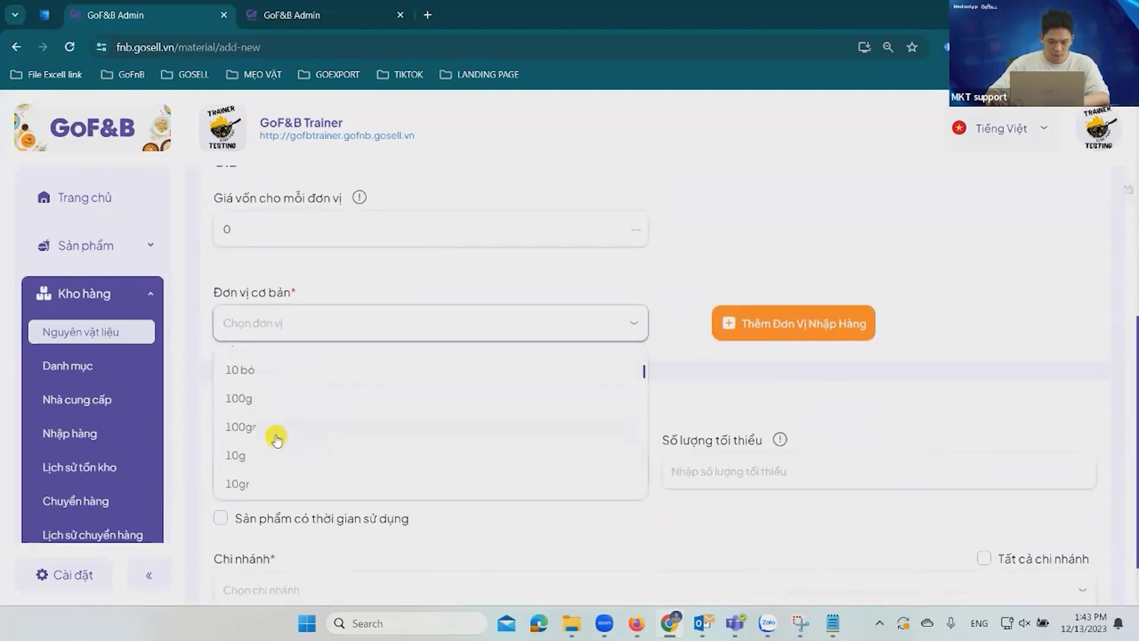
scroll(276, 438, "down", 1)
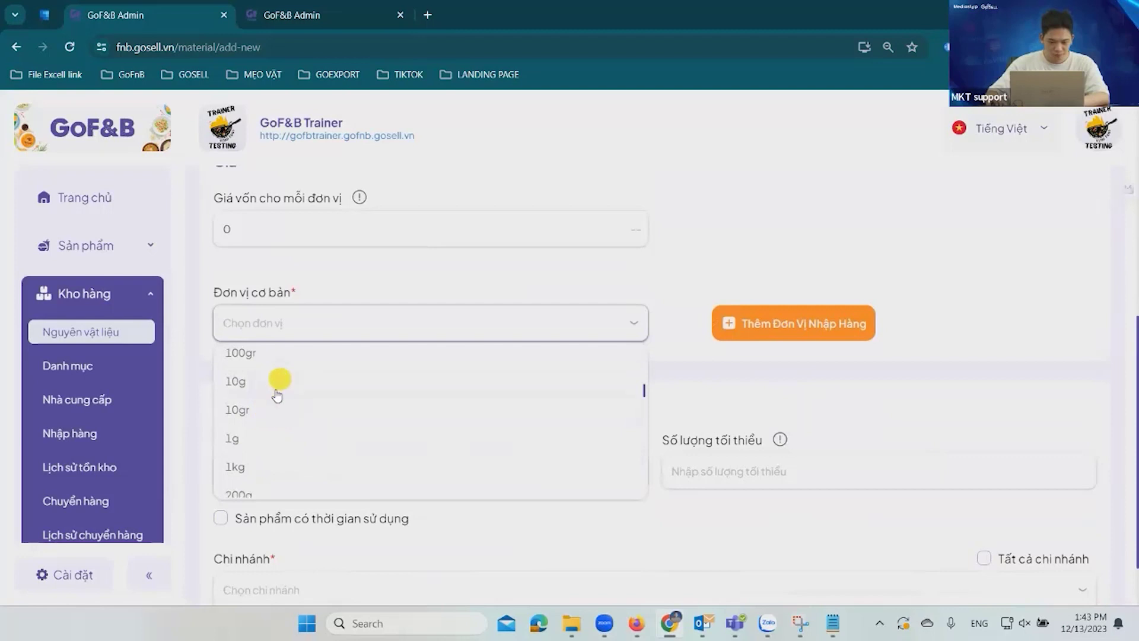
left_click(273, 406)
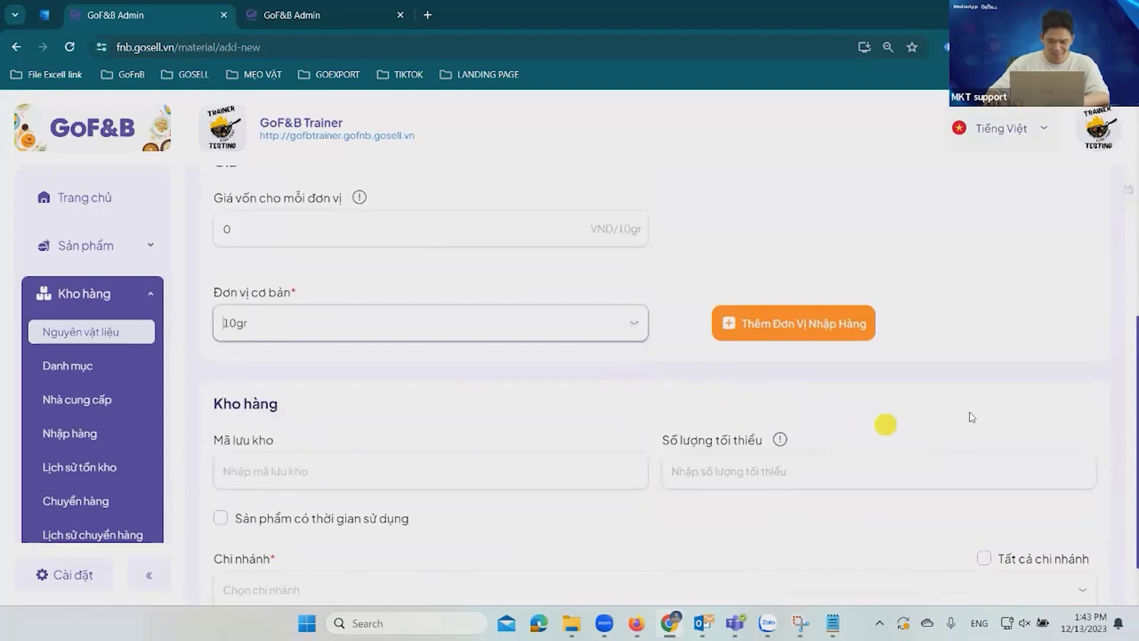
Add a 1kg import unit for dâu 1 with a conversion capacity of 100 base units of 10gr
scroll(907, 392, "down", 1)
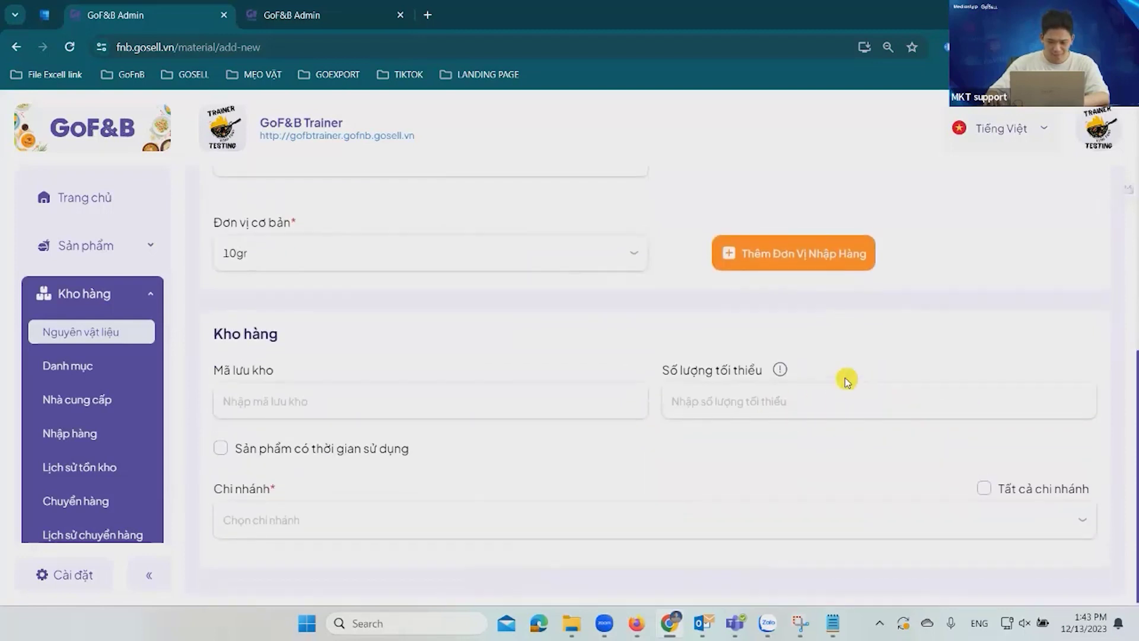
scroll(847, 380, "up", 1)
left_click(801, 321)
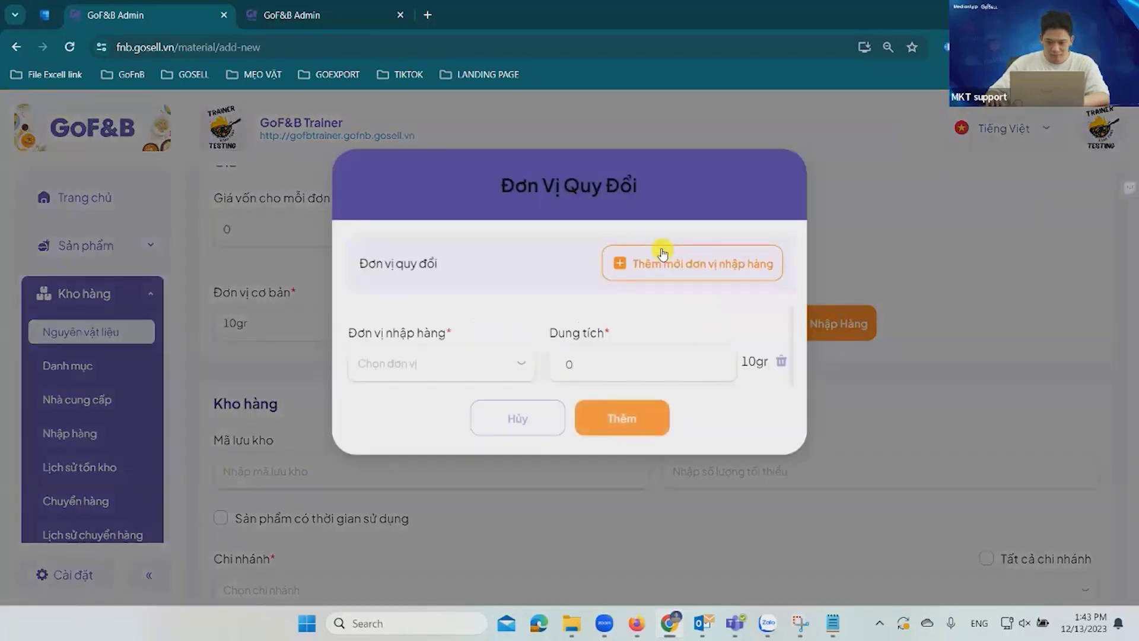
left_click(445, 370)
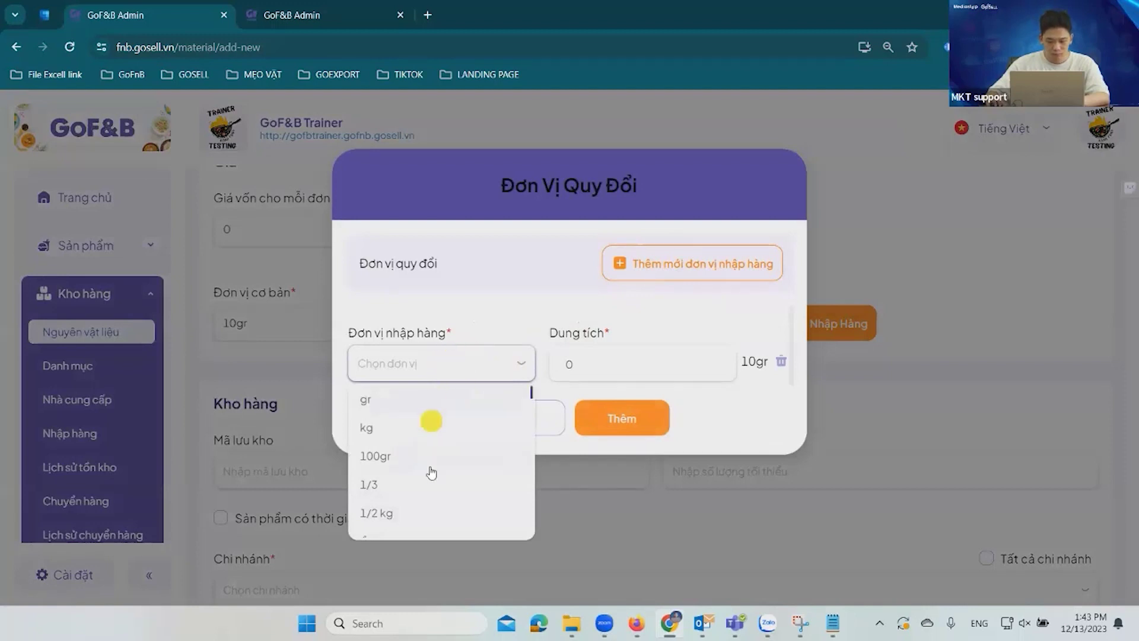
scroll(421, 462, "down", 2)
scroll(407, 461, "up", 2)
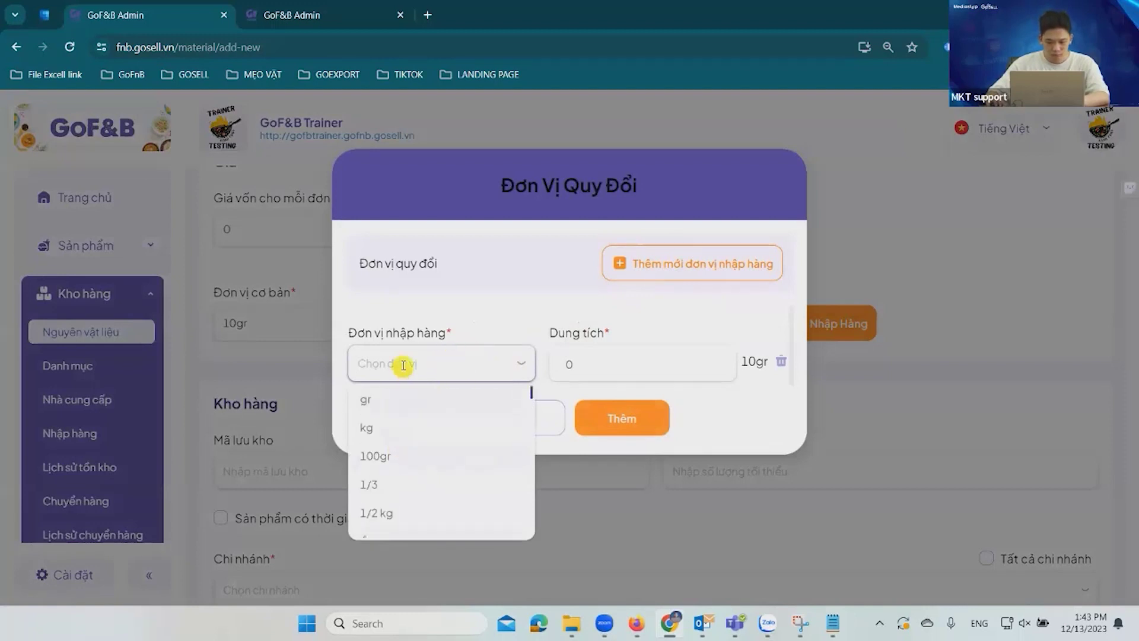
type("kg")
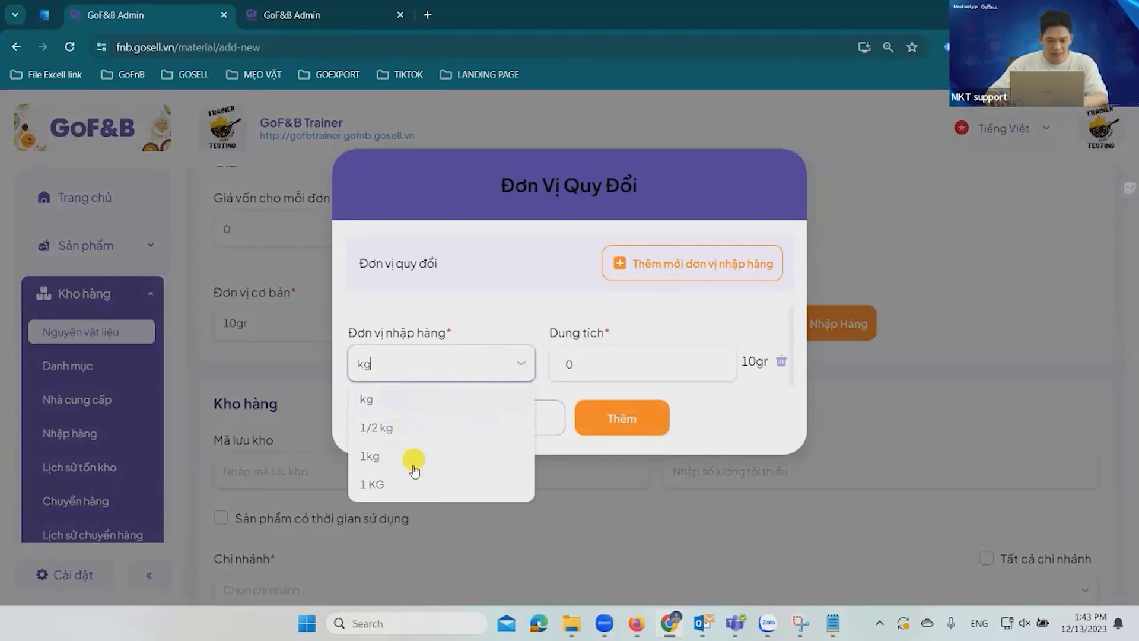
left_click(394, 460)
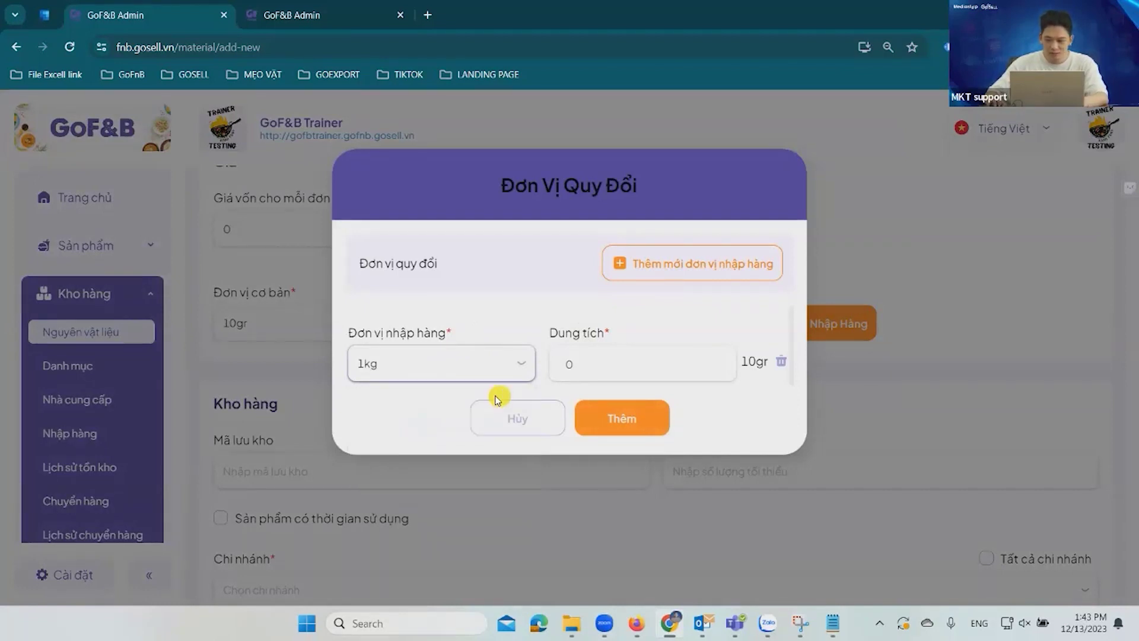
left_click(613, 360)
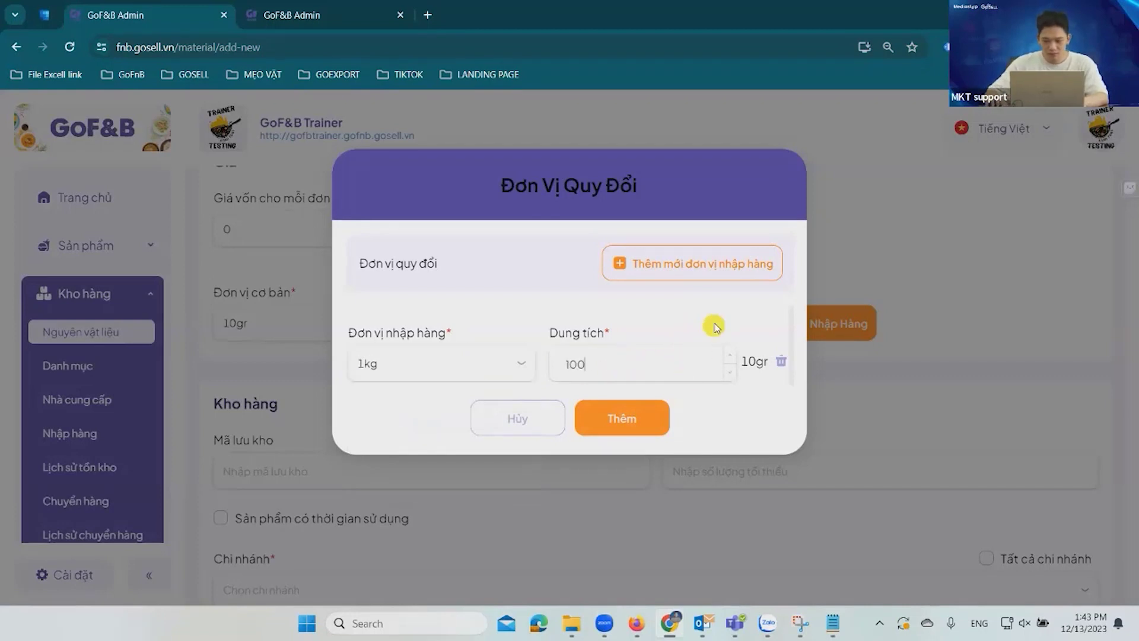
left_click(621, 418)
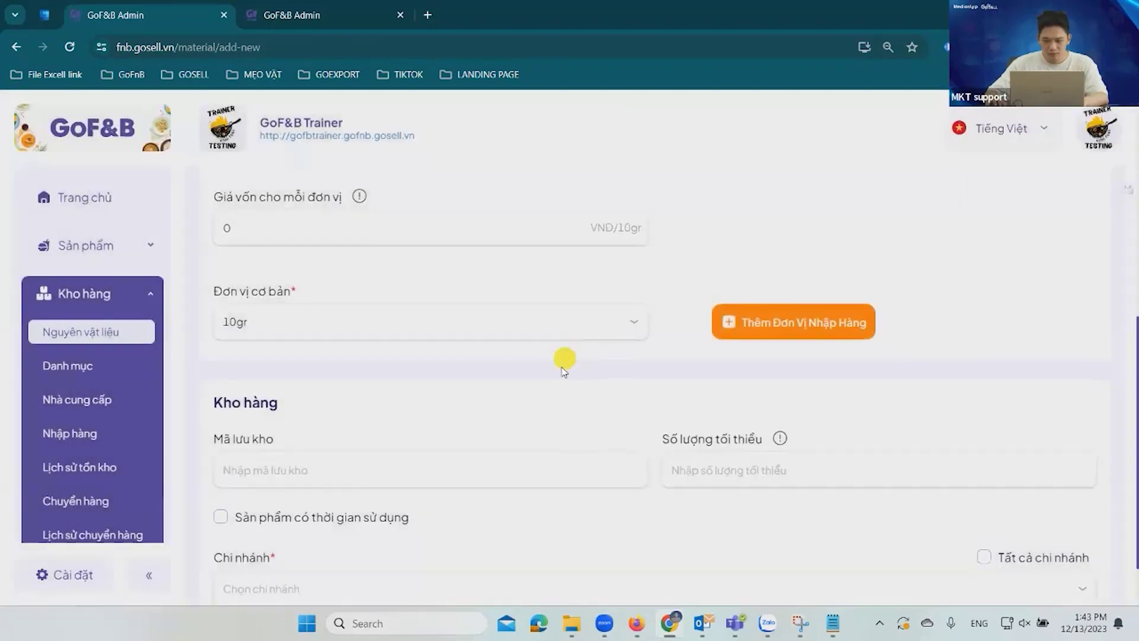
Assign dâu 1 to all branches with a stock quantity of 0 for Quận Tân Bình
scroll(501, 406, "down", 1)
left_click(268, 516)
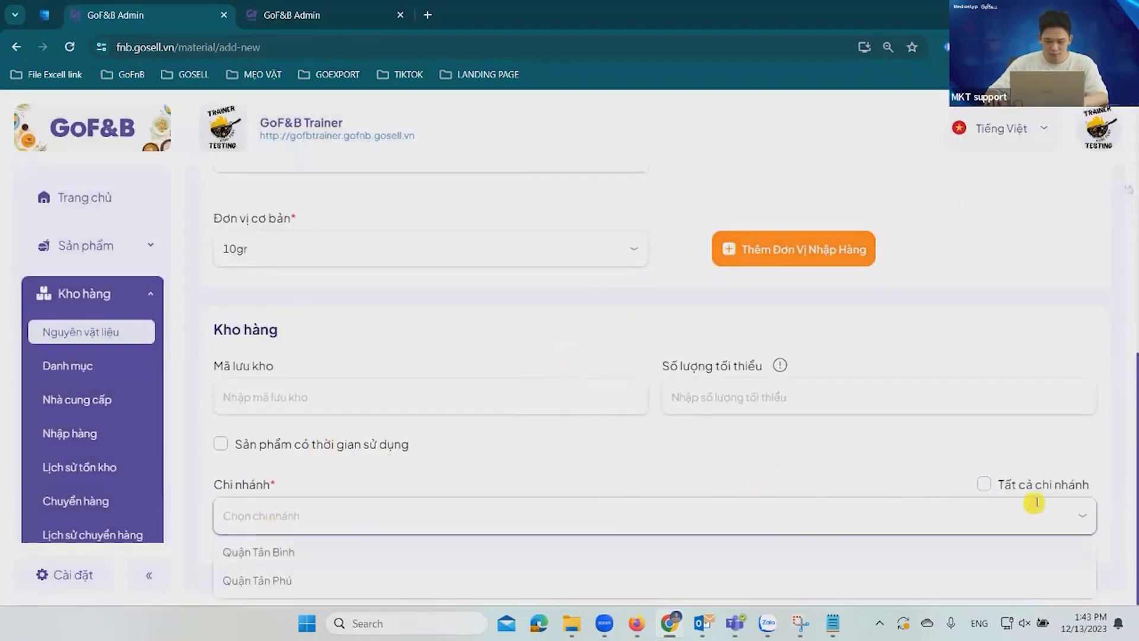
left_click(985, 484)
scroll(665, 455, "down", 2)
left_click(352, 444)
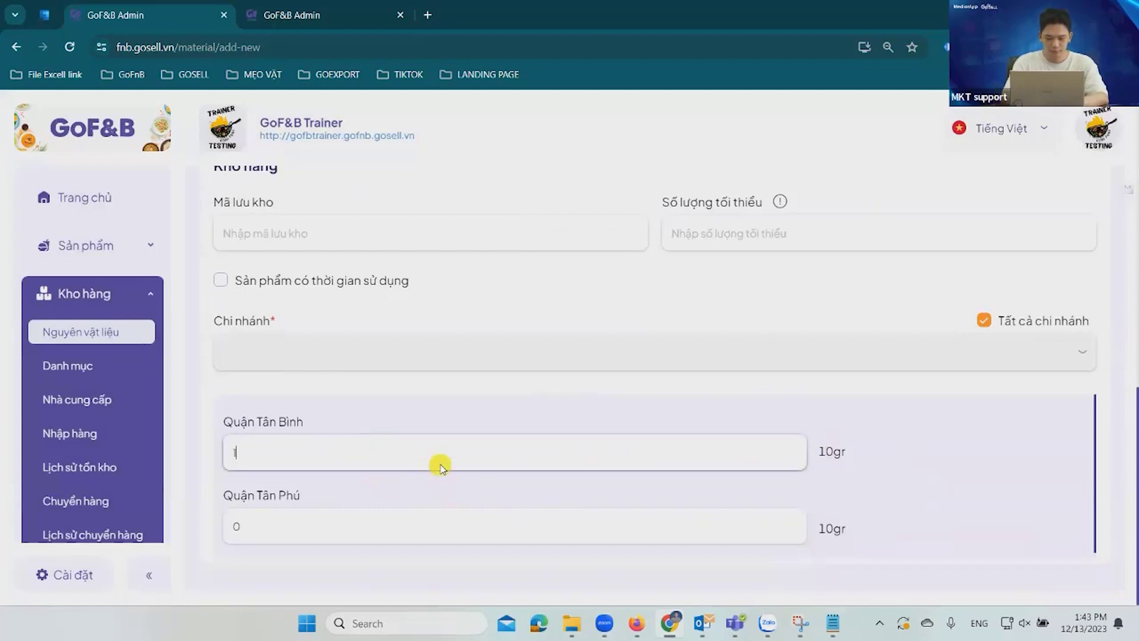
left_click(480, 530)
Check the completed dâu 1 form down to the branch quantities and save the new raw material
scroll(914, 281, "up", 7)
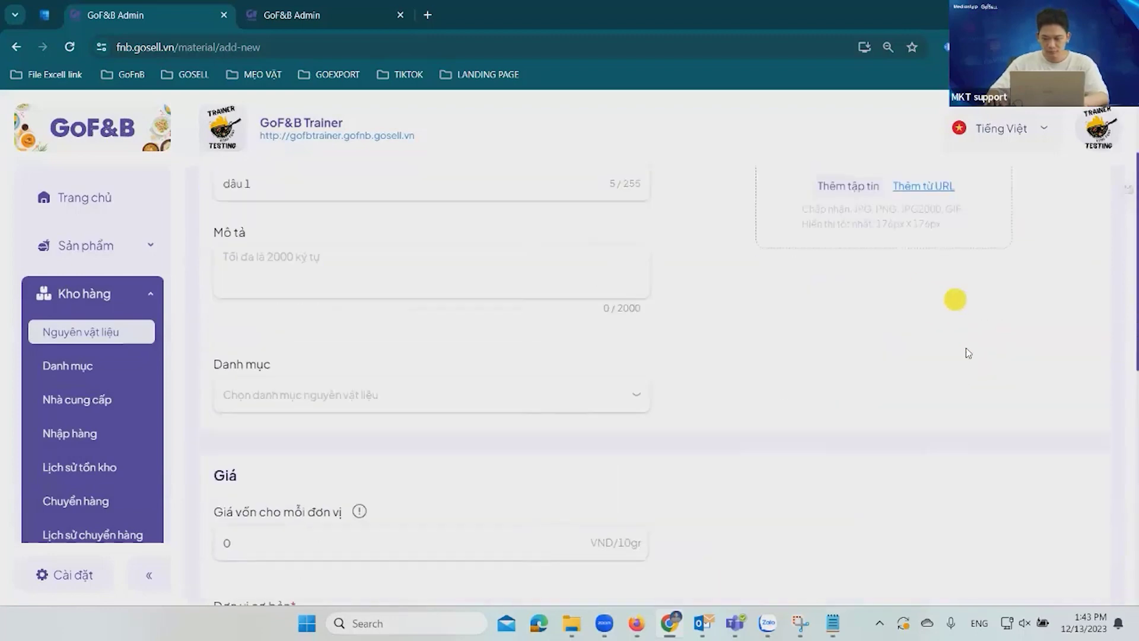
scroll(965, 351, "down", 5)
scroll(973, 404, "down", 2)
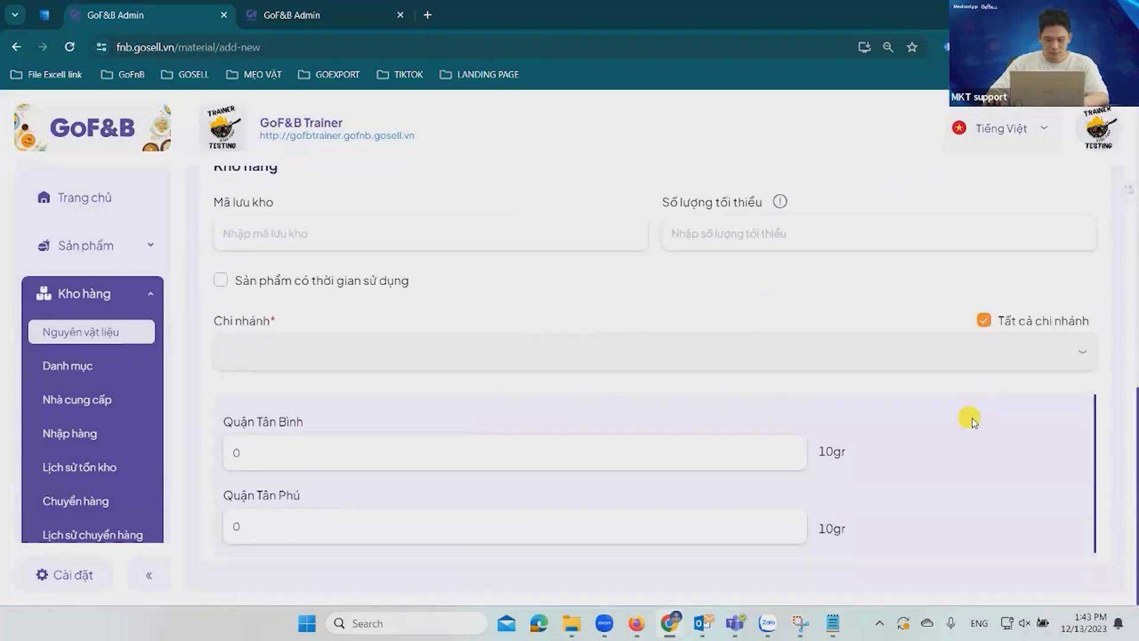
scroll(964, 332, "up", 8)
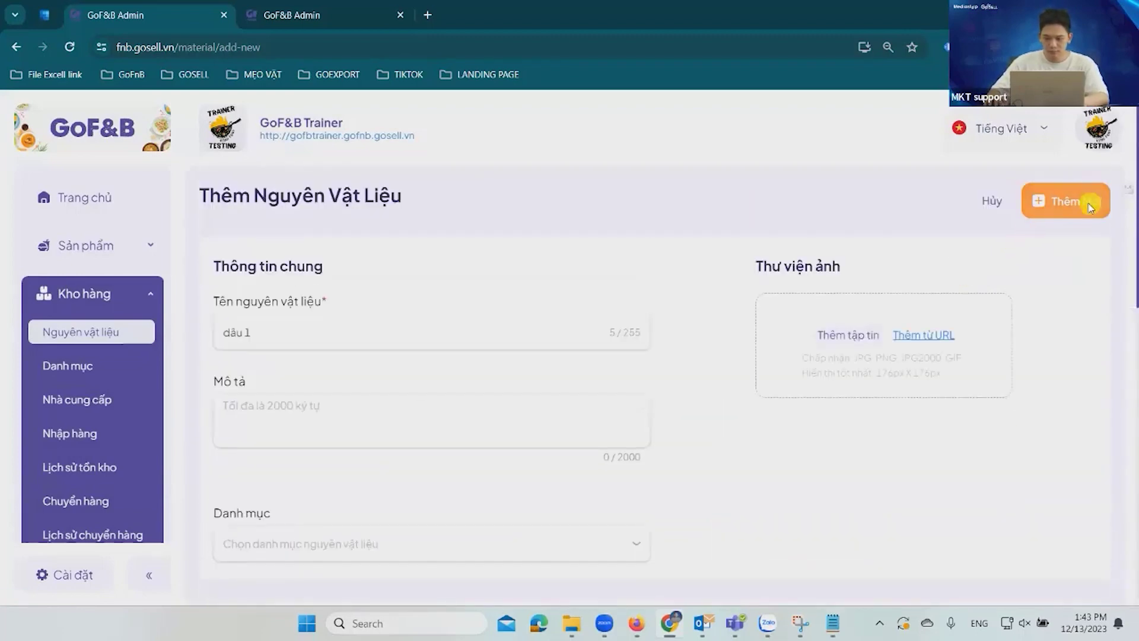
left_click(1090, 206)
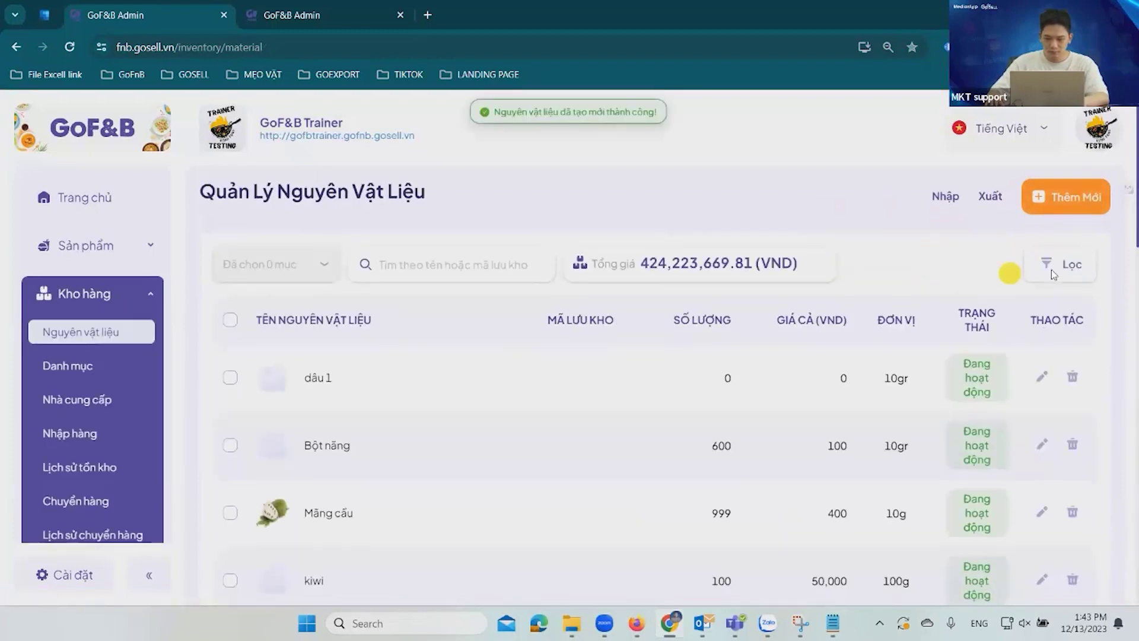
Go to the purchase orders under Kho hàng and open a new purchase order form
left_click(1070, 222)
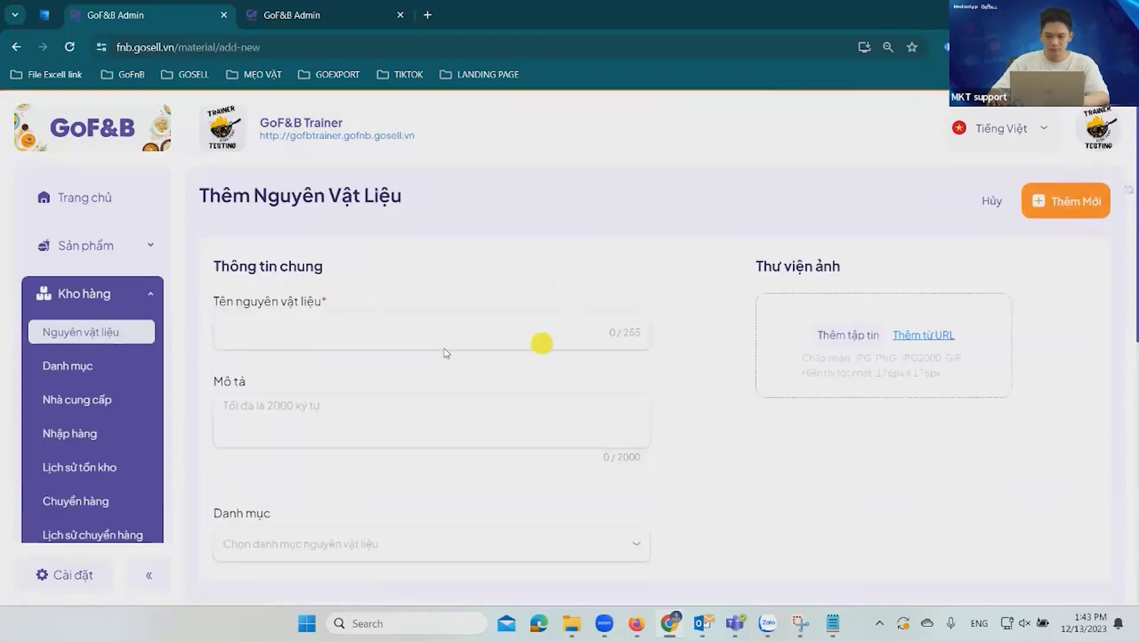
left_click(16, 47)
scroll(126, 384, "down", 3)
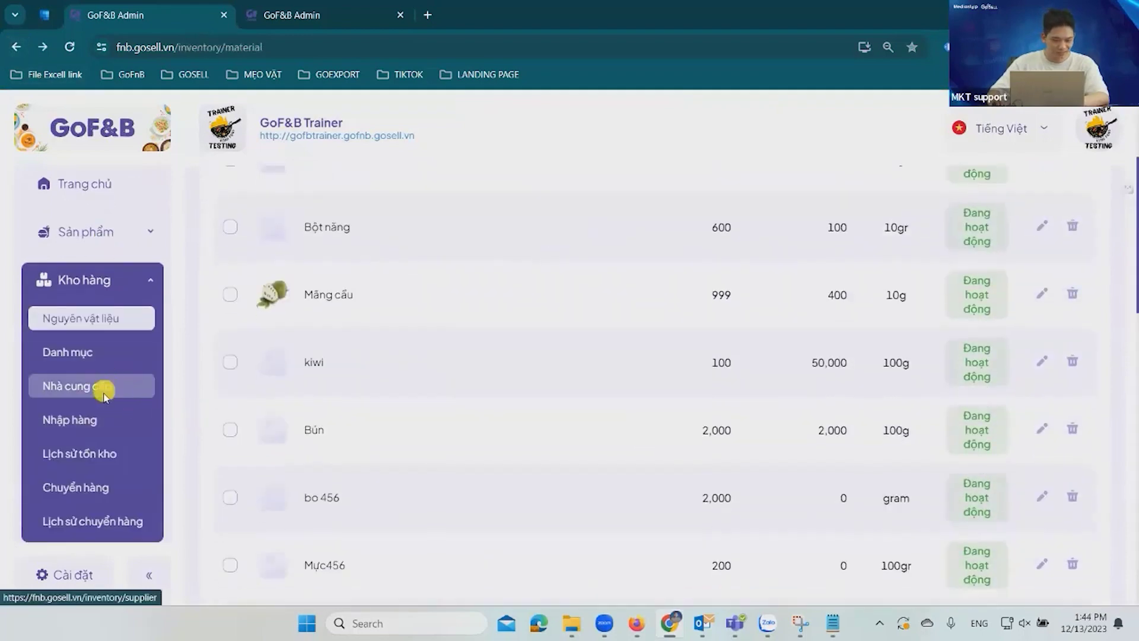
left_click(123, 406)
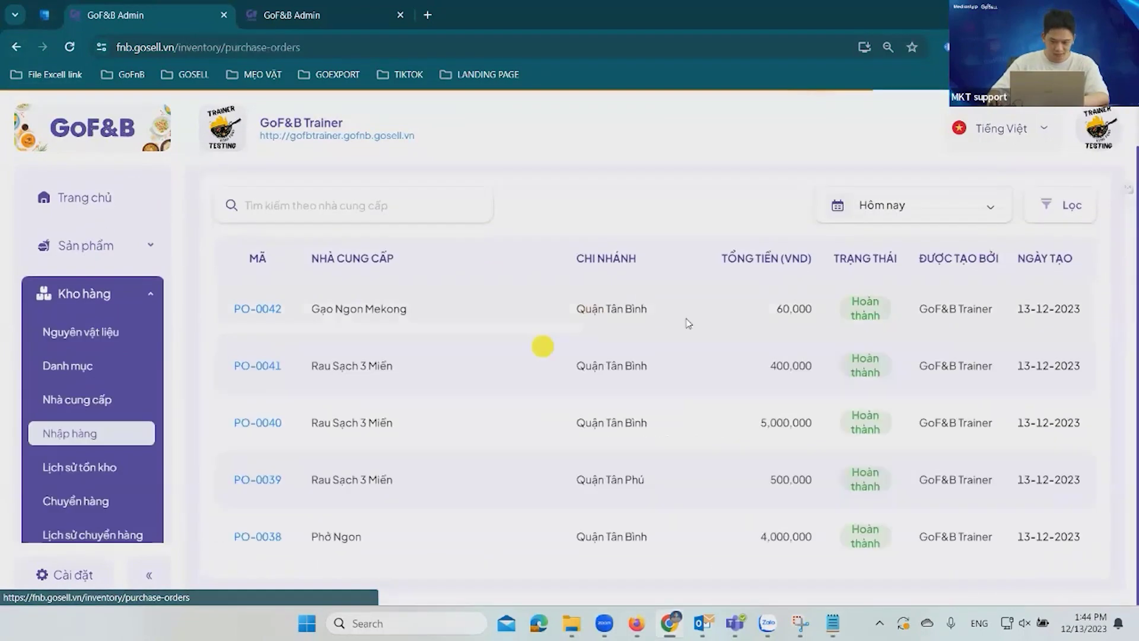
left_click(1079, 196)
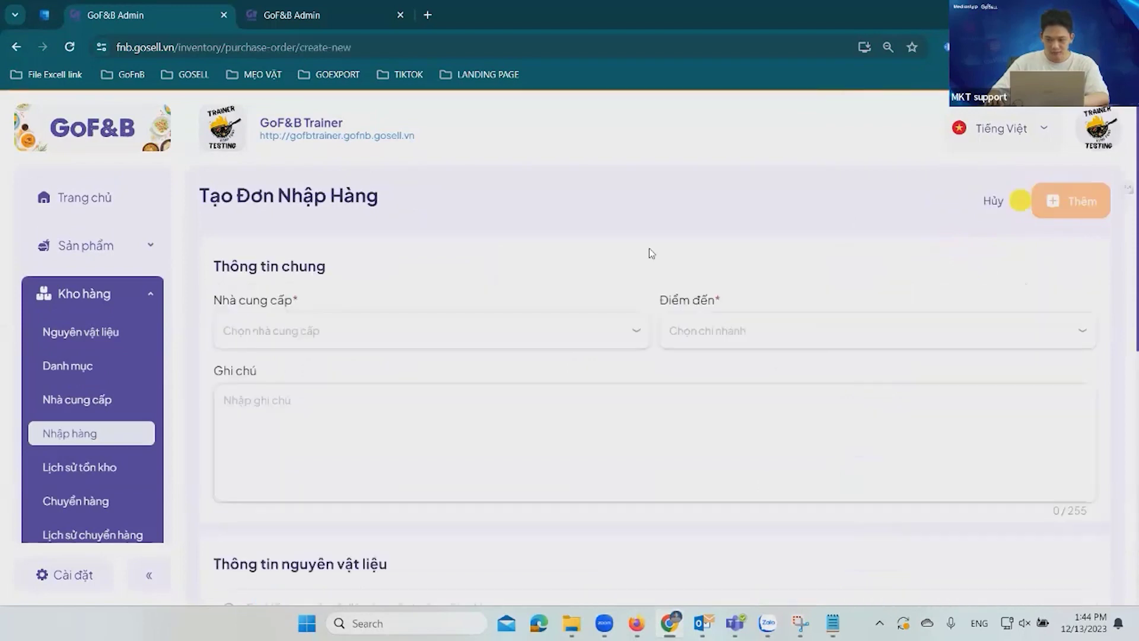
Look through the supplier list of the purchase order and search it for dau
left_click(422, 333)
scroll(308, 395, "down", 3)
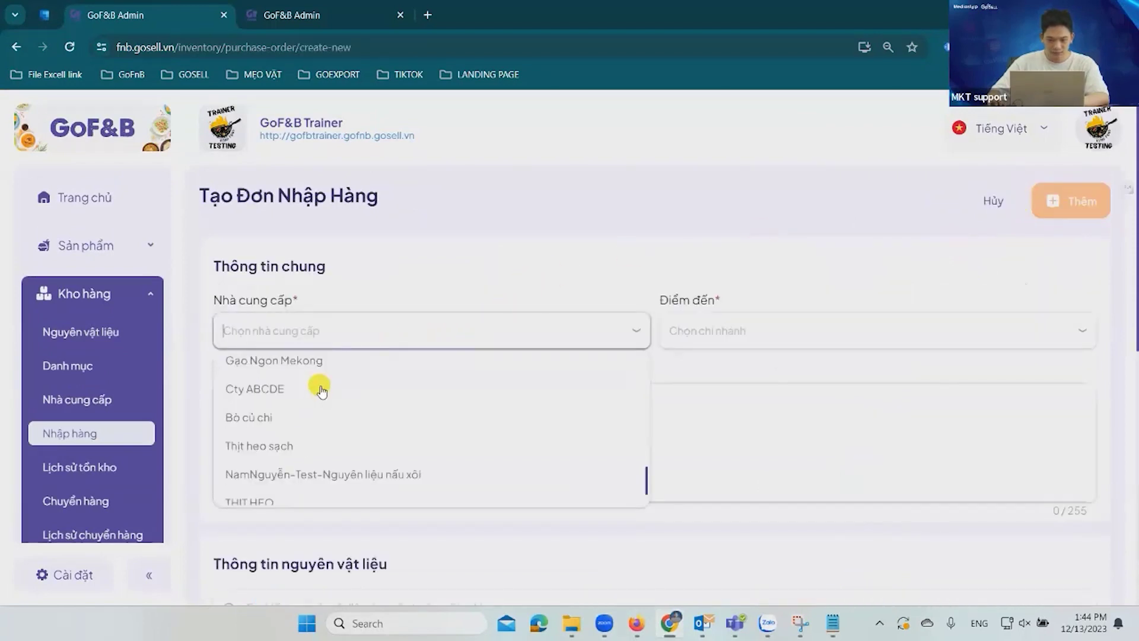
scroll(329, 424, "down", 2)
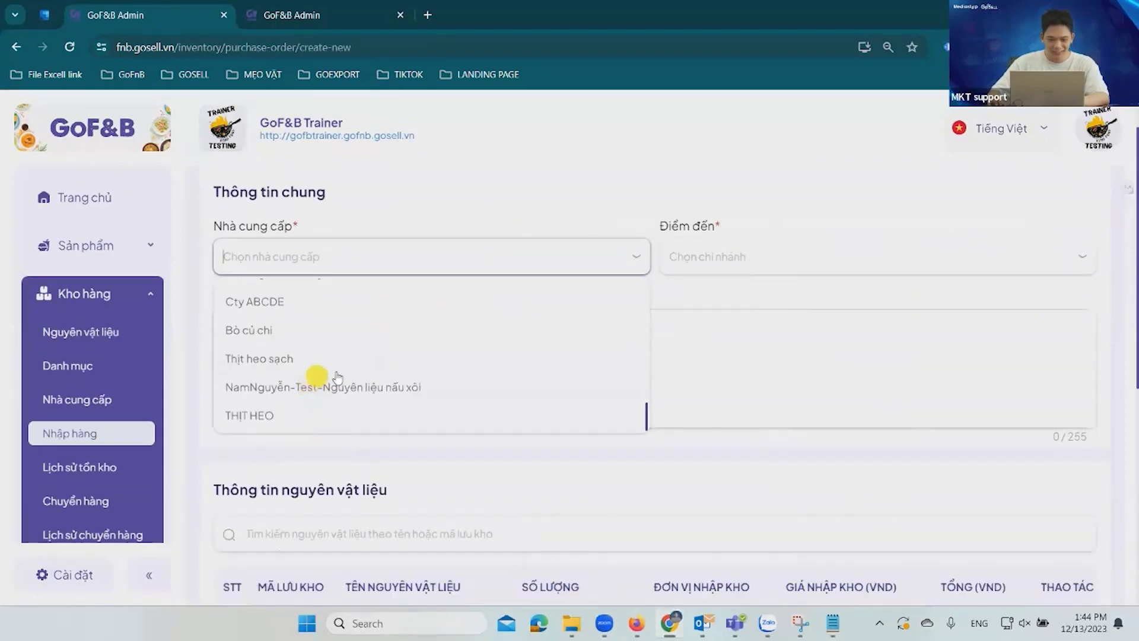
scroll(337, 378, "up", 5)
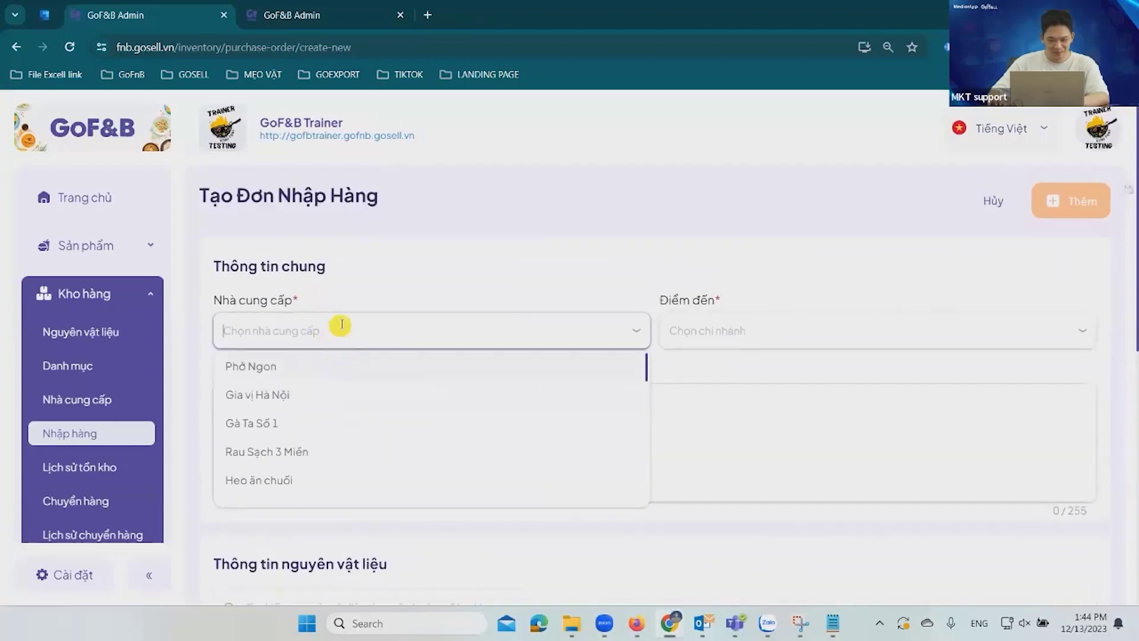
type("ngo")
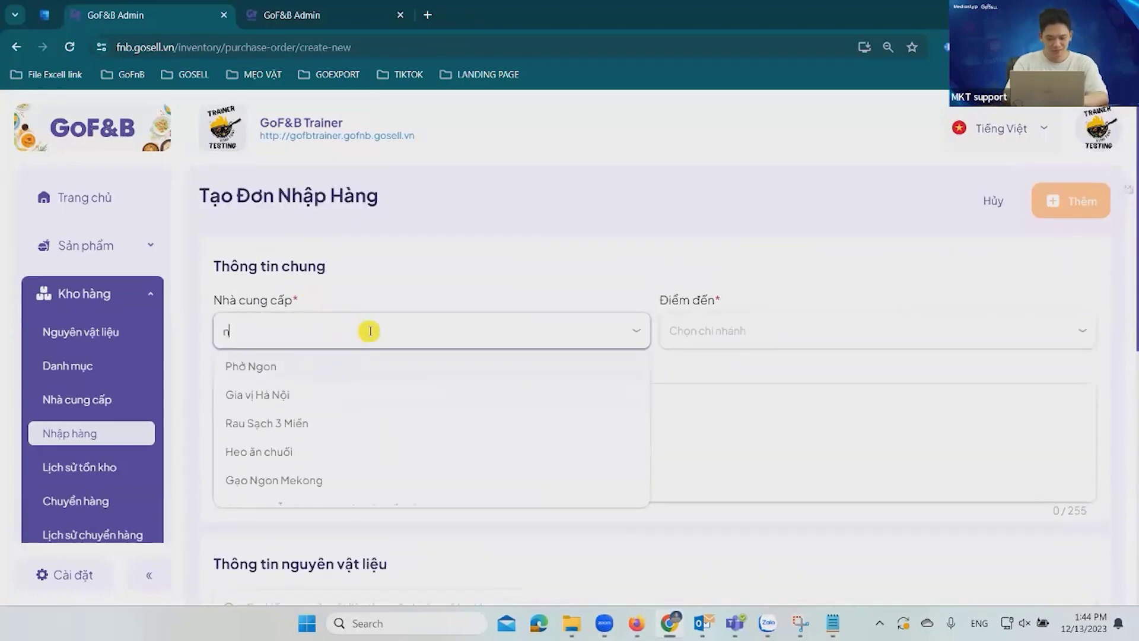
key("BackSpace")
key("BackSpace")
type("gu")
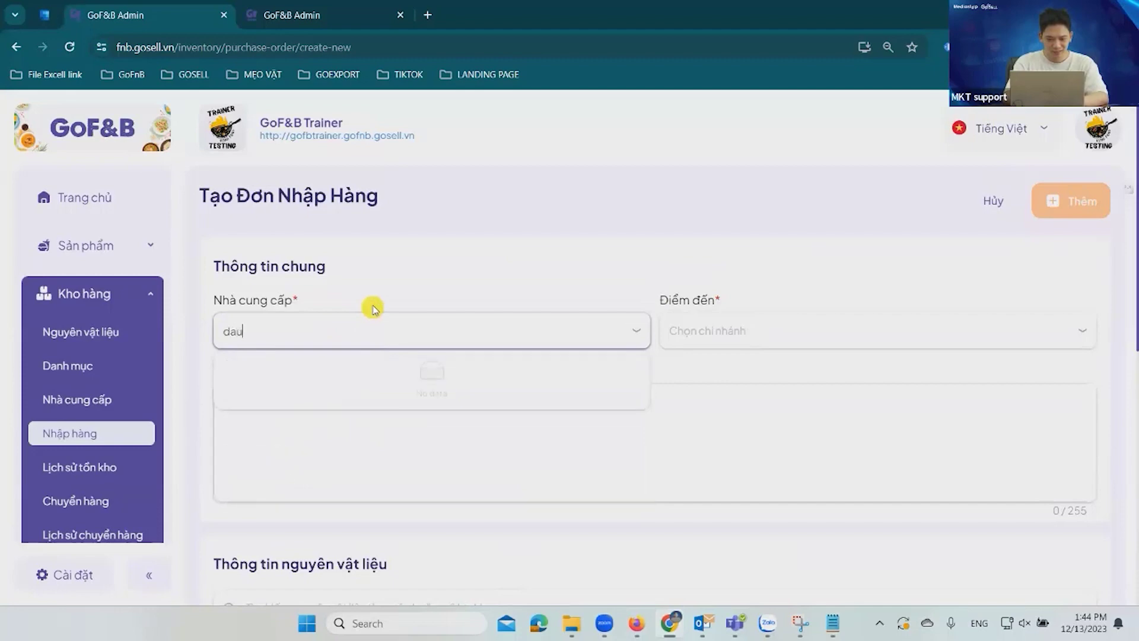
Set the purchase order's destination to Quận Tân Bình and add dâu 1 to its raw materials
left_click(786, 340)
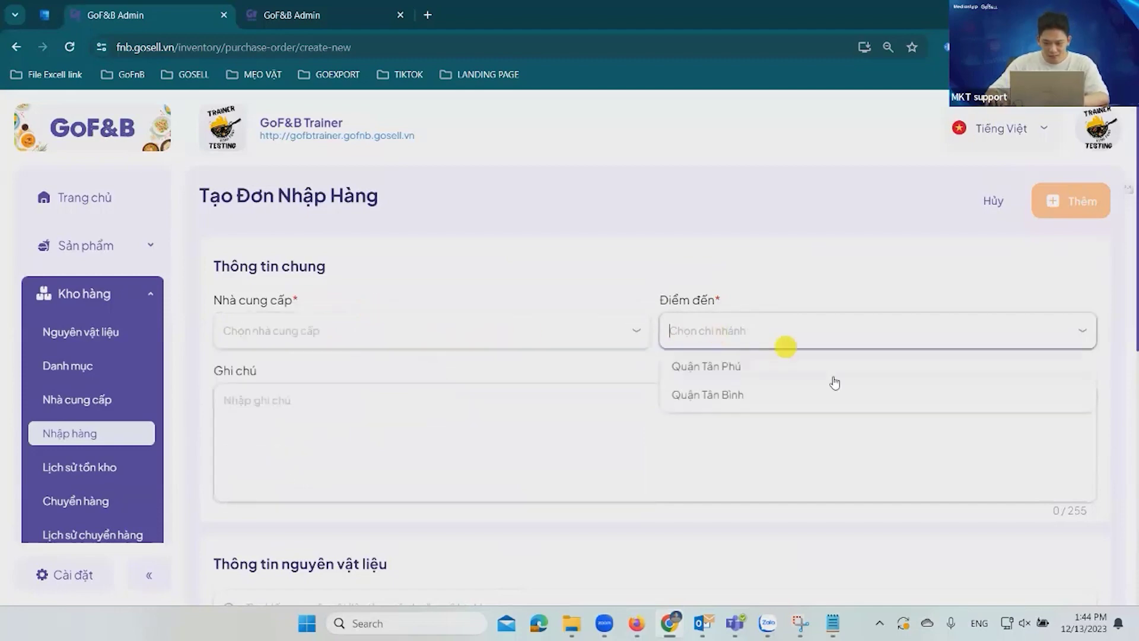
left_click(742, 394)
scroll(549, 336, "down", 5)
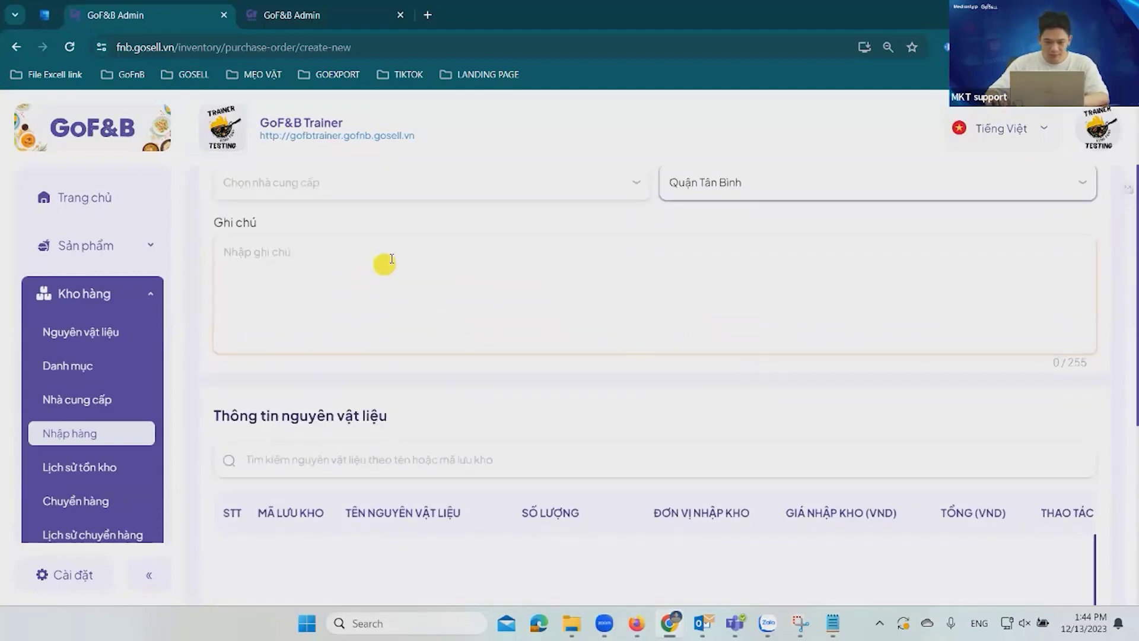
scroll(422, 283, "down", 1)
left_click(395, 307)
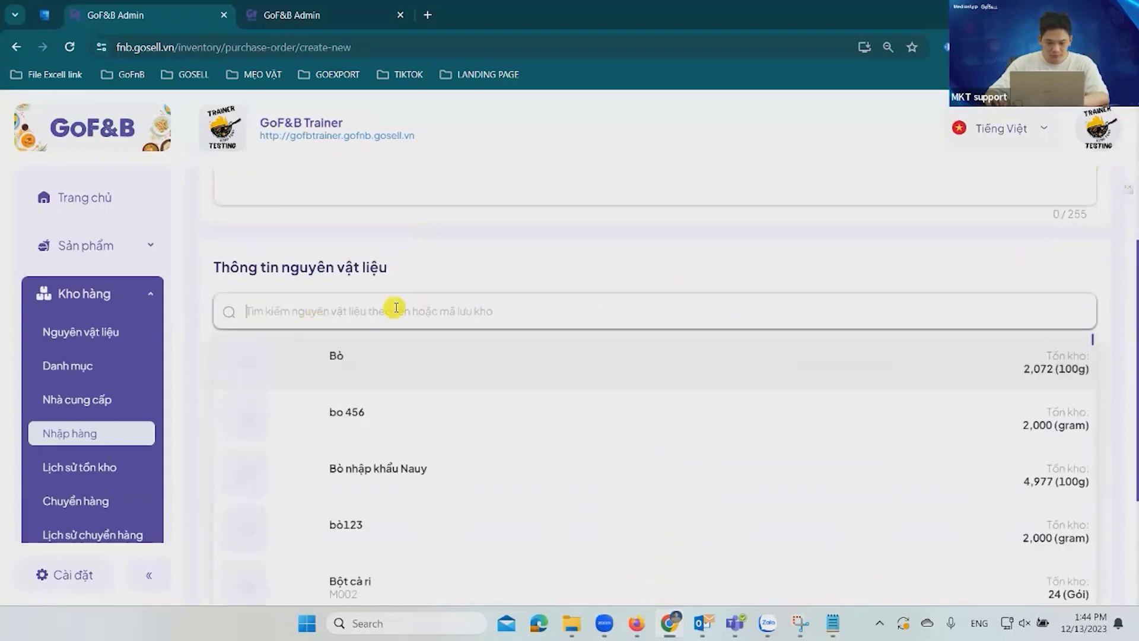
scroll(395, 307, "down", 2)
type("da")
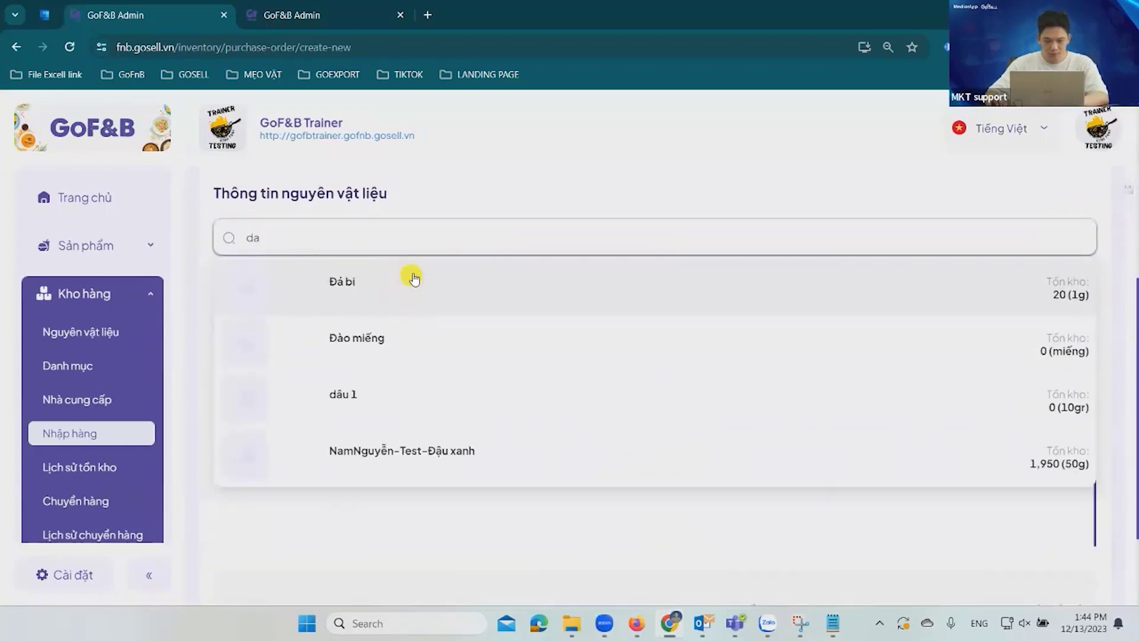
type("au")
left_click(414, 283)
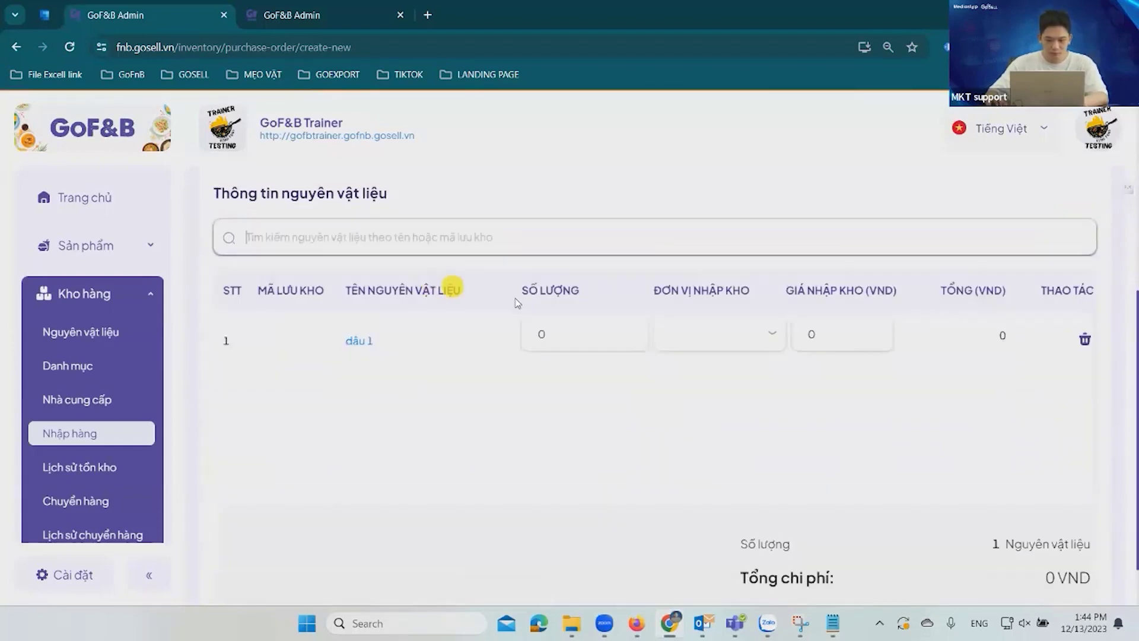
Fill in the dâu 1 line with quantity 10, import unit 1kg and an import price of 50.000 VND
scroll(640, 380, "down", 1)
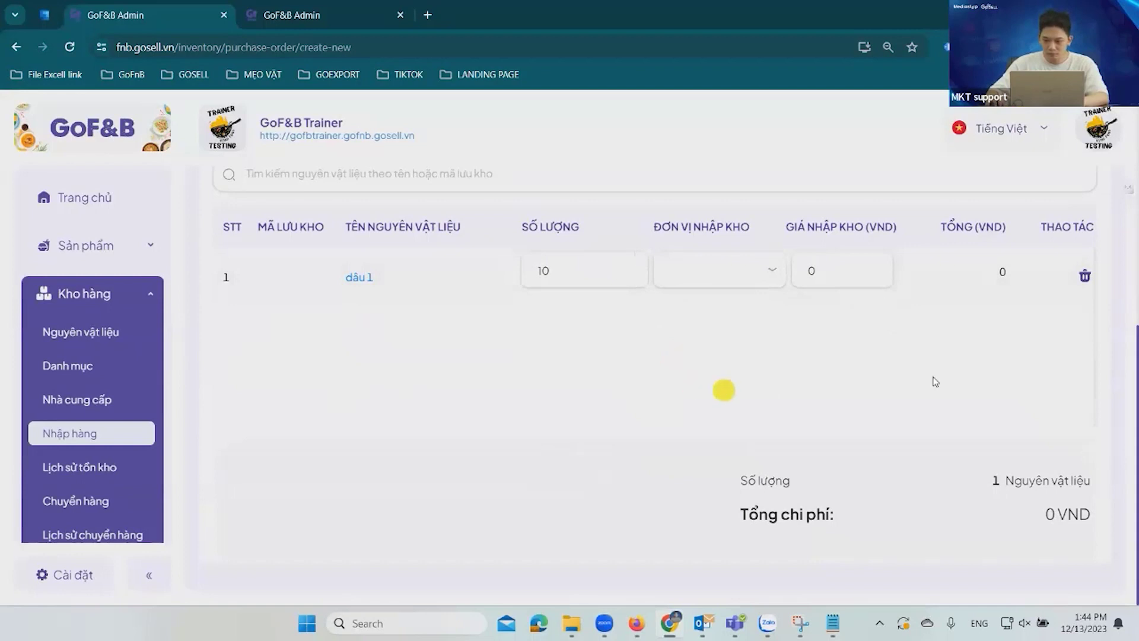
left_click(692, 257)
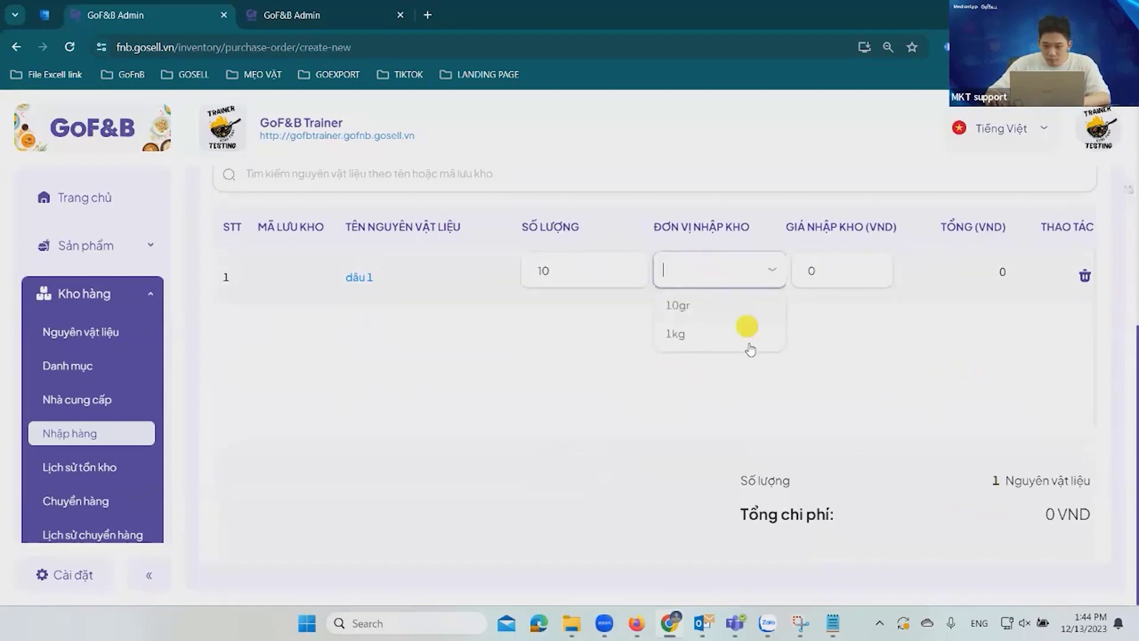
left_click(699, 332)
scroll(1056, 407, "up", 6)
scroll(924, 386, "down", 5)
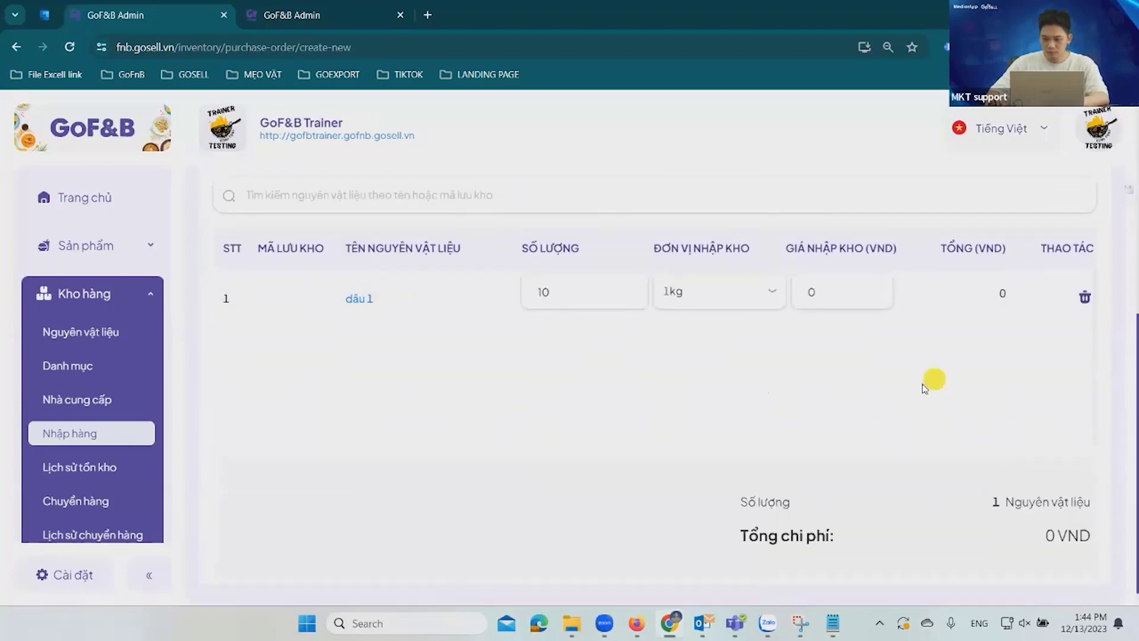
scroll(923, 387, "up", 2)
left_click(818, 417)
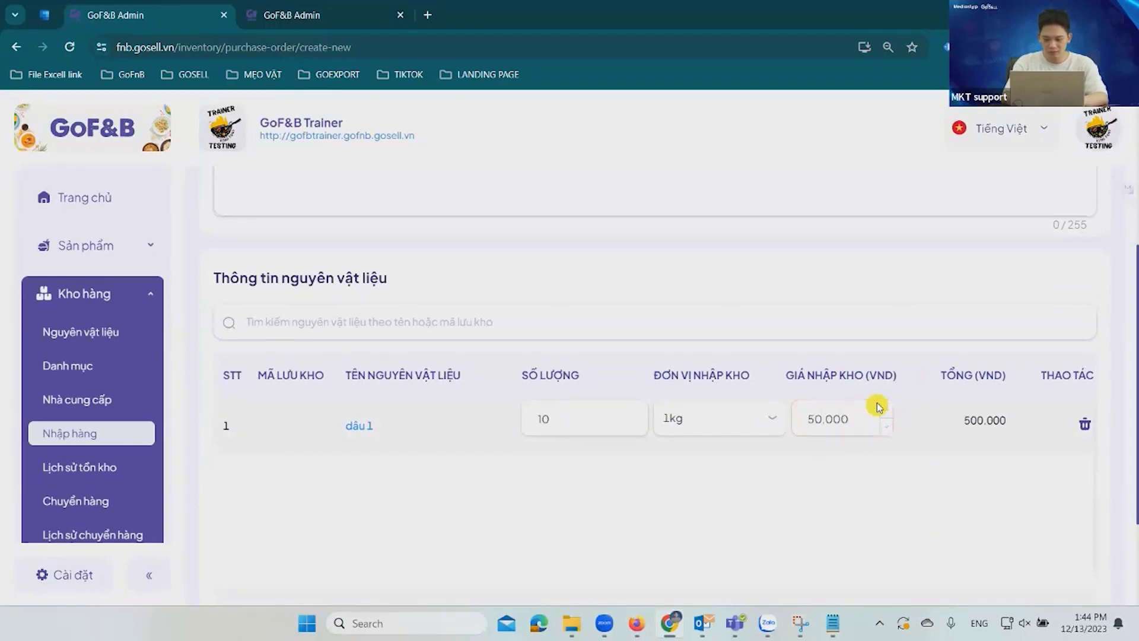
scroll(911, 385, "down", 2)
Choose Rau Sạch 3 Miền as the supplier and submit the purchase order
scroll(915, 387, "up", 7)
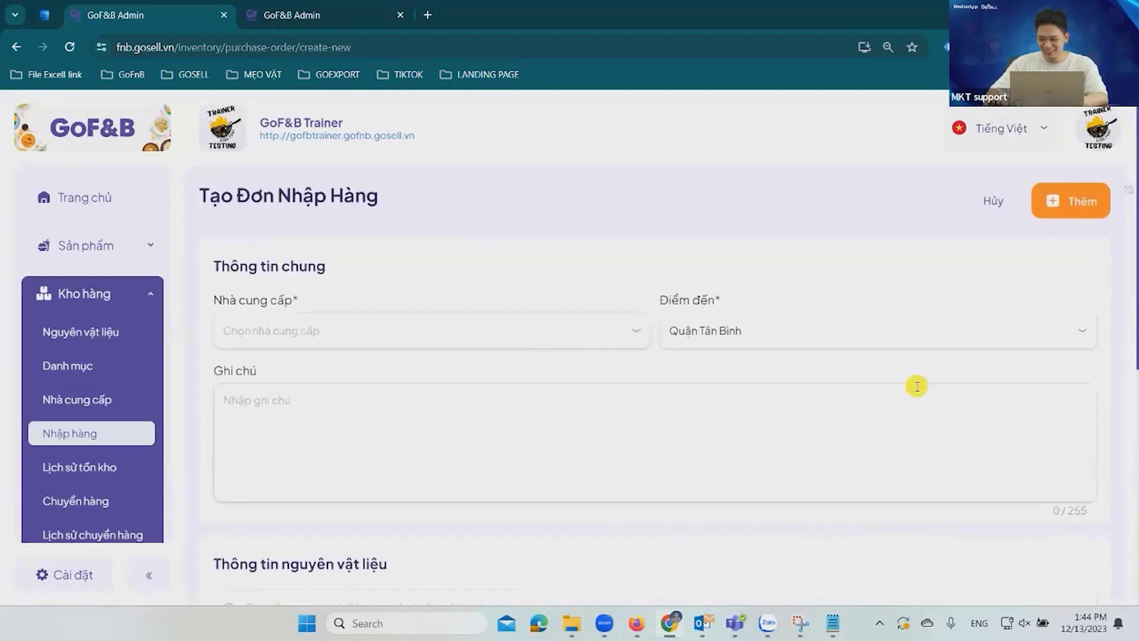
left_click(1086, 202)
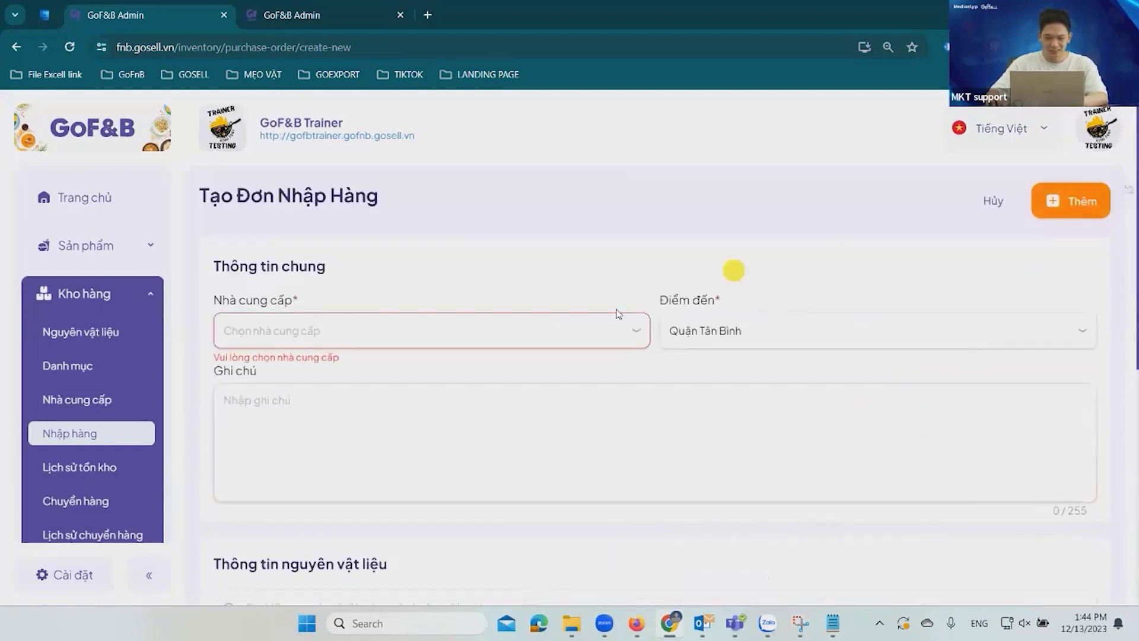
left_click(509, 326)
scroll(338, 408, "down", 3)
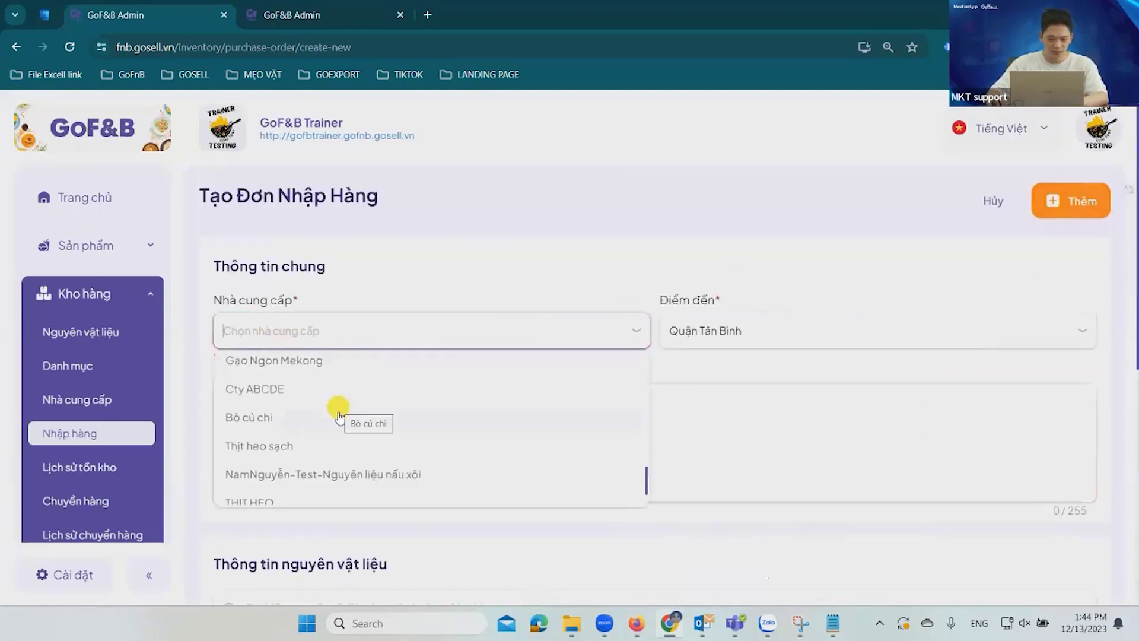
scroll(338, 414, "down", 1)
scroll(324, 386, "up", 5)
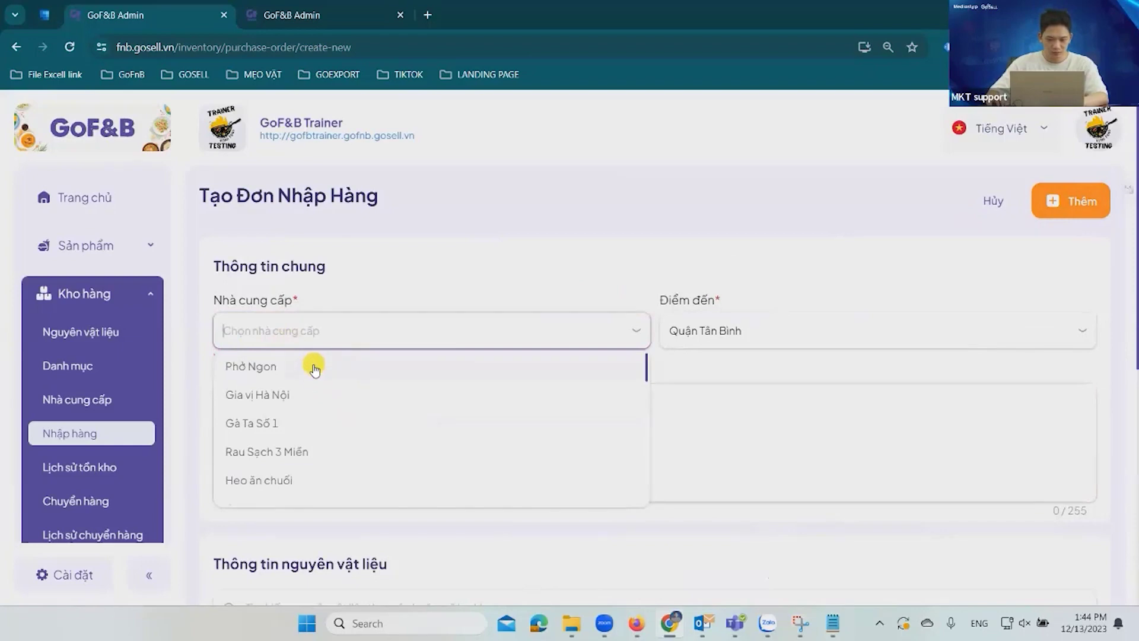
left_click(328, 458)
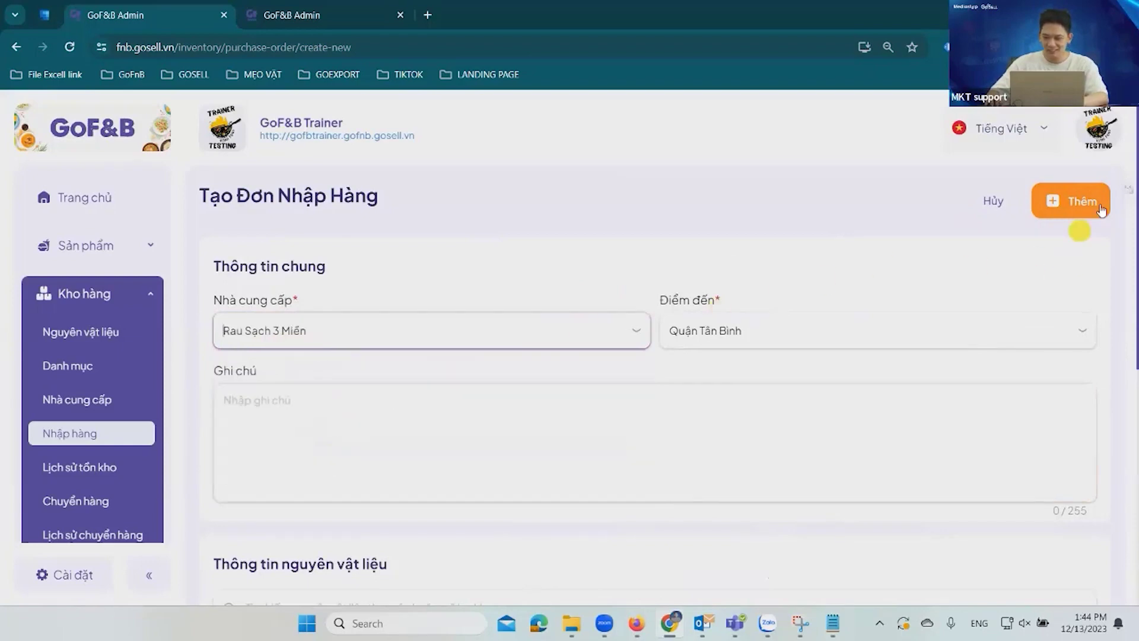
left_click(1075, 200)
scroll(436, 354, "down", 1)
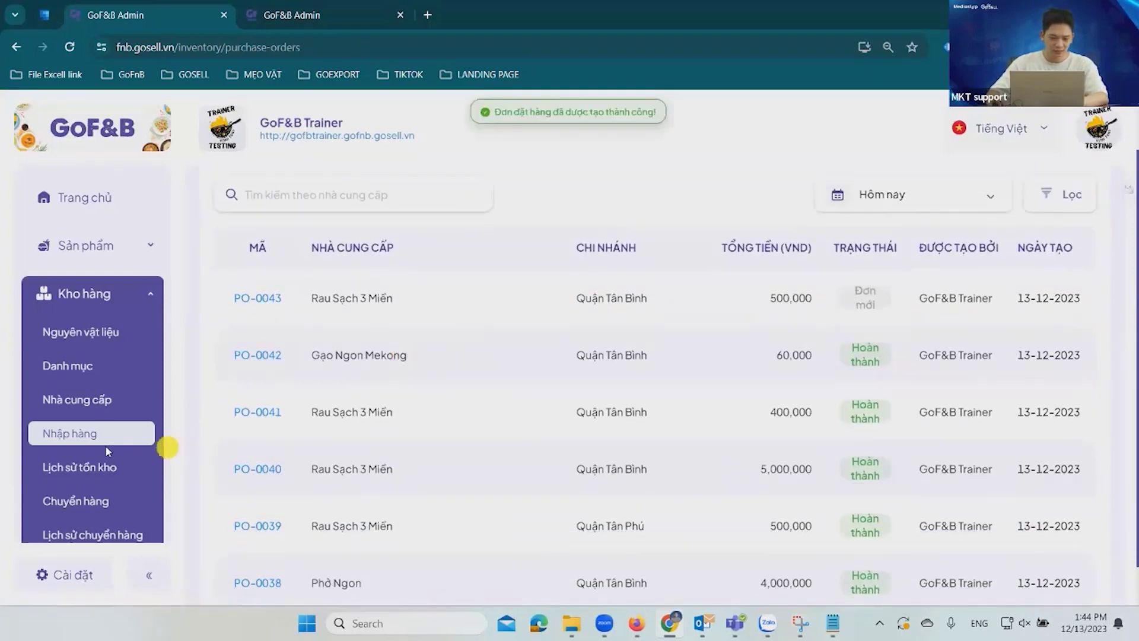
scroll(107, 445, "down", 1)
left_click(120, 259)
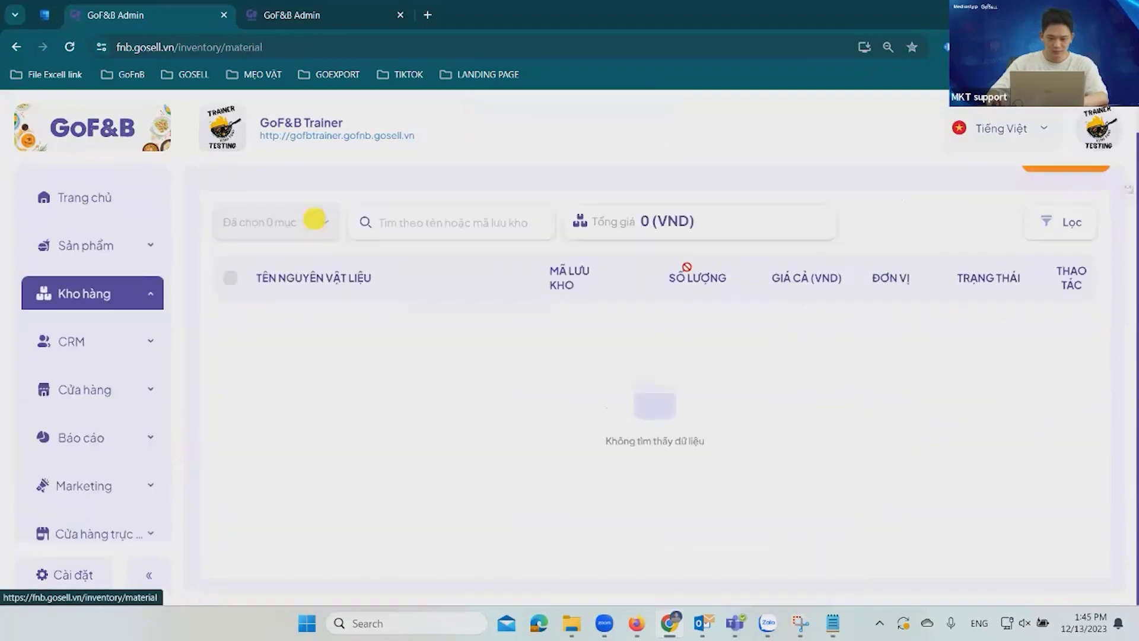
left_click(1084, 204)
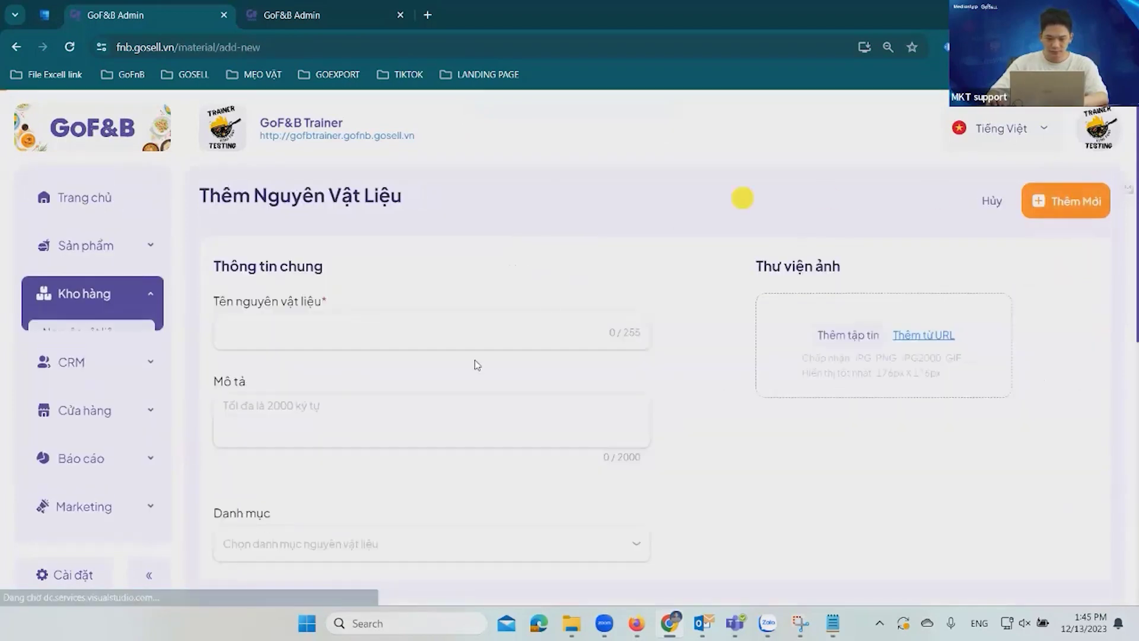
scroll(365, 335, "down", 1)
left_click(287, 252)
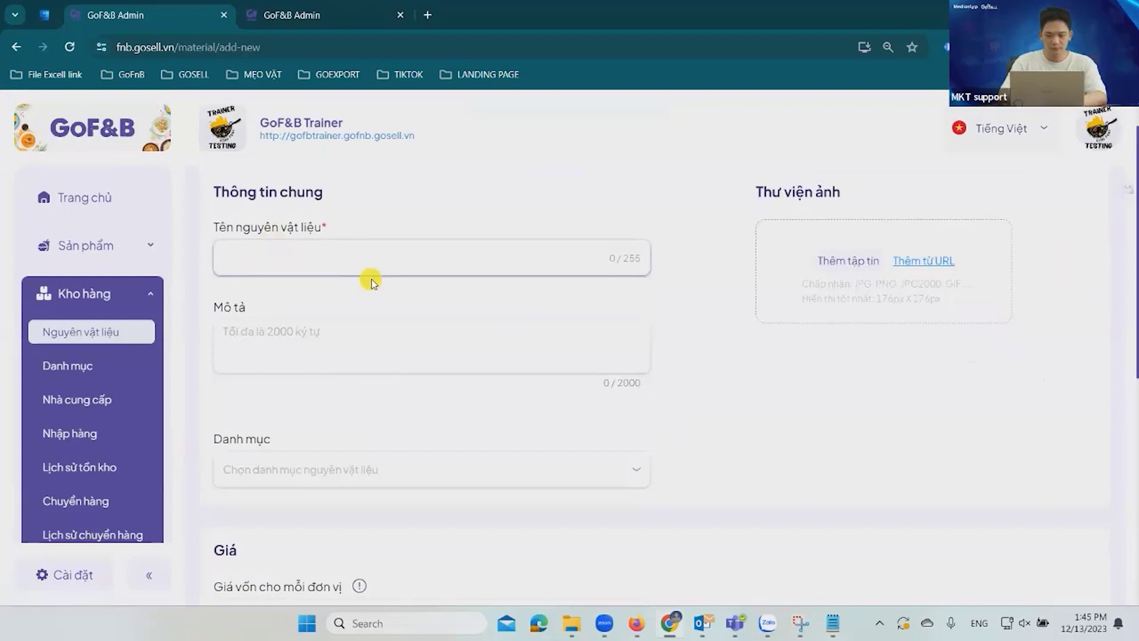
type("Trân Châu Trắng")
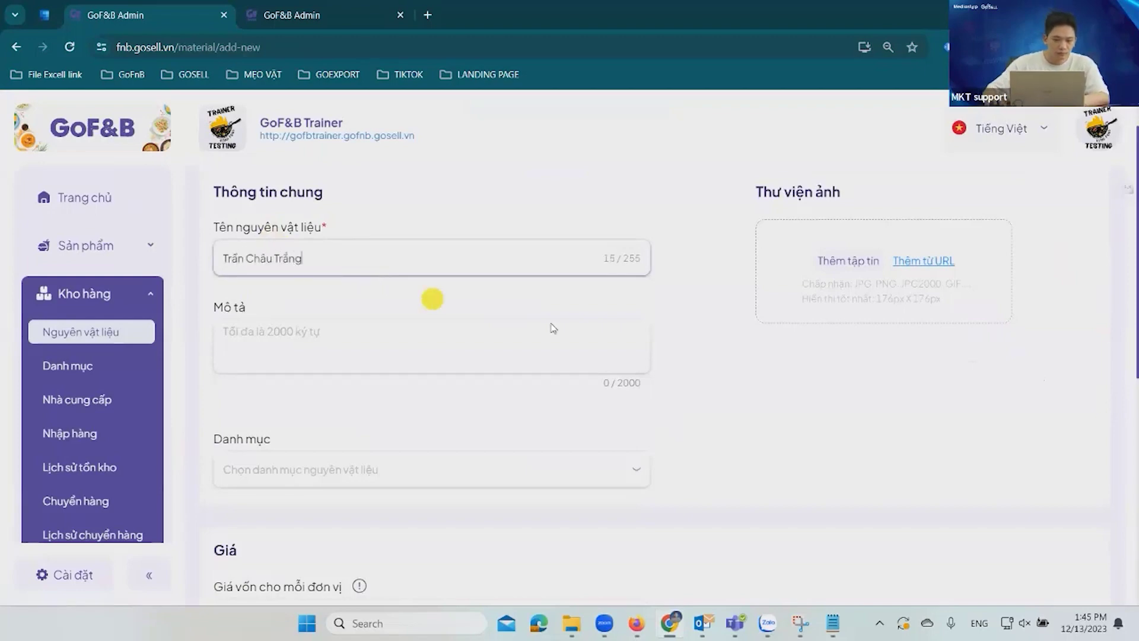
scroll(348, 362, "down", 1)
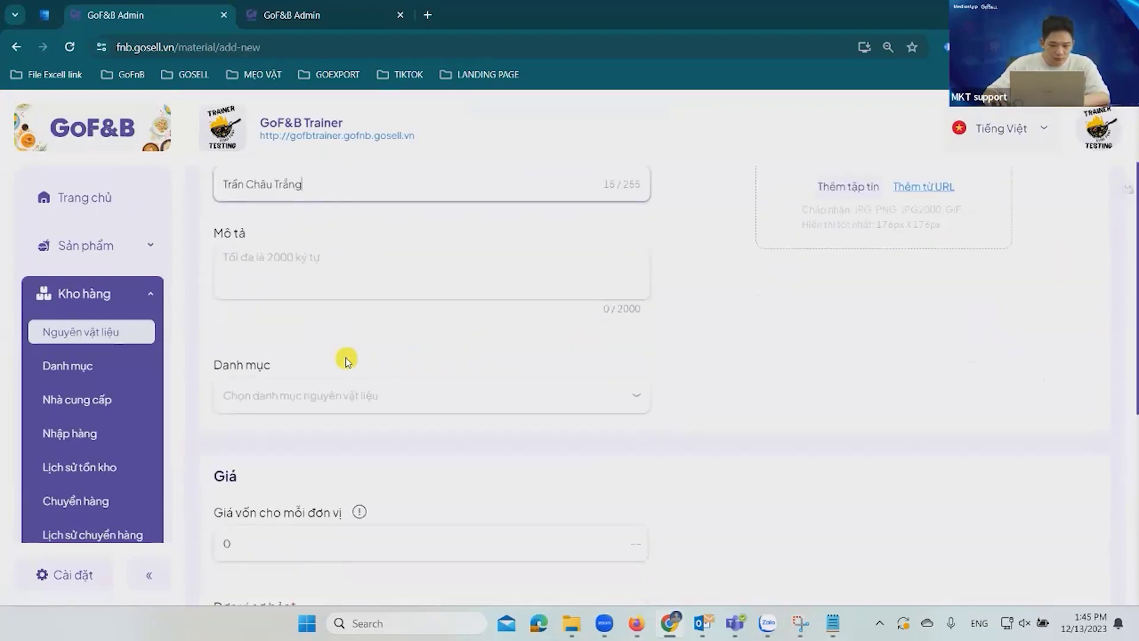
scroll(335, 380, "down", 1)
scroll(325, 394, "up", 3)
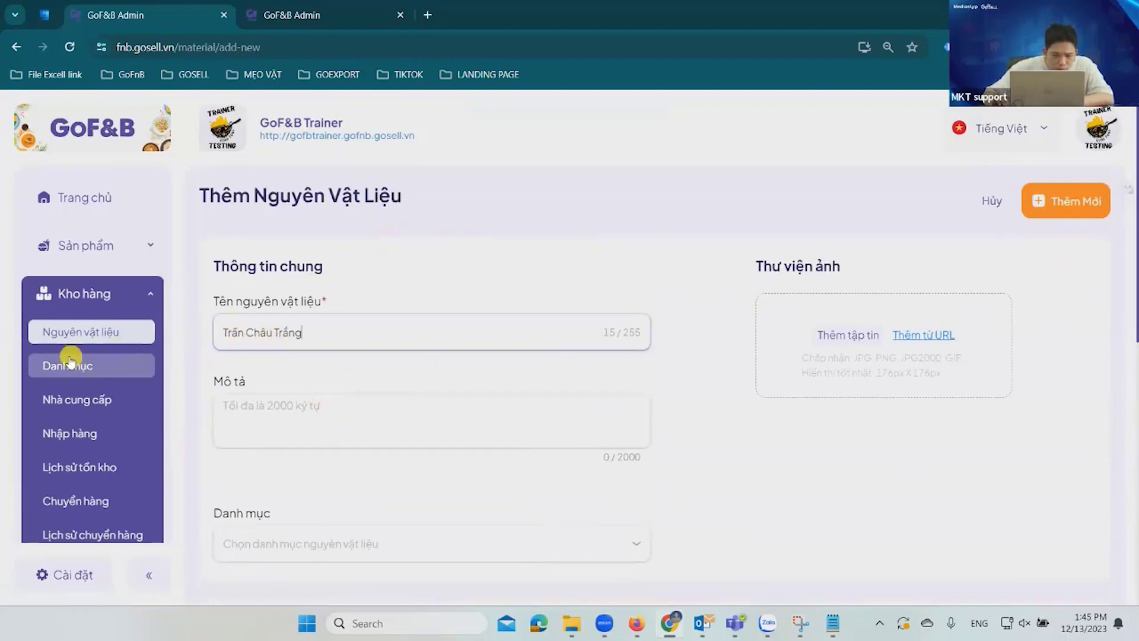
Start a new product under Sản phẩm, name it Trân châu trắng and mark it as a topping
left_click(88, 237)
left_click(647, 328)
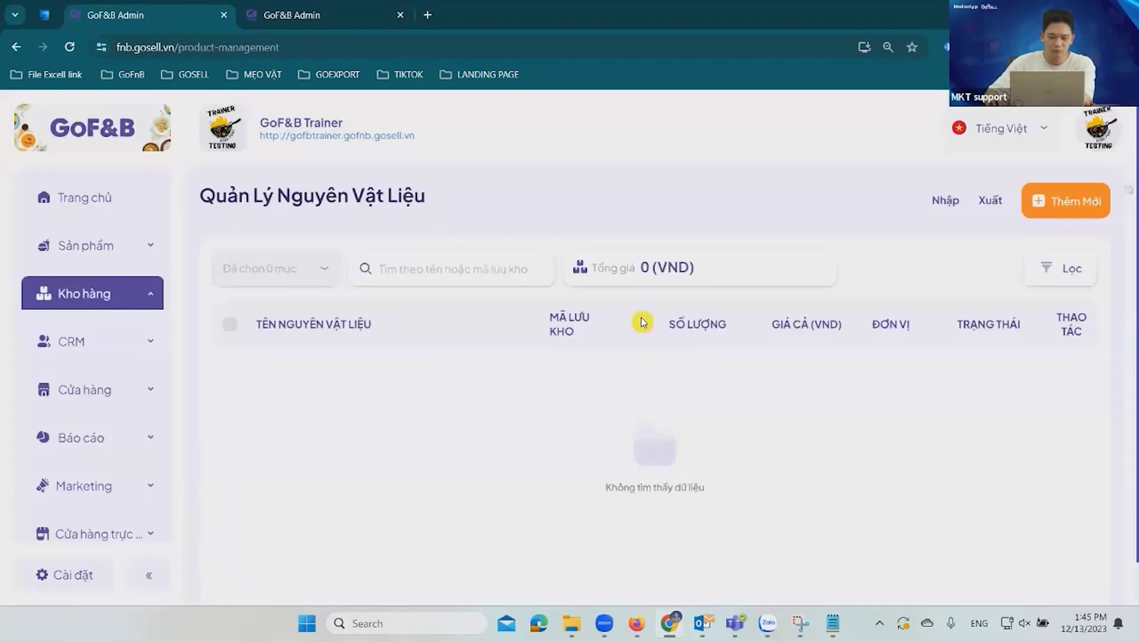
left_click(1066, 200)
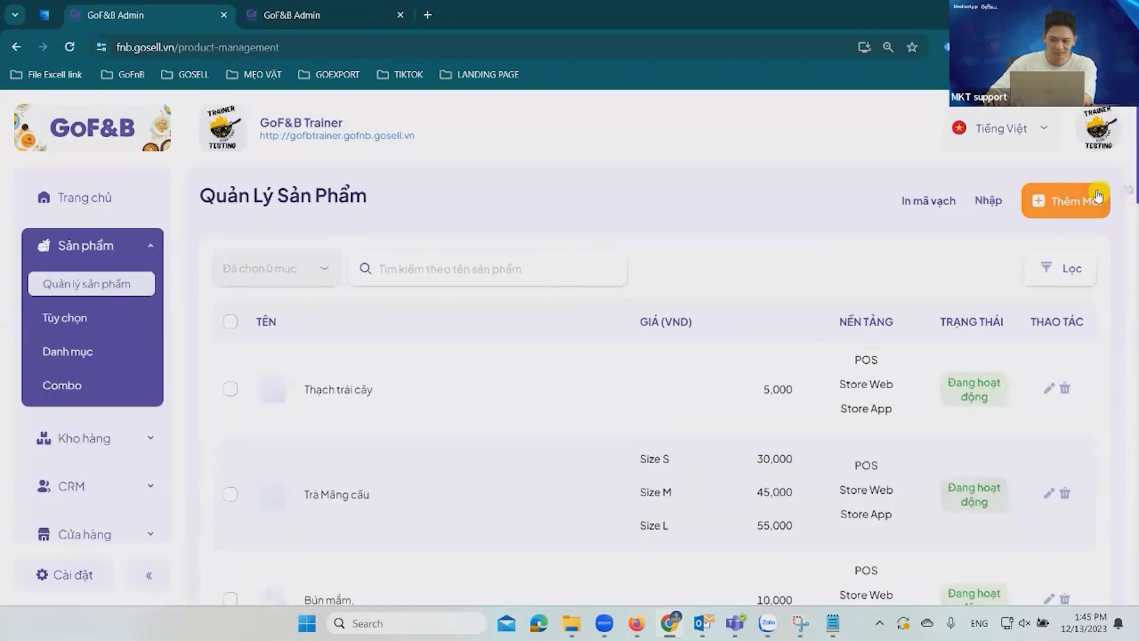
left_click(522, 338)
type("Trấn c")
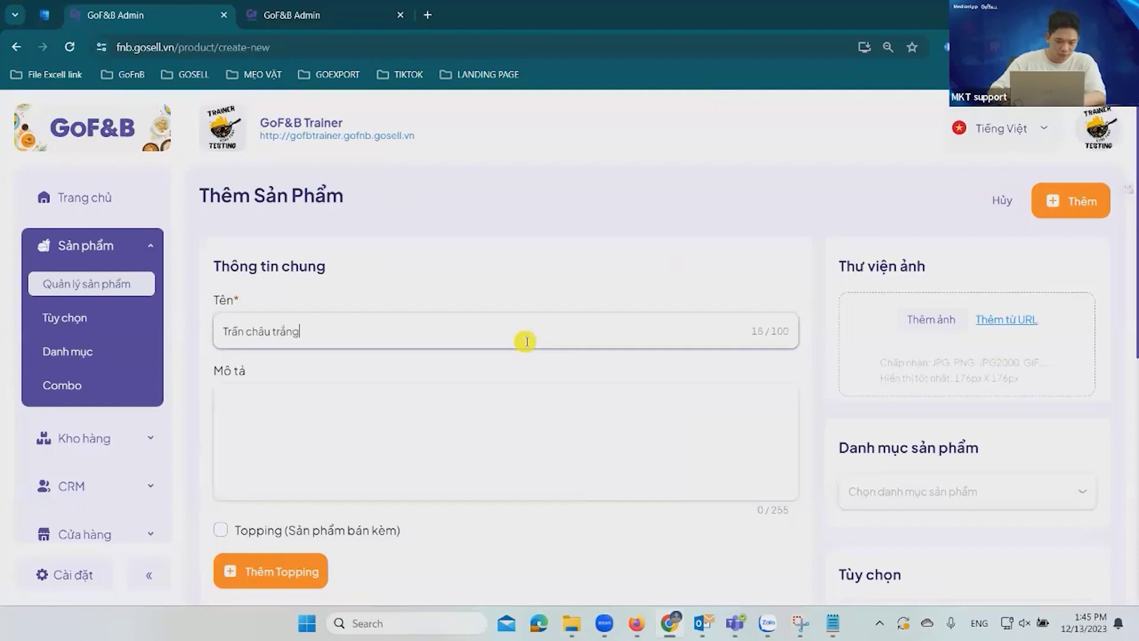
type("hâu trắng")
scroll(273, 404, "down", 2)
left_click(219, 378)
Add the raw materials Bột năng and Đường to the recipe of the Trân châu trắng topping
scroll(427, 348, "down", 4)
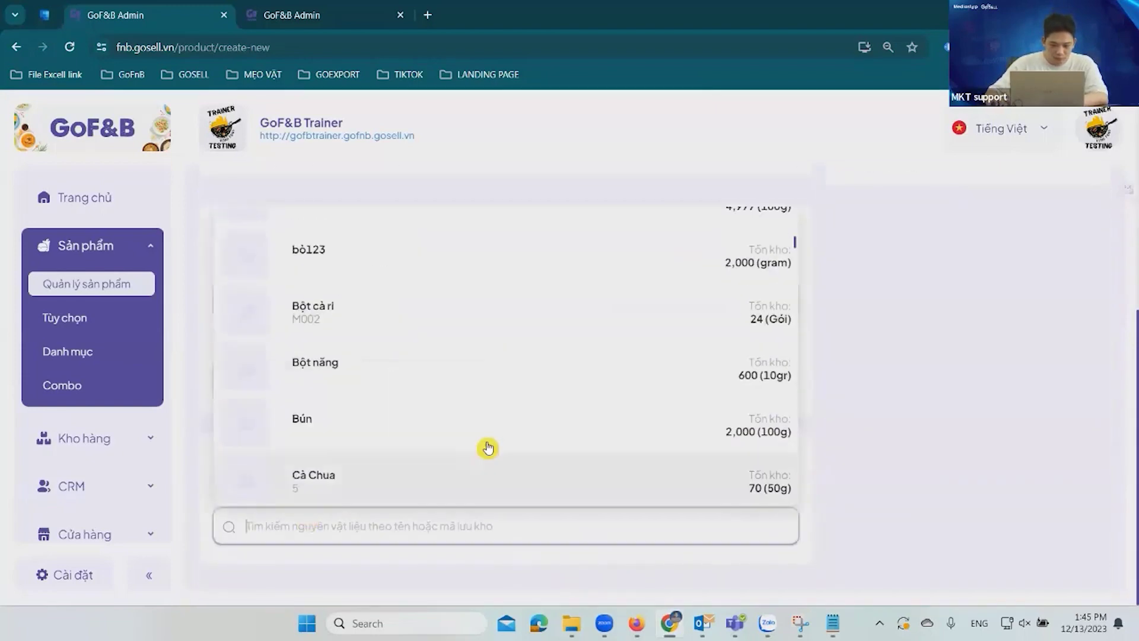
type("bột năng")
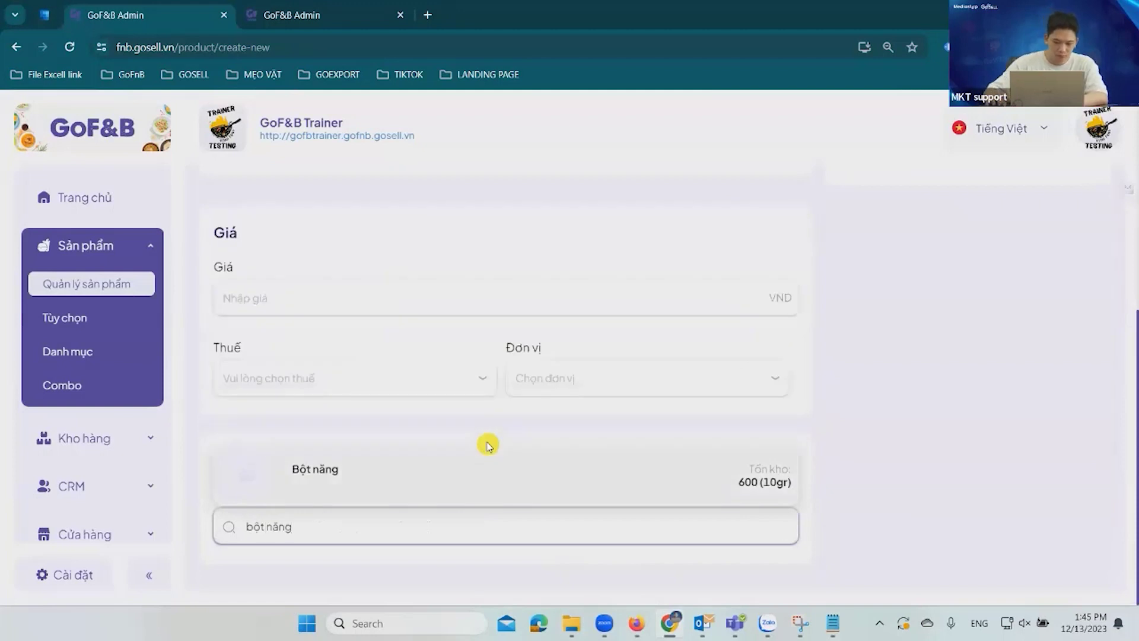
left_click(466, 469)
type("đường")
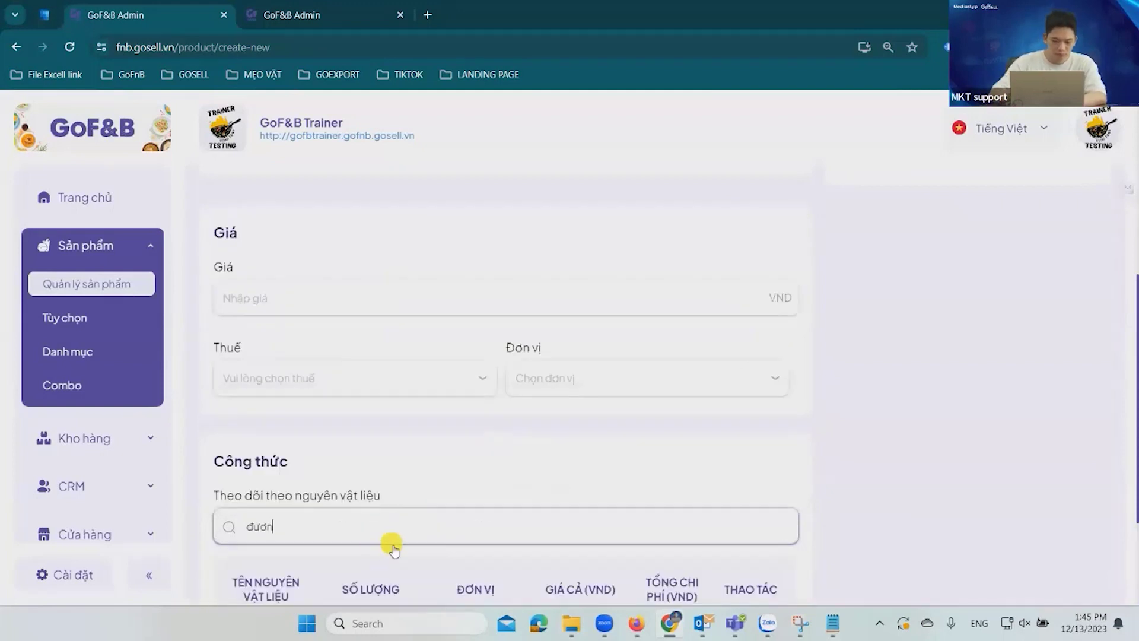
left_click(364, 297)
scroll(522, 409, "down", 4)
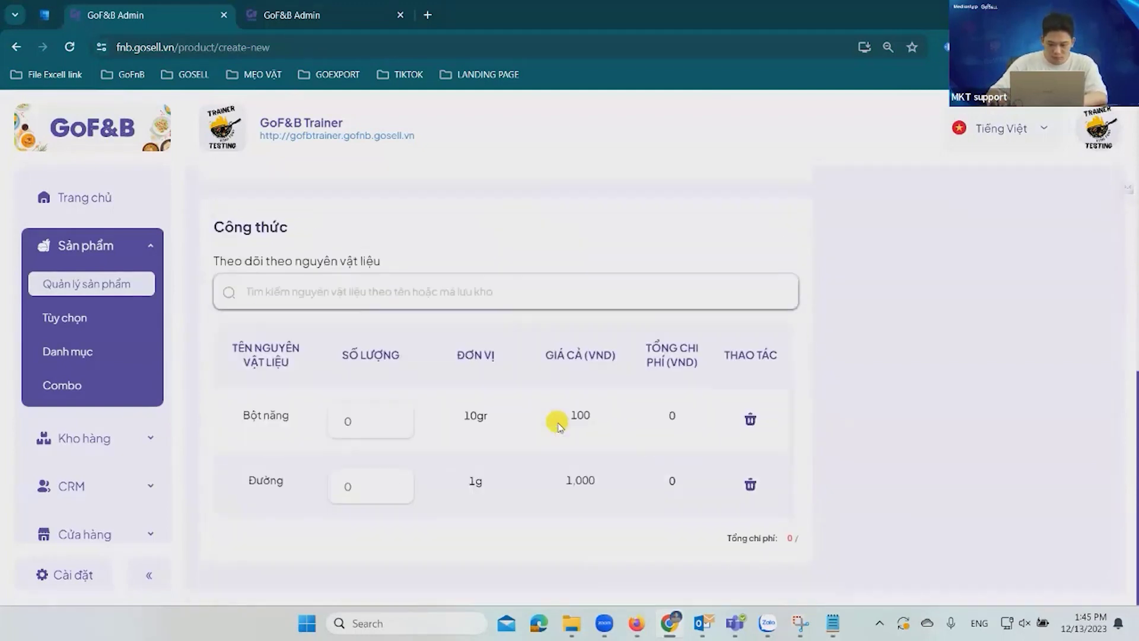
left_click(375, 416)
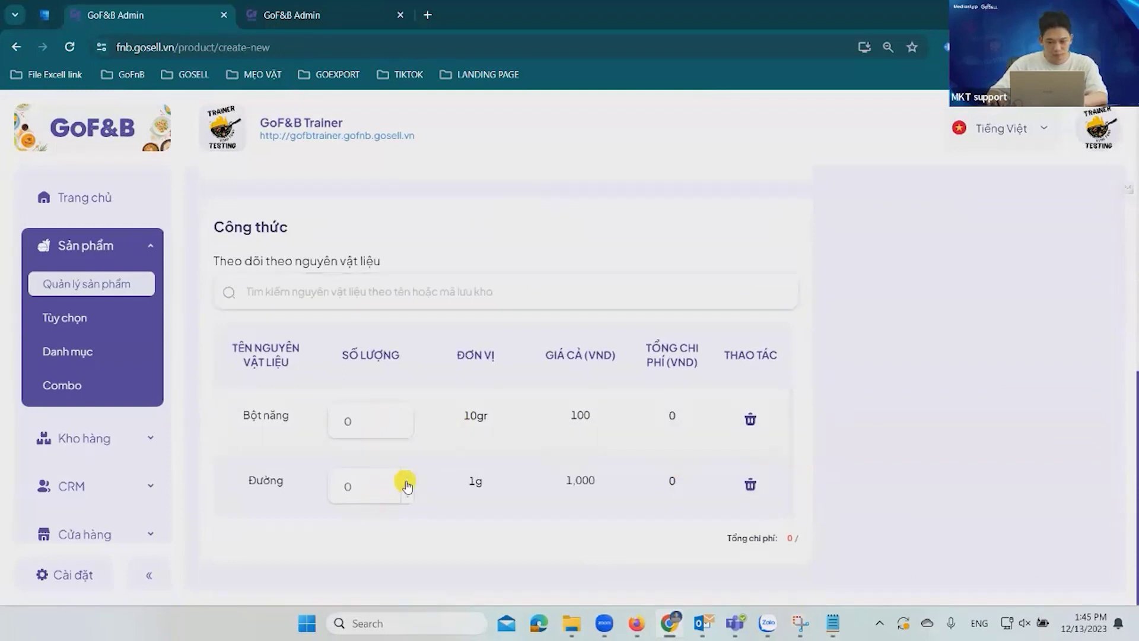
Replace the Đường ingredient in the recipe with Đường 123
left_click(375, 288)
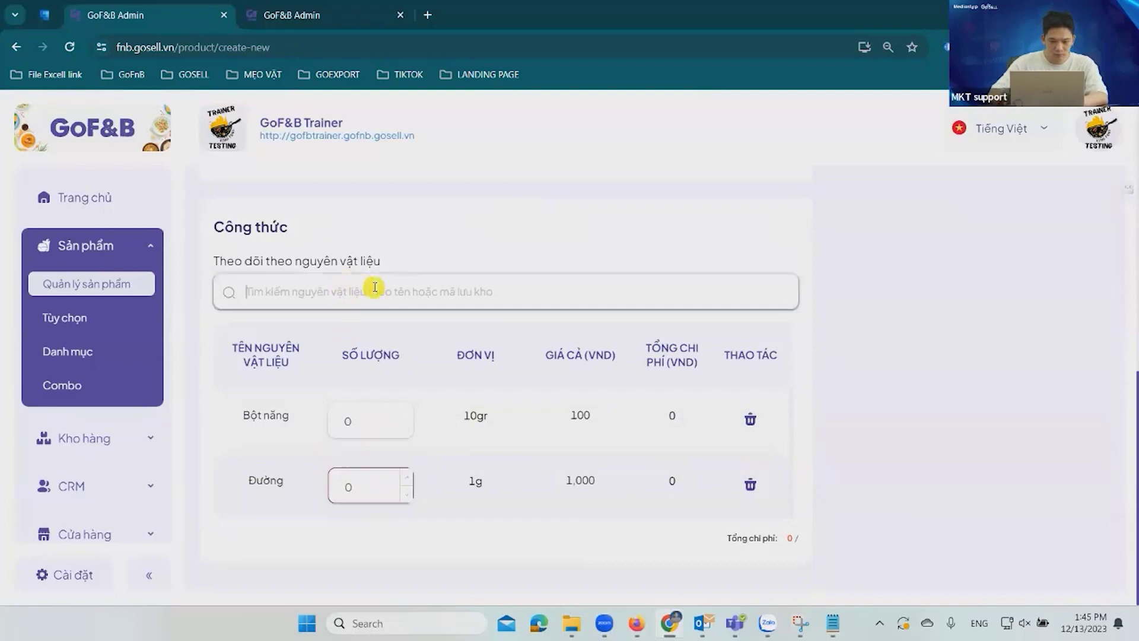
type("dường")
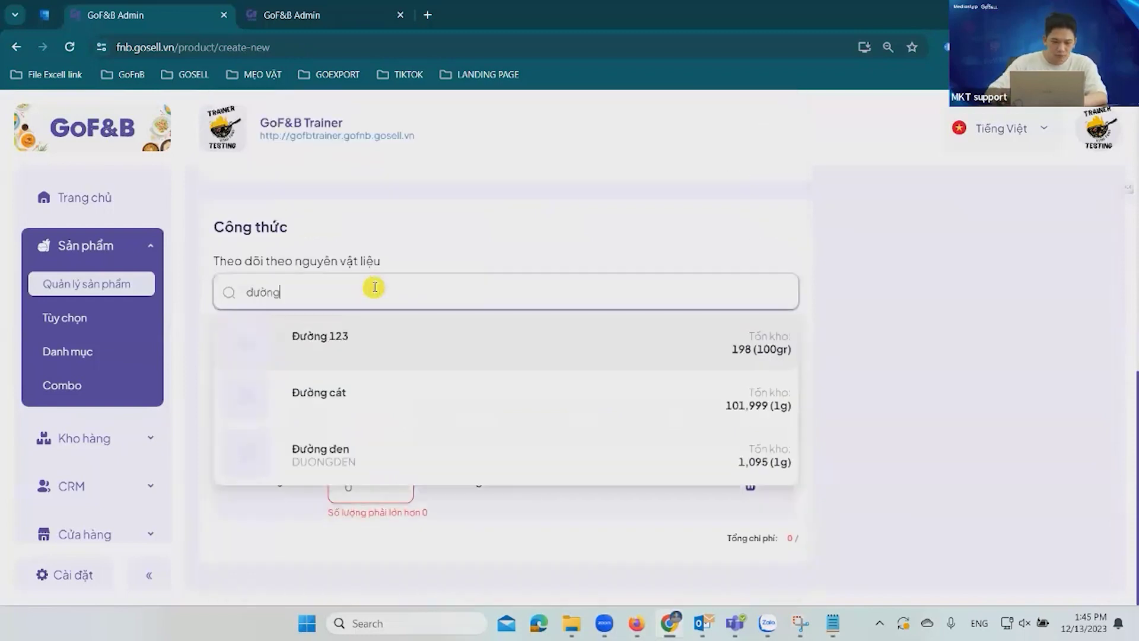
left_click(469, 356)
left_click(751, 485)
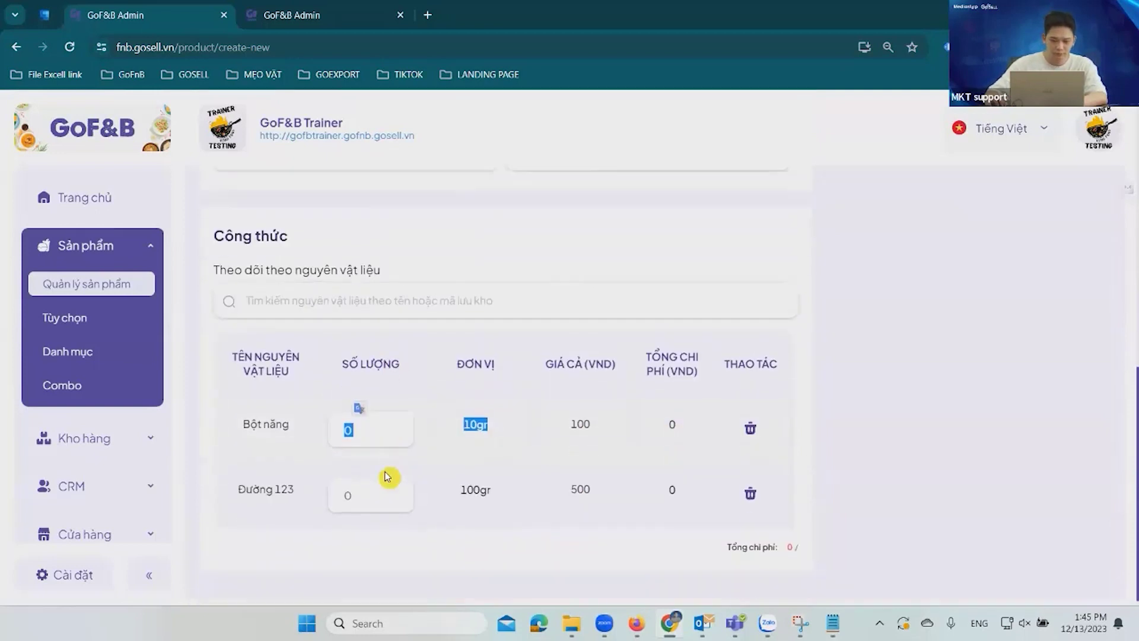
Set the quantities of Bột năng and Đường 123 to 10 each and the topping's price to 10,000 VND
left_click(363, 420)
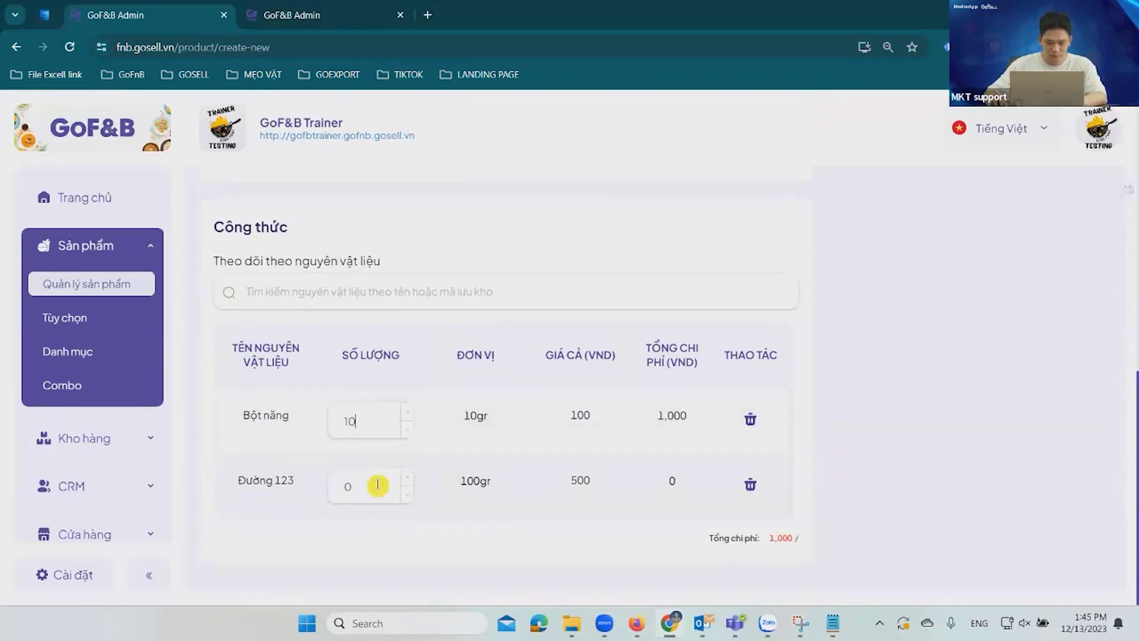
left_click_drag(377, 485, 325, 485)
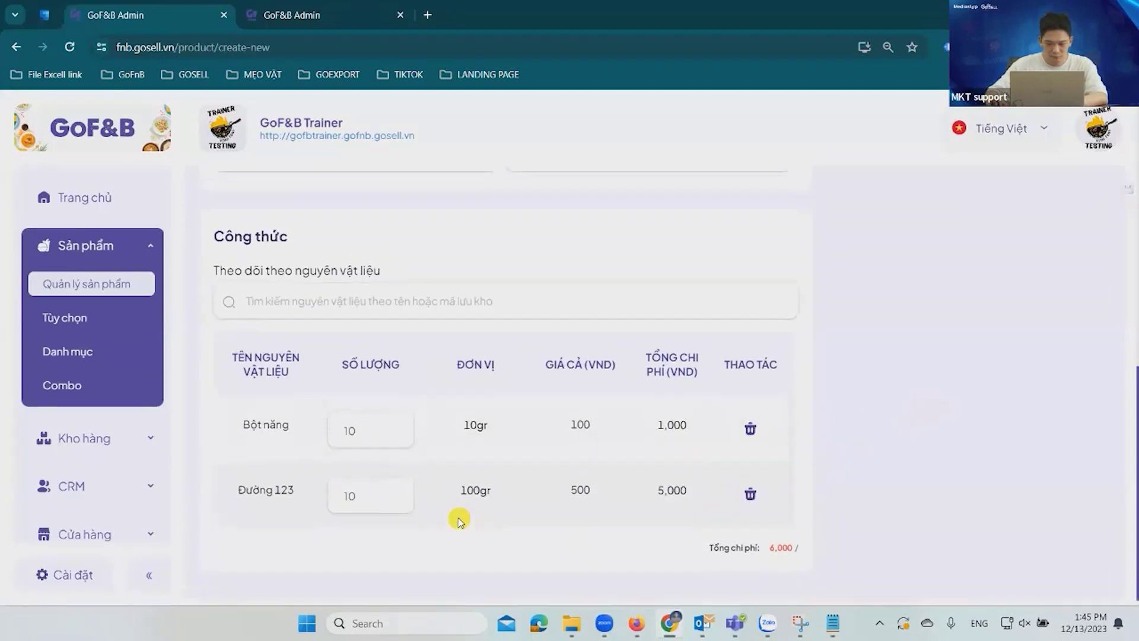
scroll(681, 516, "up", 5)
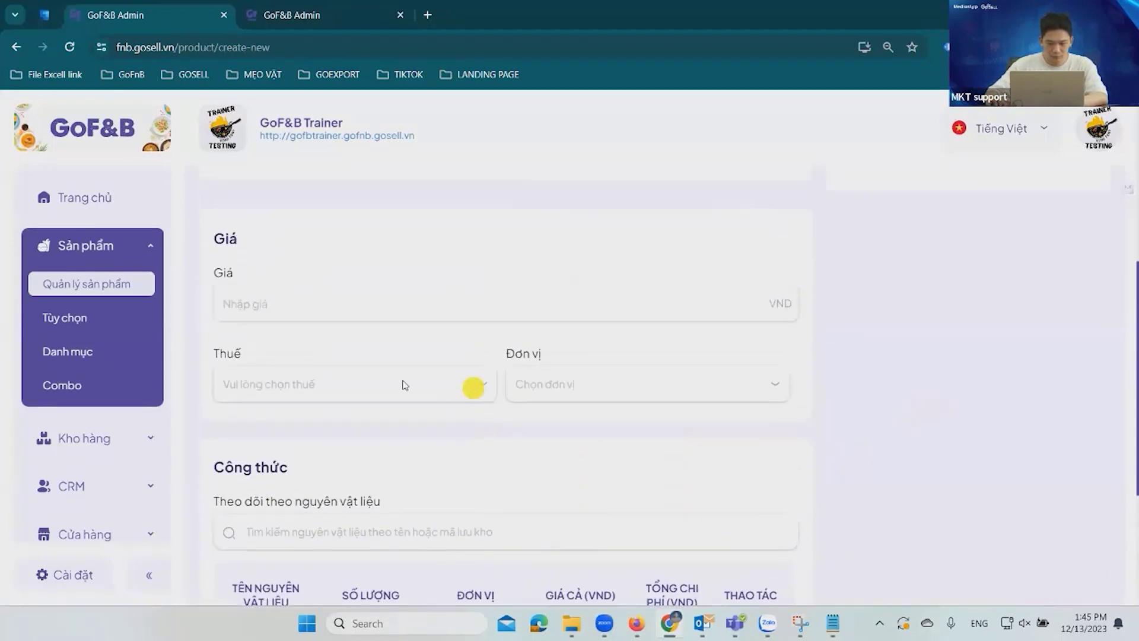
left_click(299, 361)
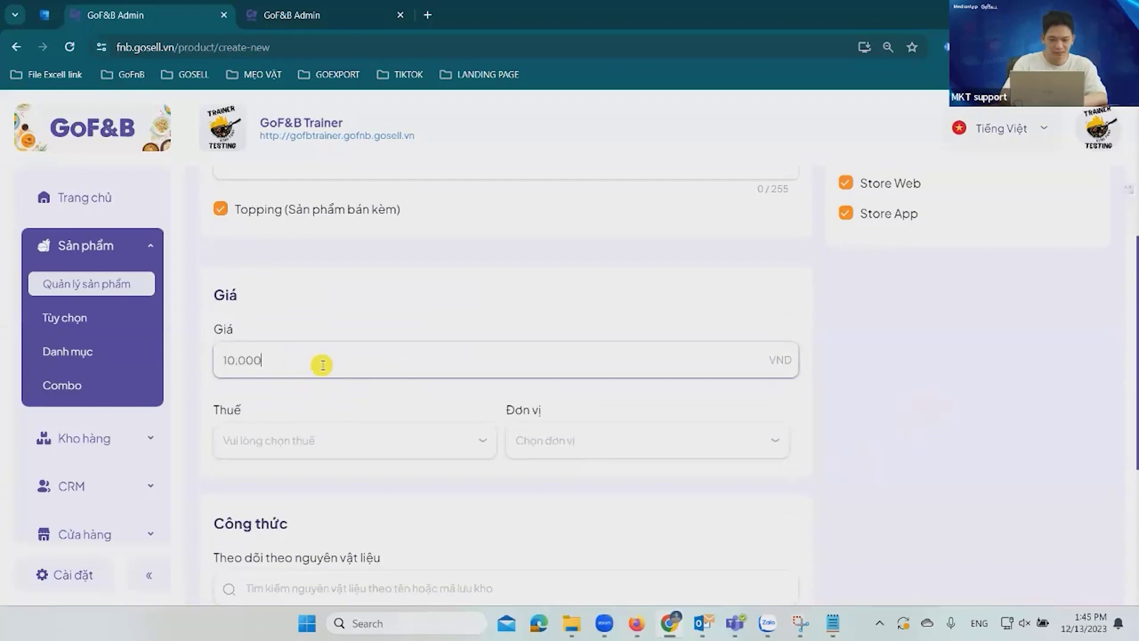
left_click(546, 314)
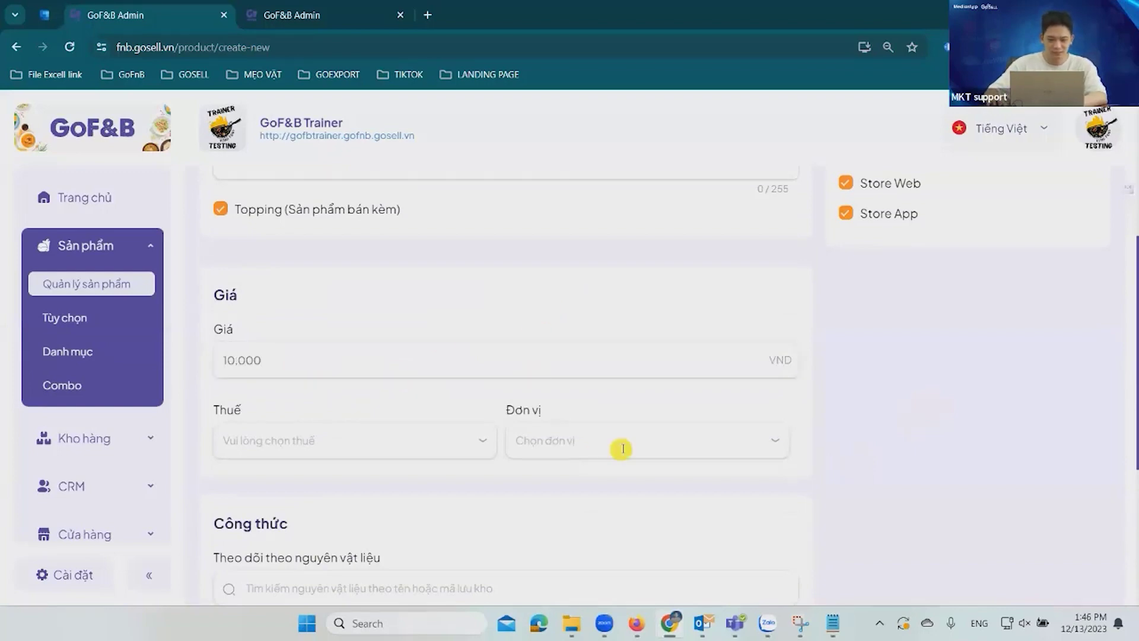
Choose Phần as the topping's unit
scroll(651, 439, "down", 1)
scroll(734, 433, "up", 5)
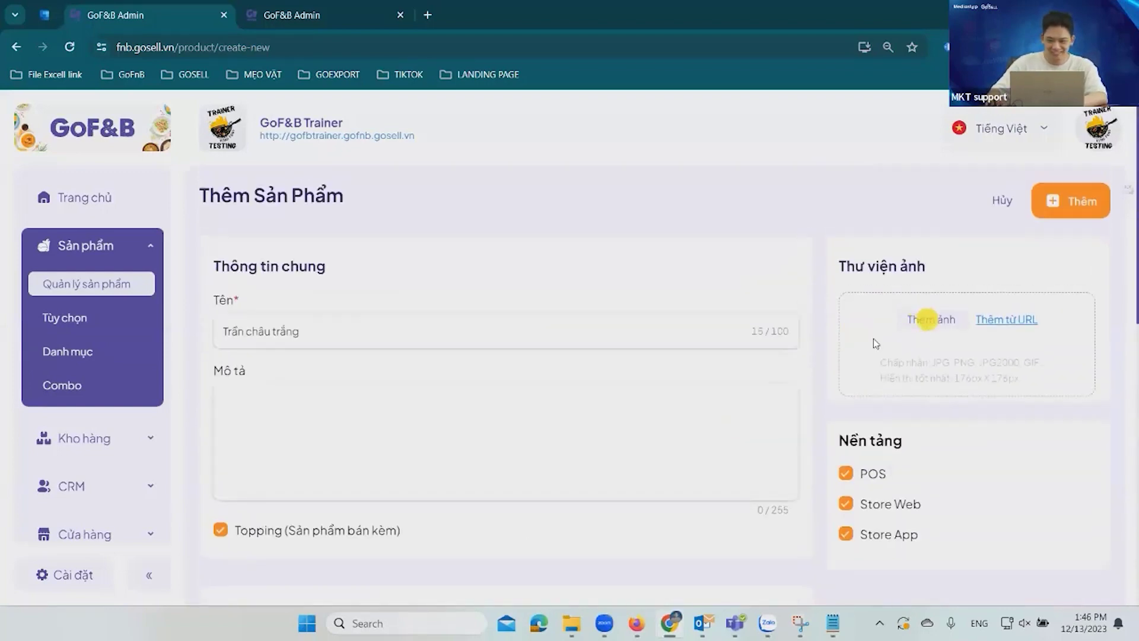
scroll(933, 320, "down", 6)
scroll(572, 261, "down", 1)
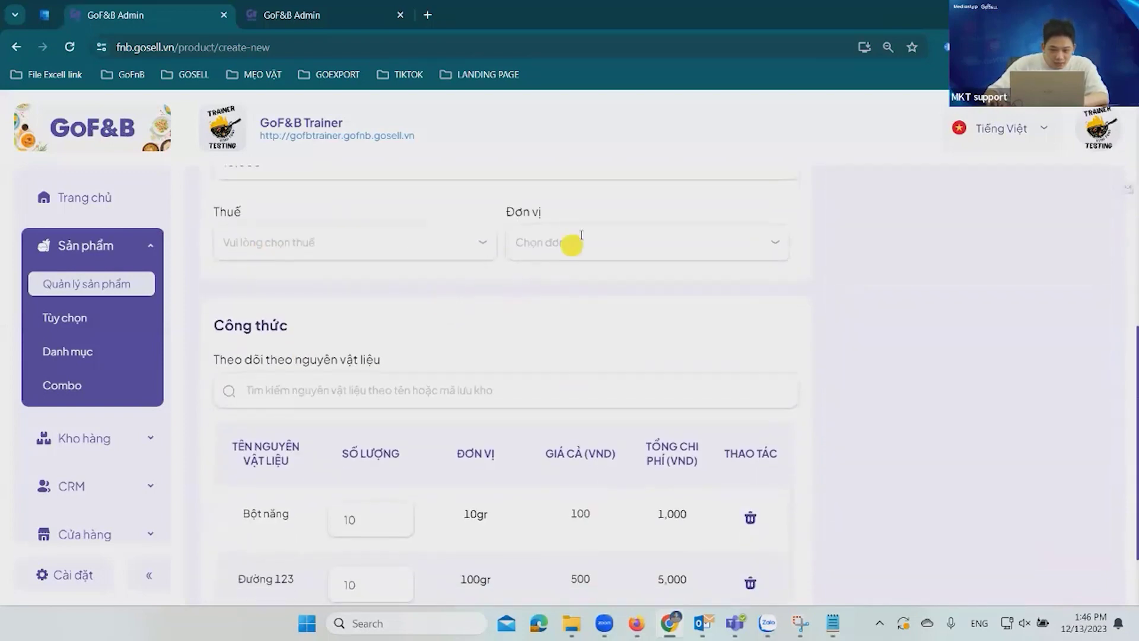
left_click(577, 242)
scroll(586, 371, "down", 6)
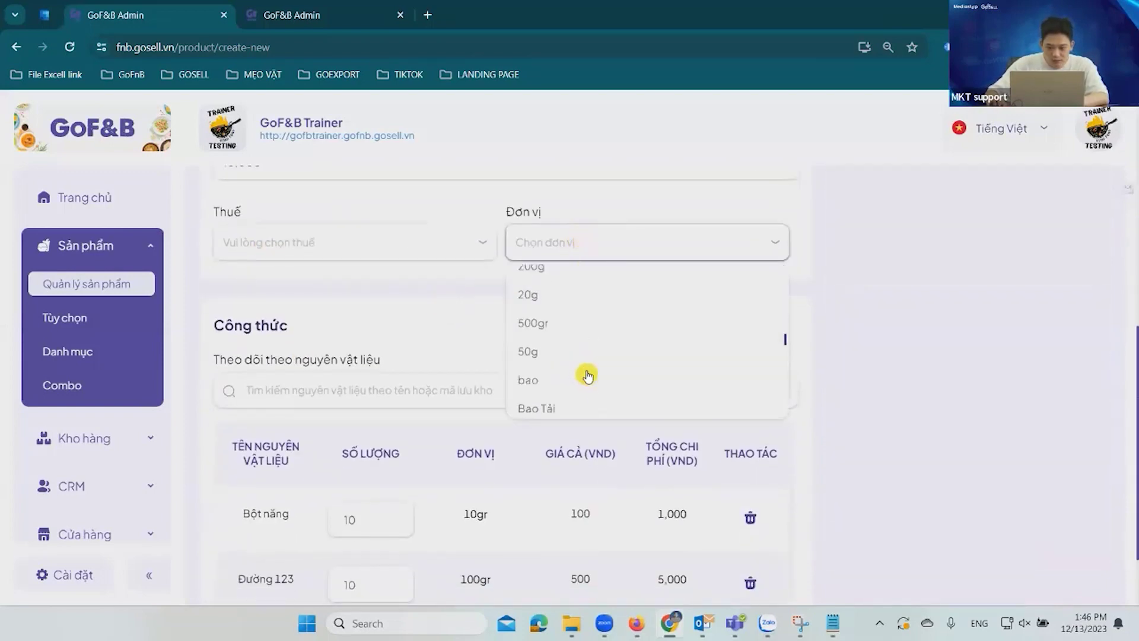
type("pha")
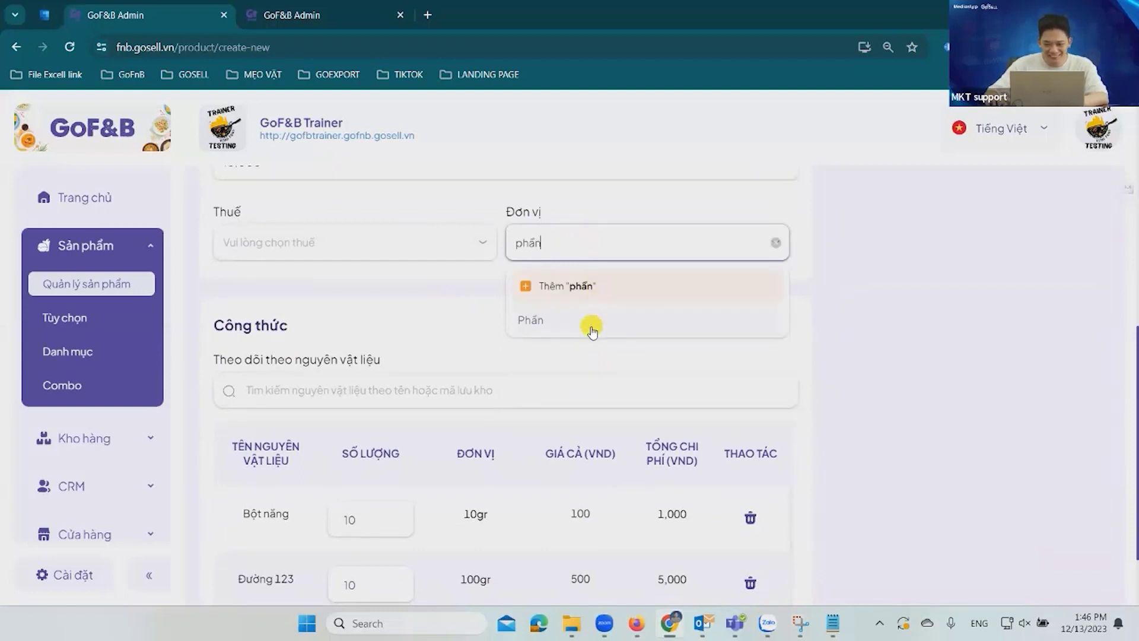
Set the unit of the Trân châu trắng topping to the existing Phần and save the new product
left_click(591, 325)
scroll(870, 300, "up", 10)
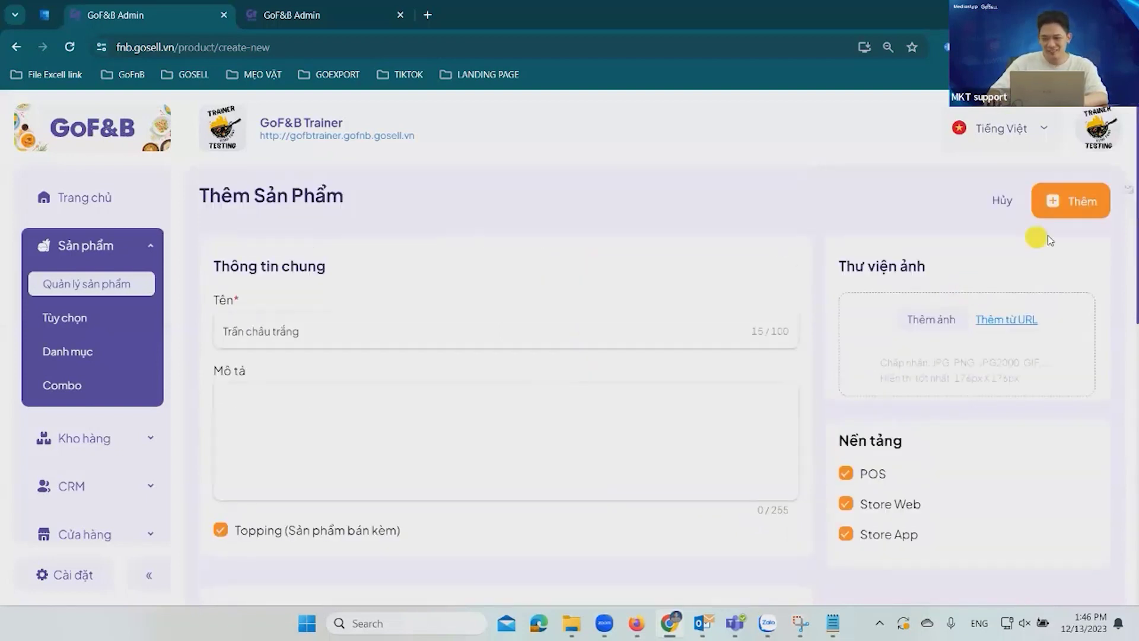
left_click(1076, 208)
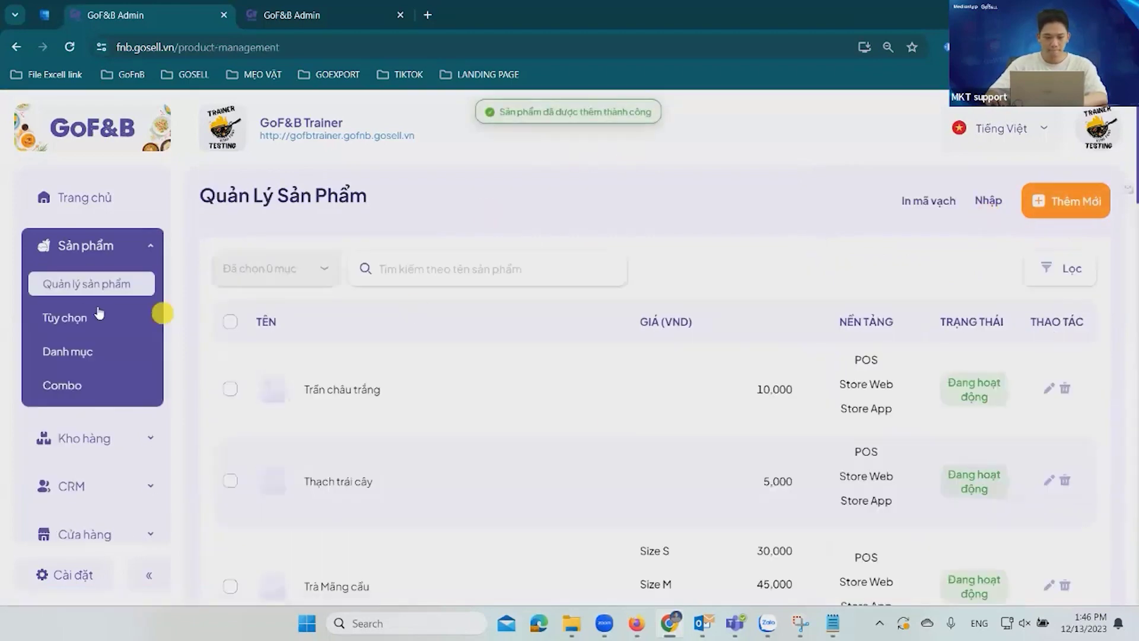
left_click(1086, 200)
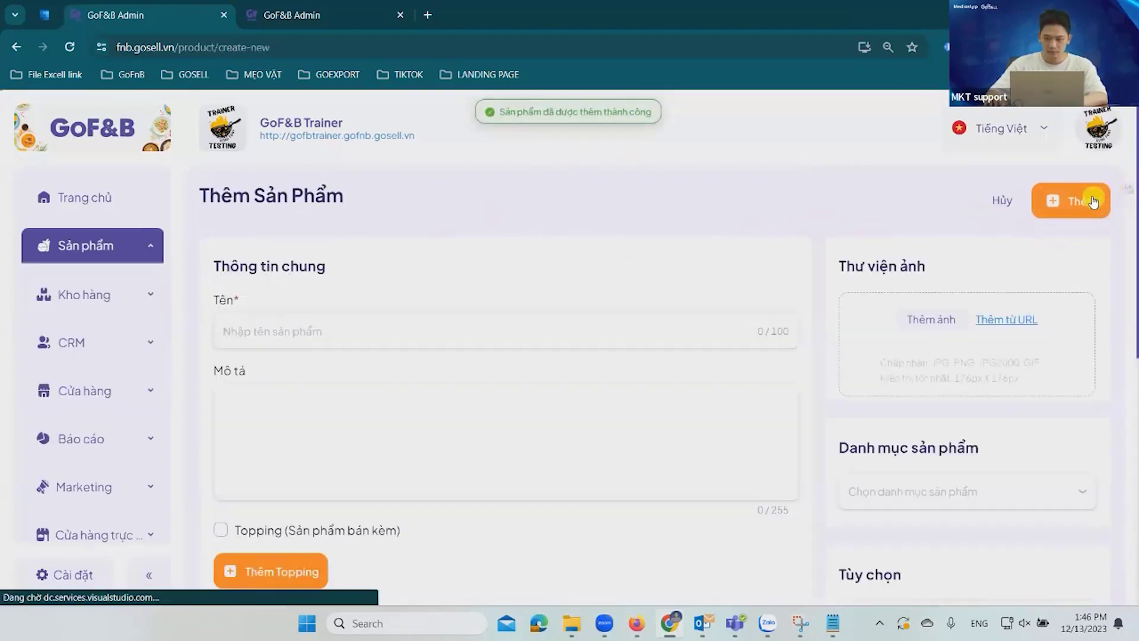
left_click(395, 331)
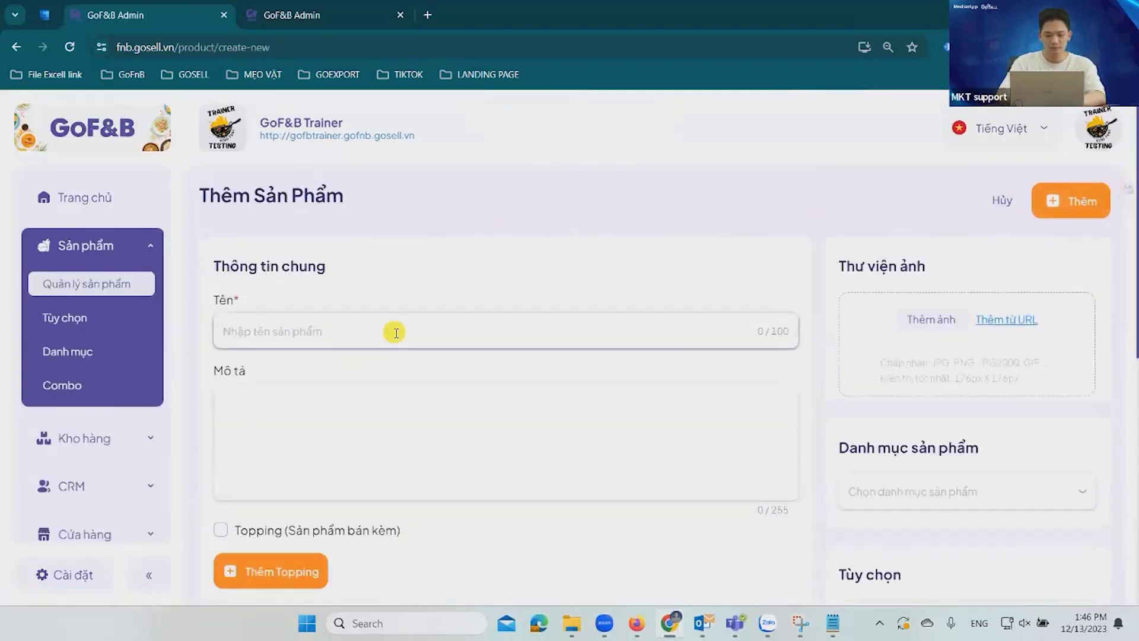
scroll(394, 332, "down", 5)
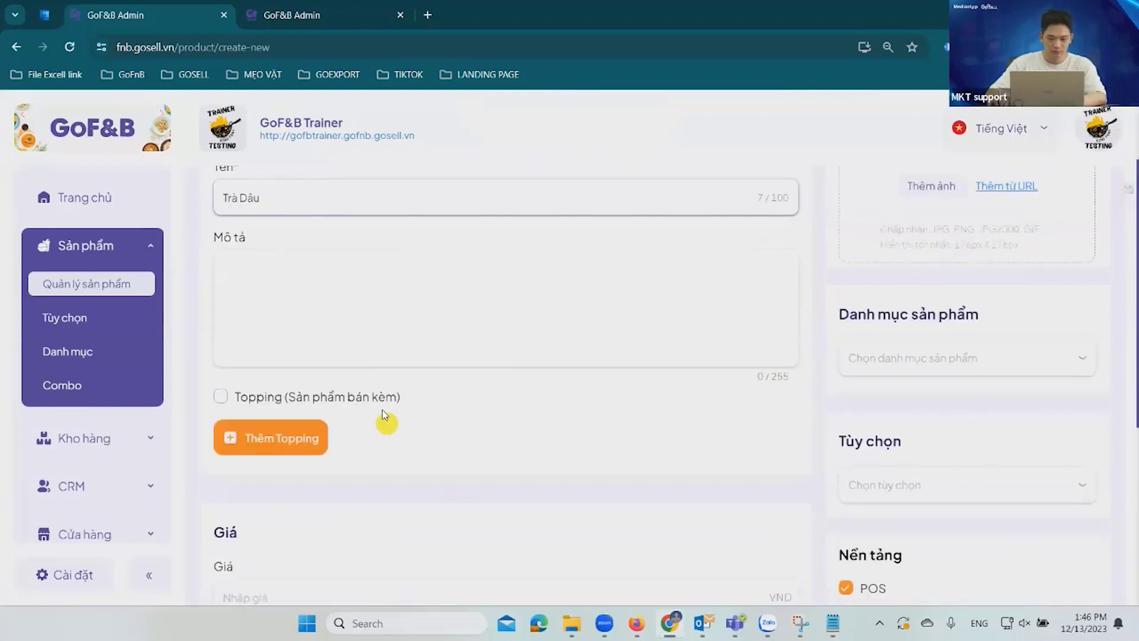
left_click(268, 235)
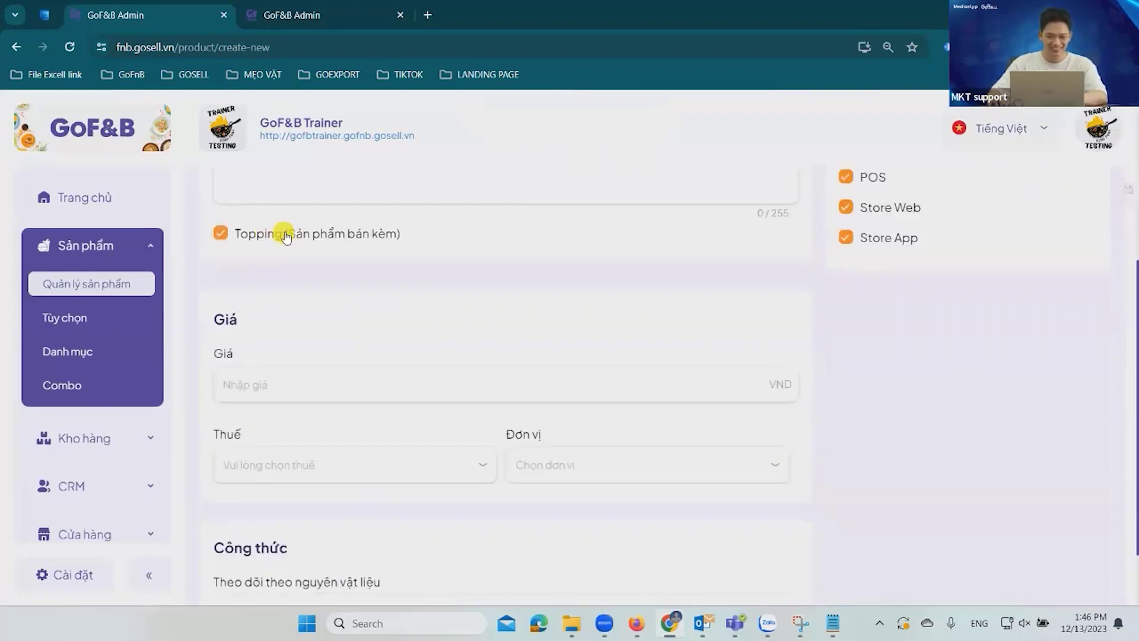
scroll(389, 280, "down", 1)
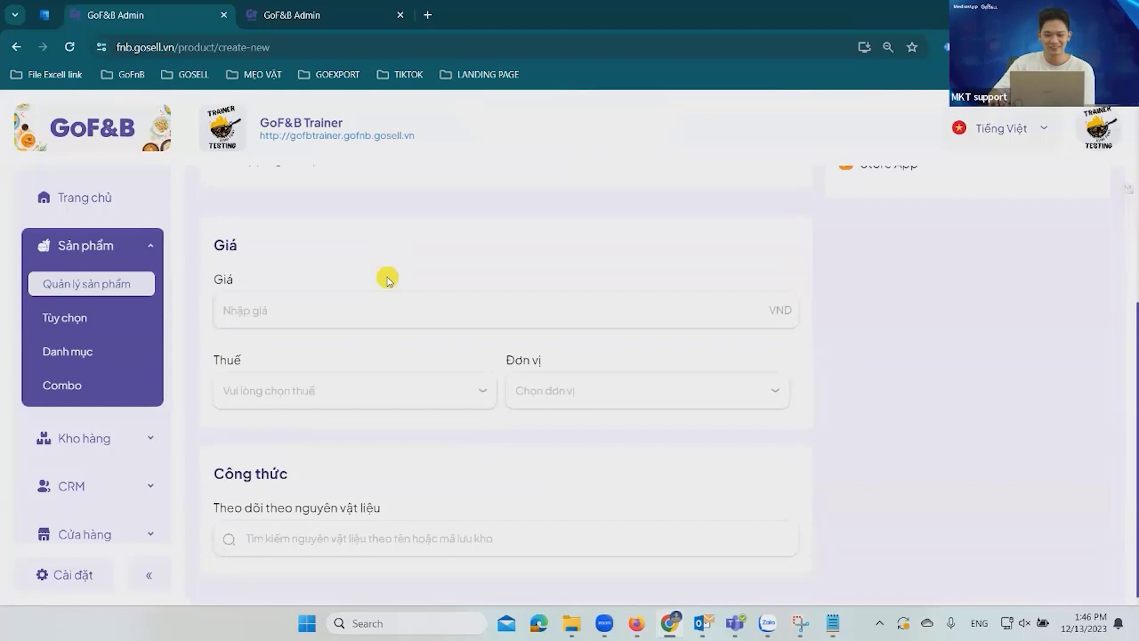
left_click(297, 315)
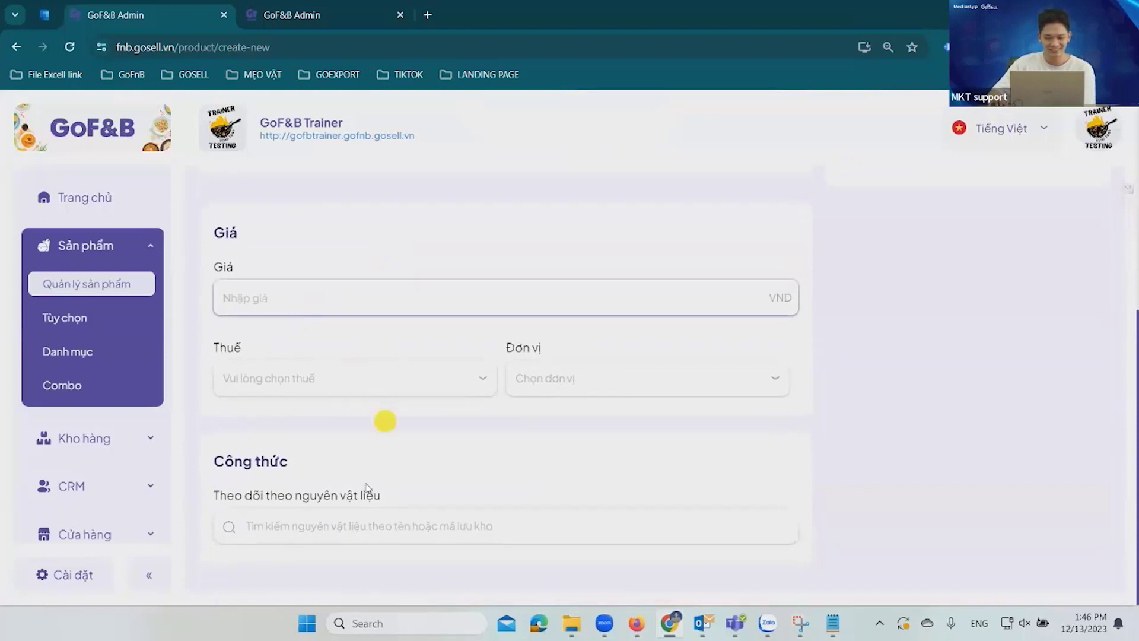
left_click(360, 526)
scroll(407, 344, "up", 1)
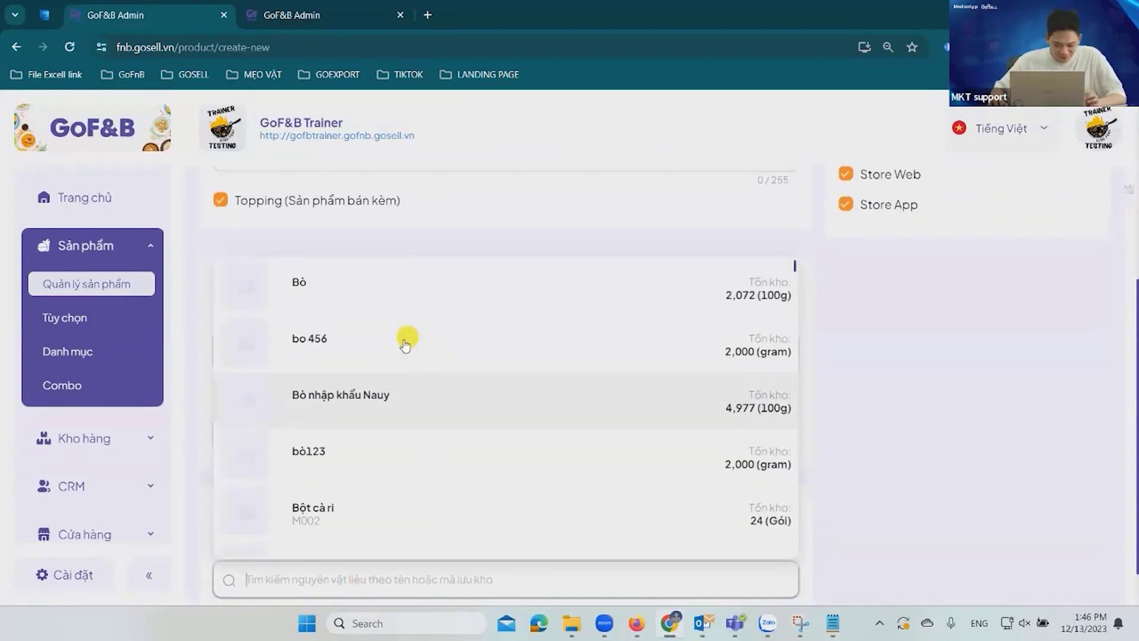
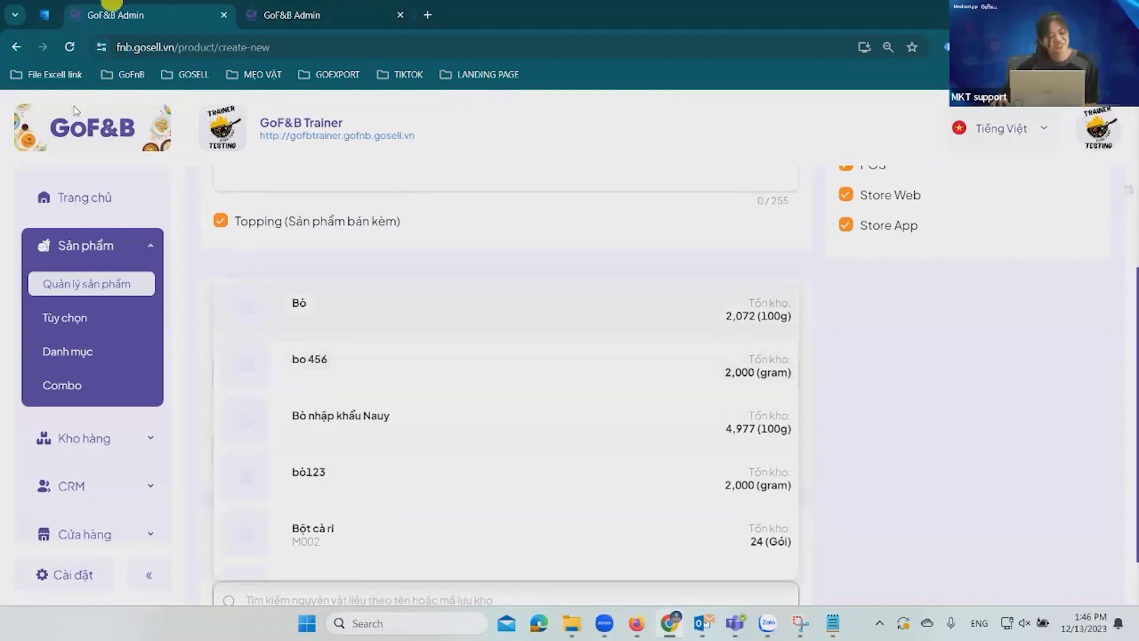
Discard the unsaved product and start a new inventory material named "Dâu 1"
left_click(108, 448)
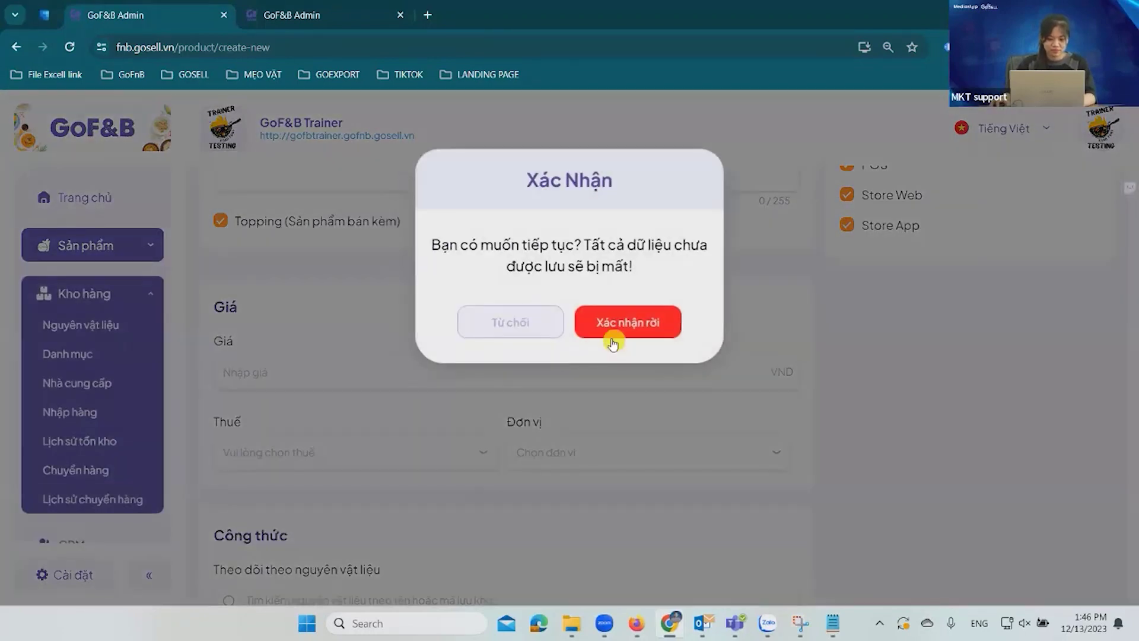
left_click(614, 324)
left_click(103, 329)
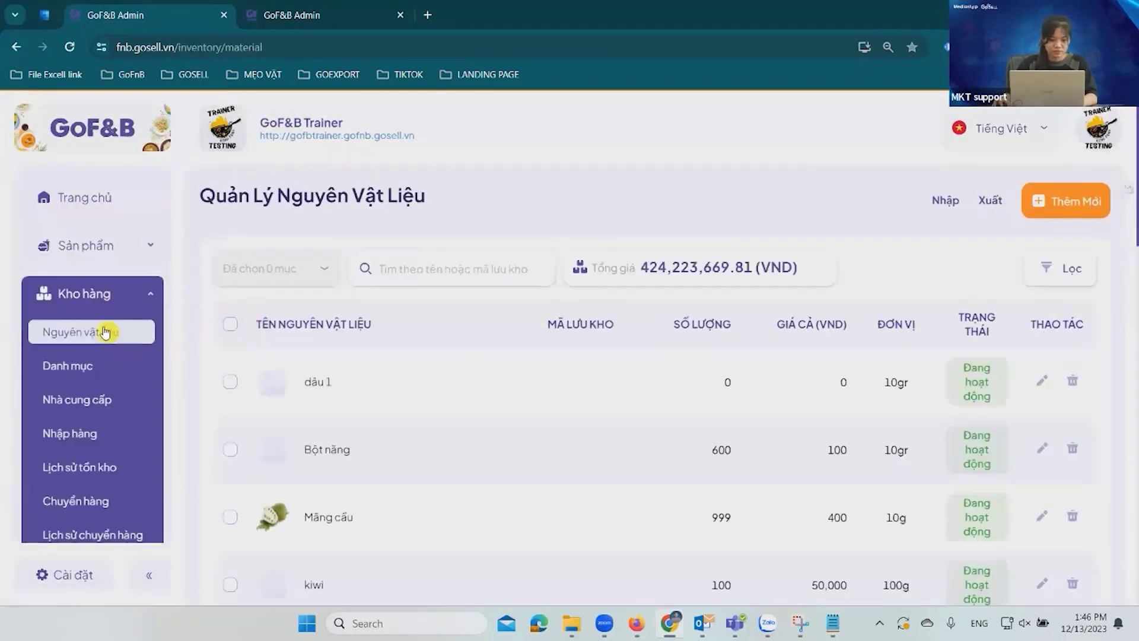
left_click(1075, 200)
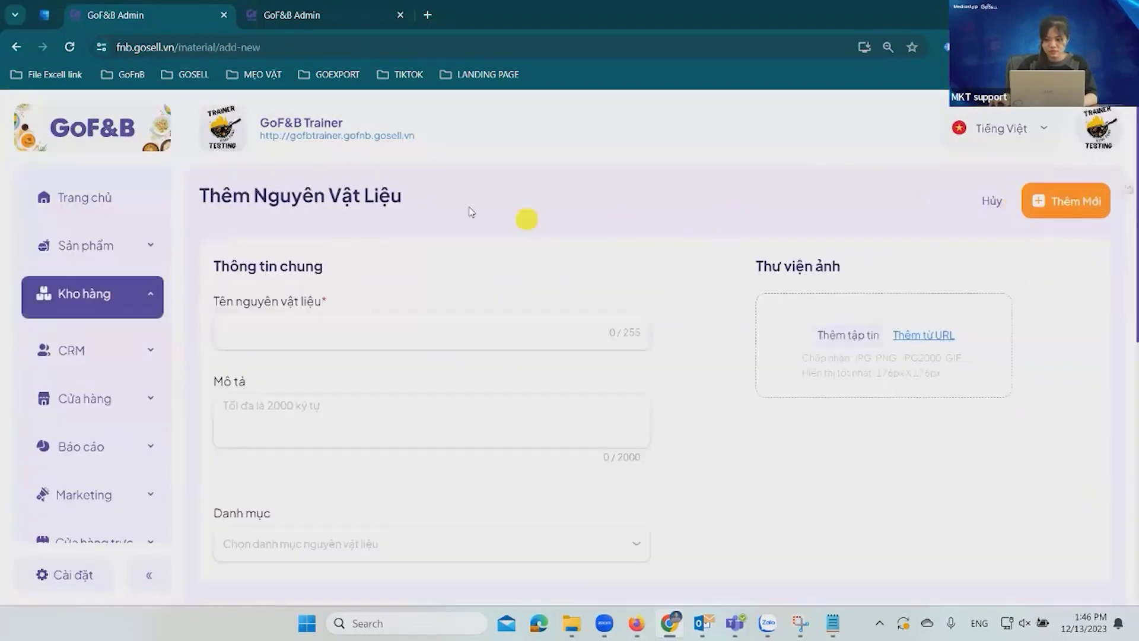
left_click(323, 337)
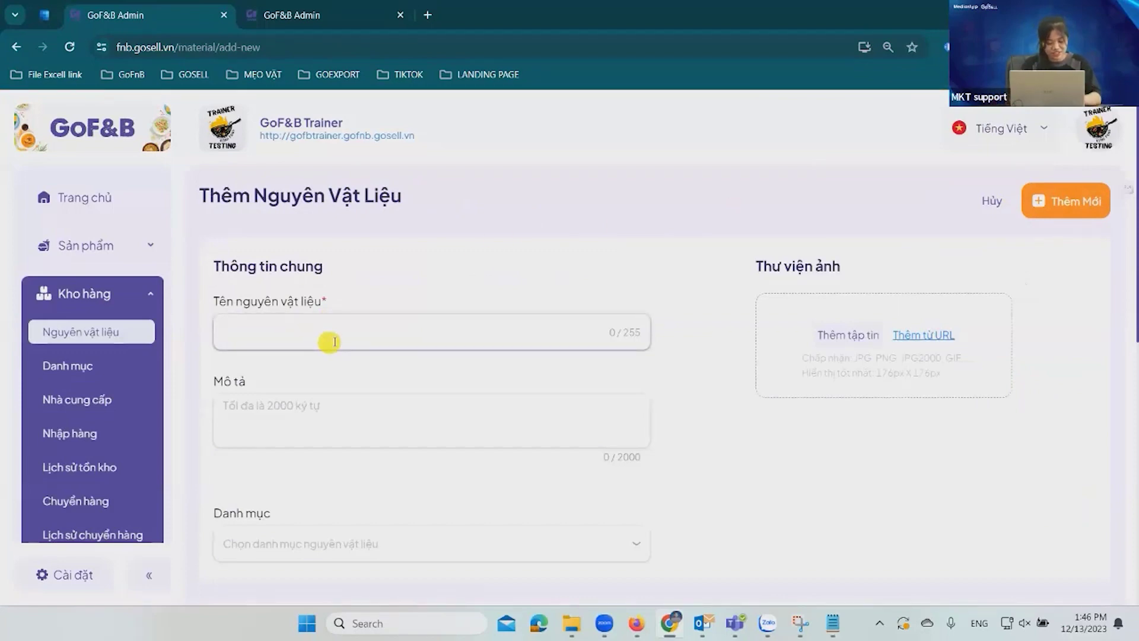
type("Dâu ")
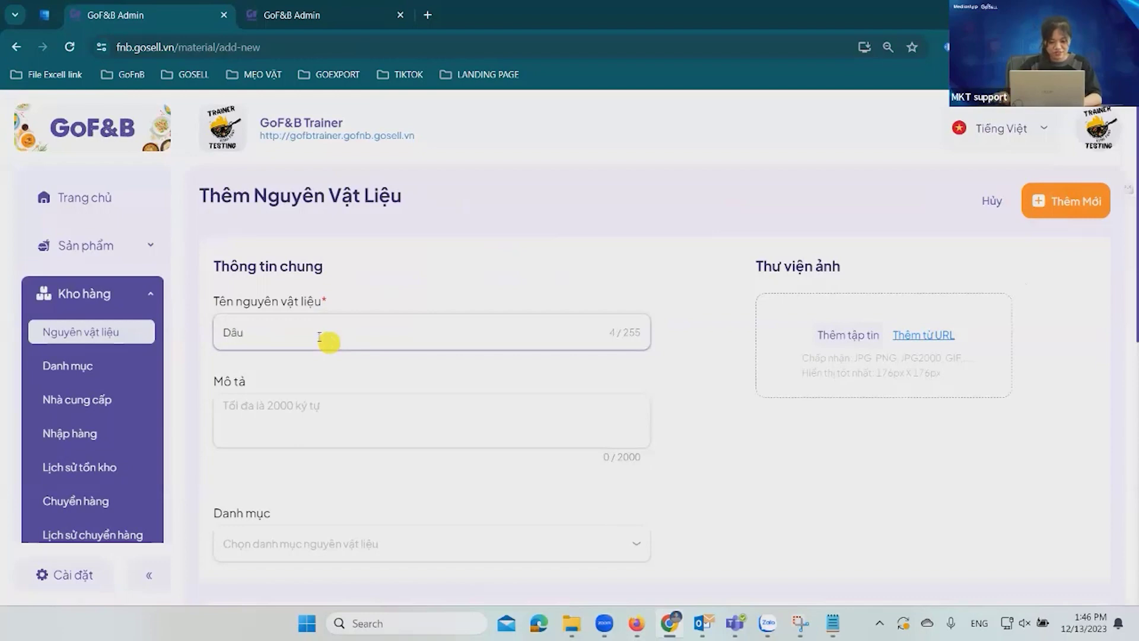
type("1")
Set the material's base unit to 10gr
scroll(356, 409, "down", 3)
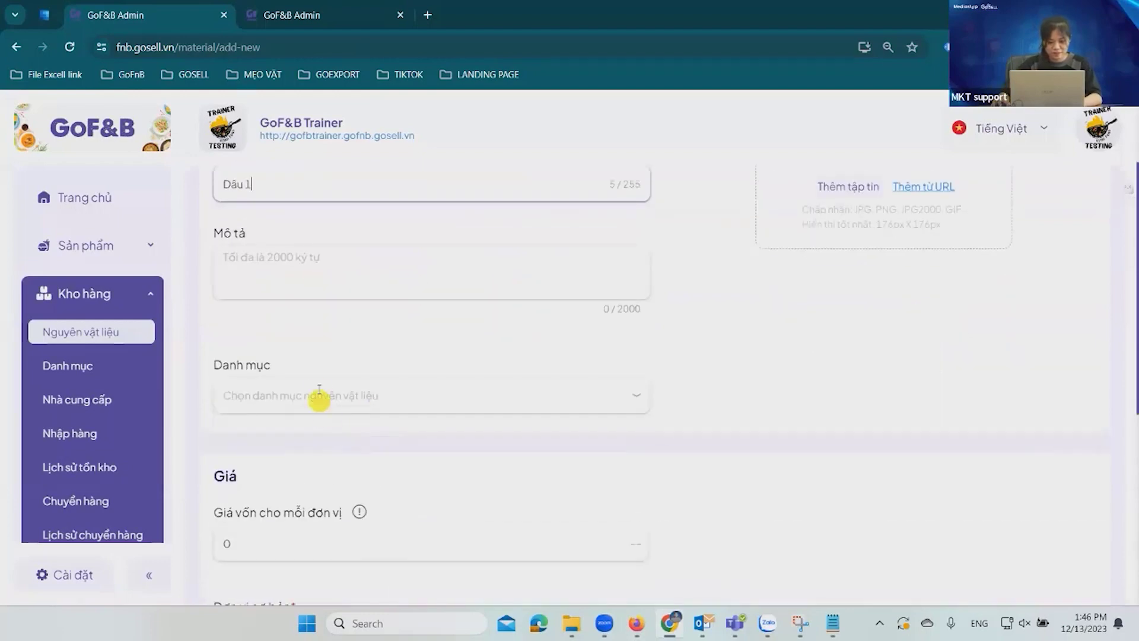
scroll(285, 471, "down", 2)
left_click(287, 470)
scroll(478, 452, "down", 4)
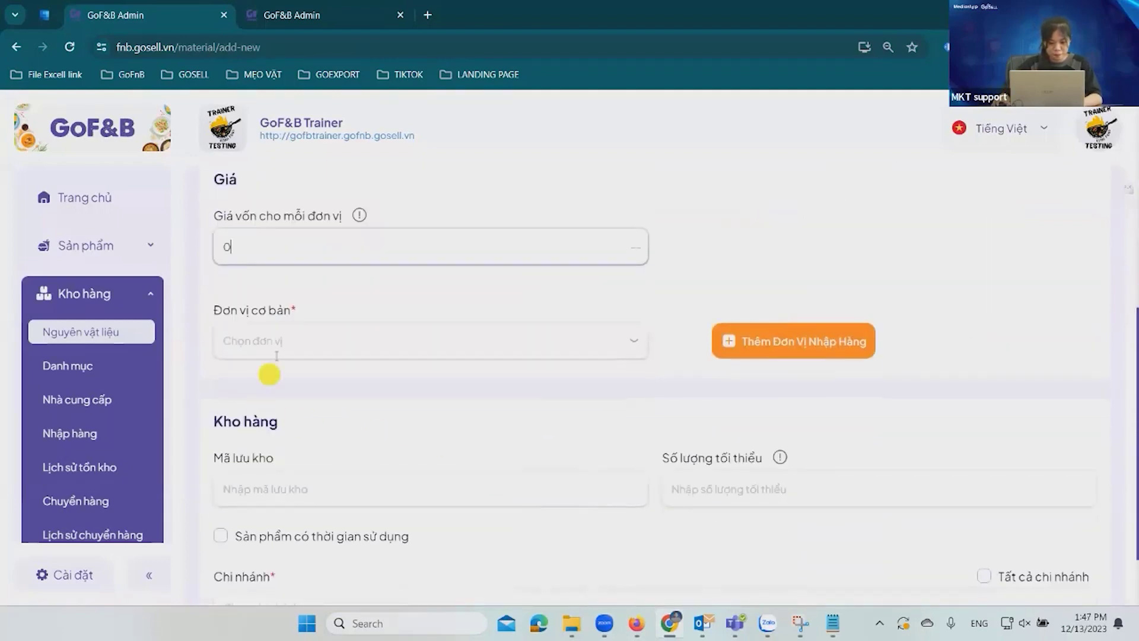
left_click(364, 335)
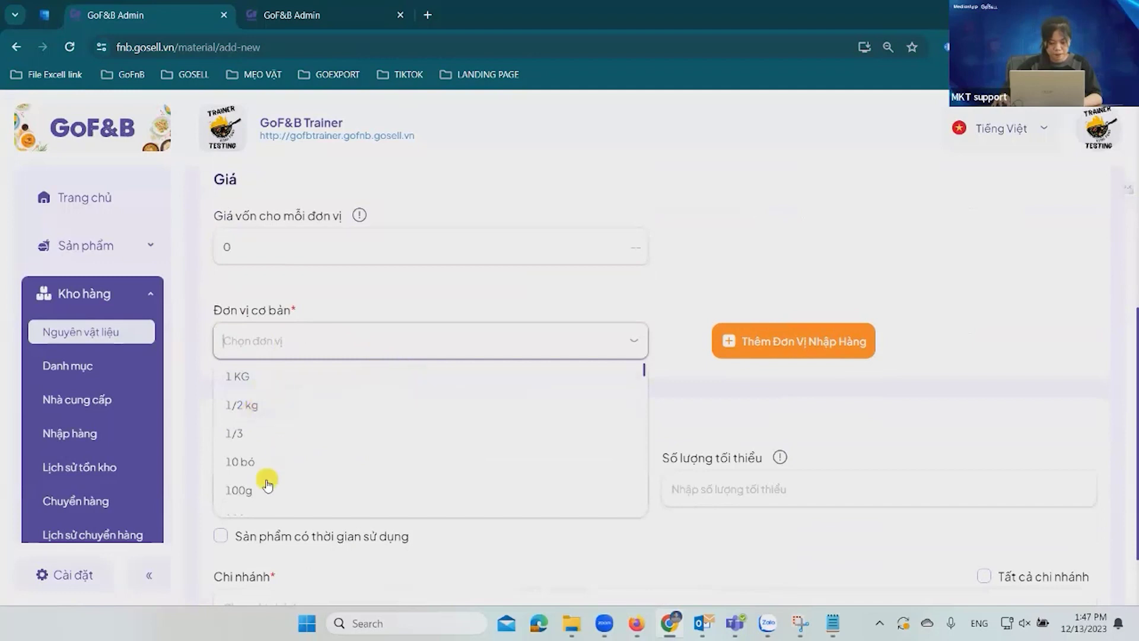
left_click(250, 499)
left_click(296, 337)
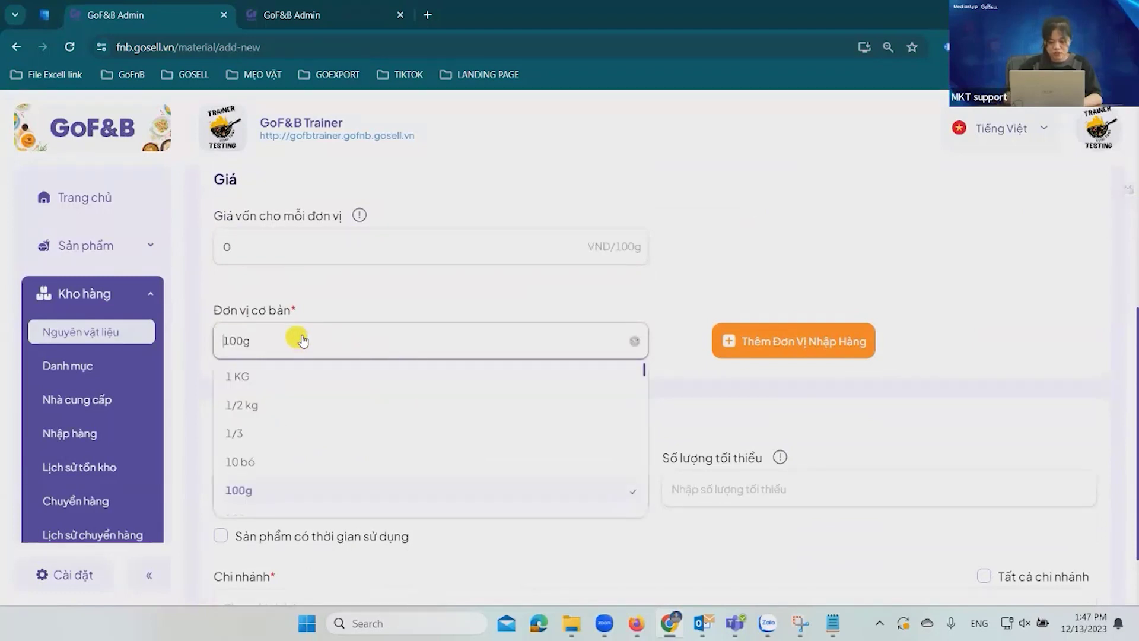
type("10")
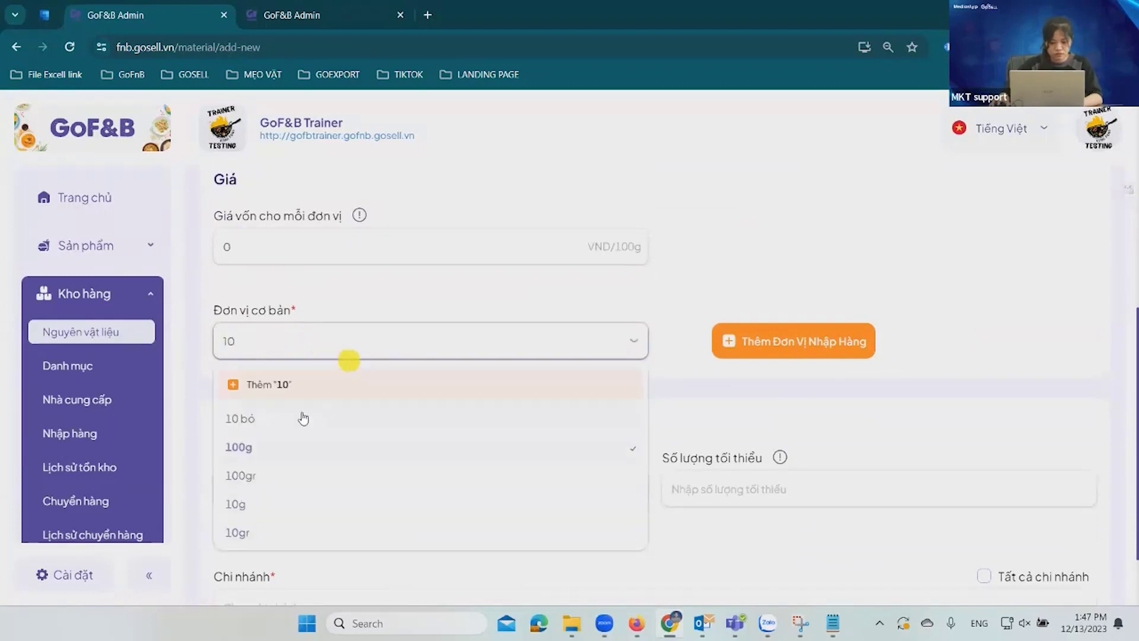
left_click(244, 534)
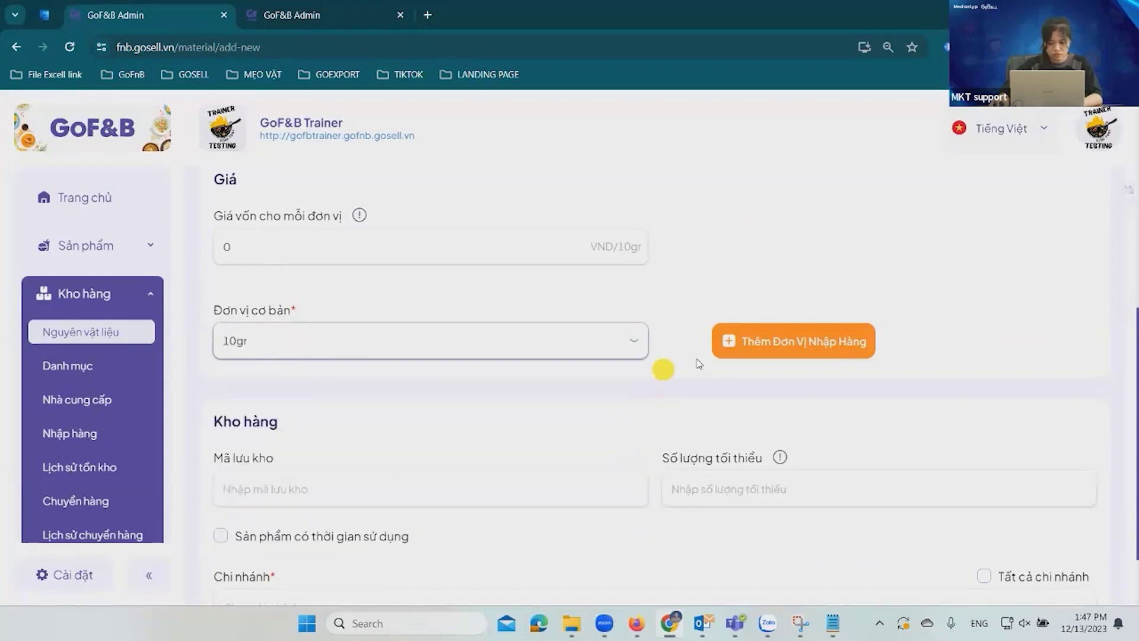
Add a purchase unit of 1kg to the material, converted as 100 base units of 10gr
left_click(725, 341)
left_click(656, 271)
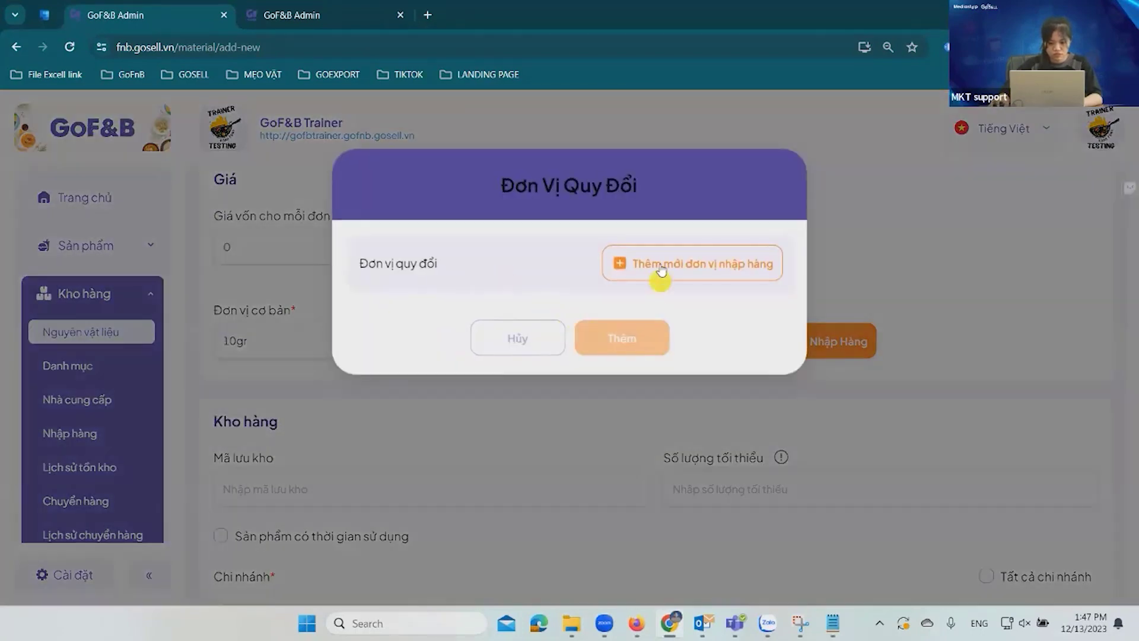
left_click(429, 356)
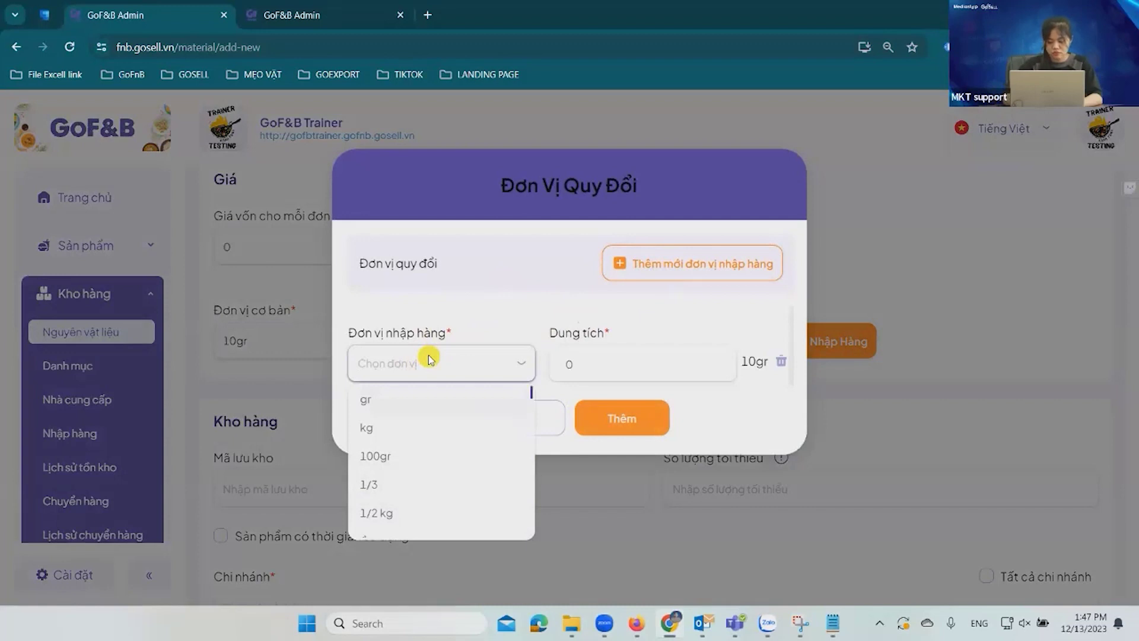
type("1")
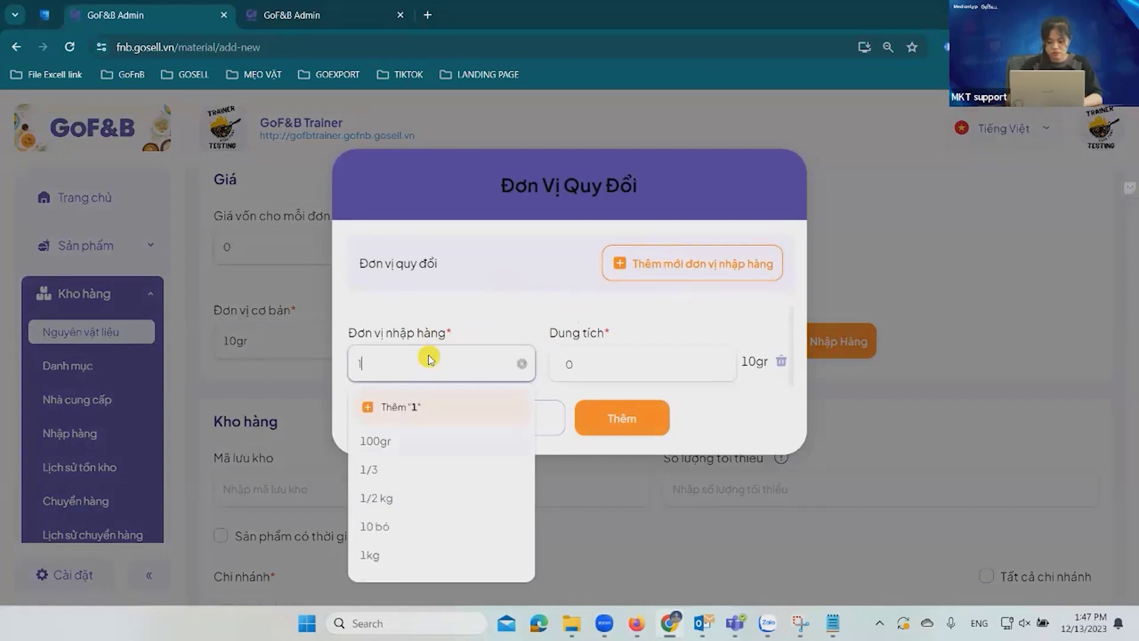
type("kg")
left_click(389, 418)
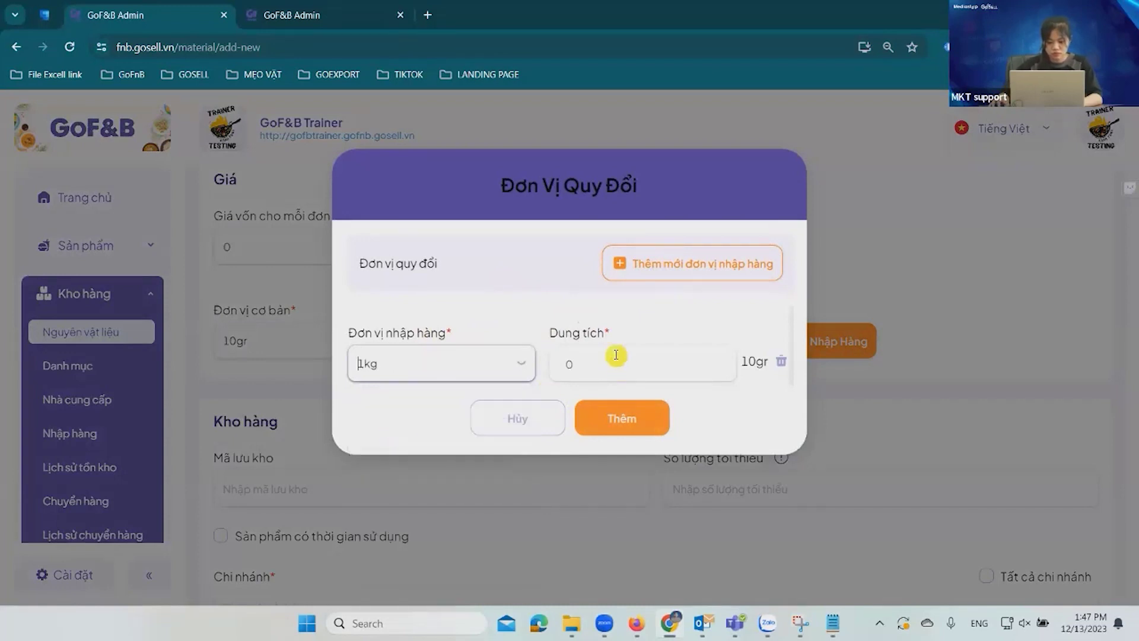
left_click(607, 358)
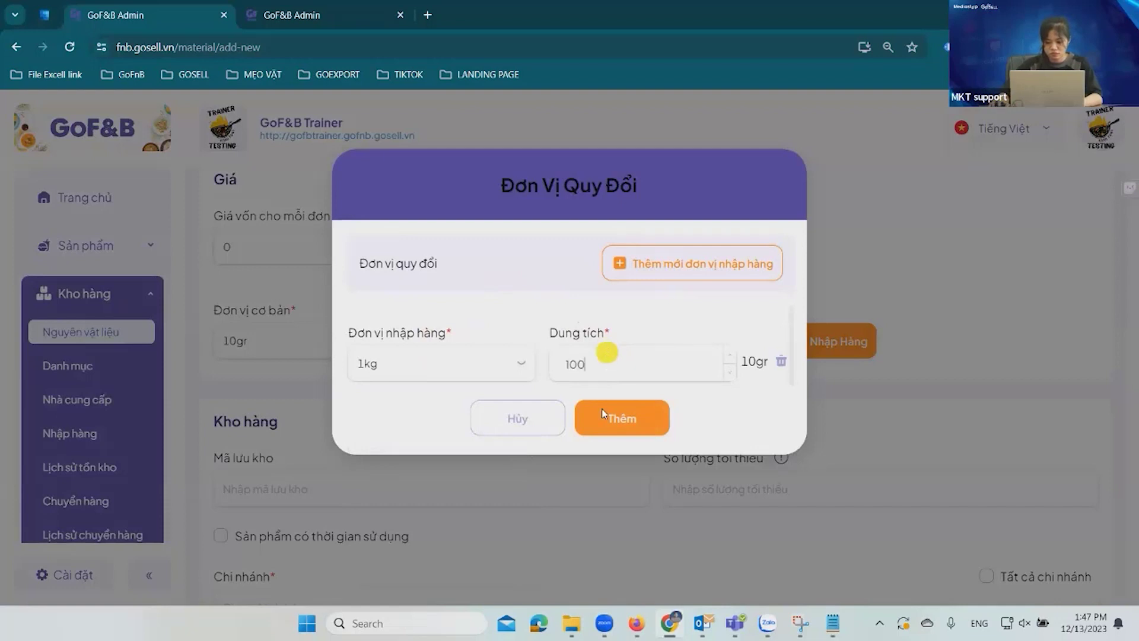
left_click(643, 424)
Assign the material to all branches with a quantity of 0 for Quận Tân Bình and Quận Tân Phú
scroll(286, 485, "down", 2)
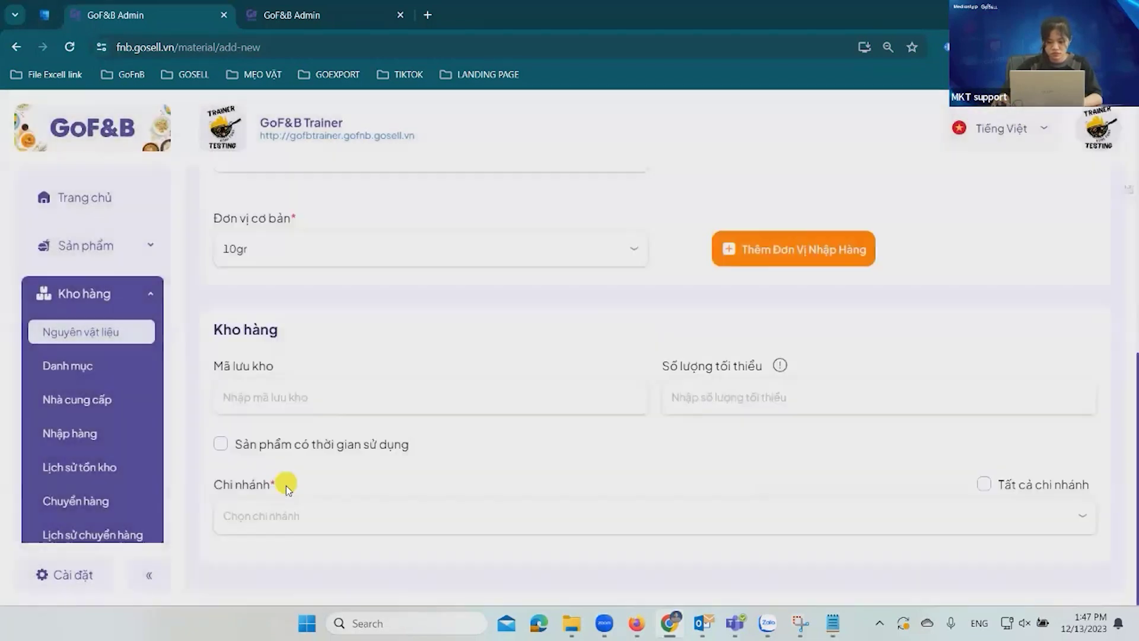
left_click(984, 487)
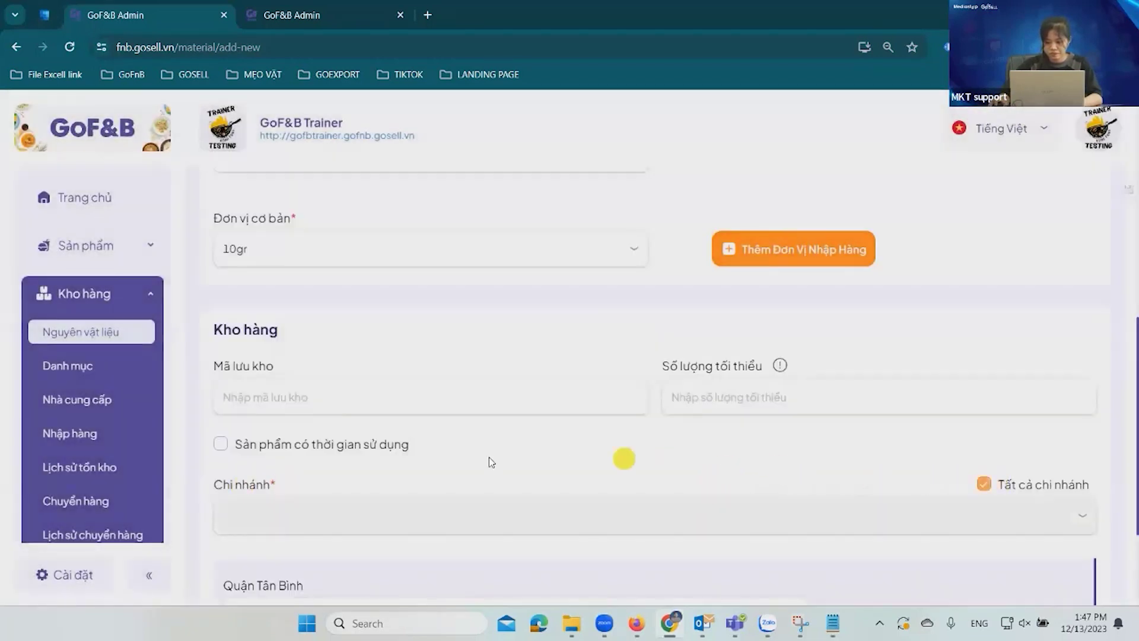
scroll(285, 475, "down", 3)
left_click(294, 460)
left_click(268, 530)
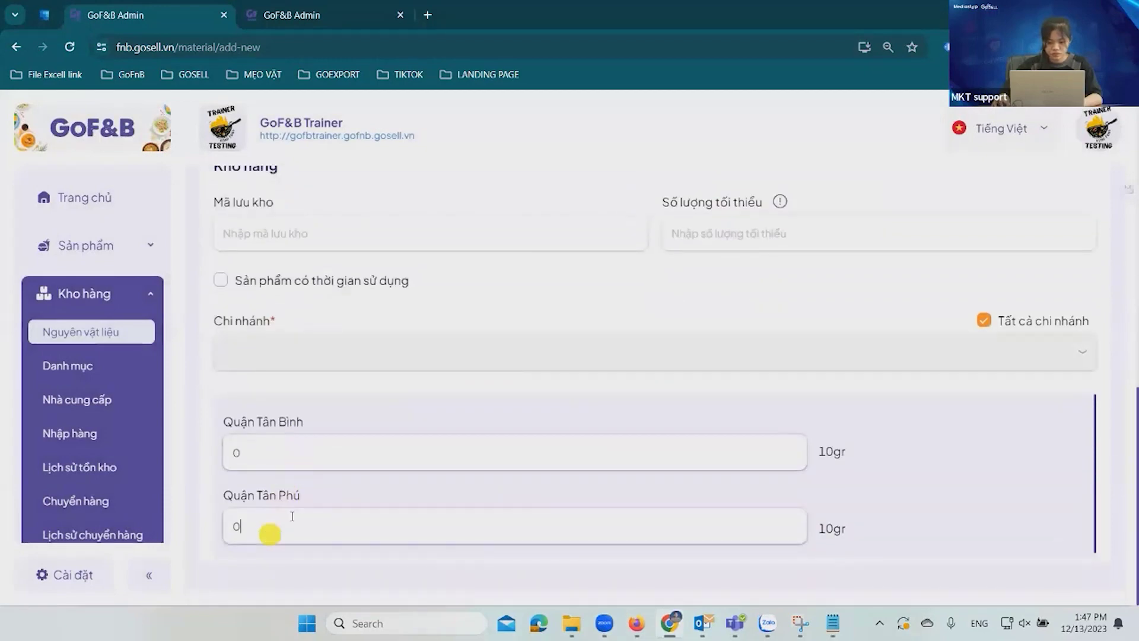
Submit the new material, inserting a second space before the 1 in its name Dâu 1 and submitting it again
scroll(791, 356, "up", 10)
left_click(1070, 202)
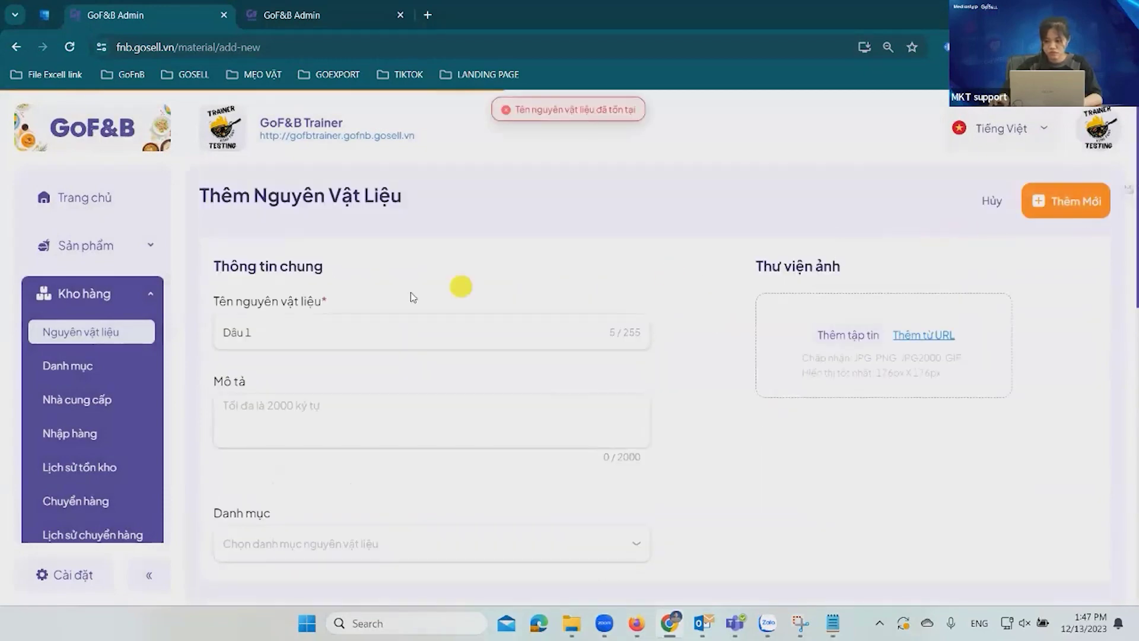
left_click(303, 340)
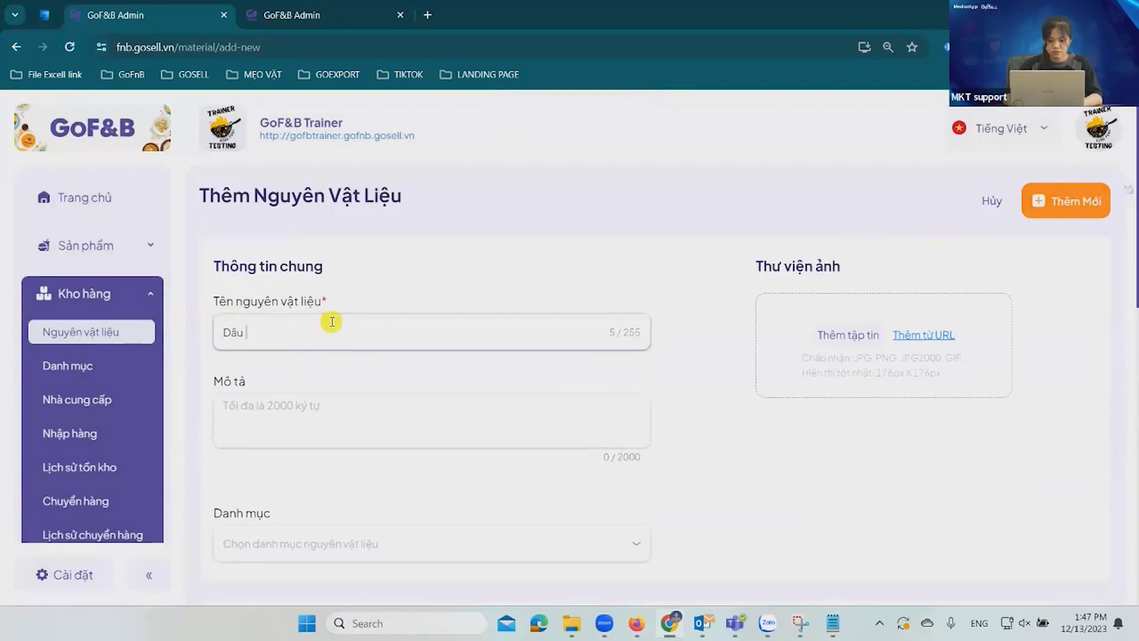
left_click(1047, 205)
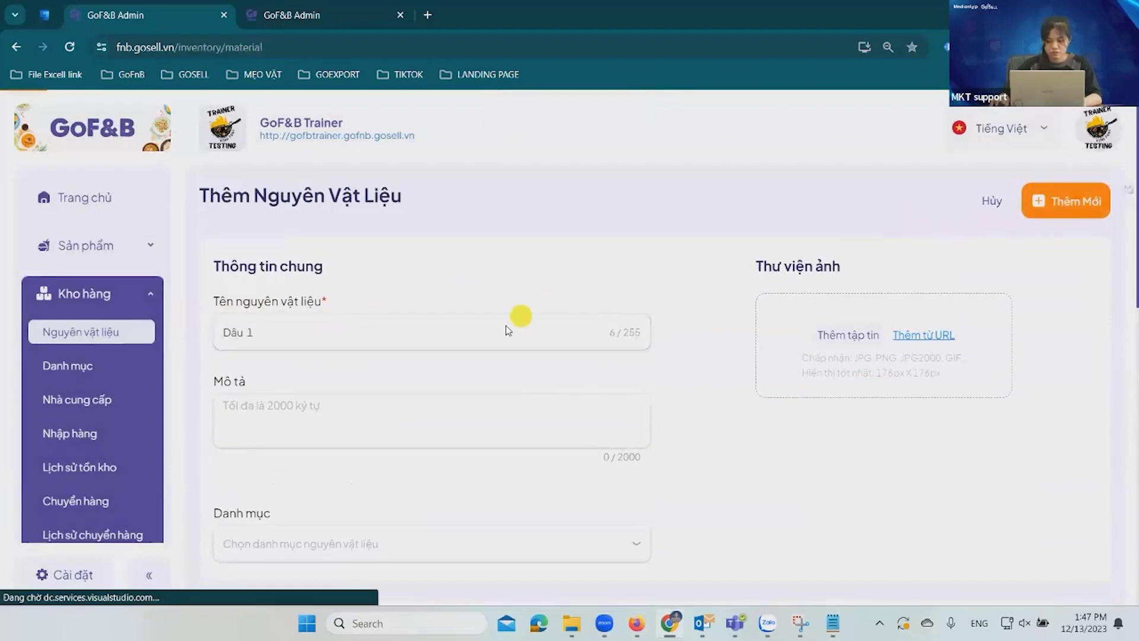
Start a new purchase order from supplier Gia vị Hà Nội with Quận Tân Bình as the destination branch
left_click(77, 432)
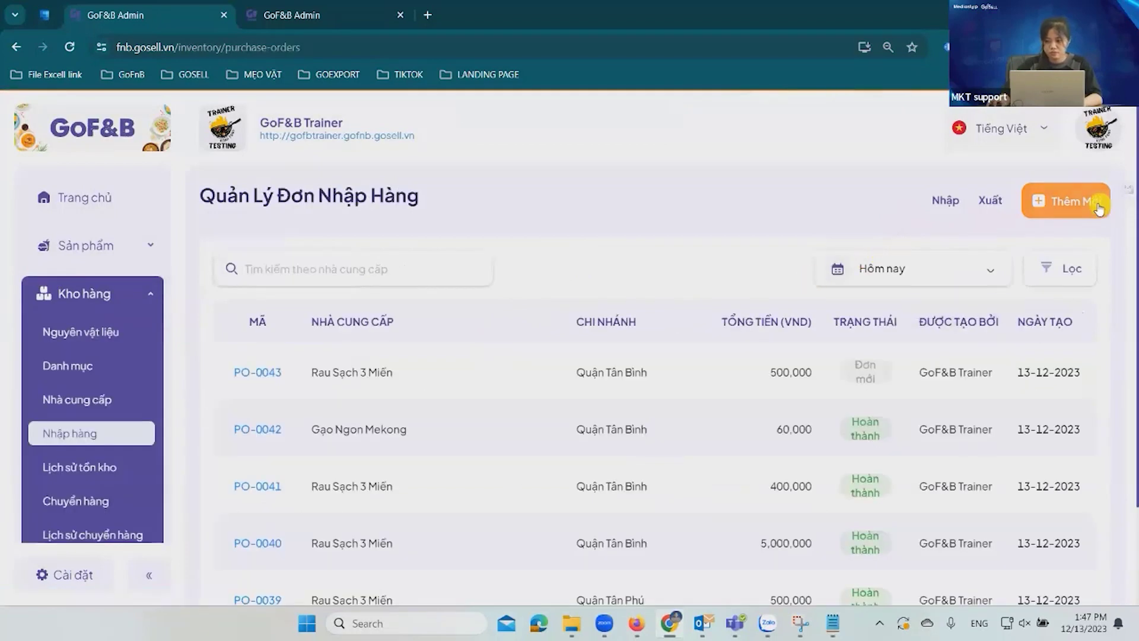
left_click(1066, 201)
left_click(287, 330)
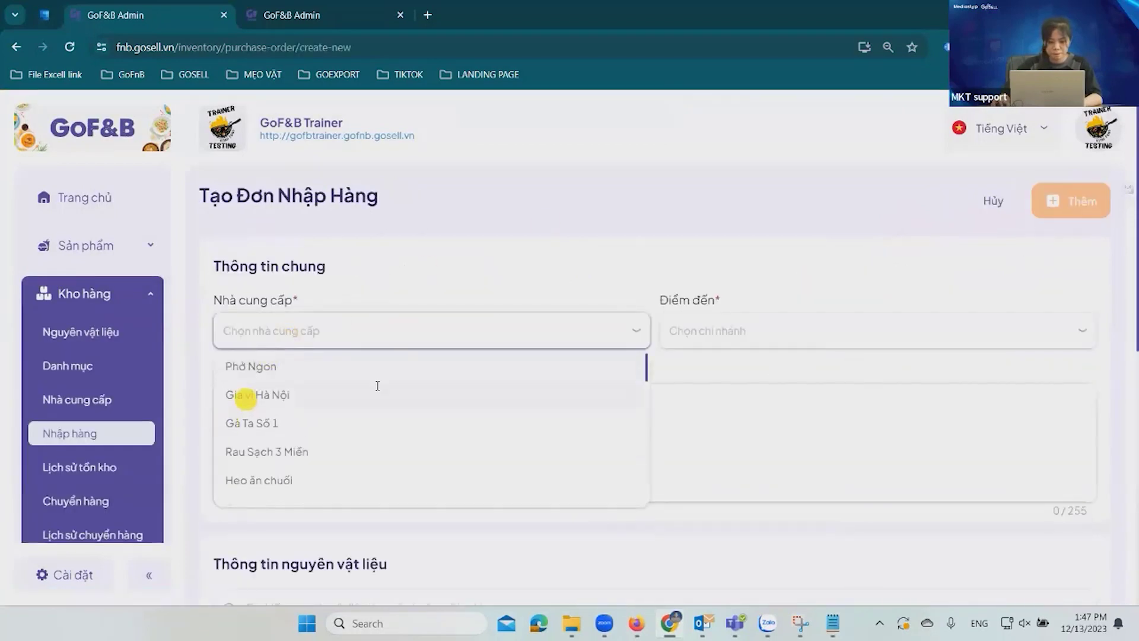
left_click(245, 395)
left_click(721, 330)
left_click(712, 395)
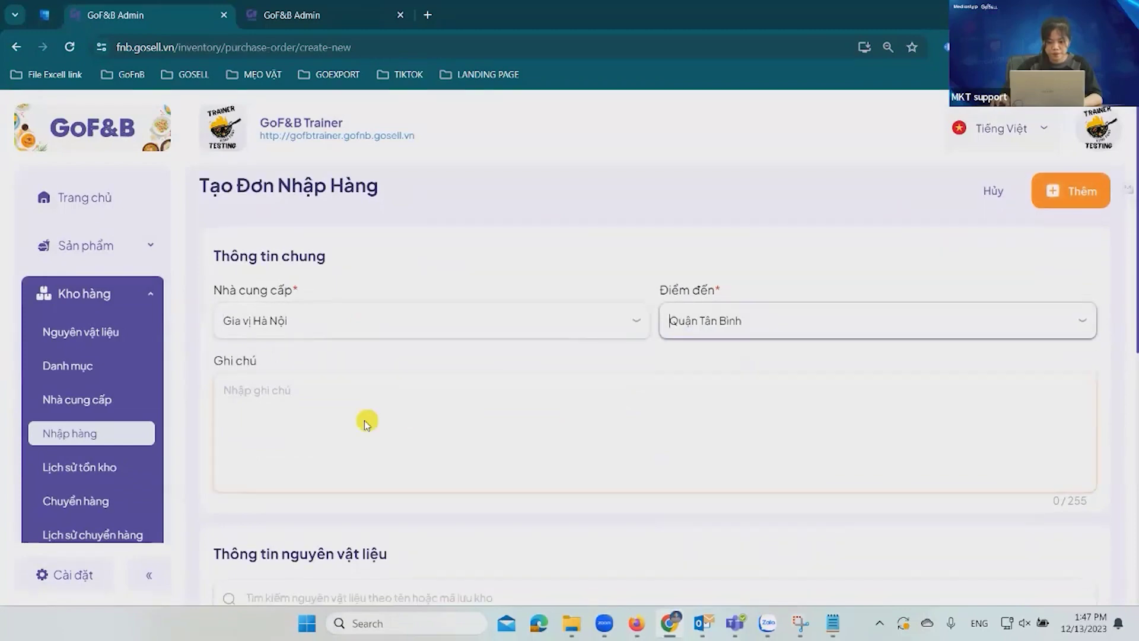
Add the material dâu 1 to the purchase order with a quantity of 100
scroll(365, 420, "down", 7)
scroll(321, 261, "up", 2)
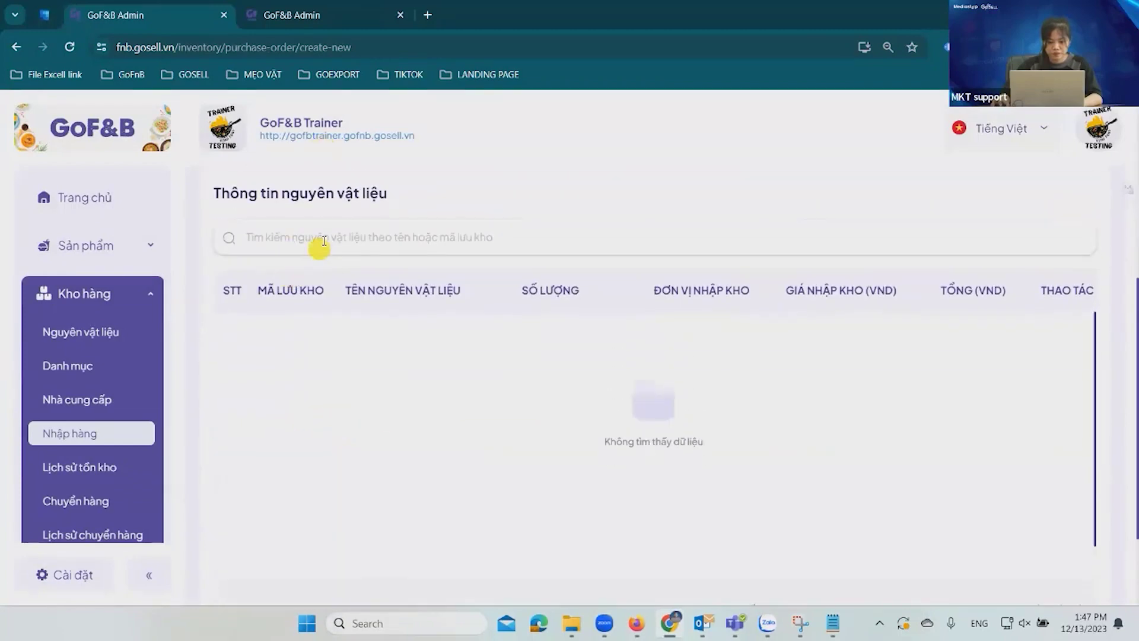
left_click(328, 234)
type("dâu 1")
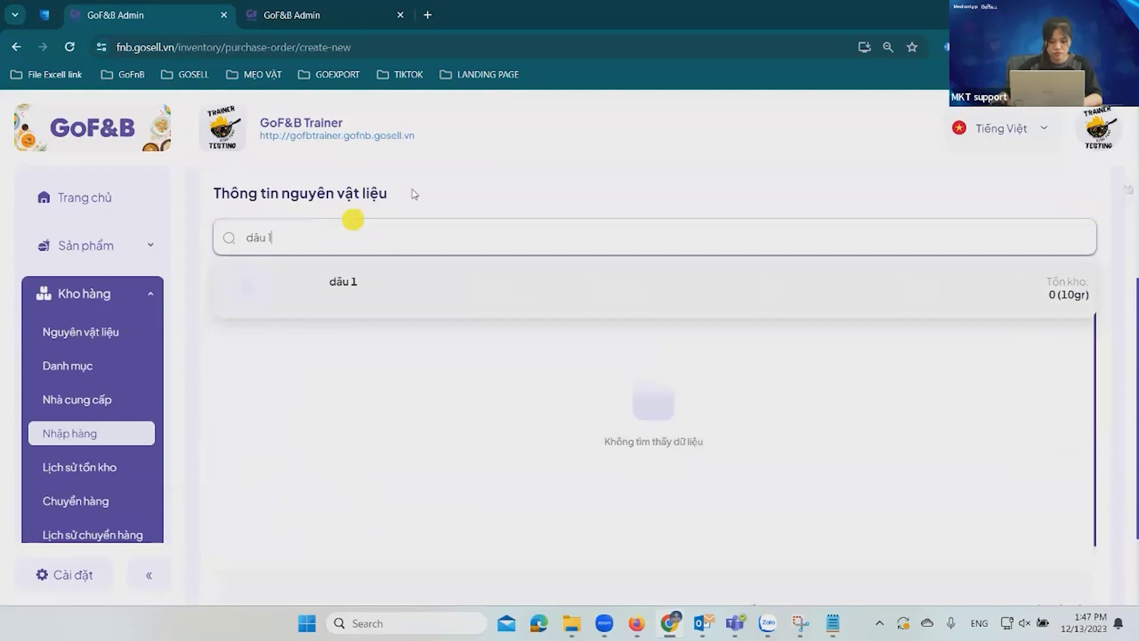
left_click(381, 287)
left_click(610, 329)
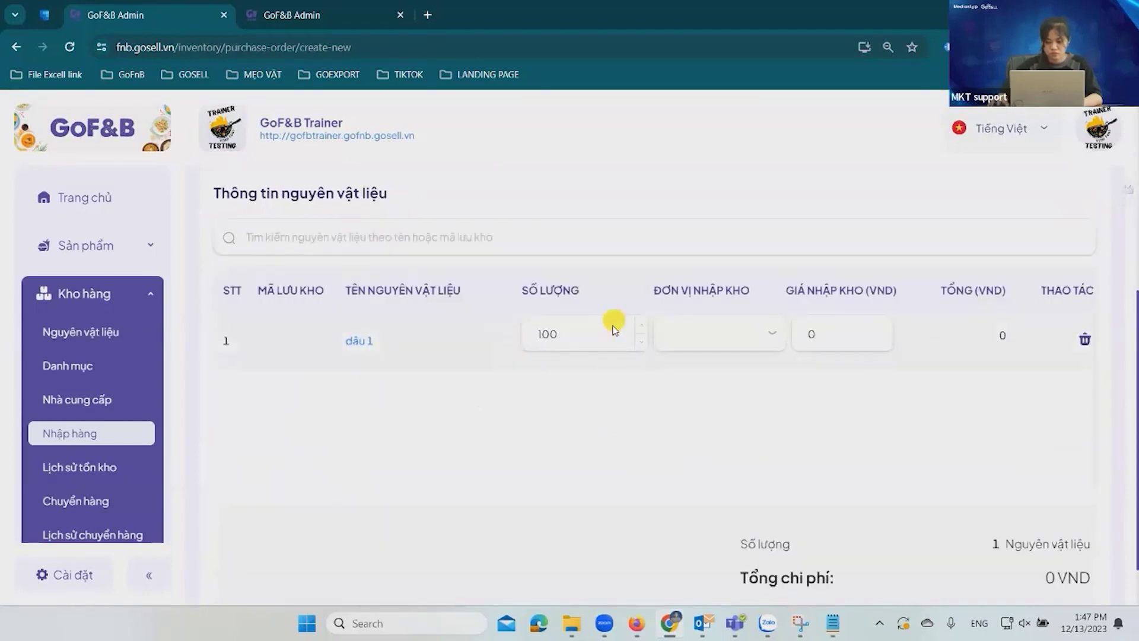
Set the import unit of dâu 1 to 1kg at a price of 50,000 VND and submit the purchase order
left_click(750, 330)
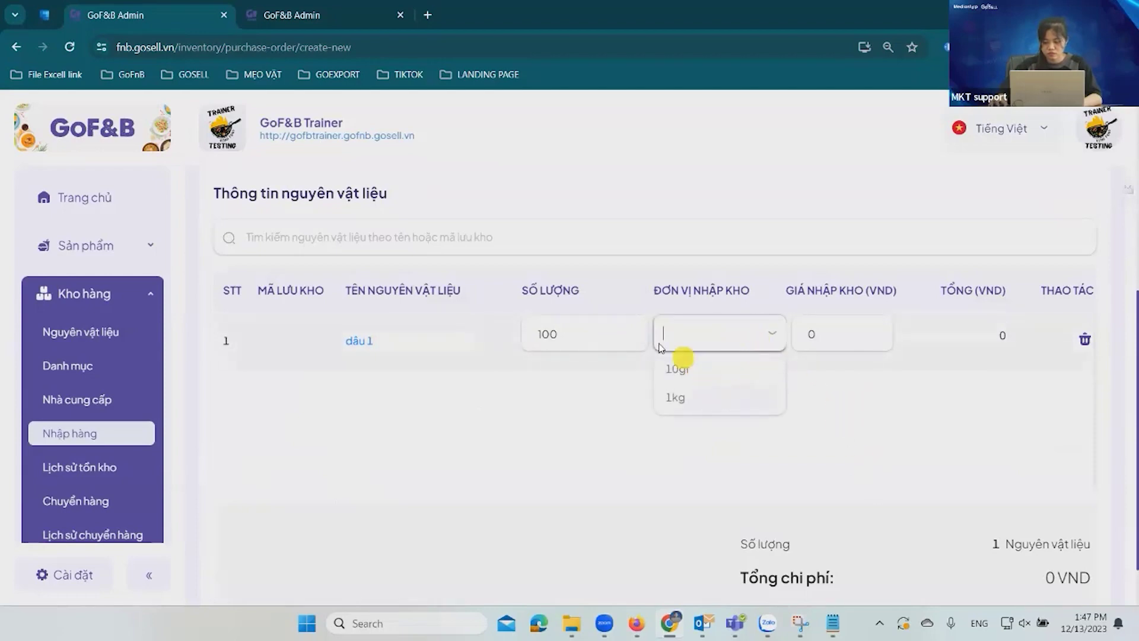
left_click(696, 402)
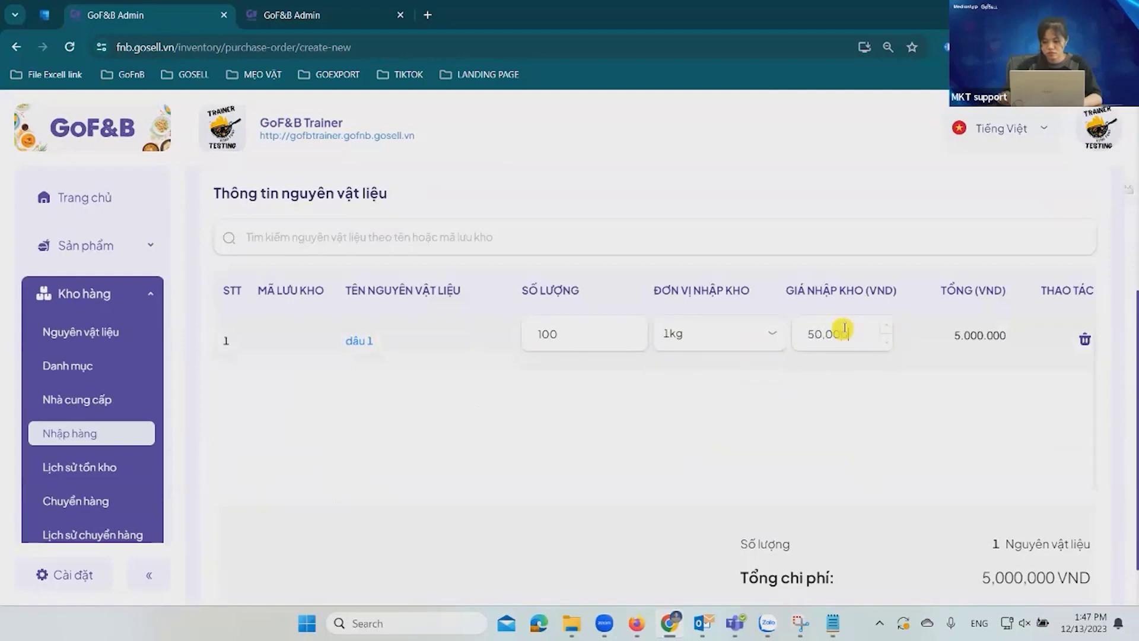
scroll(954, 415, "down", 1)
scroll(1021, 309, "up", 6)
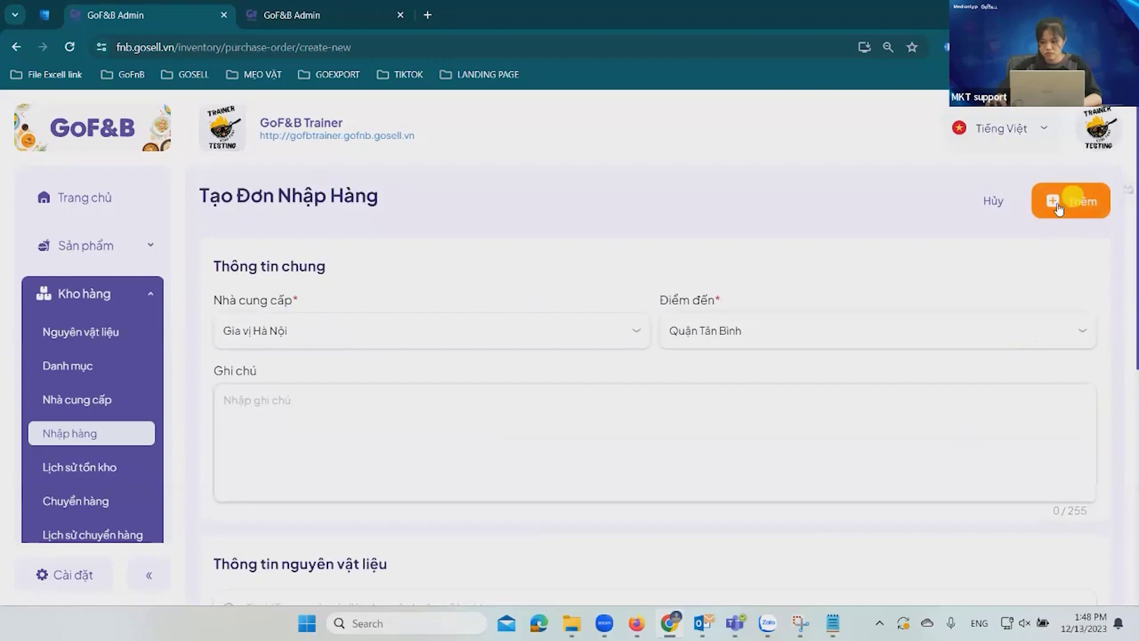
left_click(1058, 207)
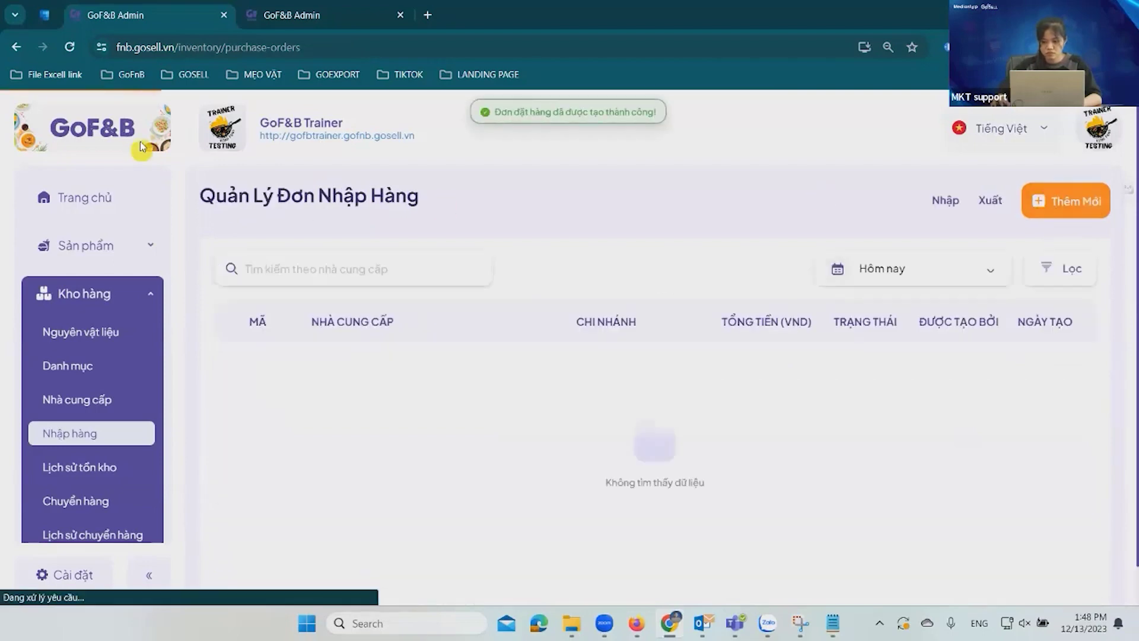
Open the new Gia vị Hà Nội purchase order for 5,000,000 VND, approve it and mark it as completed
left_click(98, 245)
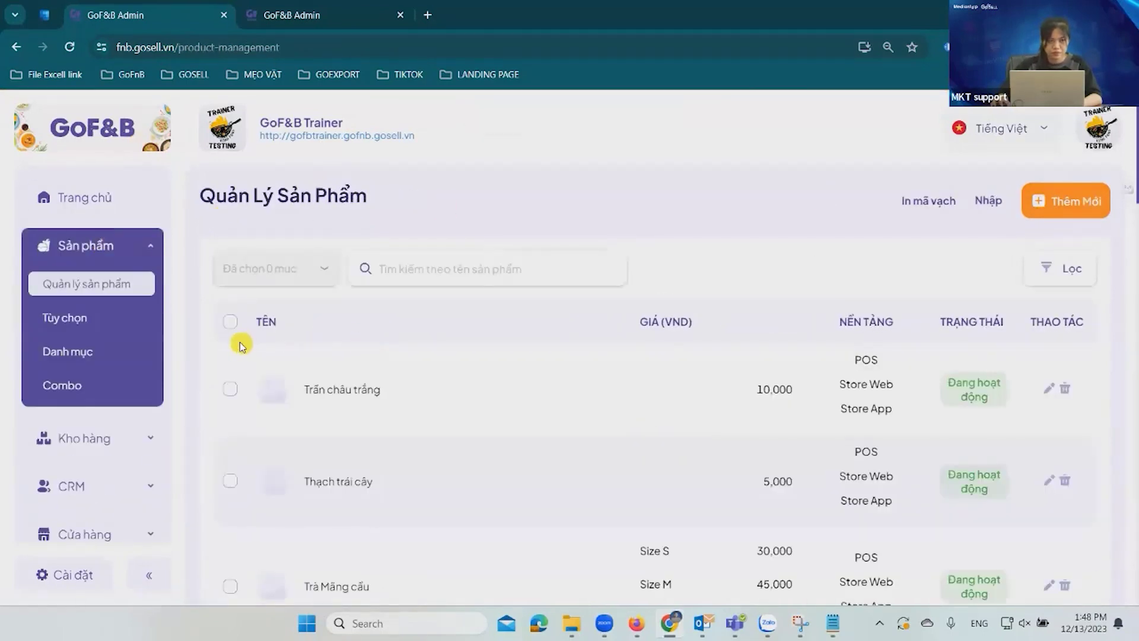
left_click(92, 438)
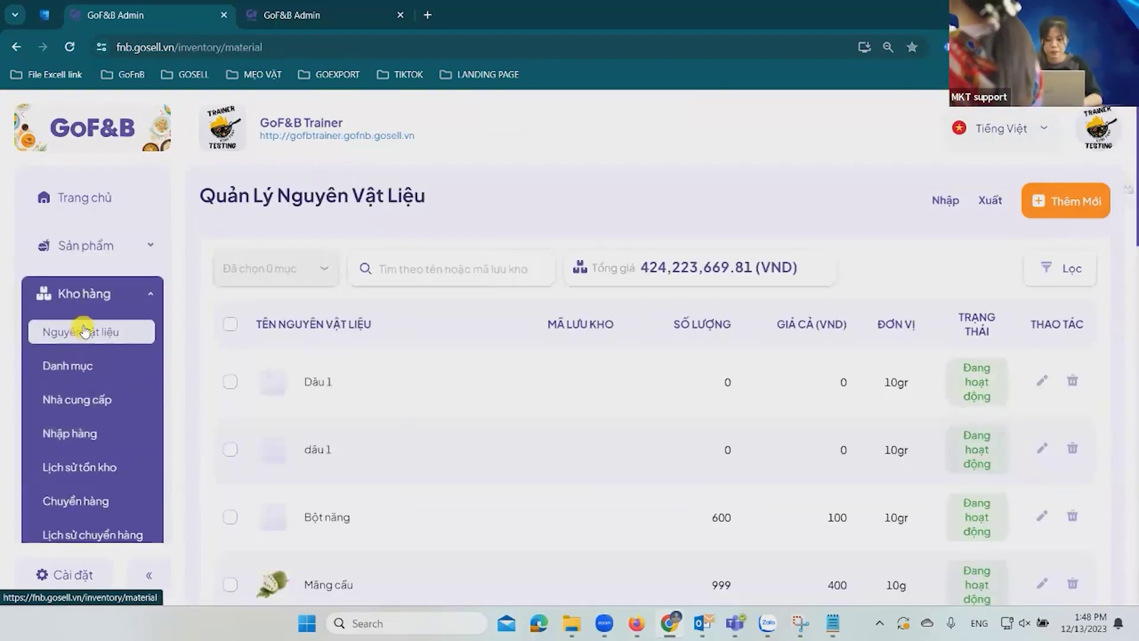
left_click(83, 431)
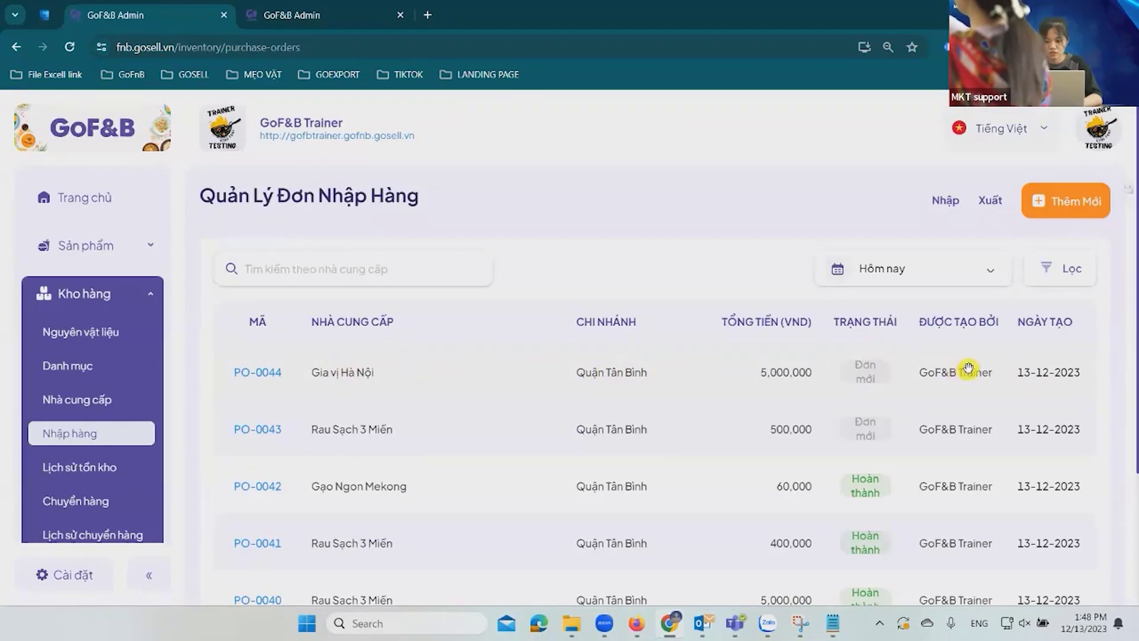
left_click(258, 371)
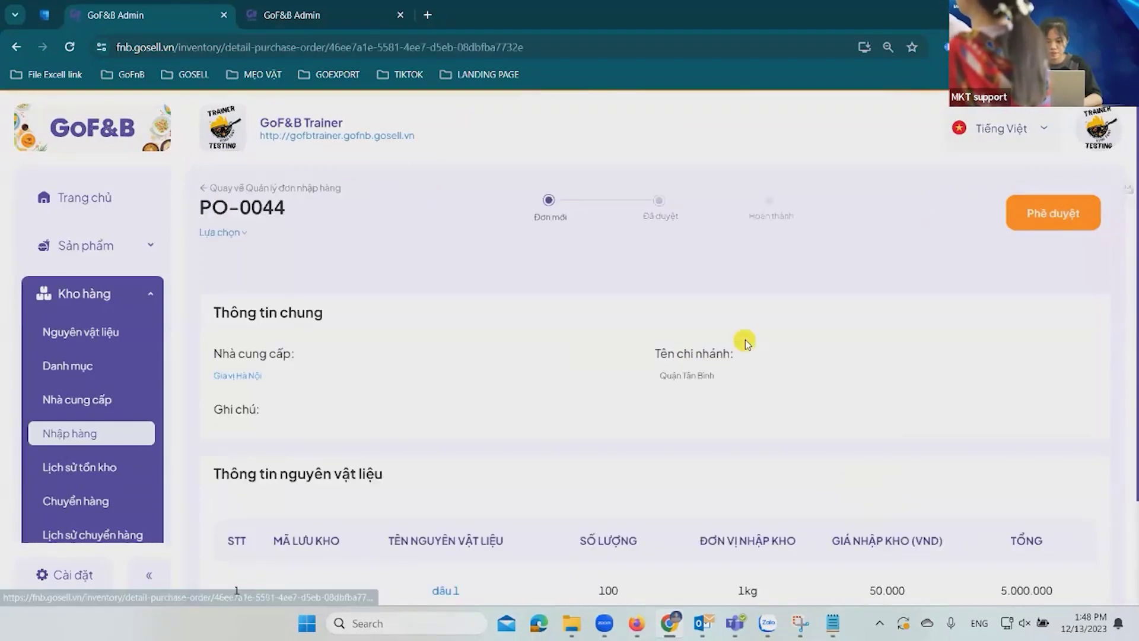
left_click(1058, 221)
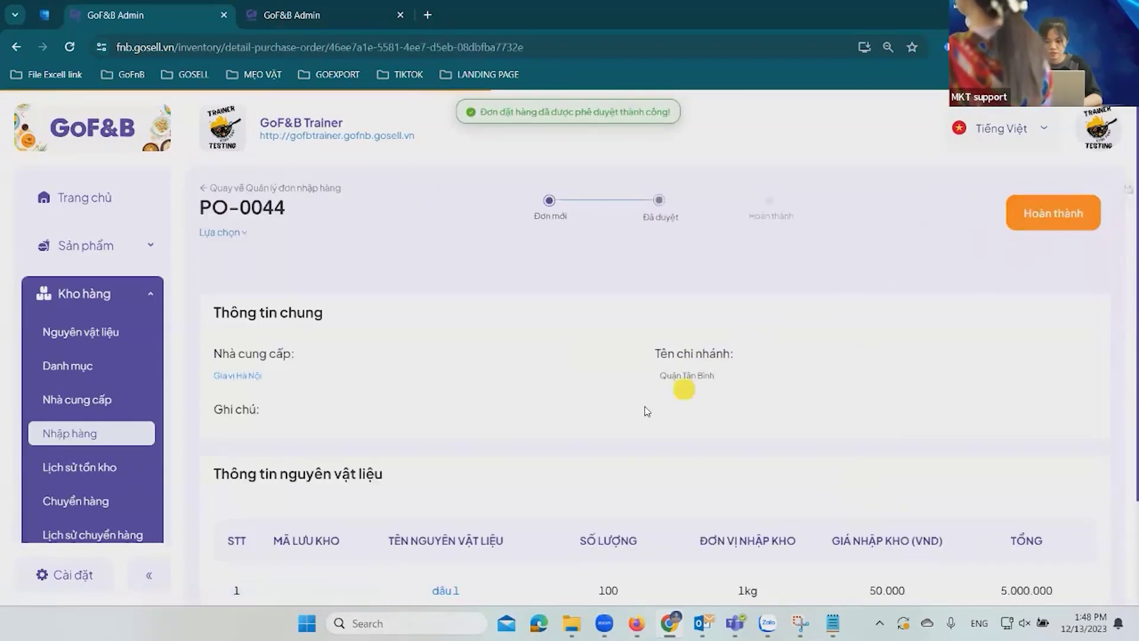
left_click(1054, 213)
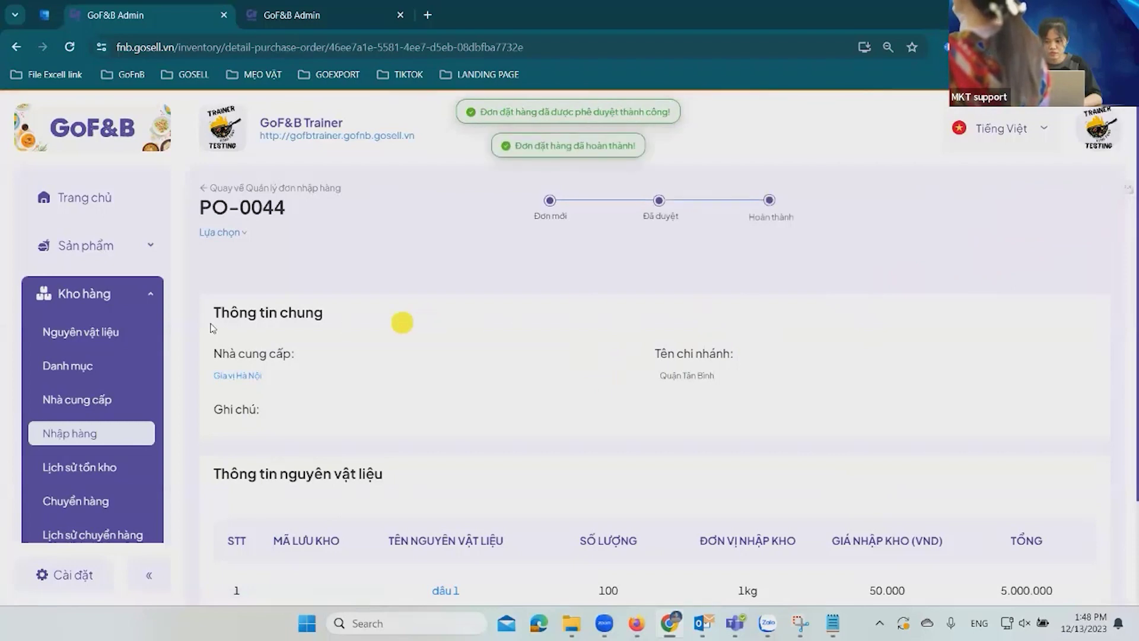
Start a new product named Trân Châu Trắng 1 and mark it as a topping
left_click(100, 261)
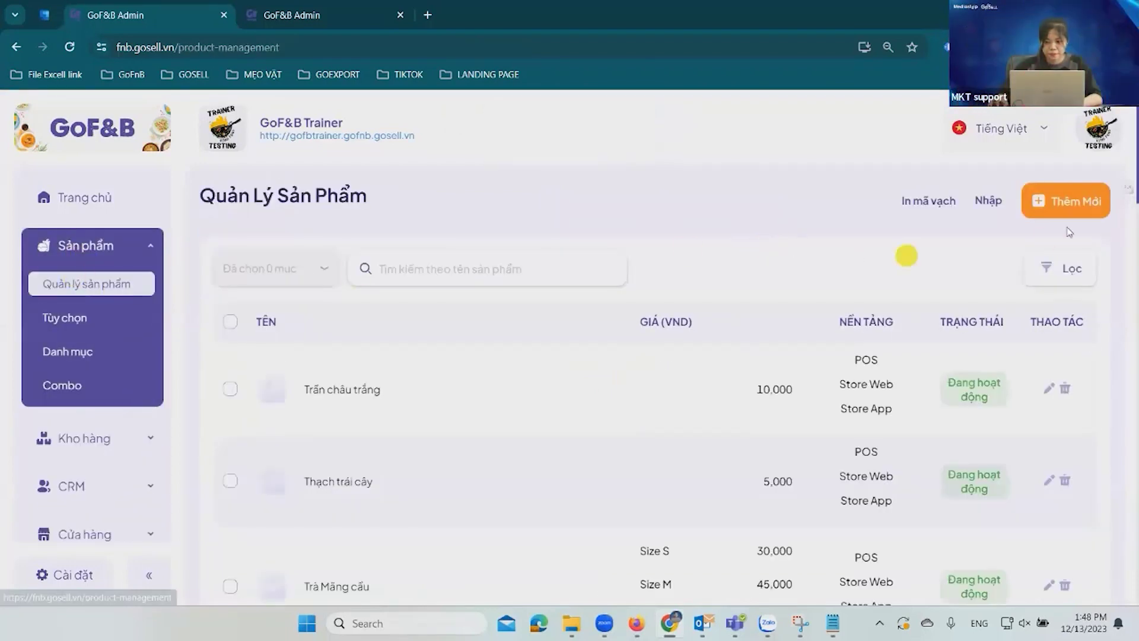
left_click(1035, 200)
left_click(267, 331)
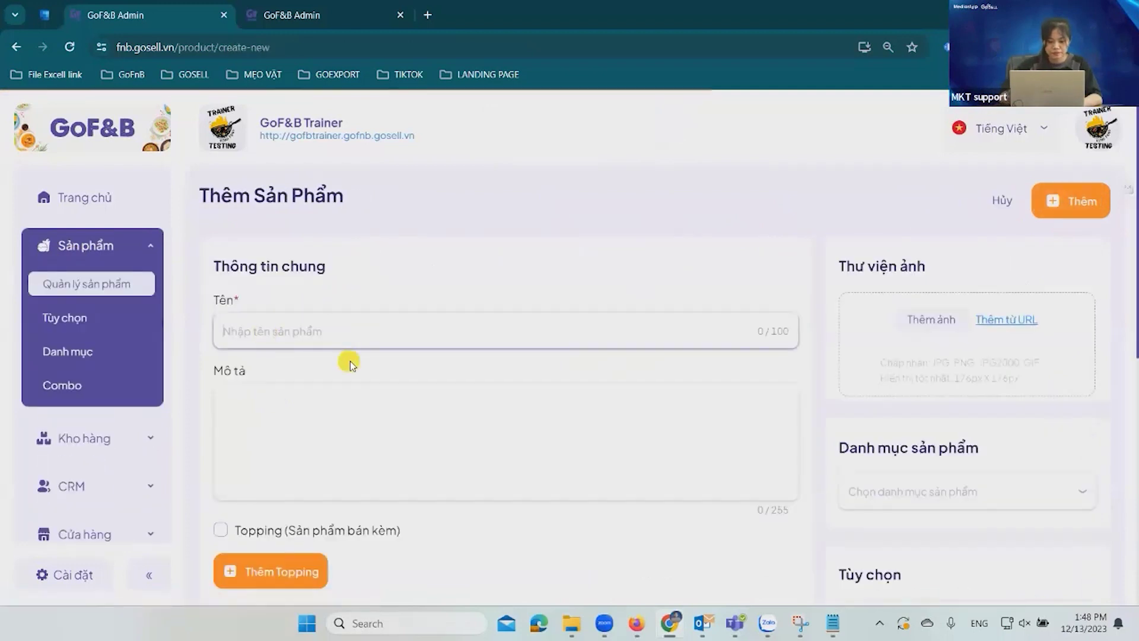
type("Trân Châu Trắng ")
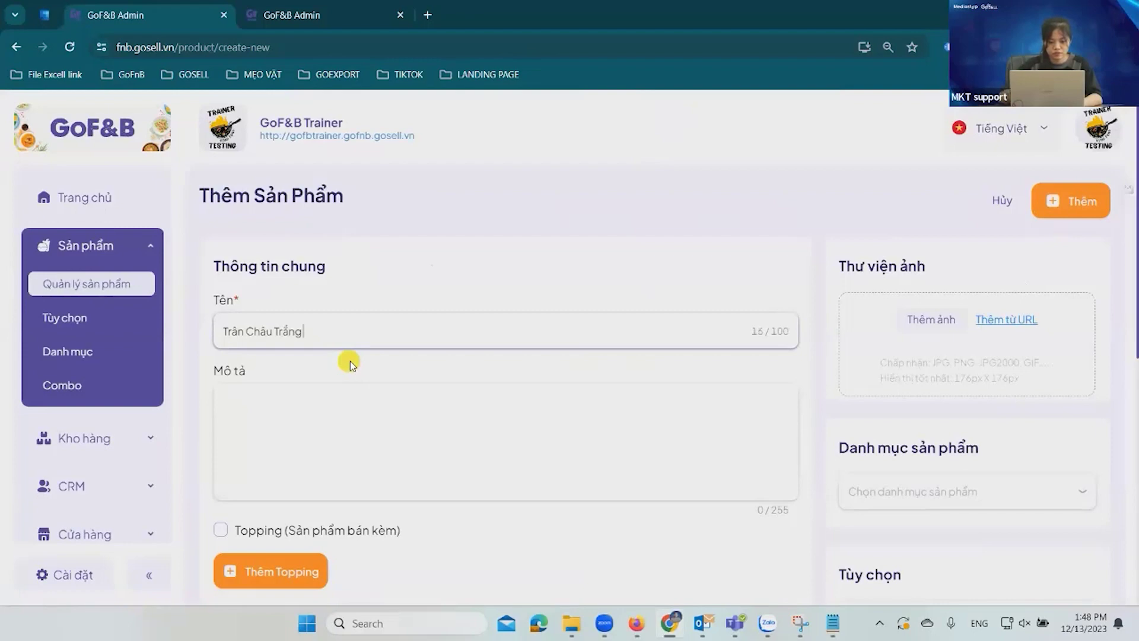
type("1")
scroll(484, 331, "down", 2)
scroll(445, 407, "up", 1)
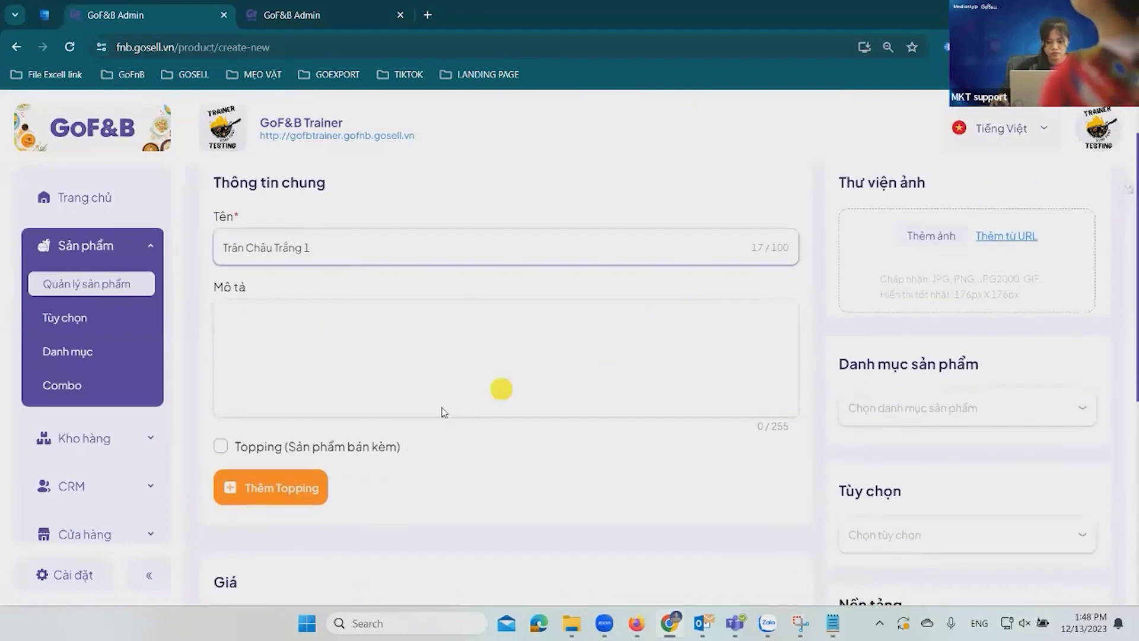
scroll(196, 365, "down", 3)
left_click(221, 307)
scroll(249, 433, "down", 1)
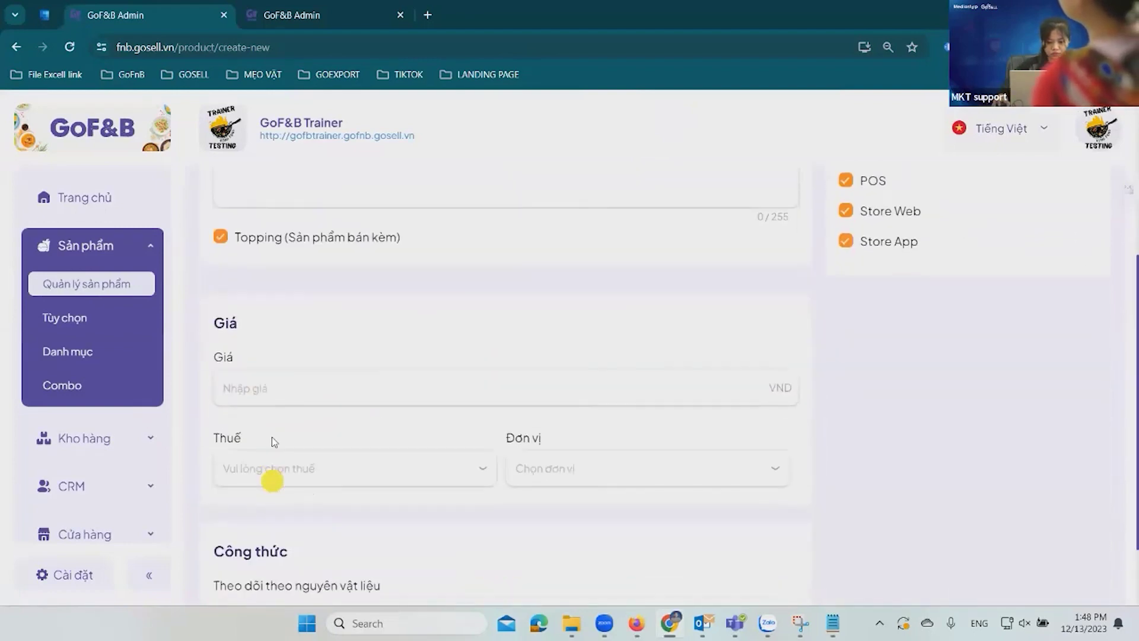
Add the materials Đường 123 and Bột năng to the topping's recipe
left_click(285, 381)
scroll(290, 415, "down", 2)
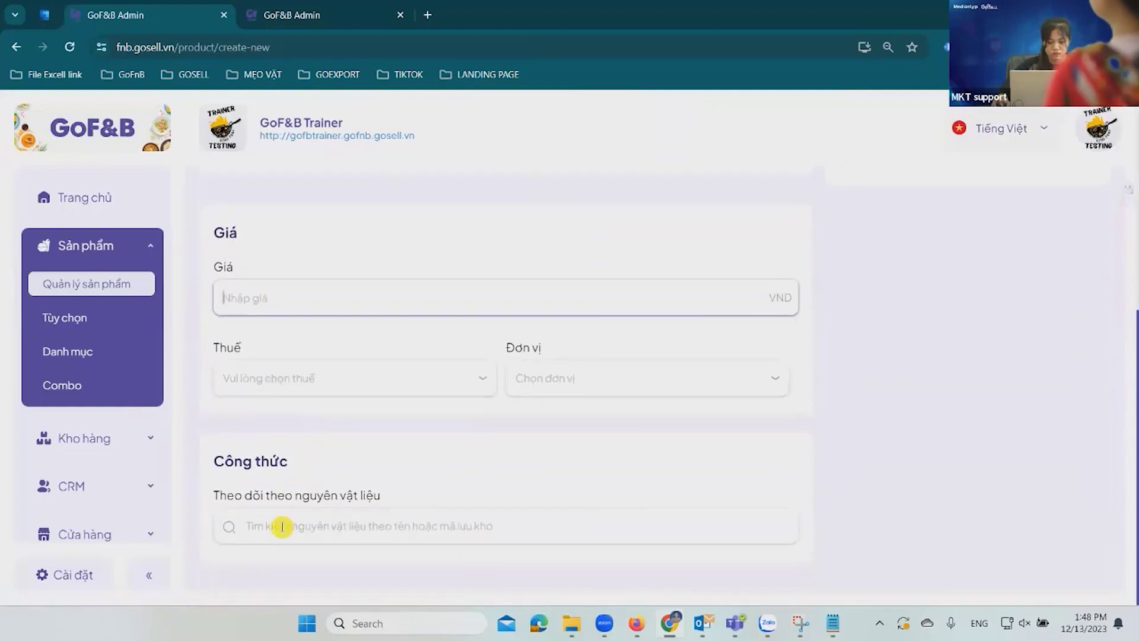
left_click(286, 522)
type("đươn")
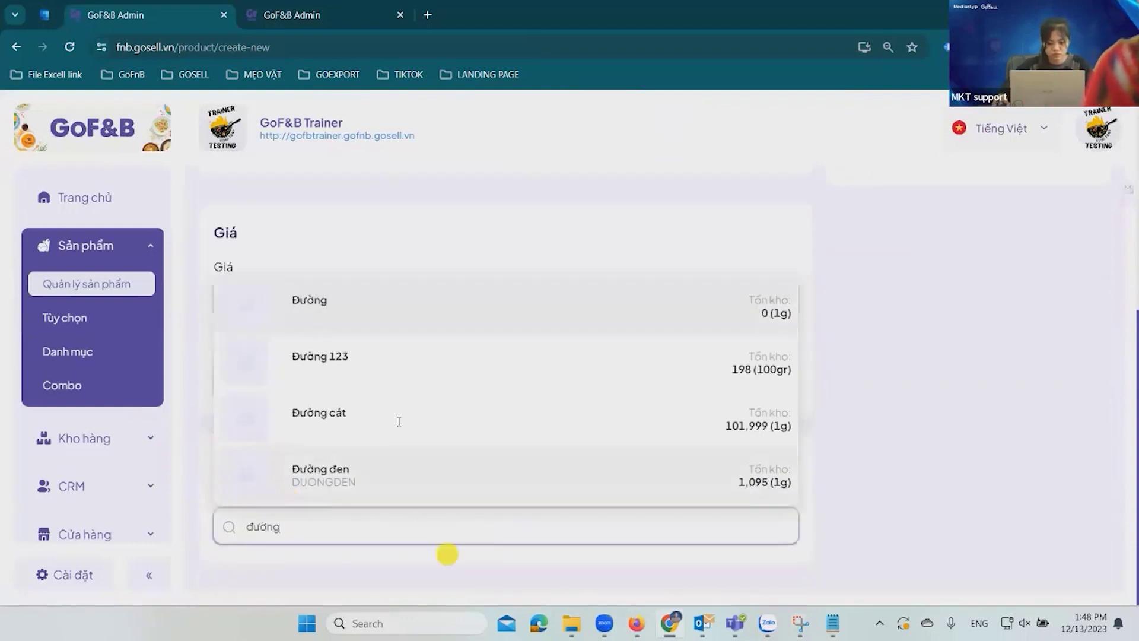
key("ctrl+a")
key("BackSpace")
type("bột")
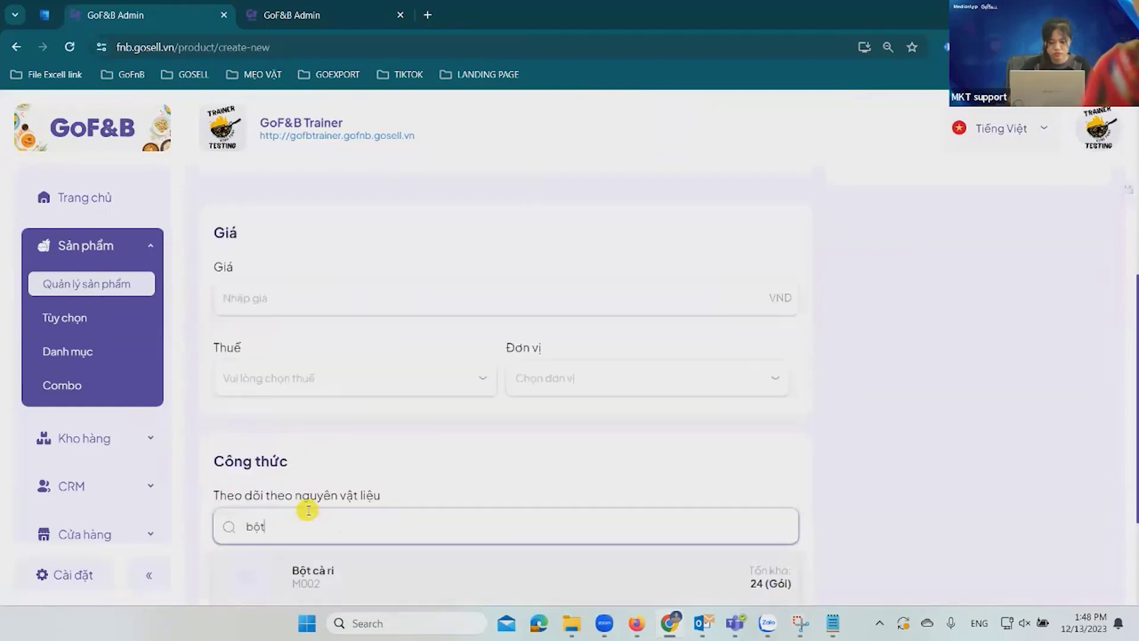
type(" năng")
scroll(332, 528, "down", 2)
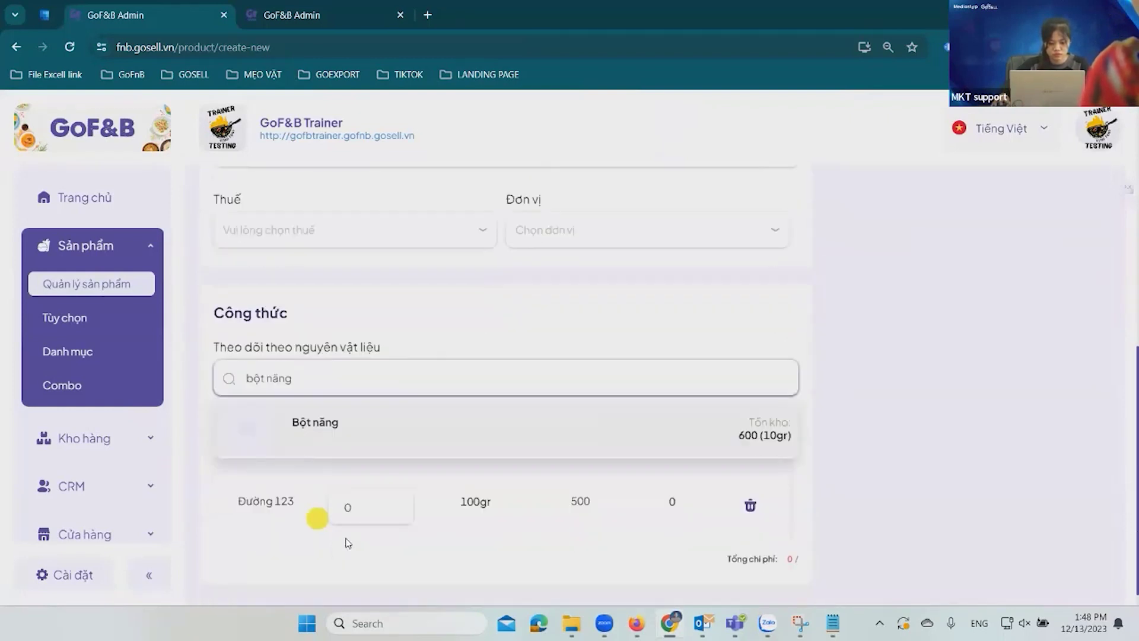
left_click(332, 422)
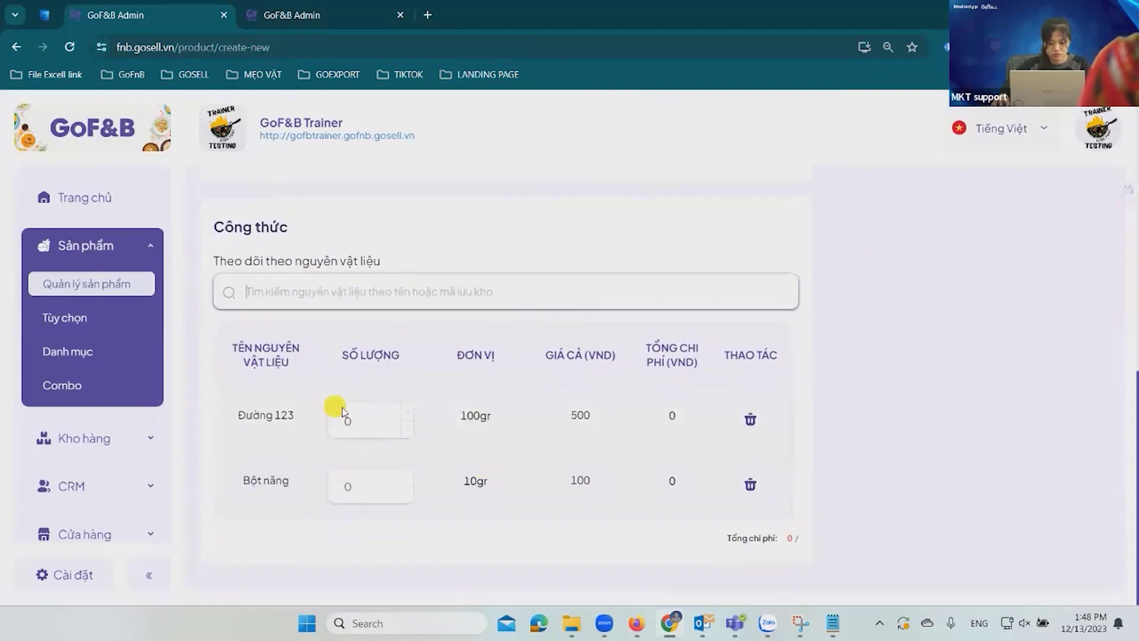
Set the recipe quantities to 10 for Đường 123 and 100 for Bột năng
left_click(372, 422)
type("10")
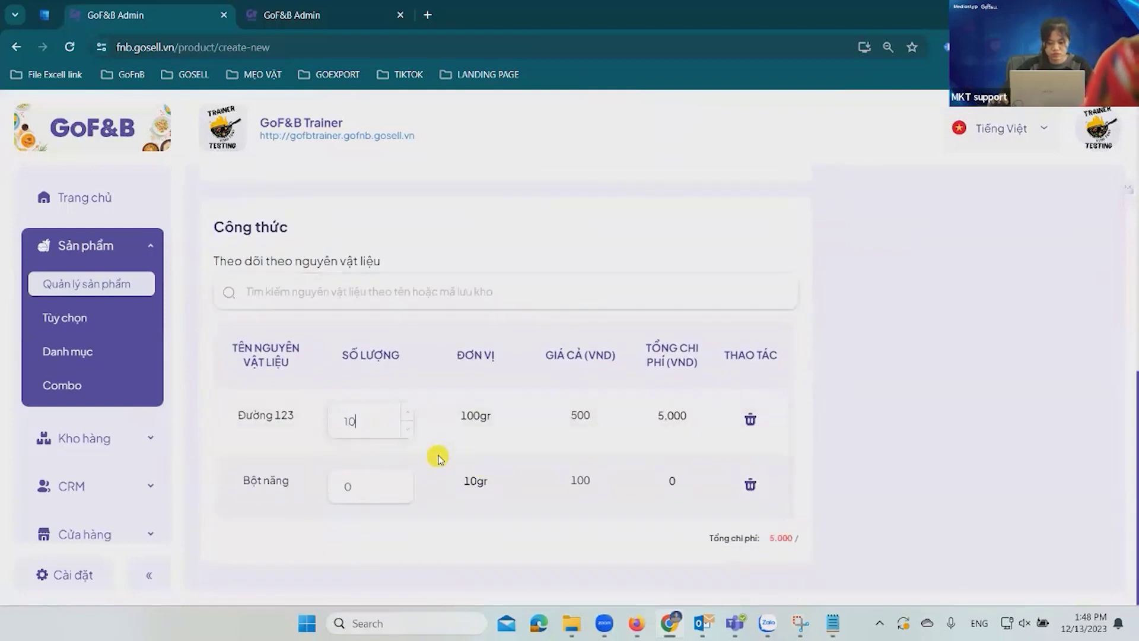
type("0")
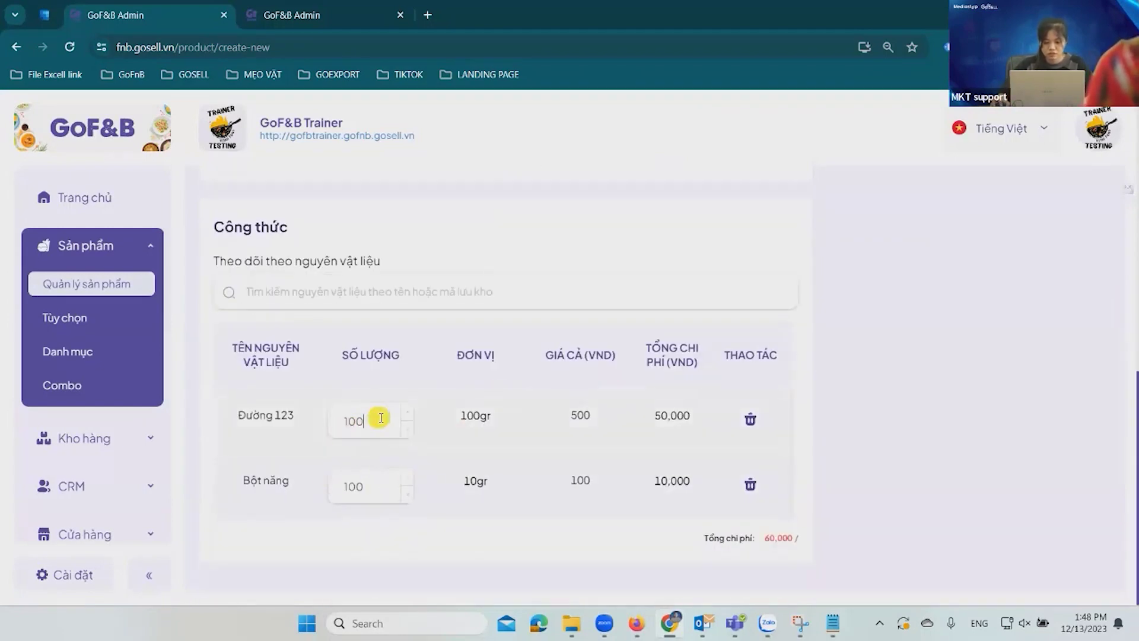
key("BackSpace")
left_click(390, 496)
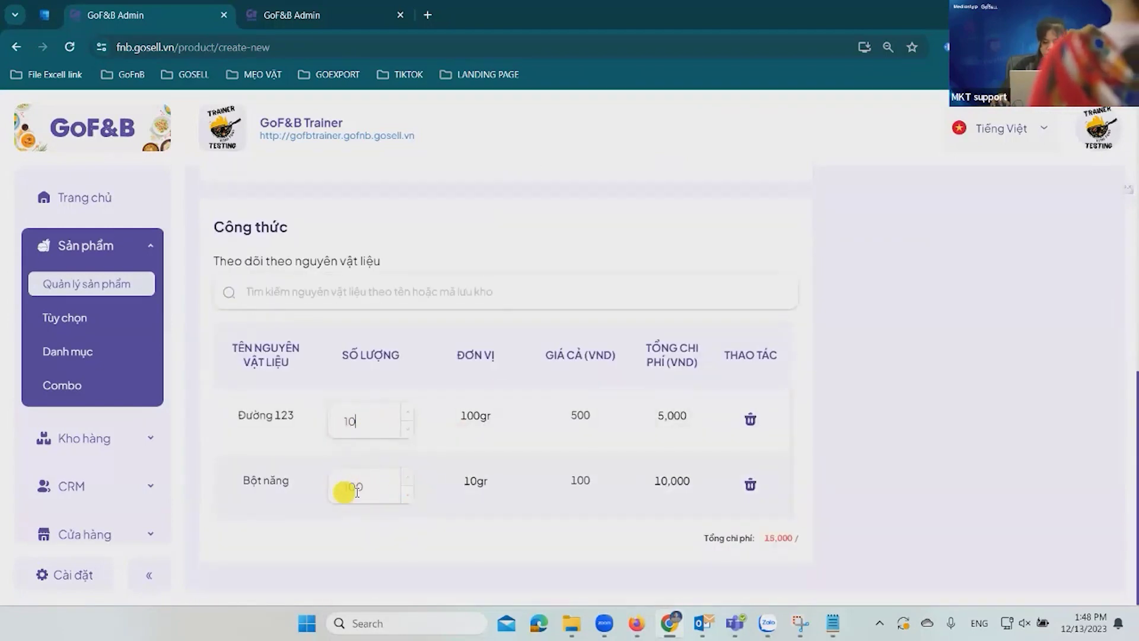
Set the topping's price to 20,000 VND and try to submit the product
scroll(384, 328, "up", 5)
left_click(307, 359)
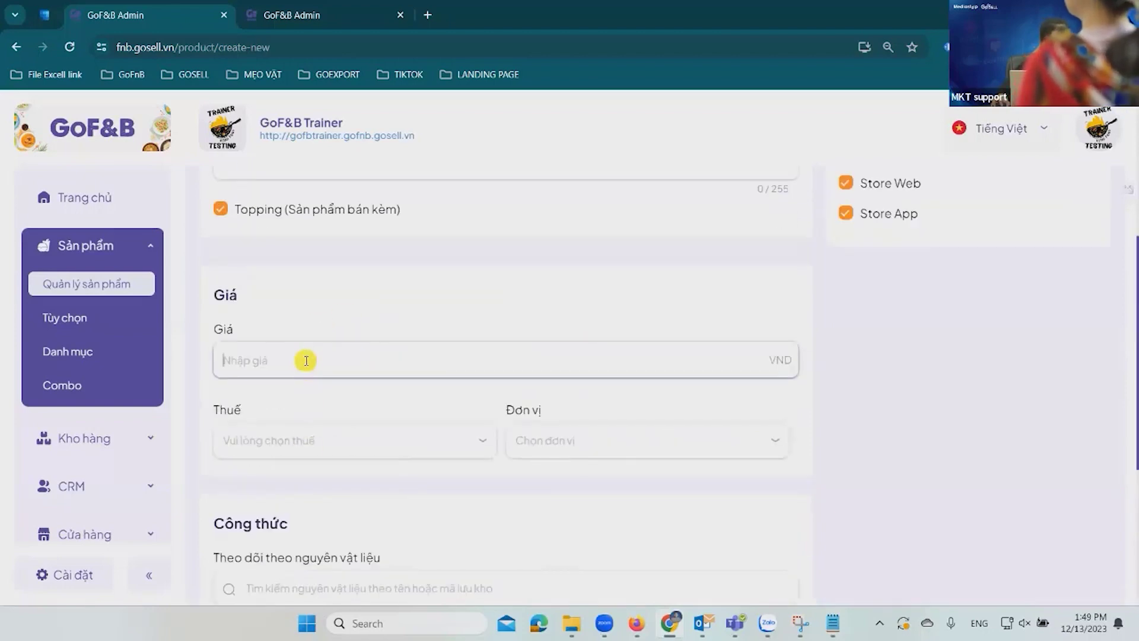
type("20,000")
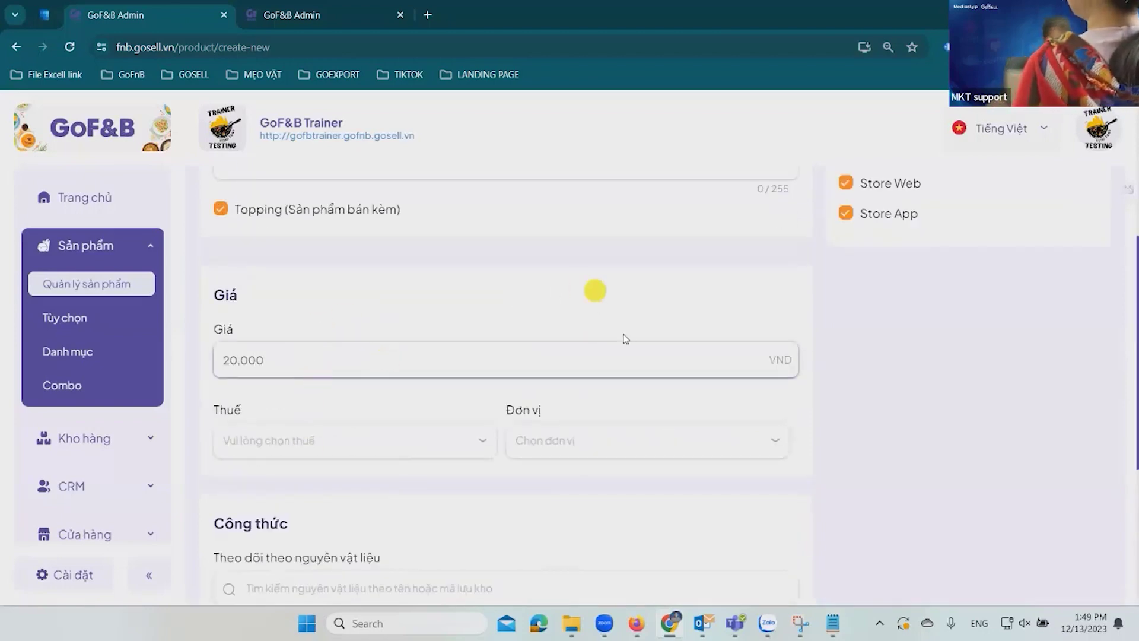
scroll(623, 335, "up", 5)
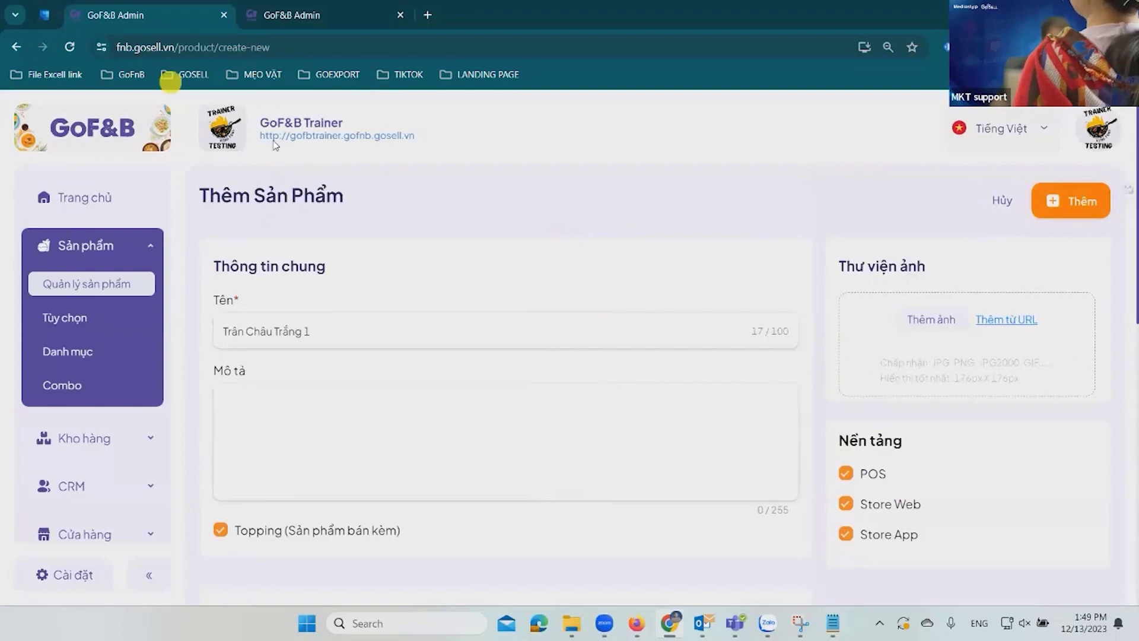
left_click(1089, 204)
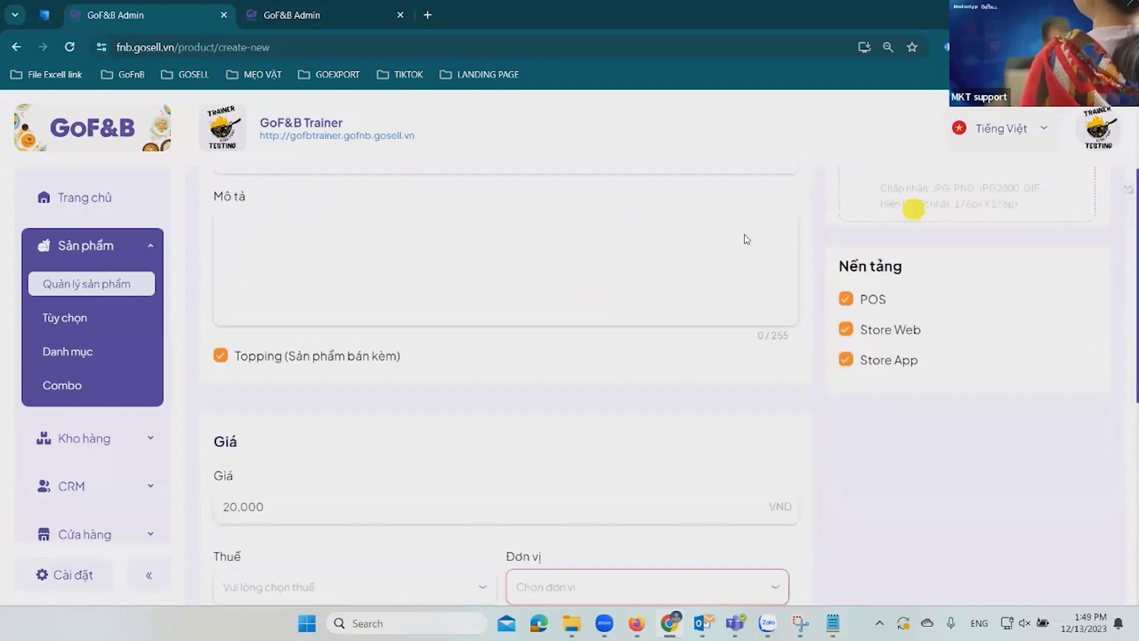
Choose the existing unit Phần for the topping and submit the product
left_click(573, 323)
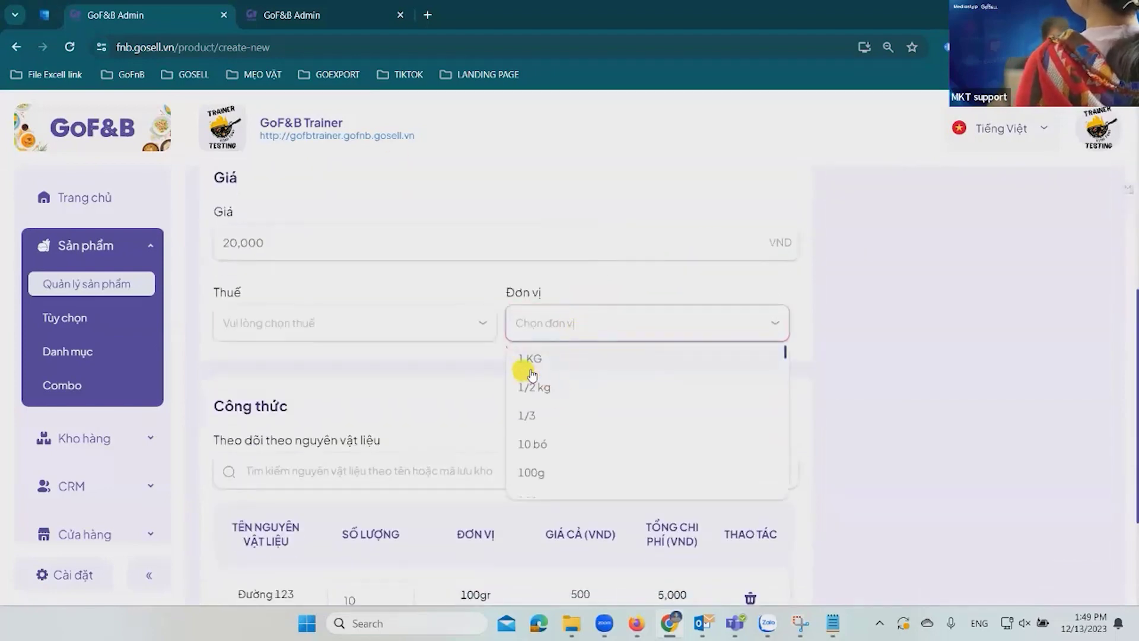
scroll(558, 415, "down", 3)
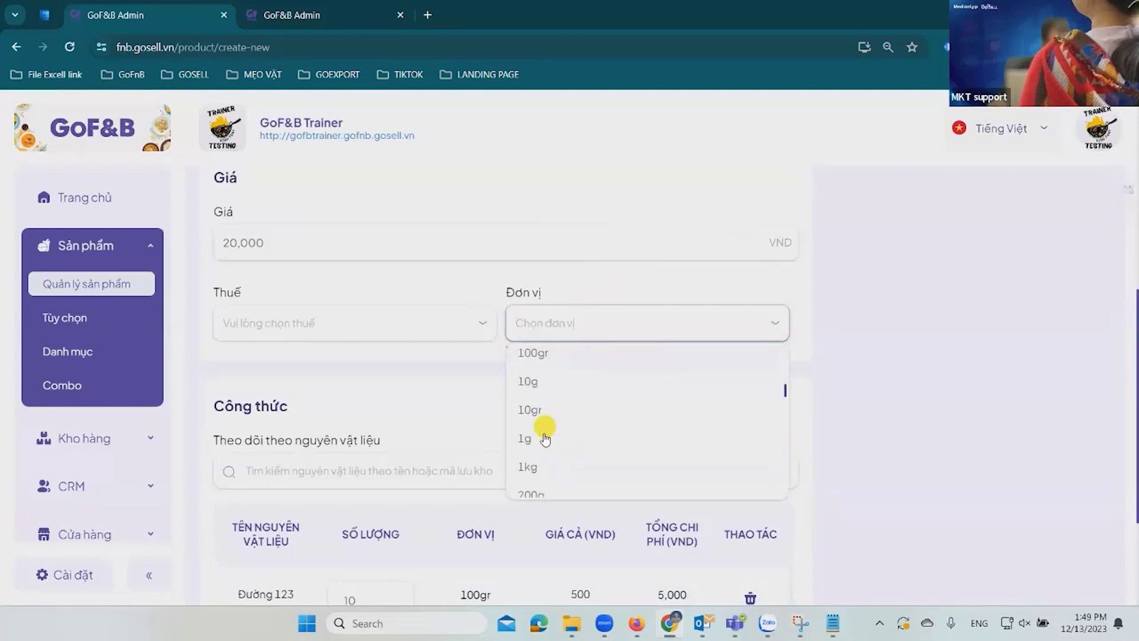
type("p")
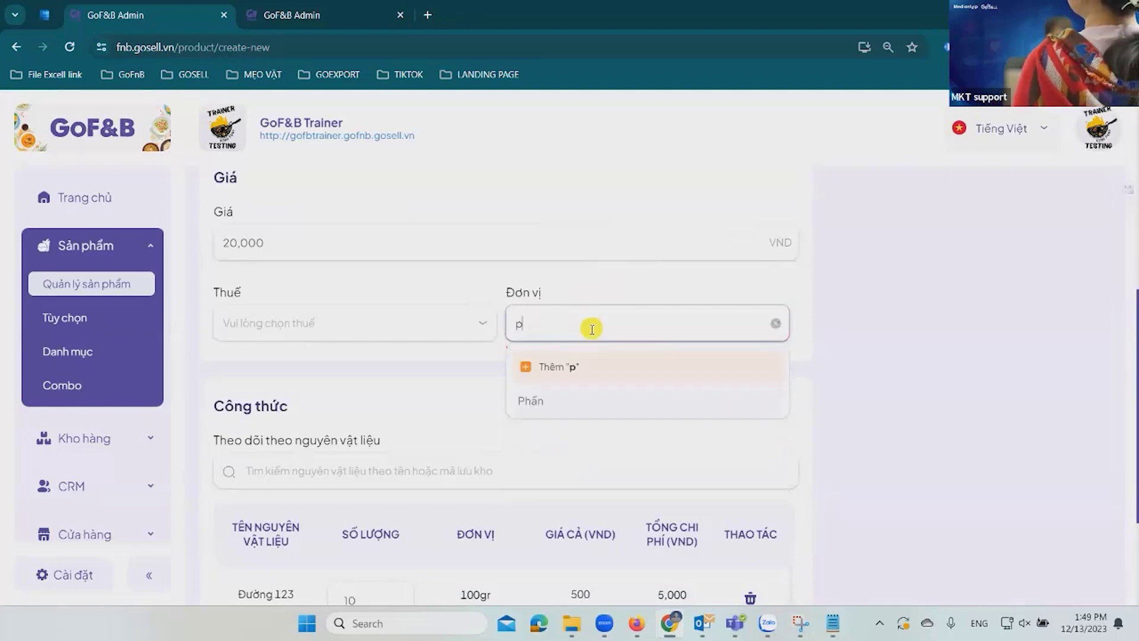
type("hấn")
left_click(601, 400)
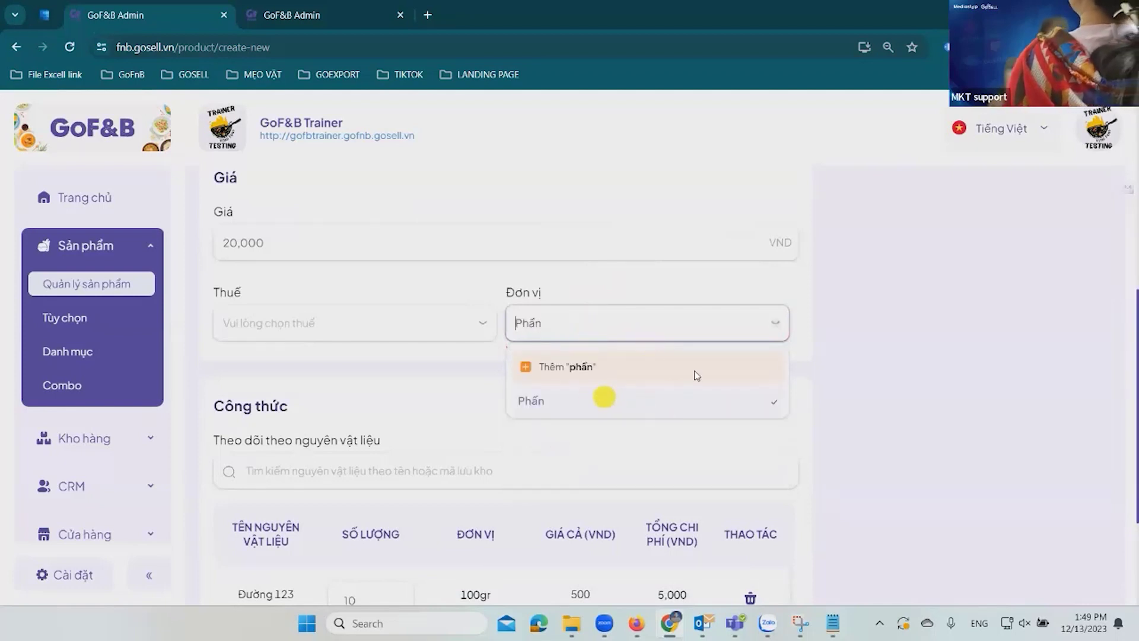
scroll(969, 270, "up", 10)
left_click(1078, 214)
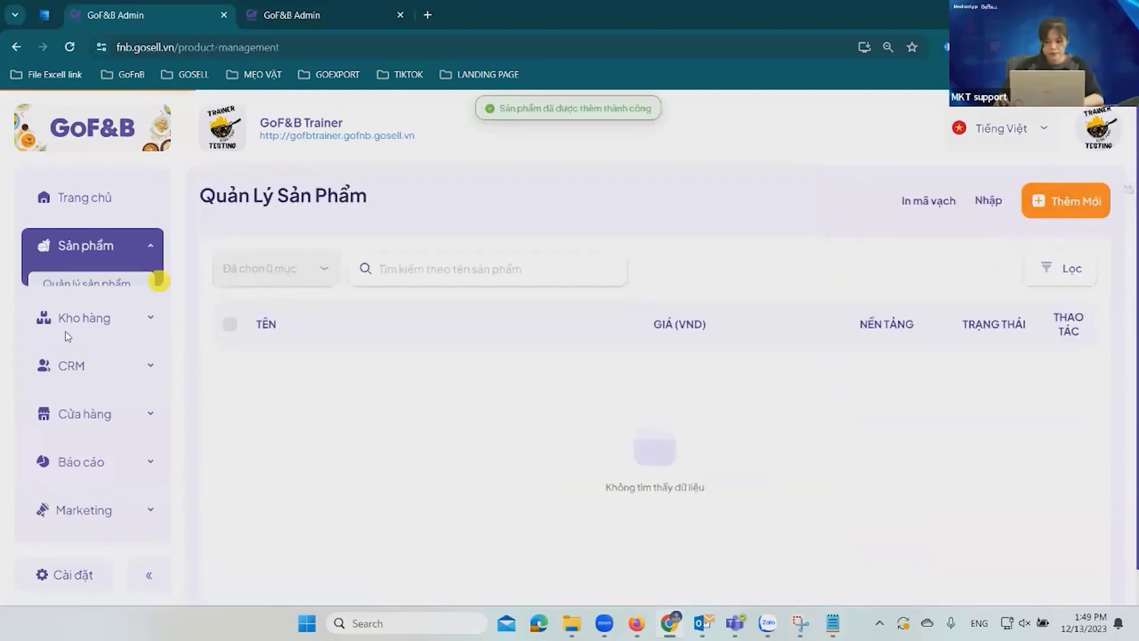
Start a new product named Trà Dâu and upload TRÀ DÂU.png from the Desktop as its image
left_click(1065, 201)
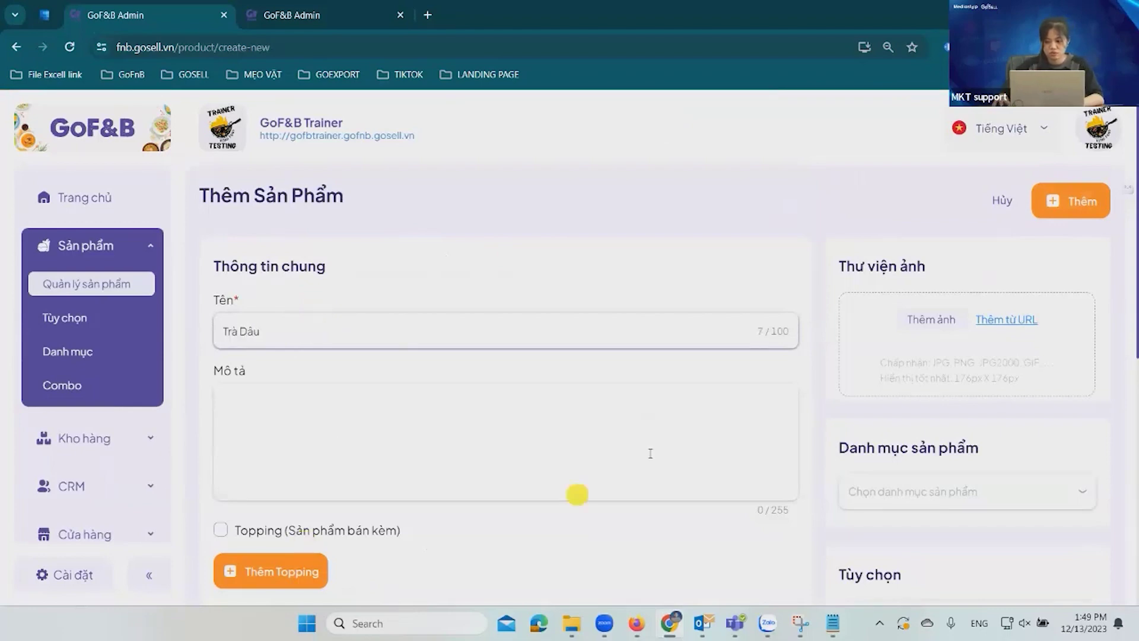
left_click(943, 322)
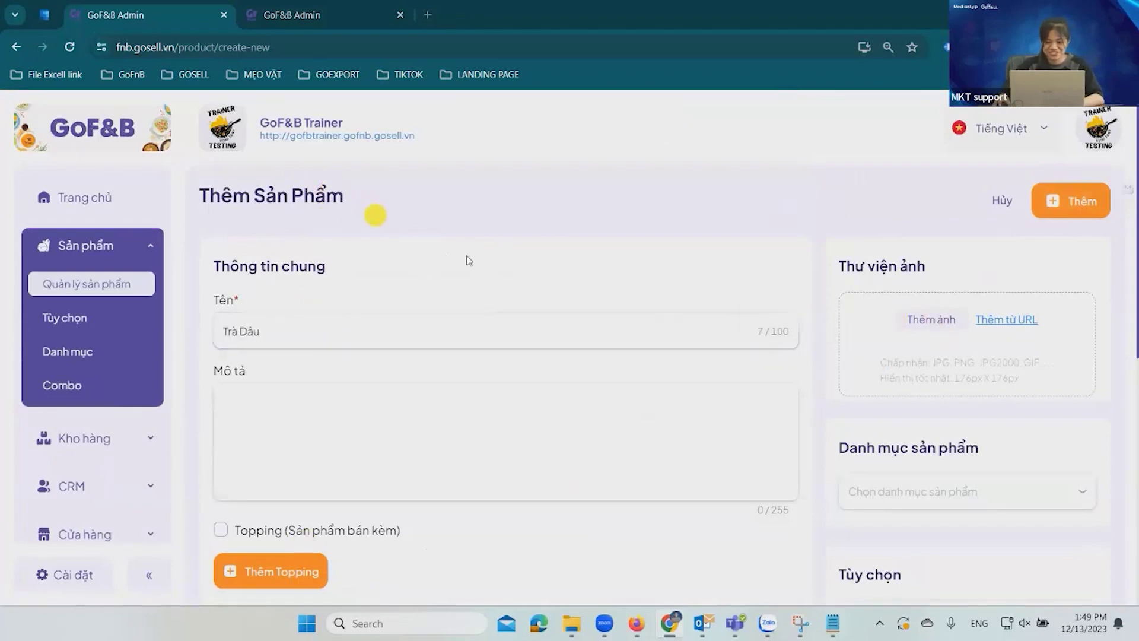
left_click(95, 128)
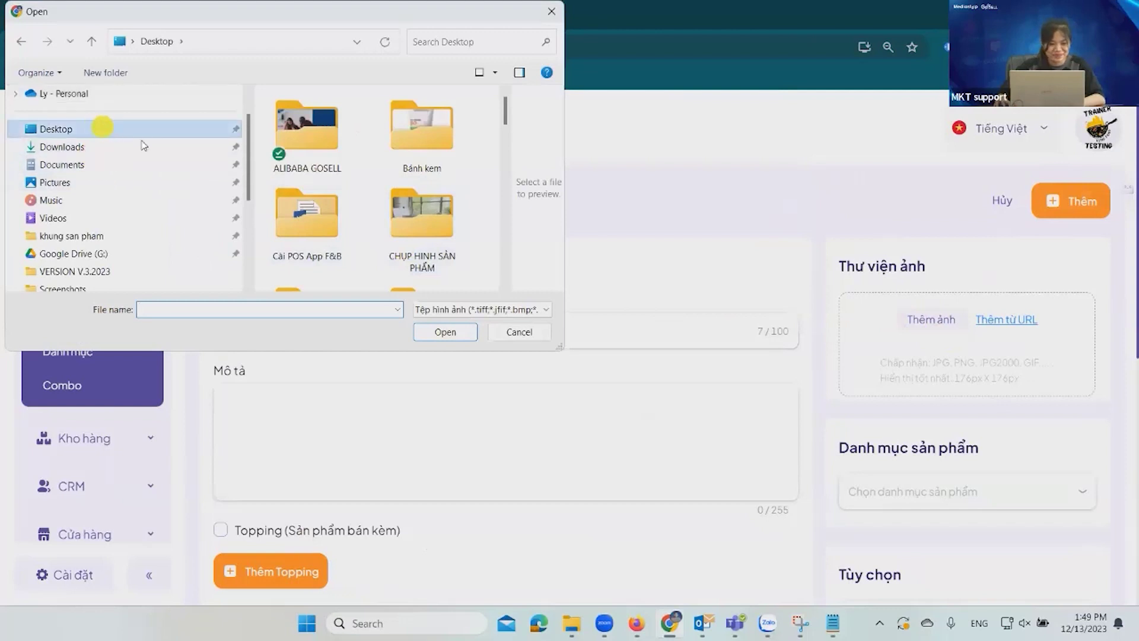
scroll(462, 241, "down", 3)
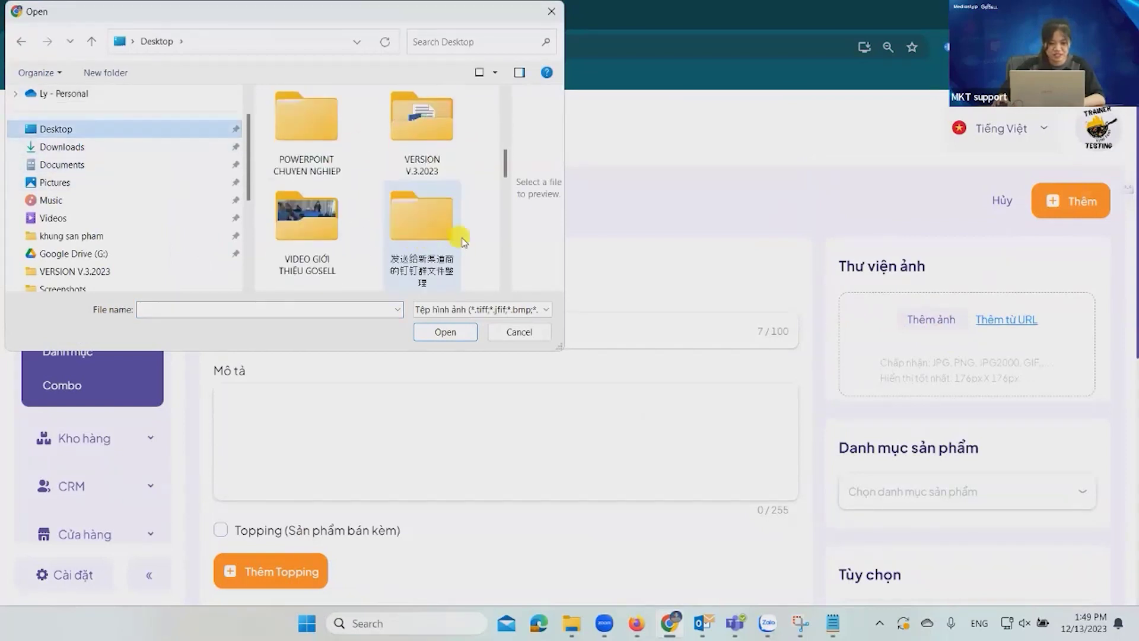
scroll(462, 240, "down", 8)
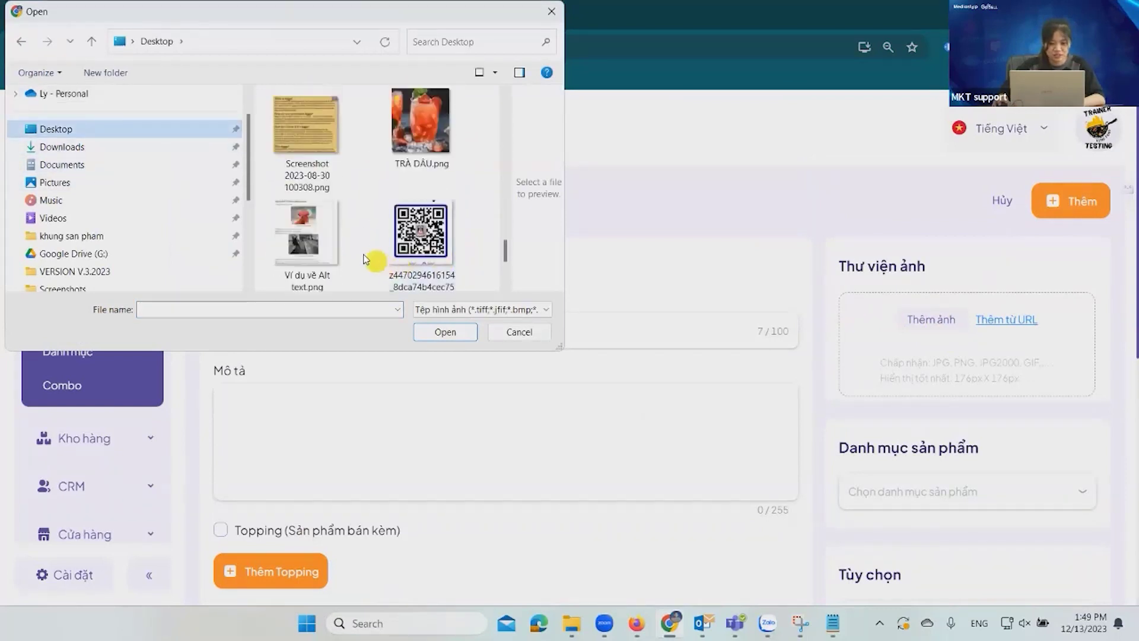
scroll(368, 259, "up", 2)
left_click(442, 228)
left_click(446, 332)
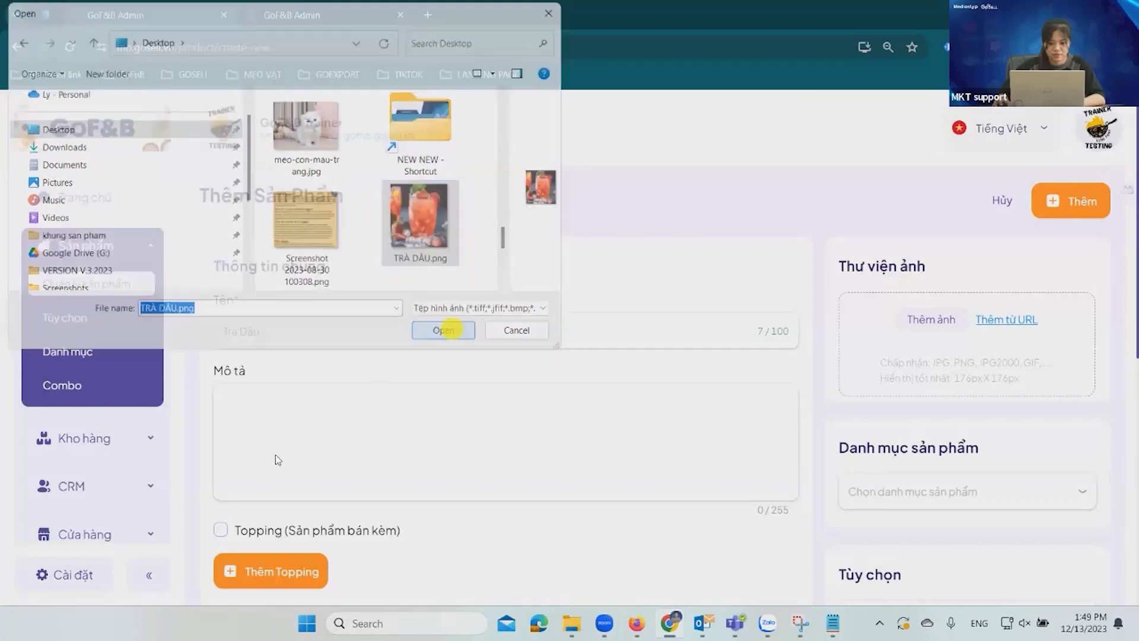
Keep Trà Dâu as a regular product and attach the topping Trân Châu Trắng 1 to it
scroll(249, 356, "down", 3)
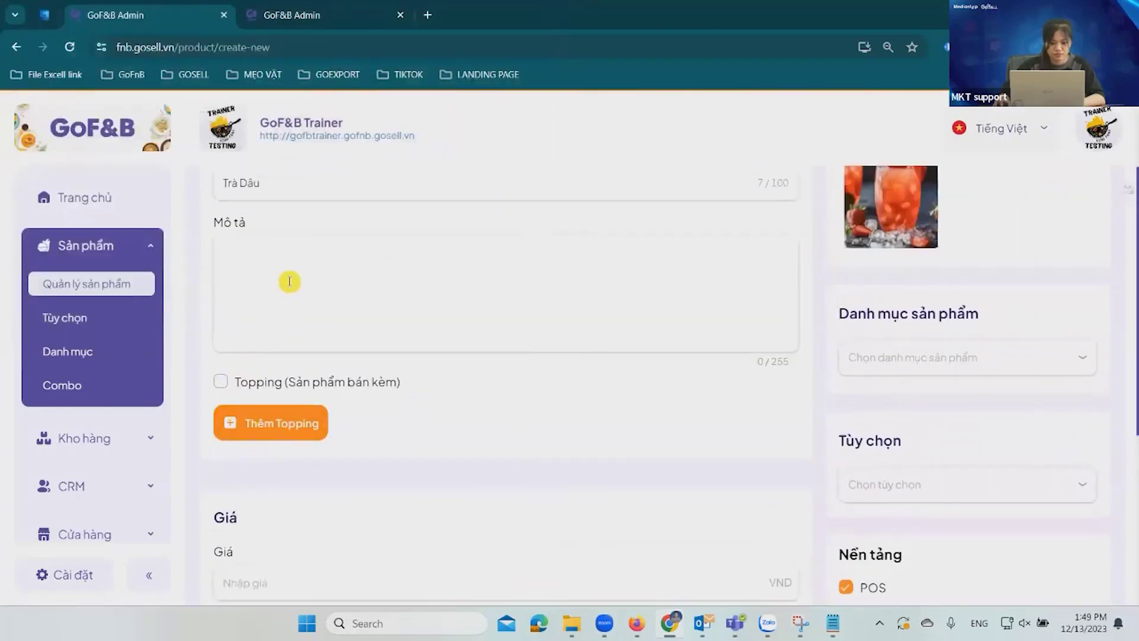
left_click(221, 383)
scroll(364, 368, "down", 3)
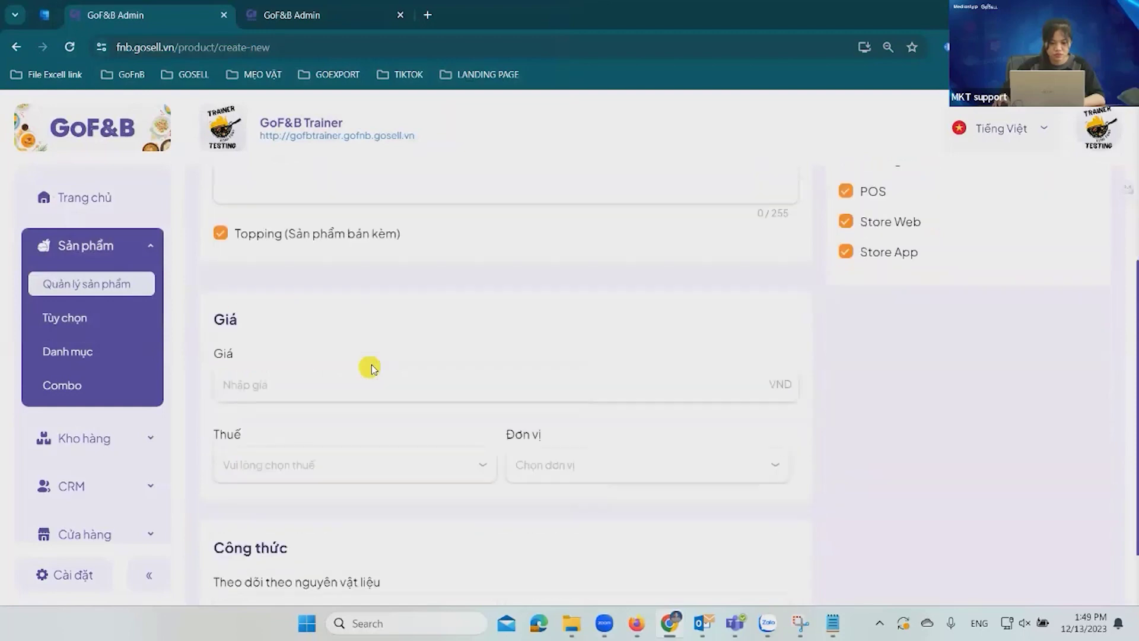
left_click(225, 233)
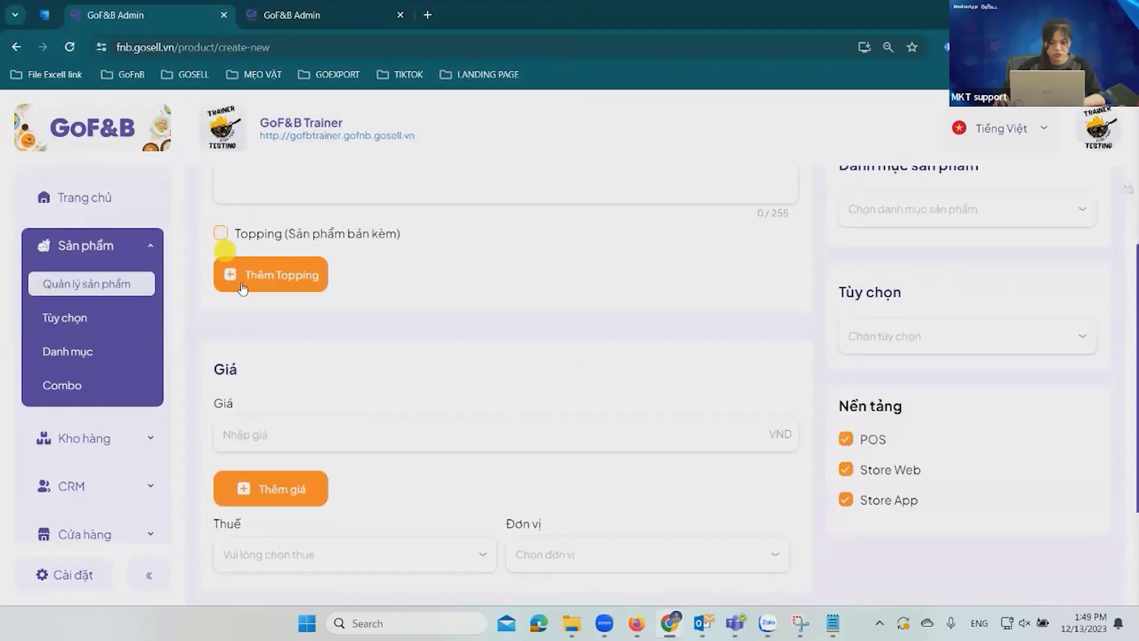
left_click(276, 282)
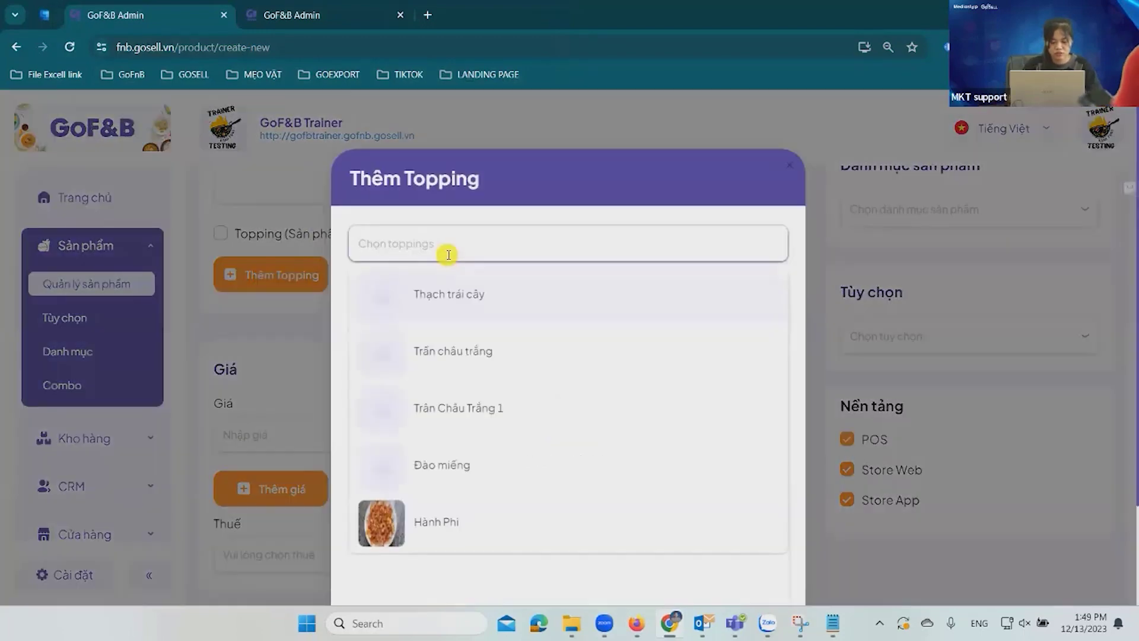
type("trân")
left_click(519, 350)
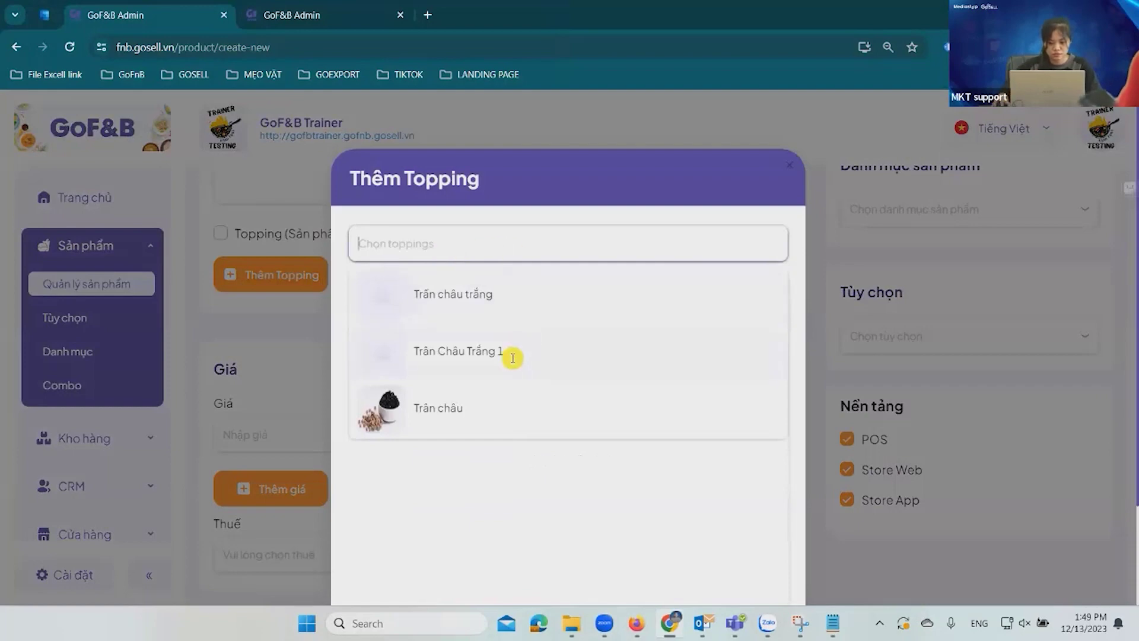
scroll(677, 478, "down", 2)
left_click(620, 549)
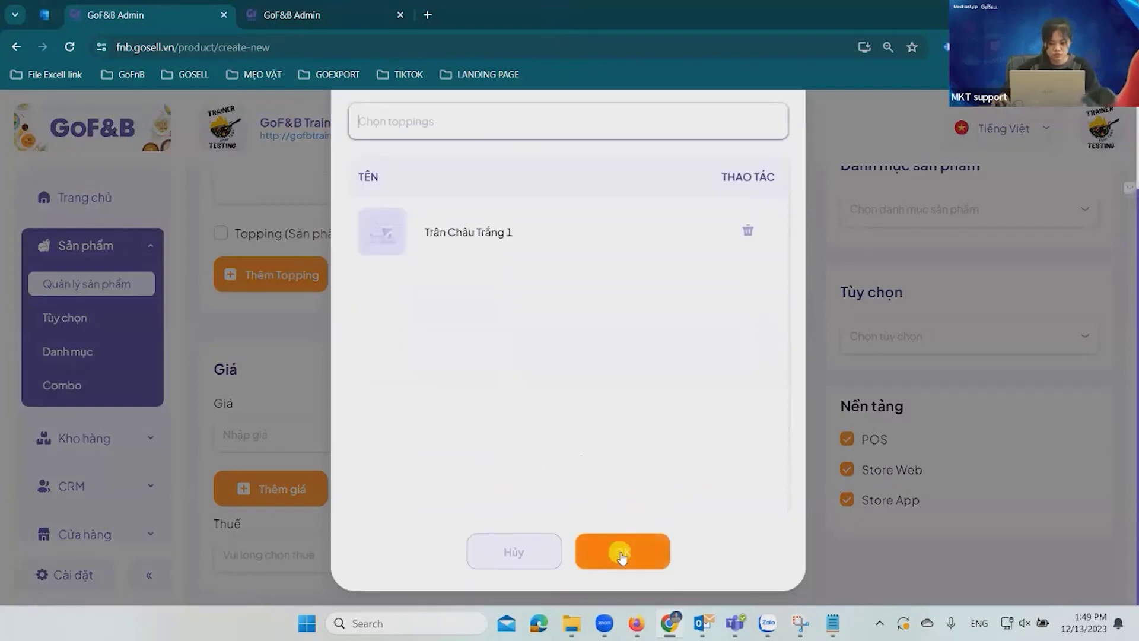
Add three price options to the product: size S at 50,000, Size M at 60,000 and Size L at 75,000 VND
scroll(270, 377, "down", 1)
scroll(272, 381, "down", 1)
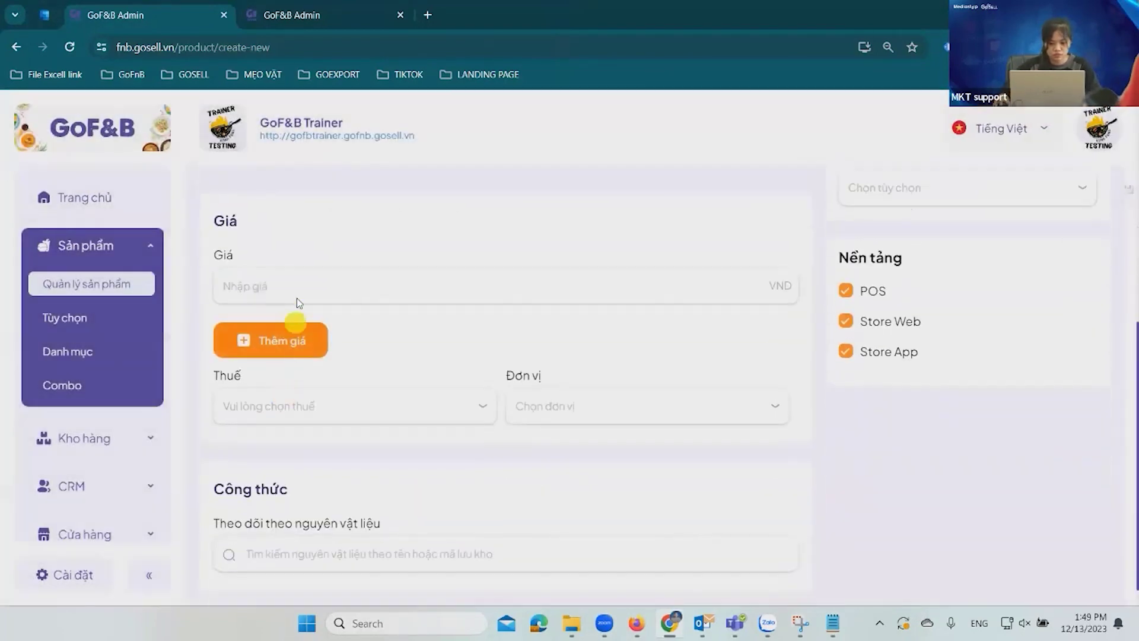
left_click(299, 285)
left_click(279, 350)
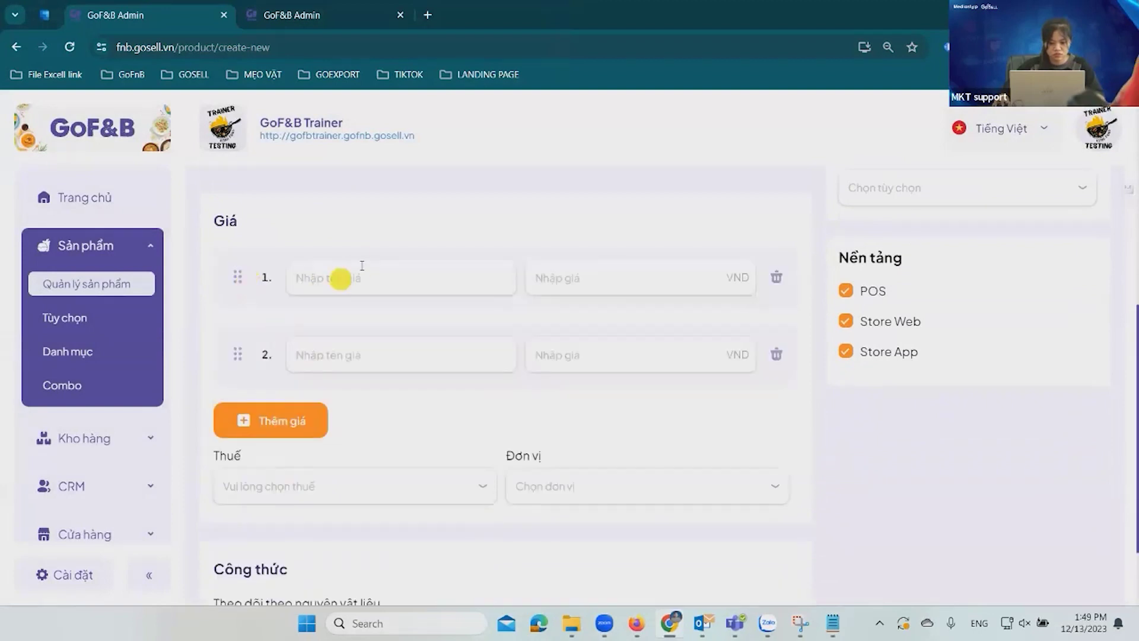
left_click(356, 272)
type("size S")
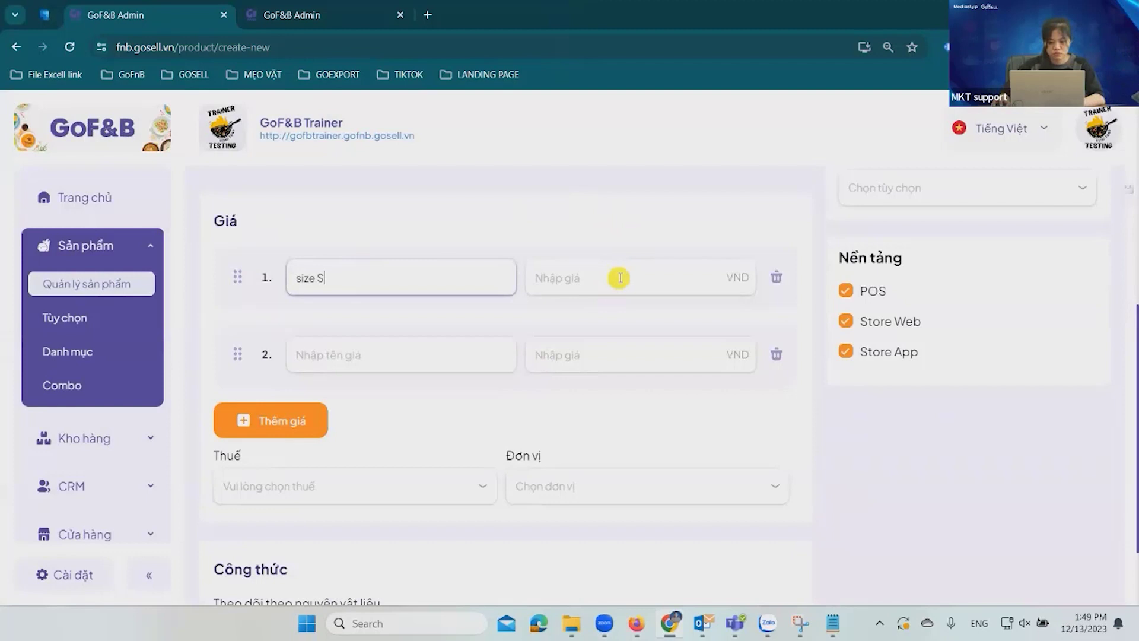
left_click(620, 277)
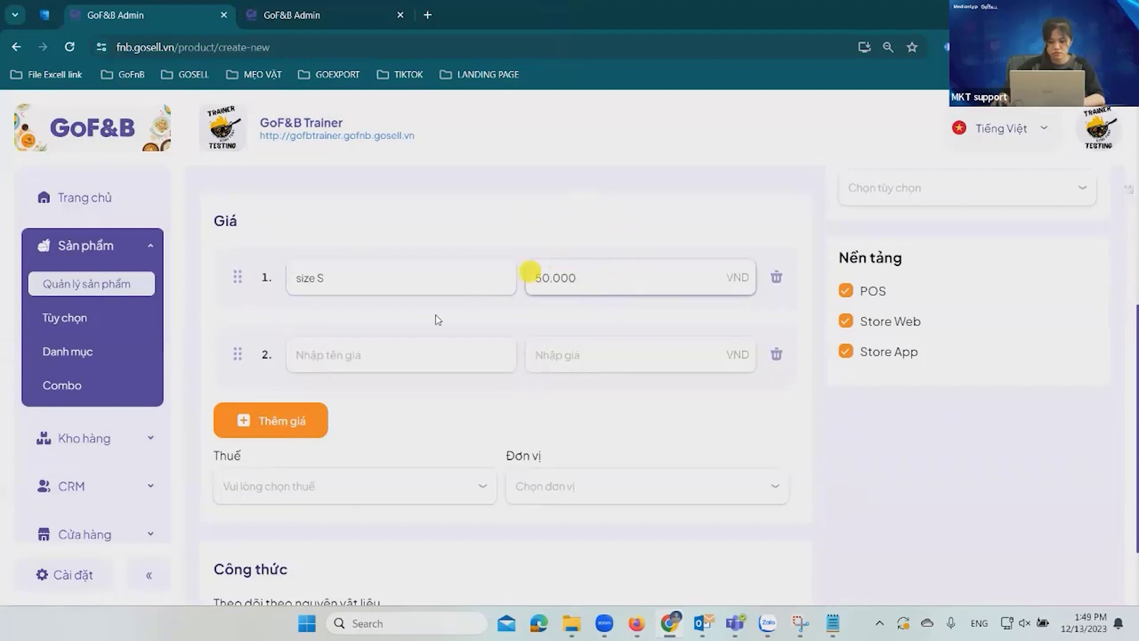
left_click(359, 354)
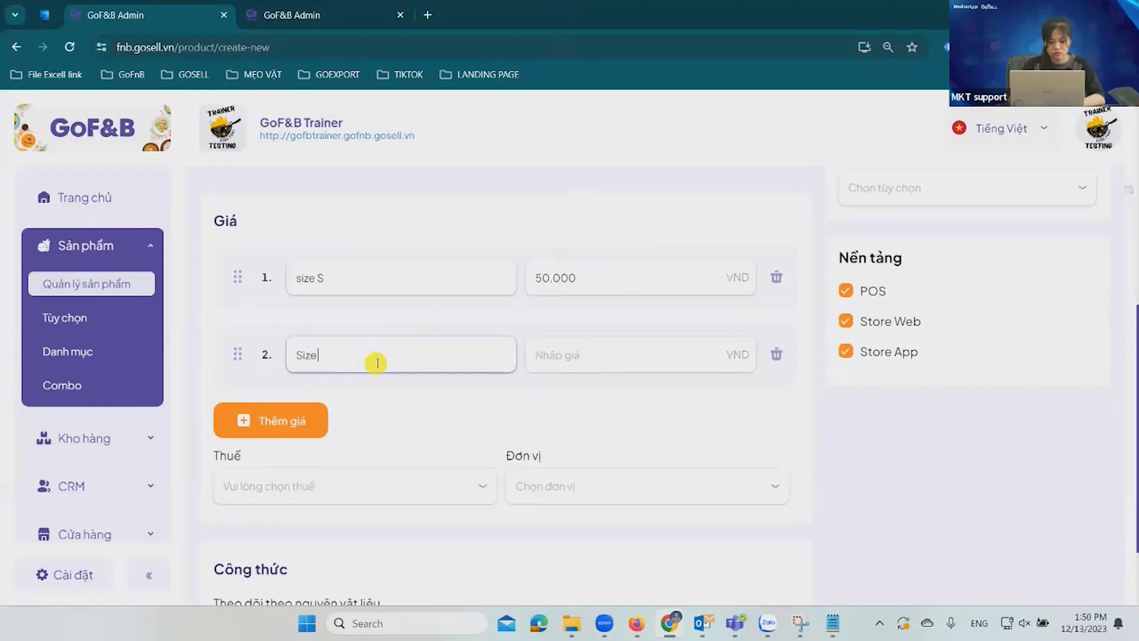
left_click(602, 359)
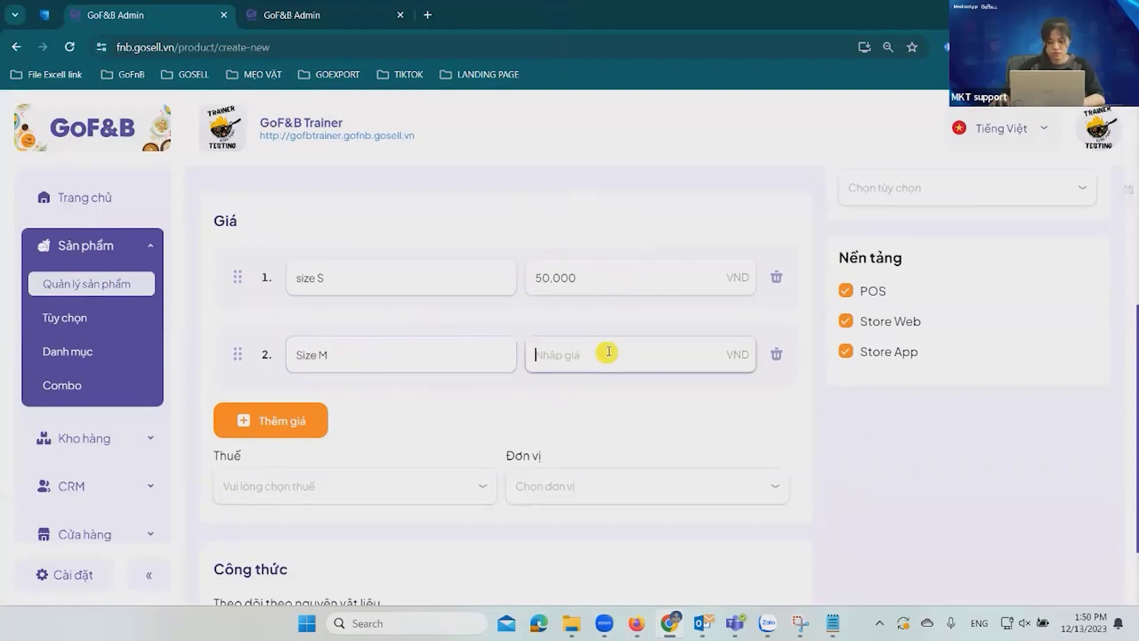
left_click(289, 414)
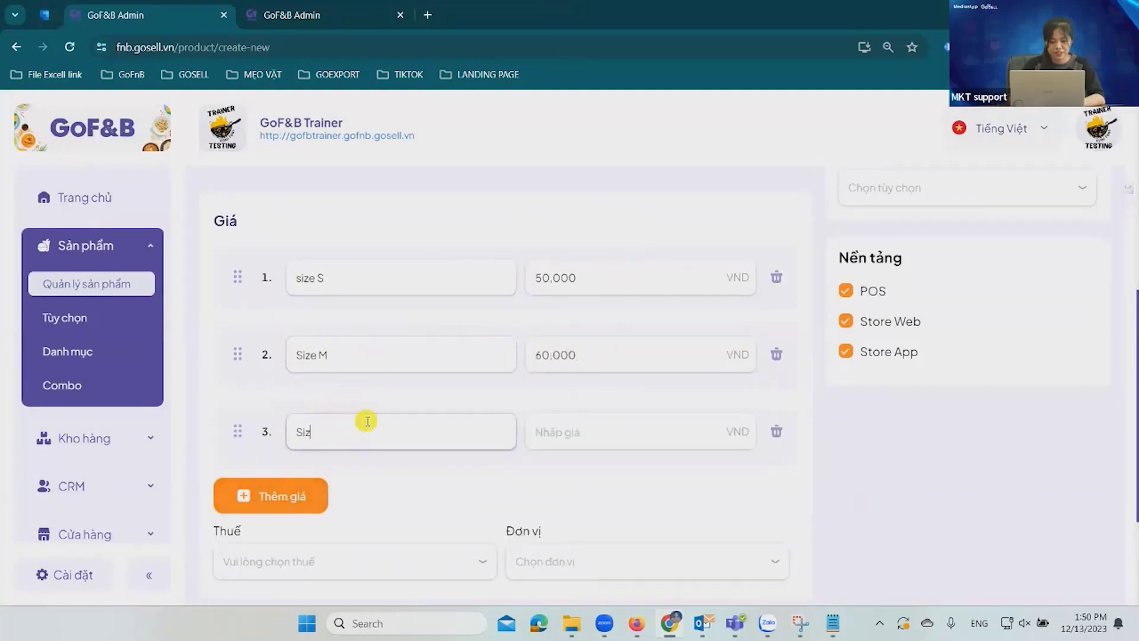
left_click(606, 427)
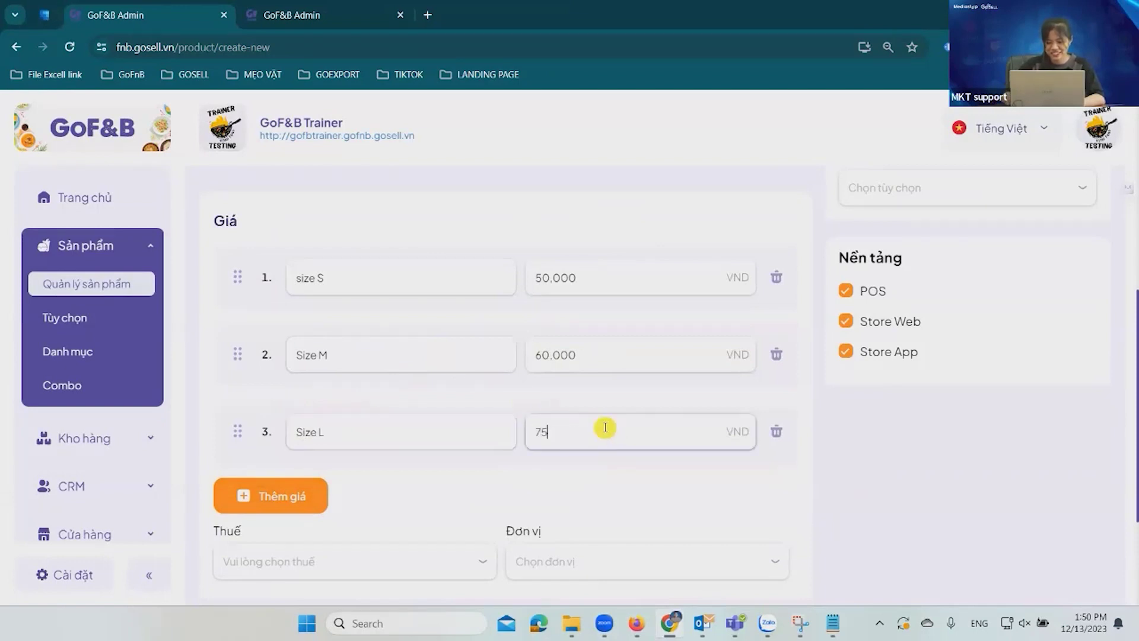
Set the product's unit to the existing unit ly
scroll(509, 475, "down", 3)
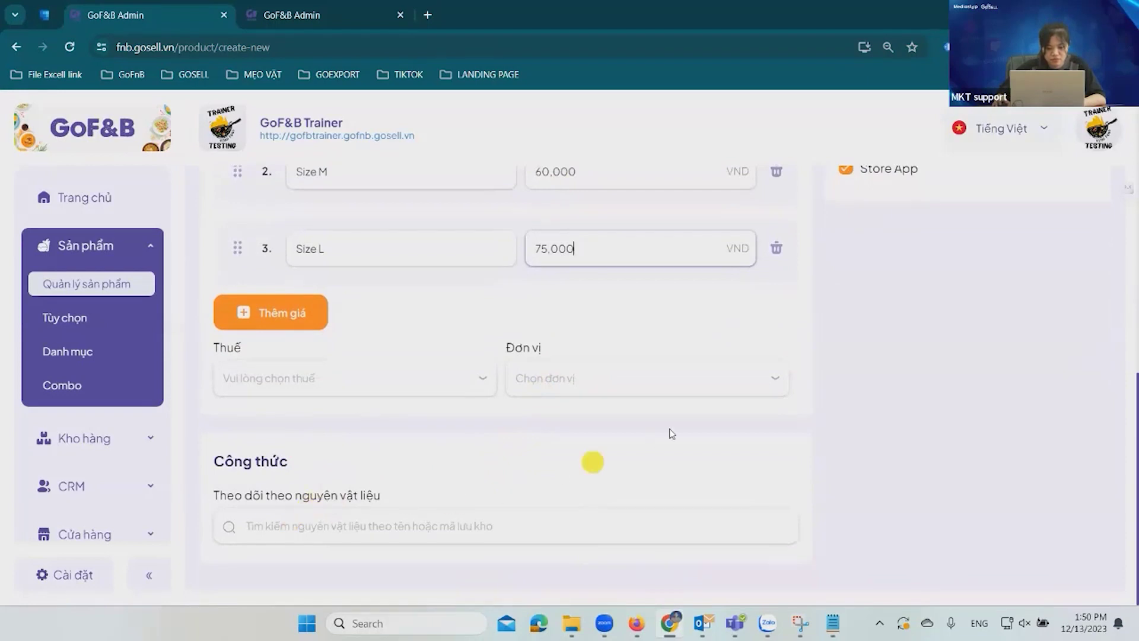
scroll(671, 433, "up", 3)
left_click(499, 528)
scroll(662, 530, "down", 3)
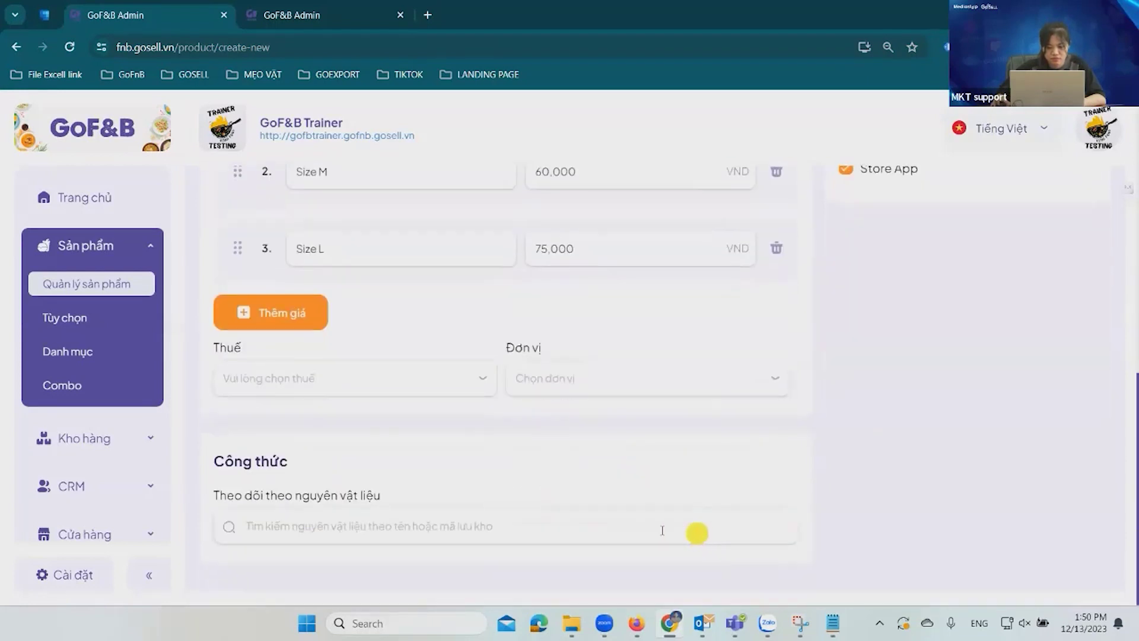
left_click(539, 381)
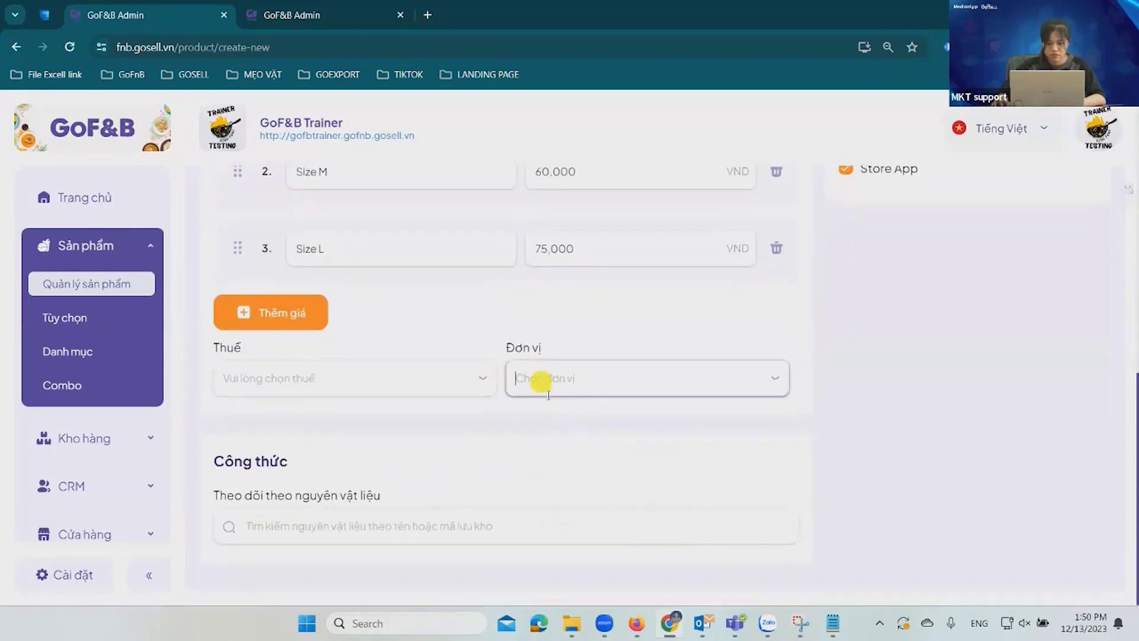
scroll(552, 457, "down", 3)
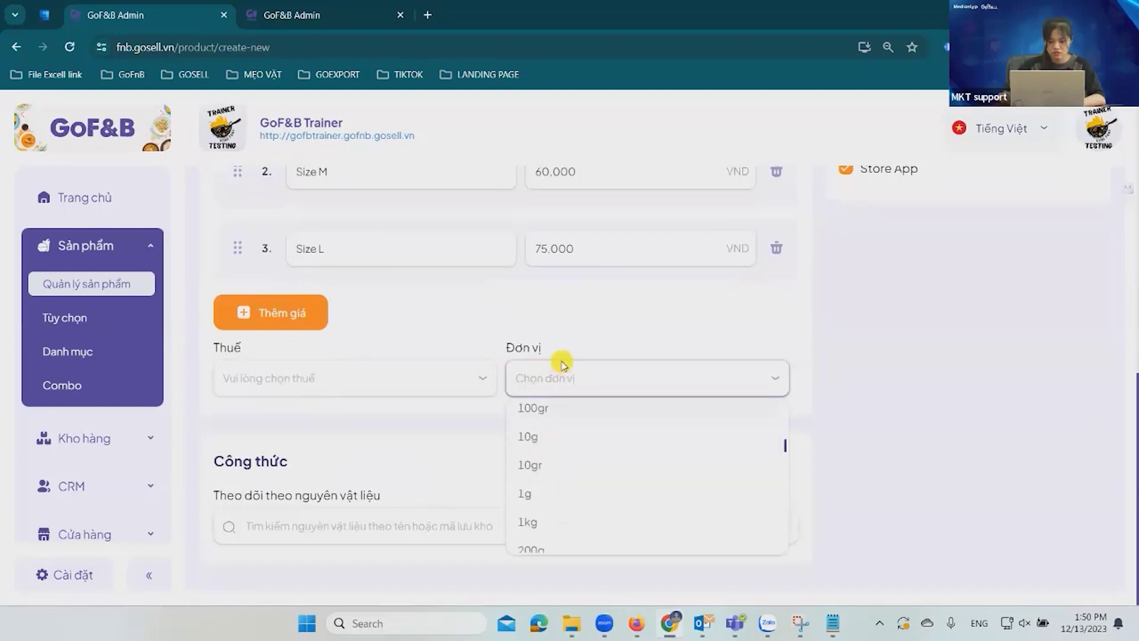
type("ly")
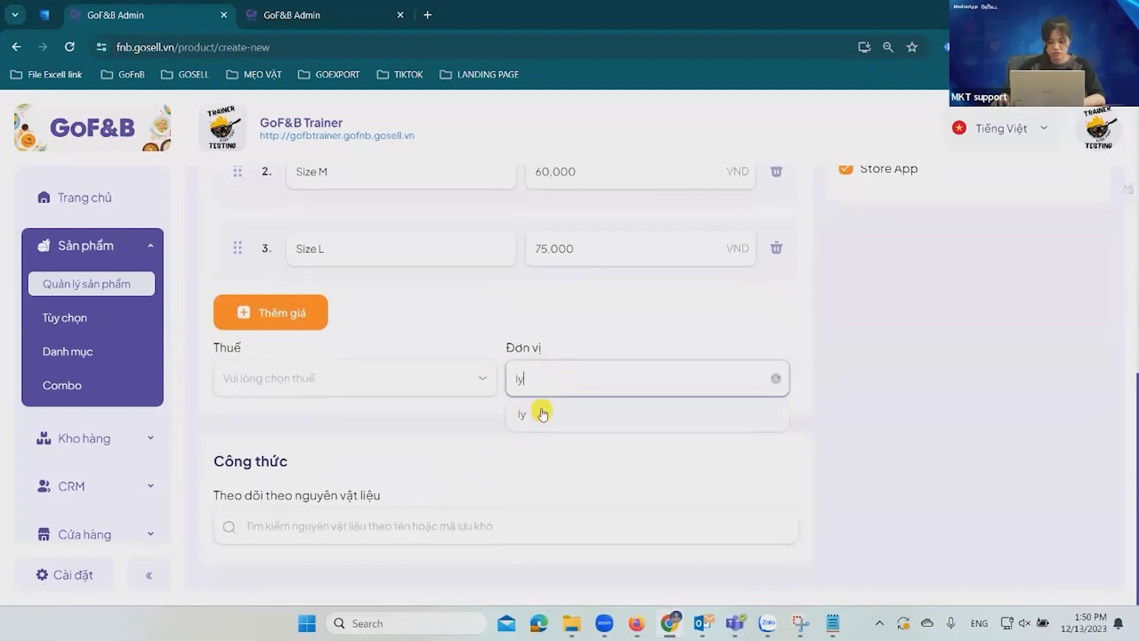
left_click(543, 414)
left_click(695, 485)
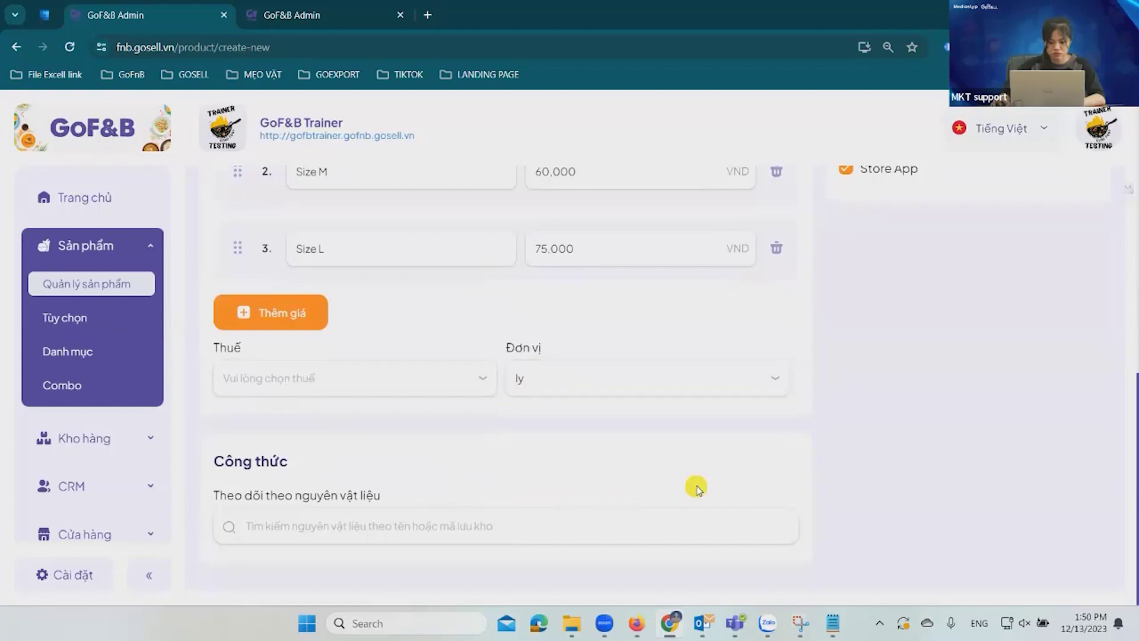
Check the completed product form and try to submit Trà Dâu without a recipe
scroll(843, 463, "up", 8)
scroll(858, 439, "up", 2)
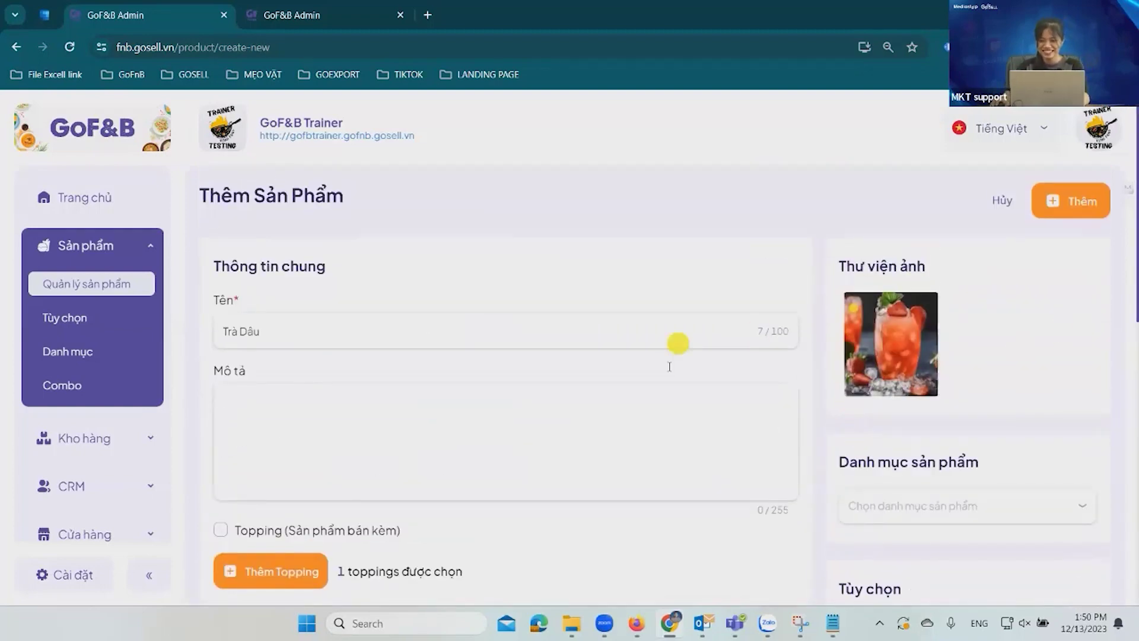
scroll(676, 380, "down", 10)
scroll(746, 402, "up", 8)
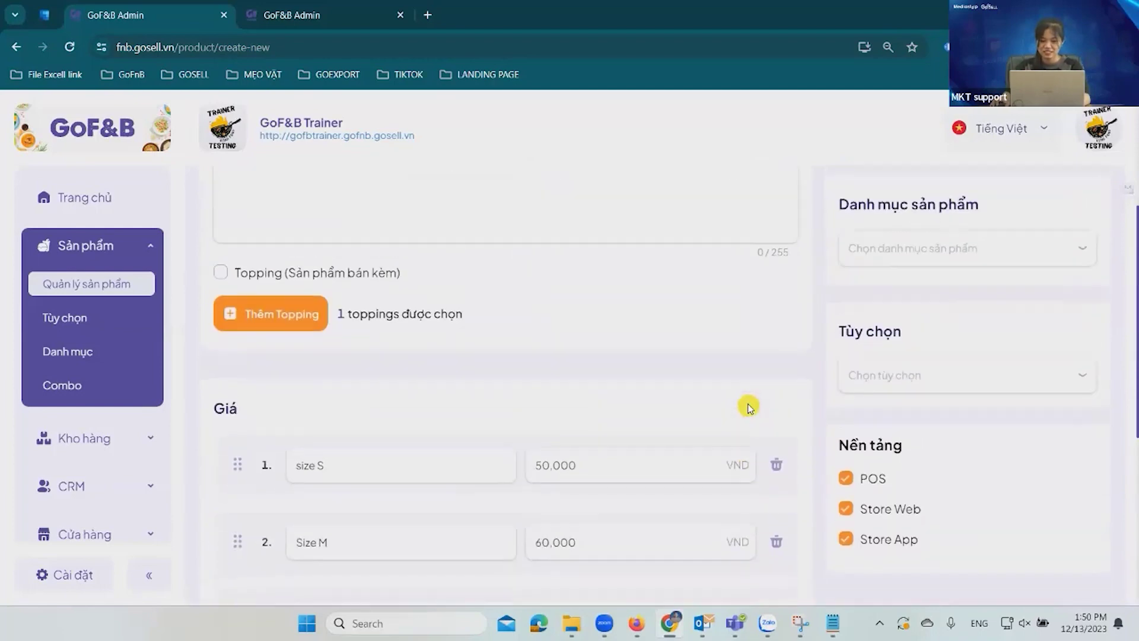
scroll(750, 403, "up", 2)
left_click(1082, 202)
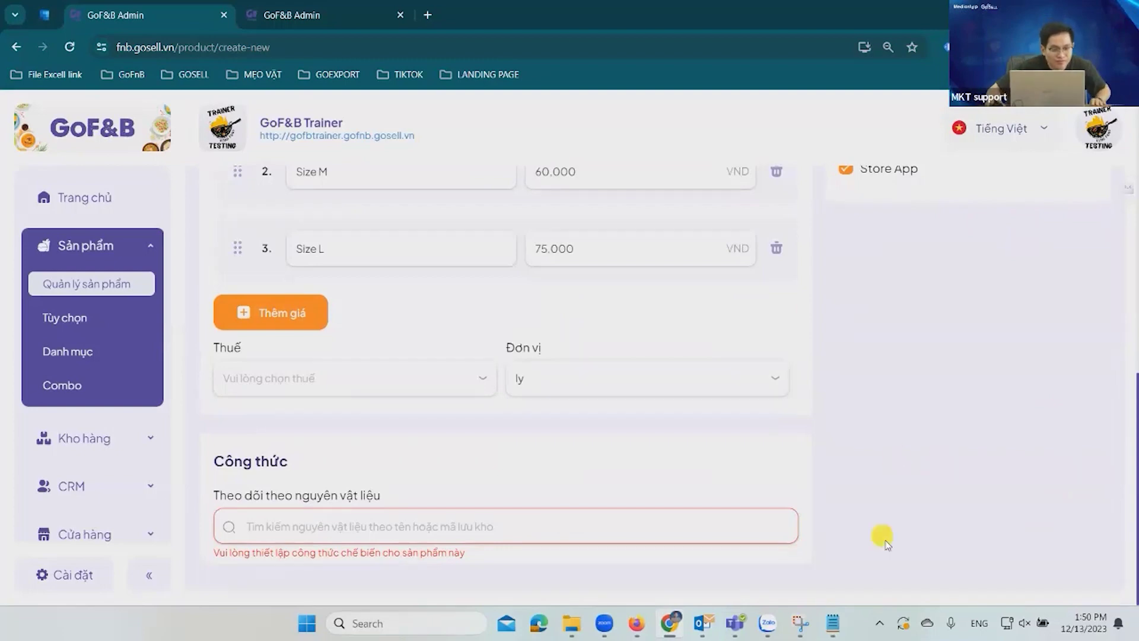
Leave the product form, discarding its unsaved data, and go to the inventory's material management
left_click(124, 444)
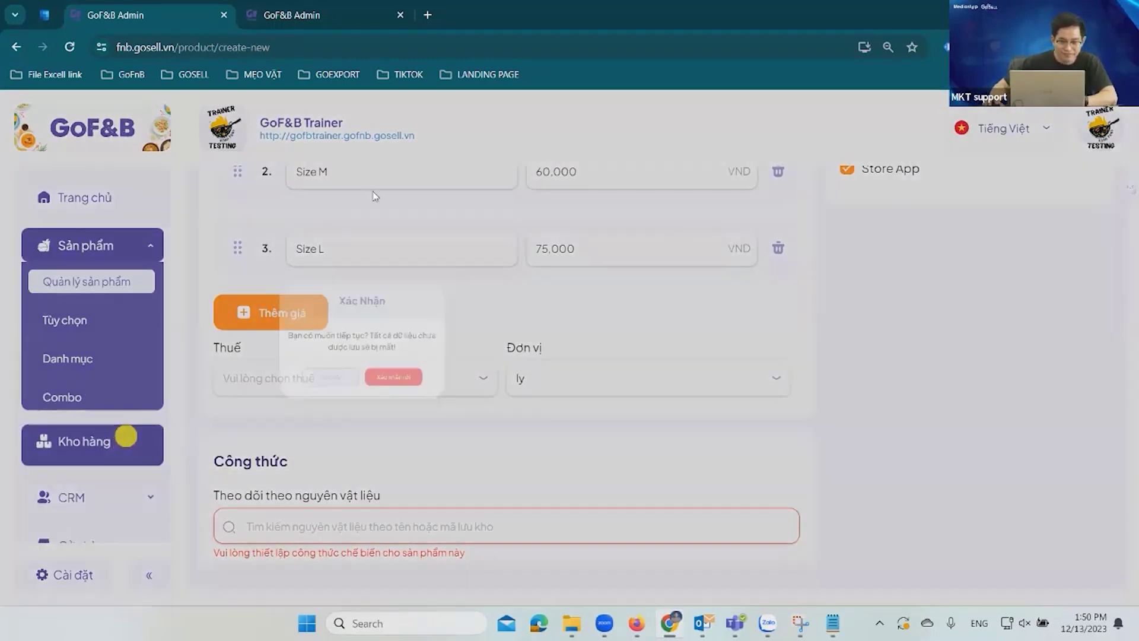
left_click(628, 325)
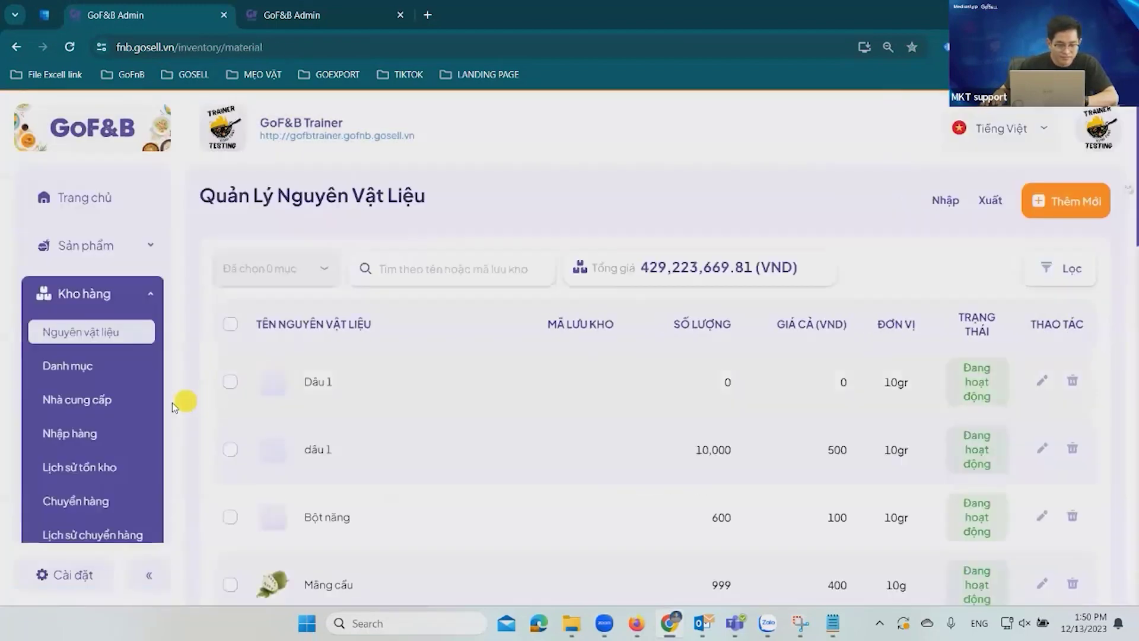
left_click(116, 432)
left_click(1065, 200)
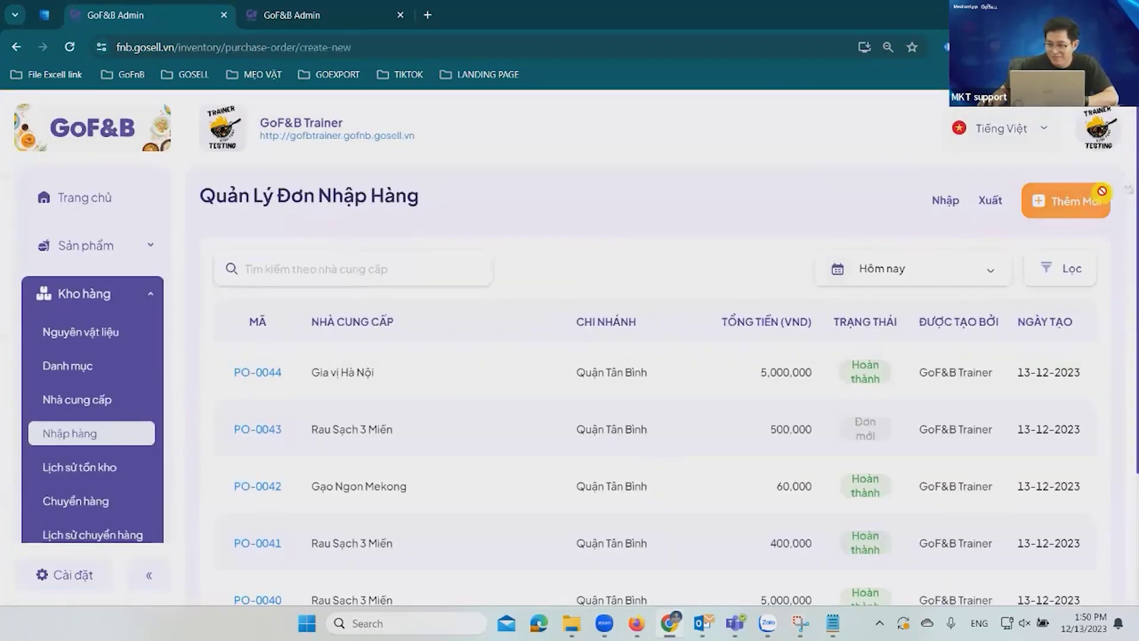
left_click(439, 330)
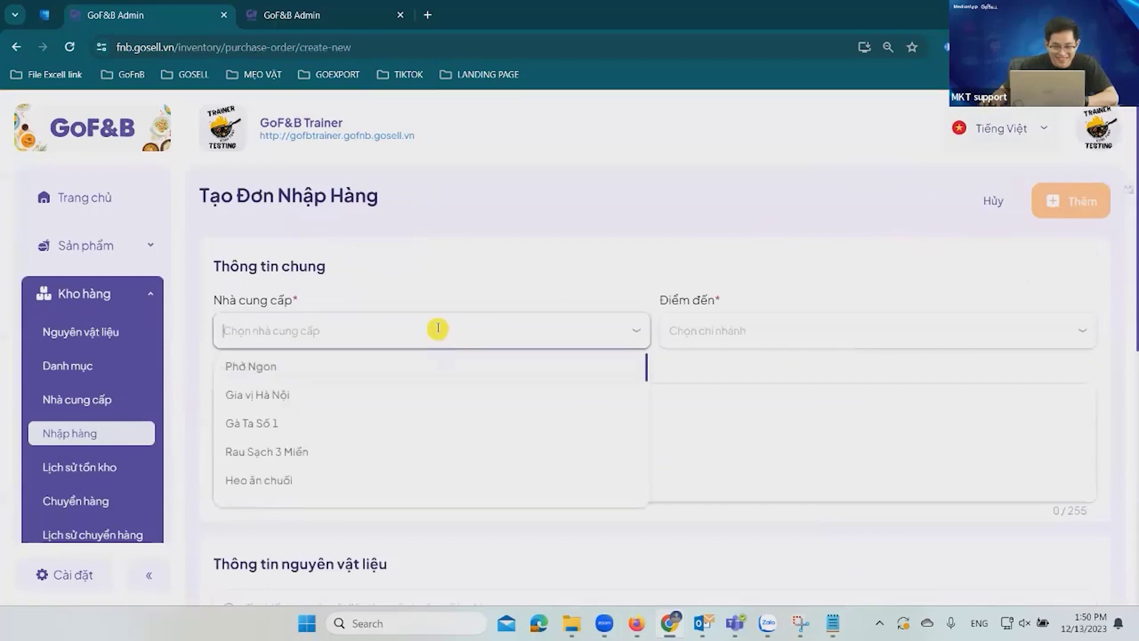
Return to the material list and look over the strawberry materials
left_click(94, 332)
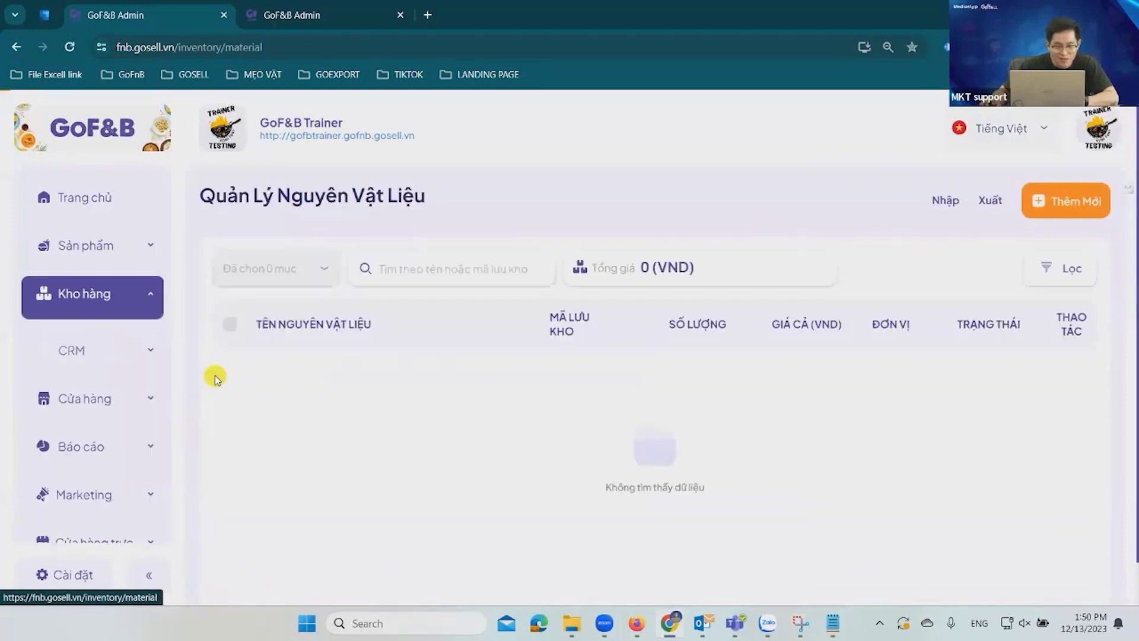
scroll(464, 362, "down", 2)
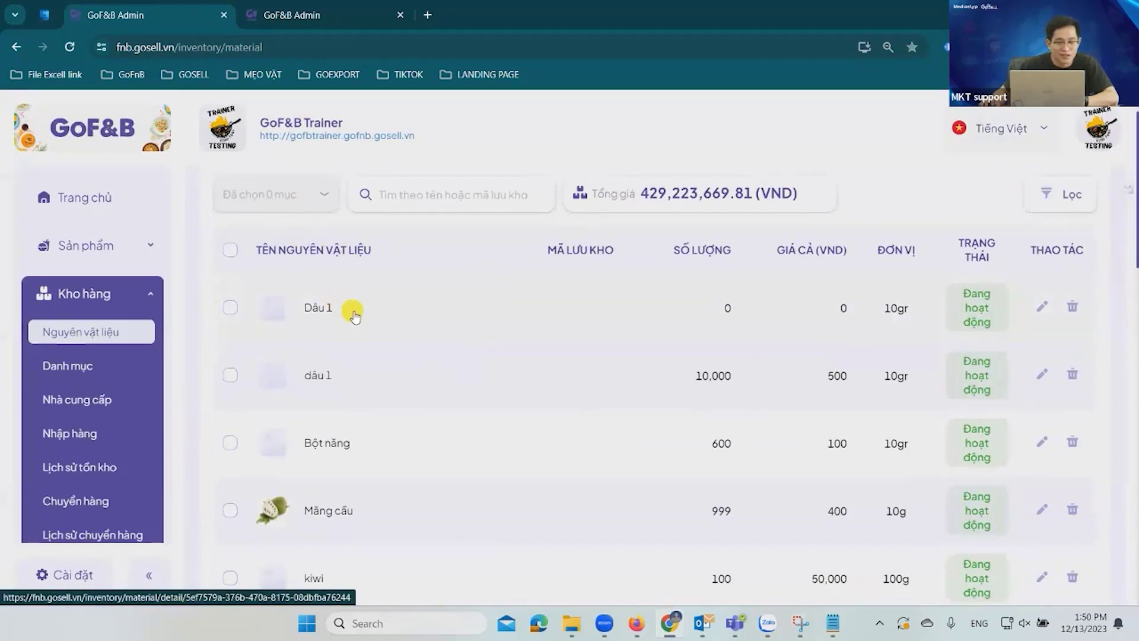
Start a new material in the material list and name it dâu 3
scroll(354, 316, "up", 1)
left_click(1081, 202)
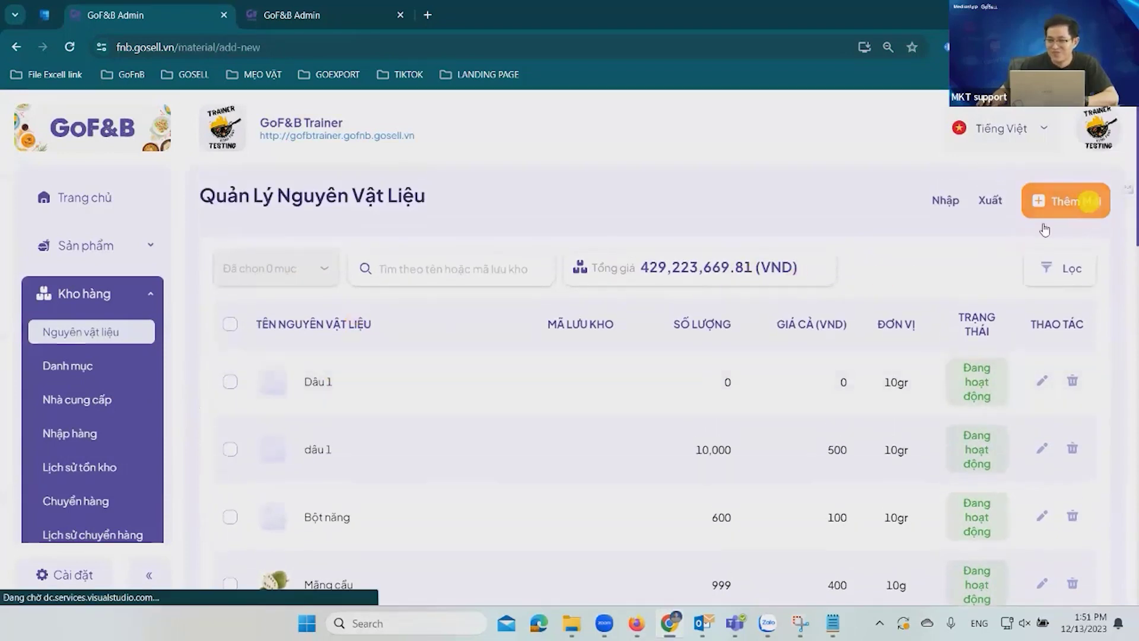
left_click(373, 340)
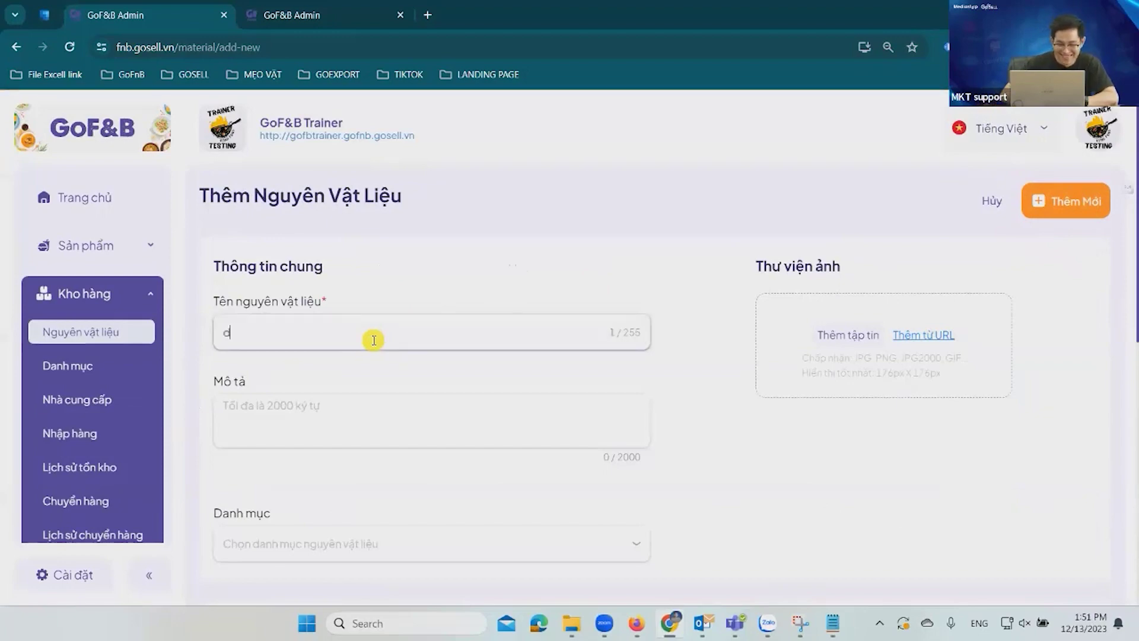
scroll(516, 402, "down", 2)
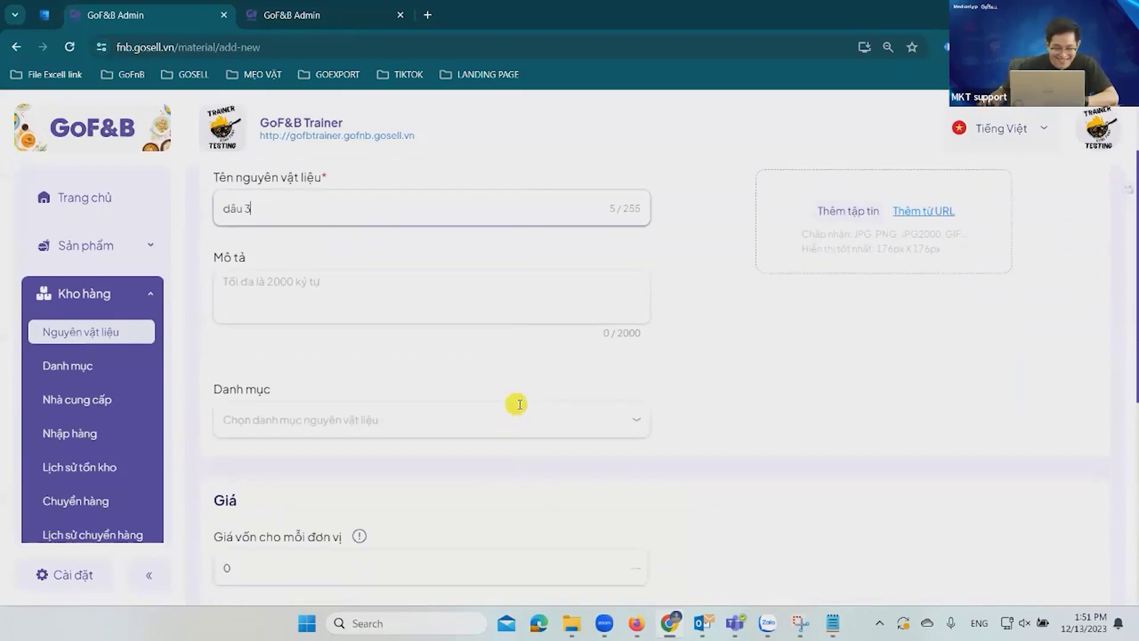
Set the base unit of the material dâu 3 to 100g
scroll(519, 406, "down", 3)
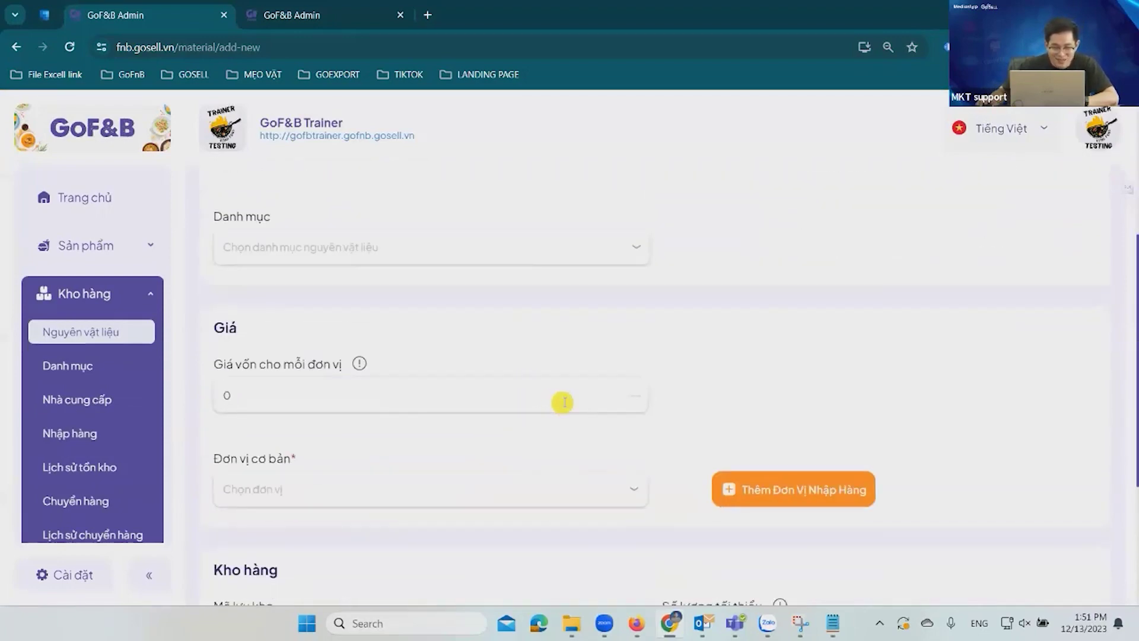
left_click(481, 413)
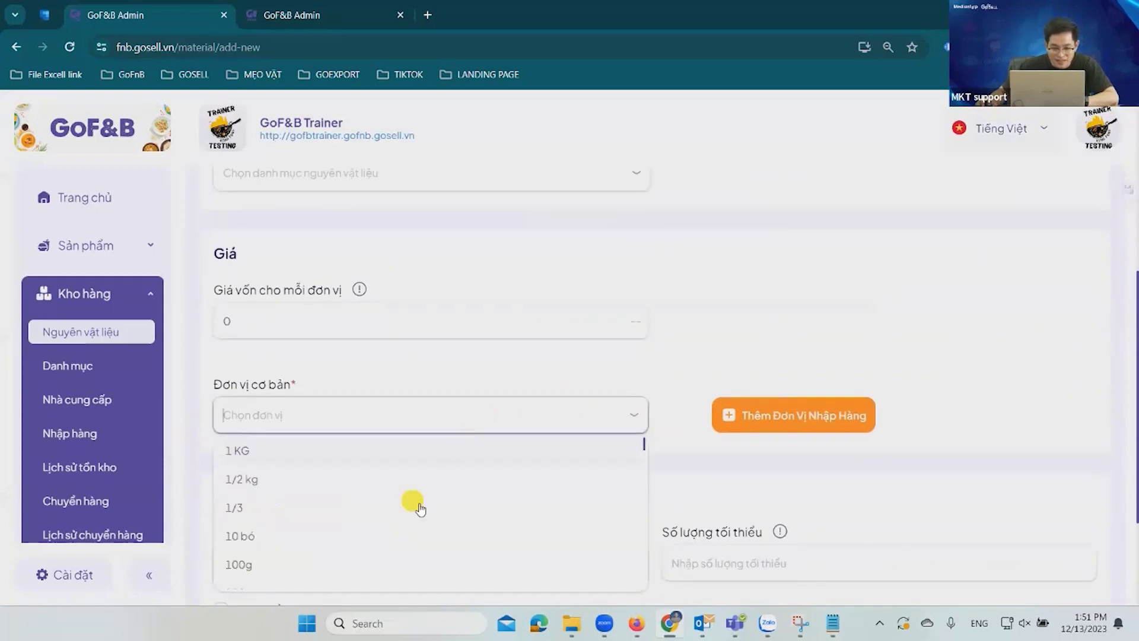
left_click(727, 424)
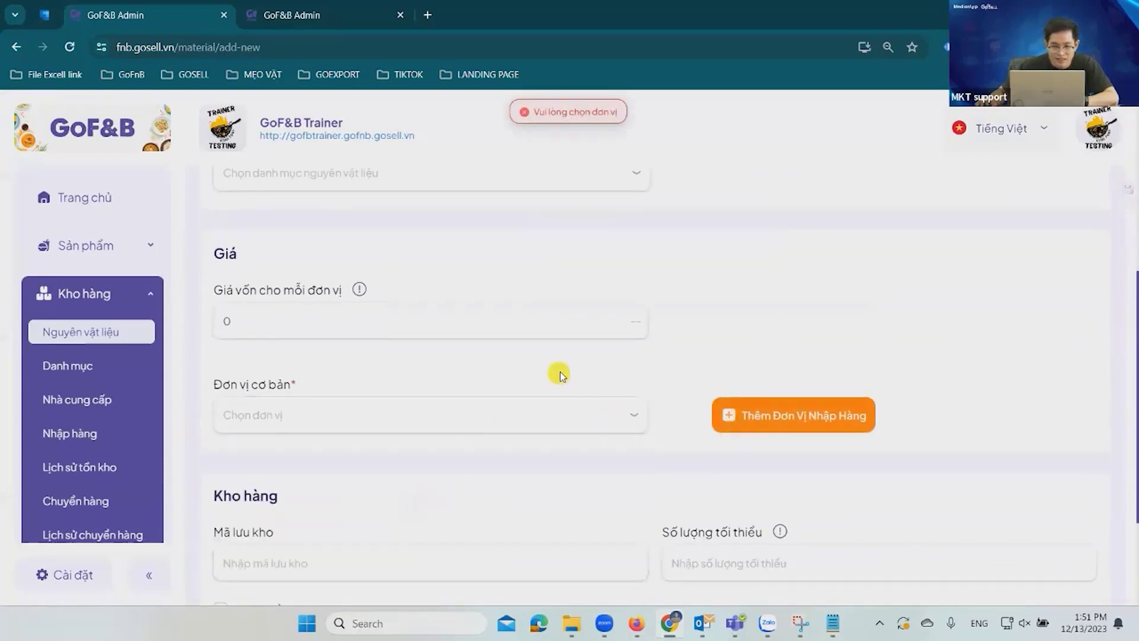
scroll(560, 371, "up", 5)
scroll(556, 389, "down", 5)
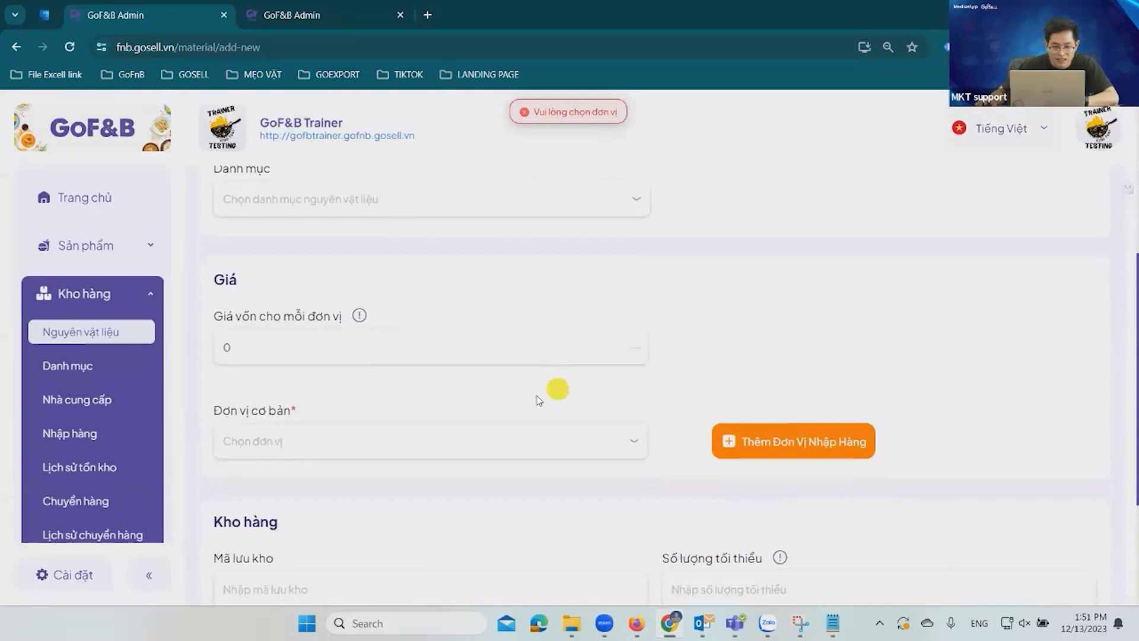
left_click(405, 406)
scroll(376, 511, "down", 5)
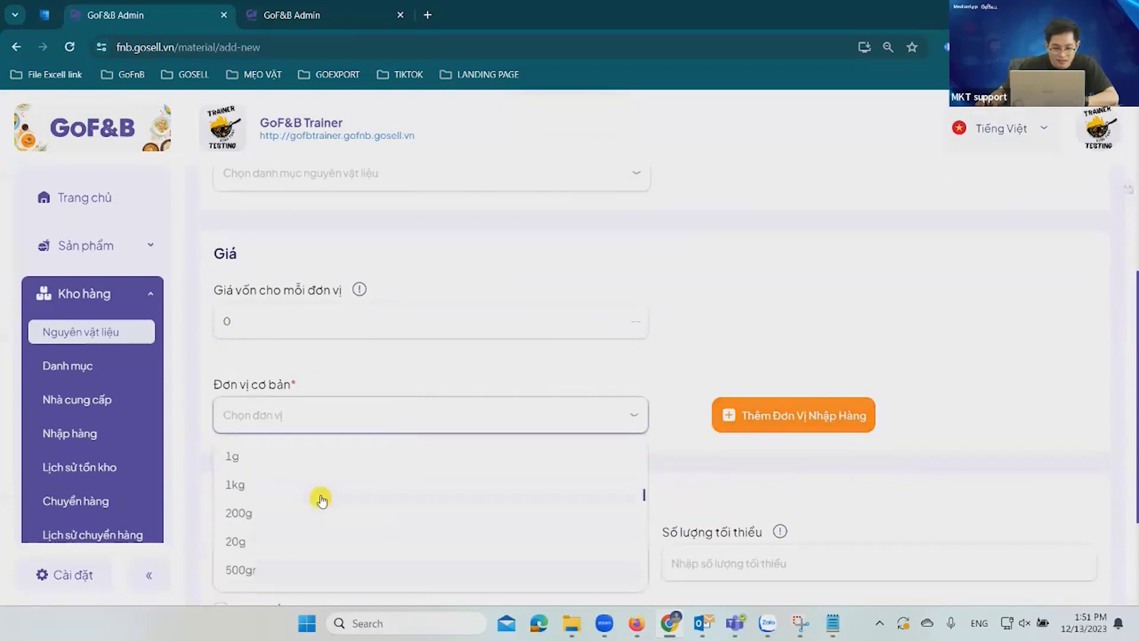
scroll(295, 569, "up", 5)
left_click(299, 567)
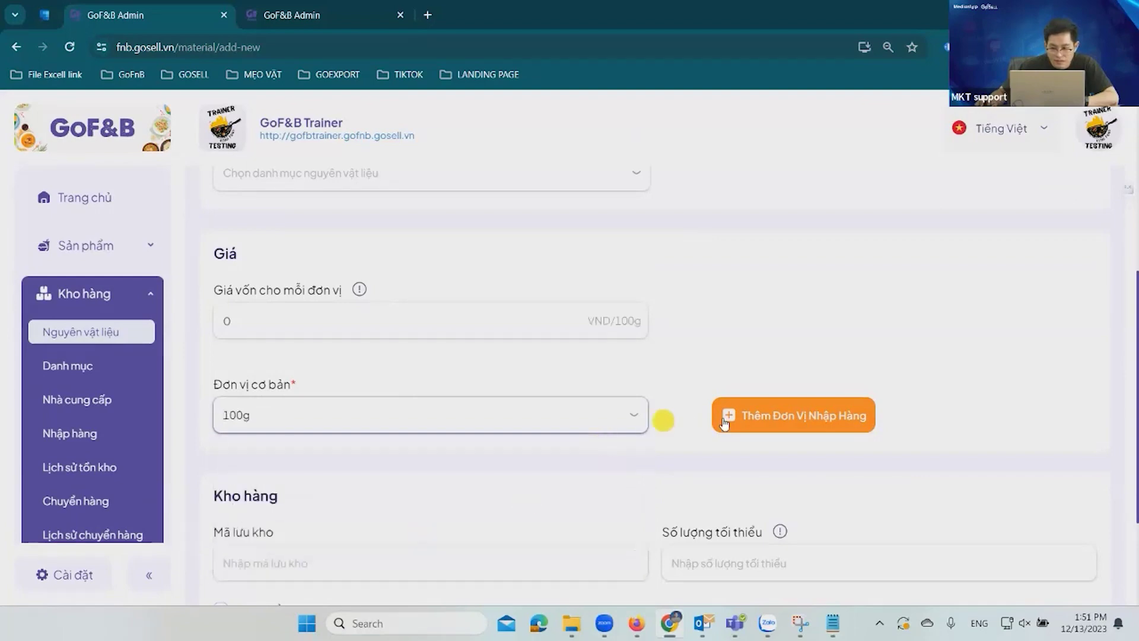
Add kg as a purchase unit for dâu 3, with a capacity of 1,000 base units of 100g
left_click(751, 415)
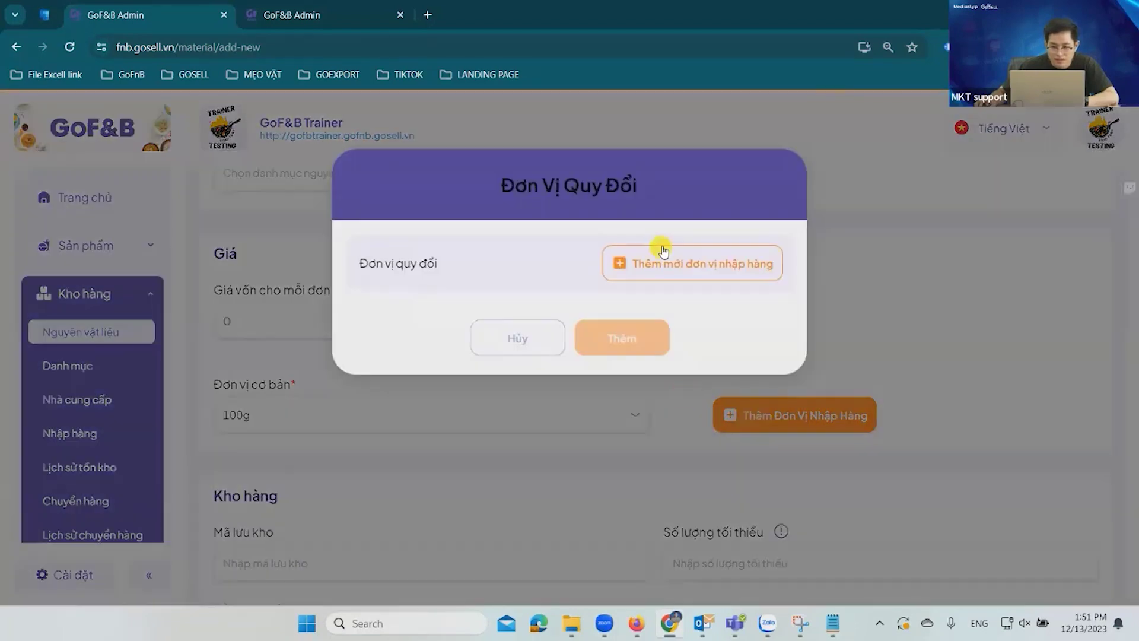
left_click(664, 263)
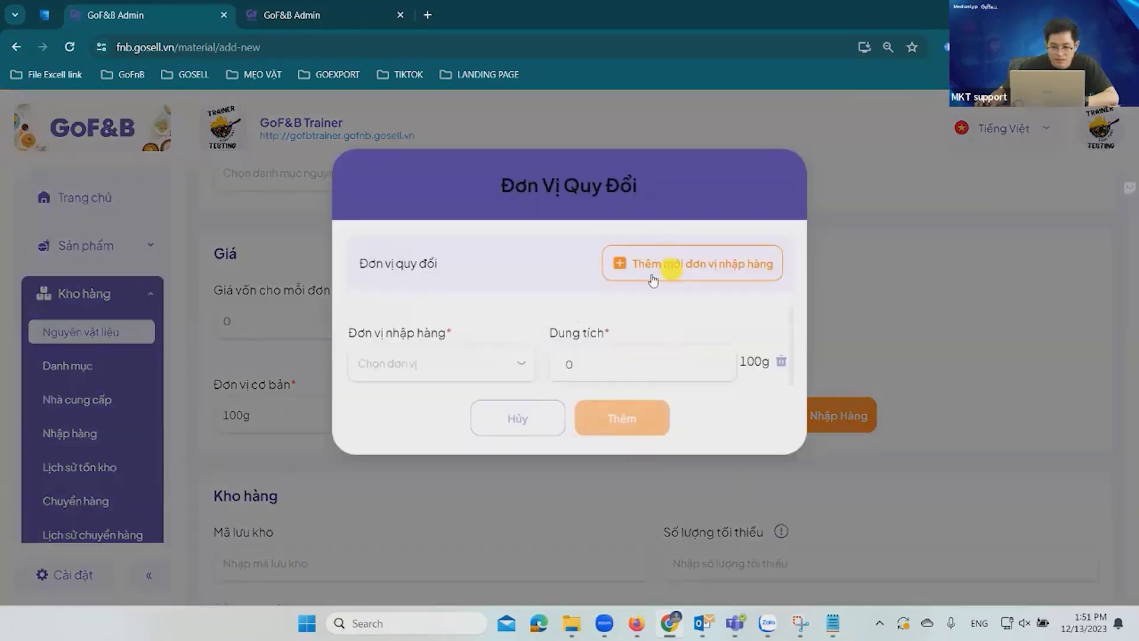
left_click(514, 365)
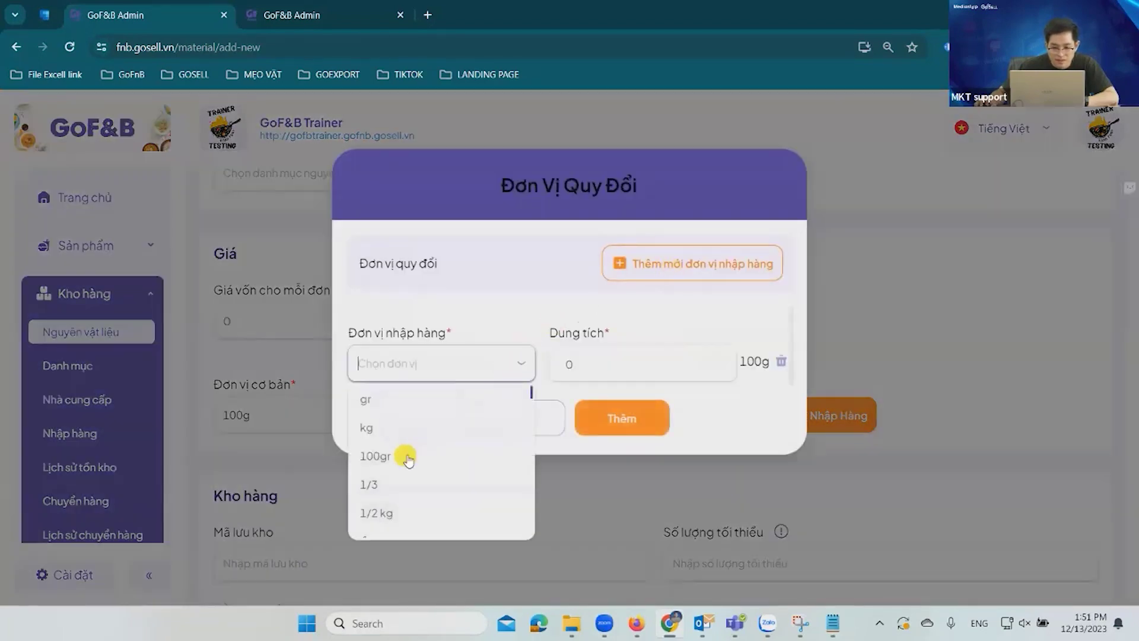
left_click(405, 429)
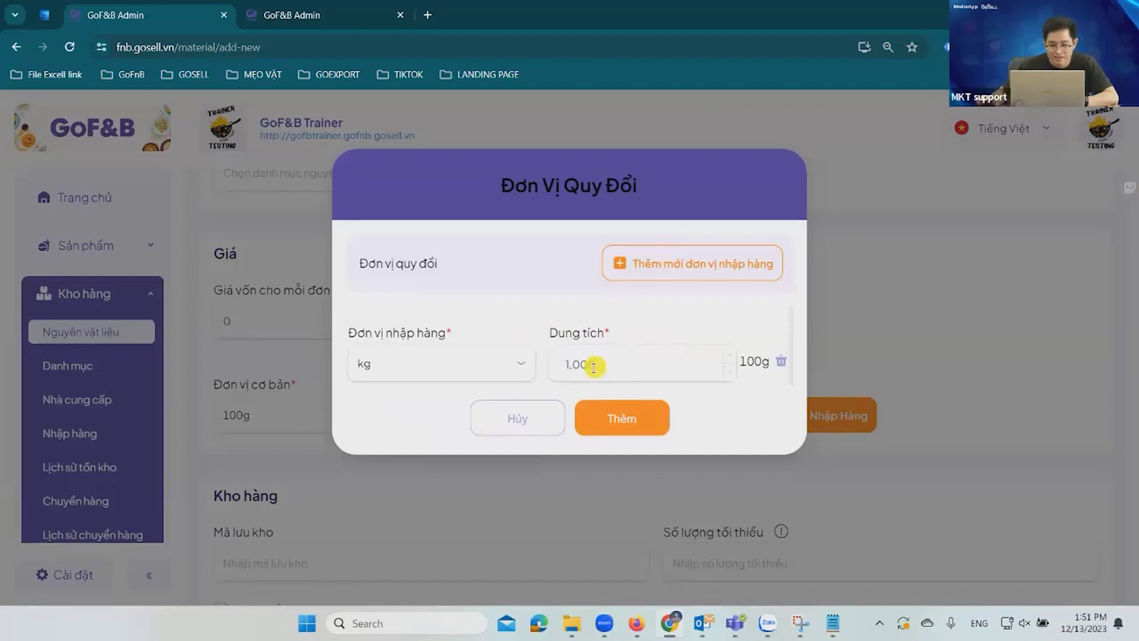
left_click(623, 416)
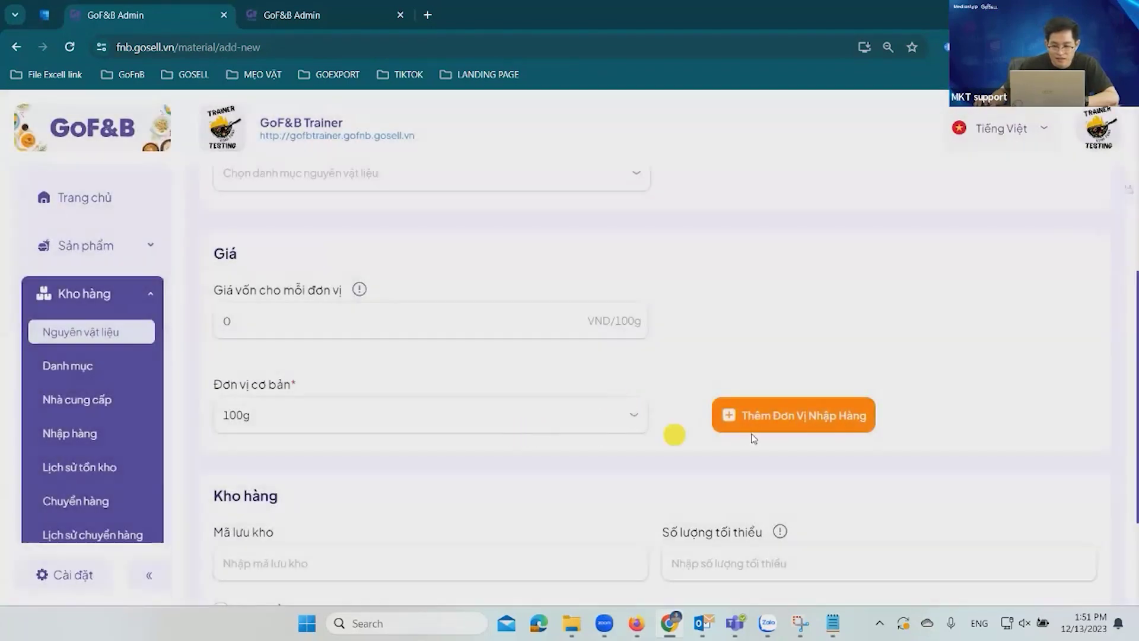
Correct the kg purchase unit's capacity to 10 base units of 100g
left_click(730, 416)
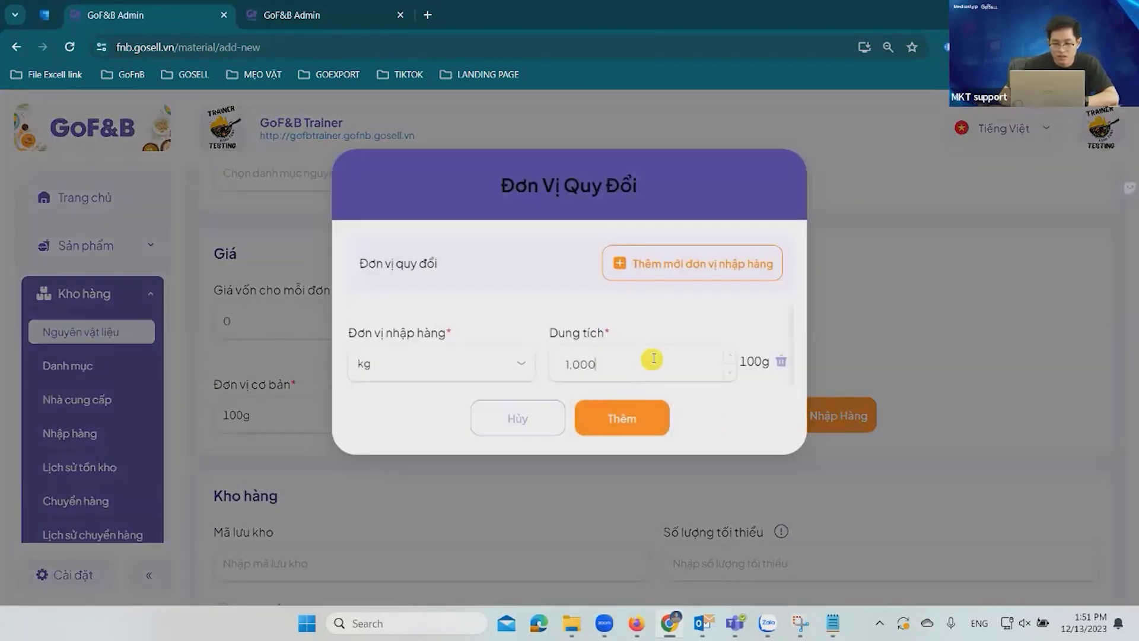
key("BackSpace")
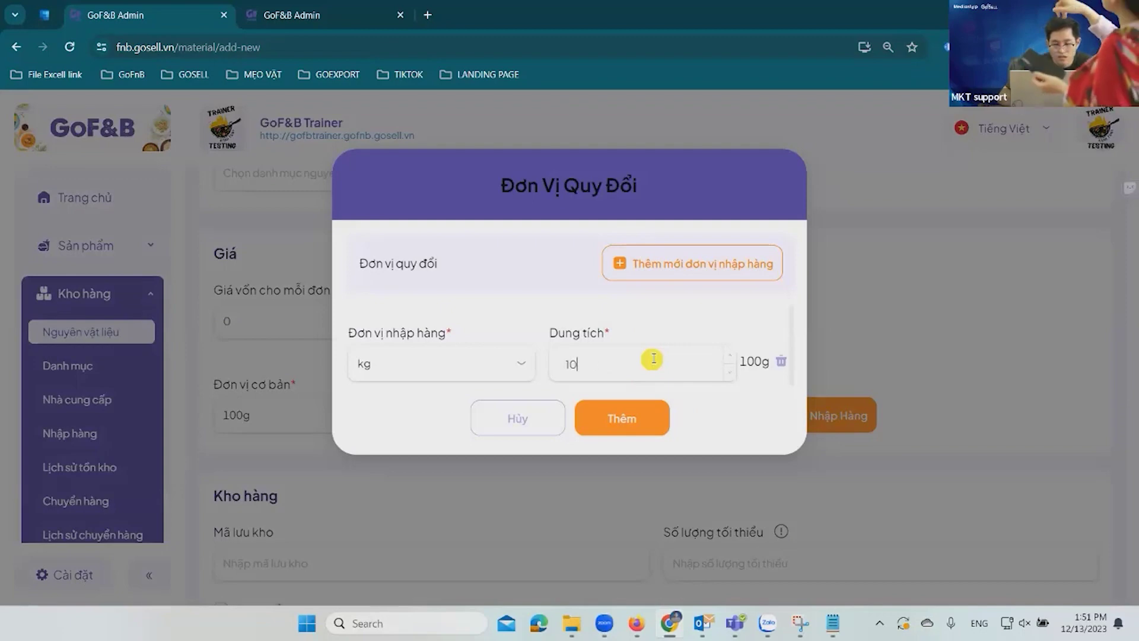
left_click(623, 416)
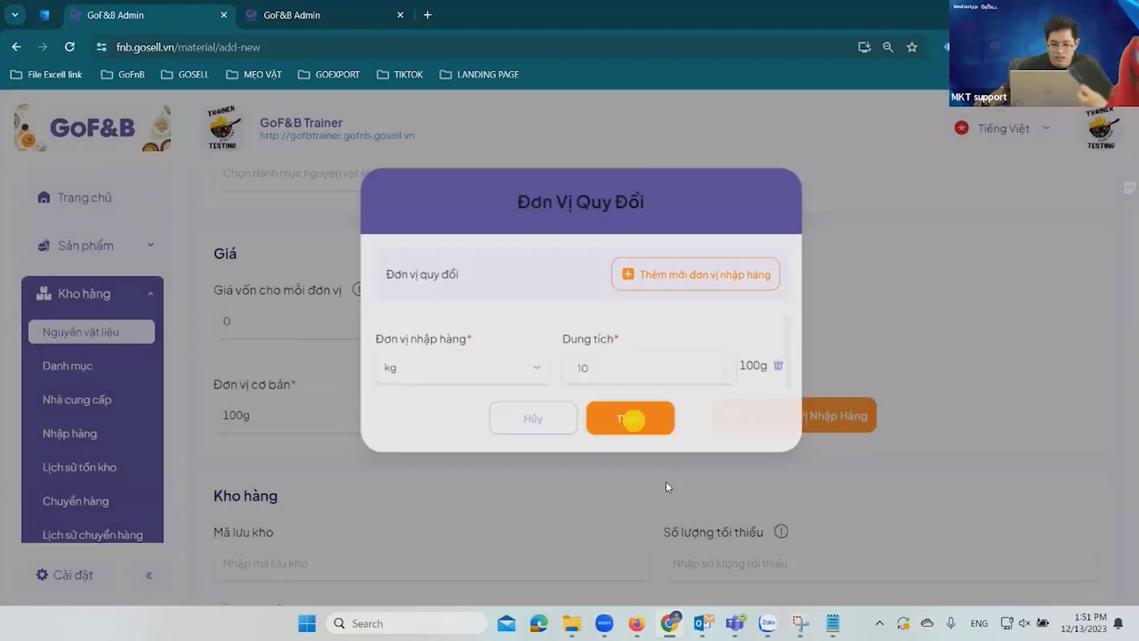
Assign the material dâu 3 to all branches and try to submit it without entering stock quantities
scroll(663, 482, "down", 3)
scroll(662, 482, "up", 1)
scroll(664, 481, "down", 1)
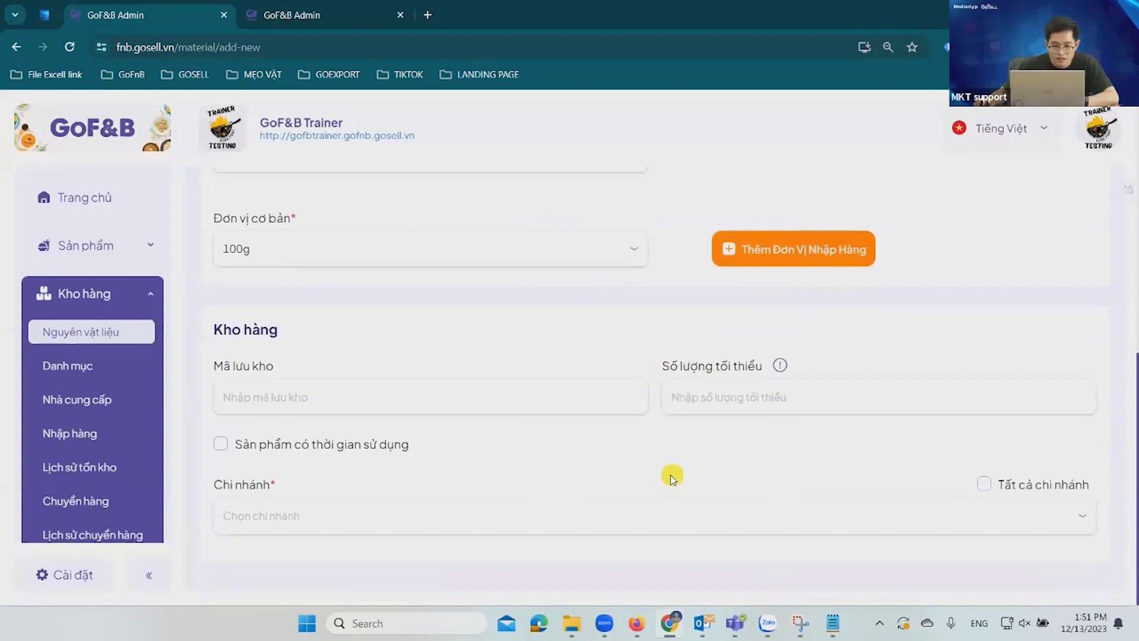
left_click(995, 485)
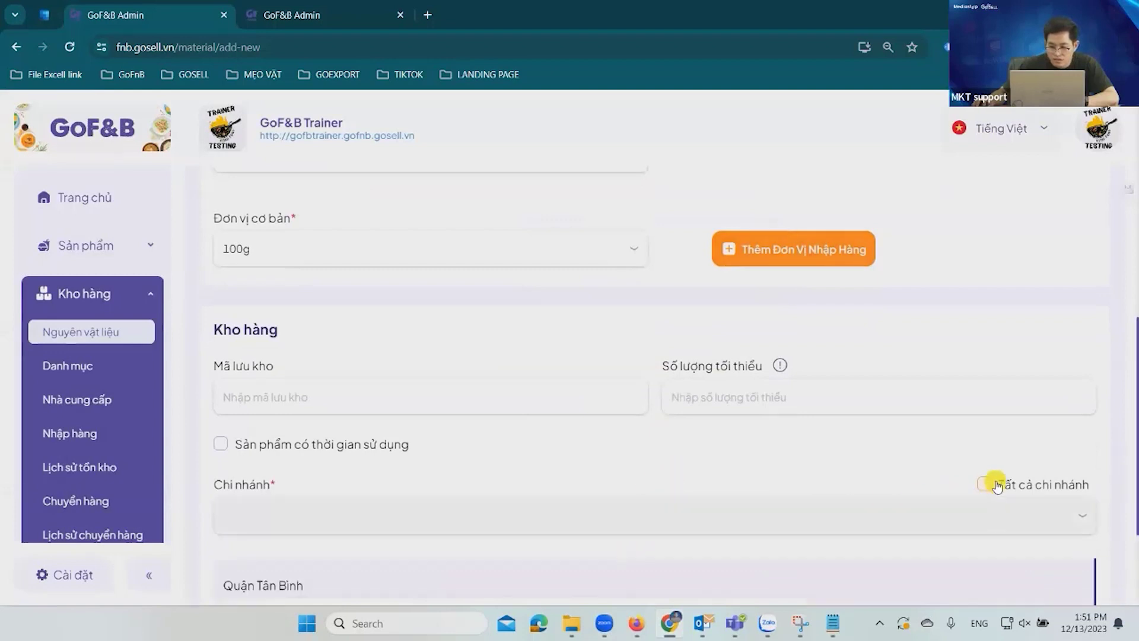
scroll(752, 480, "up", 10)
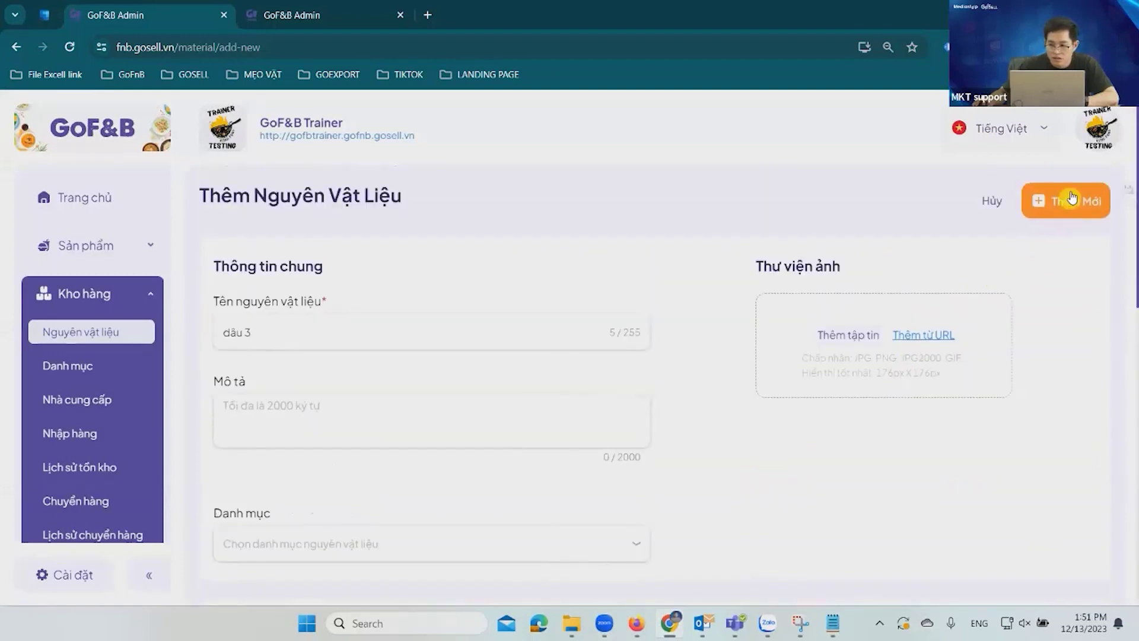
left_click(1072, 197)
left_click(1089, 202)
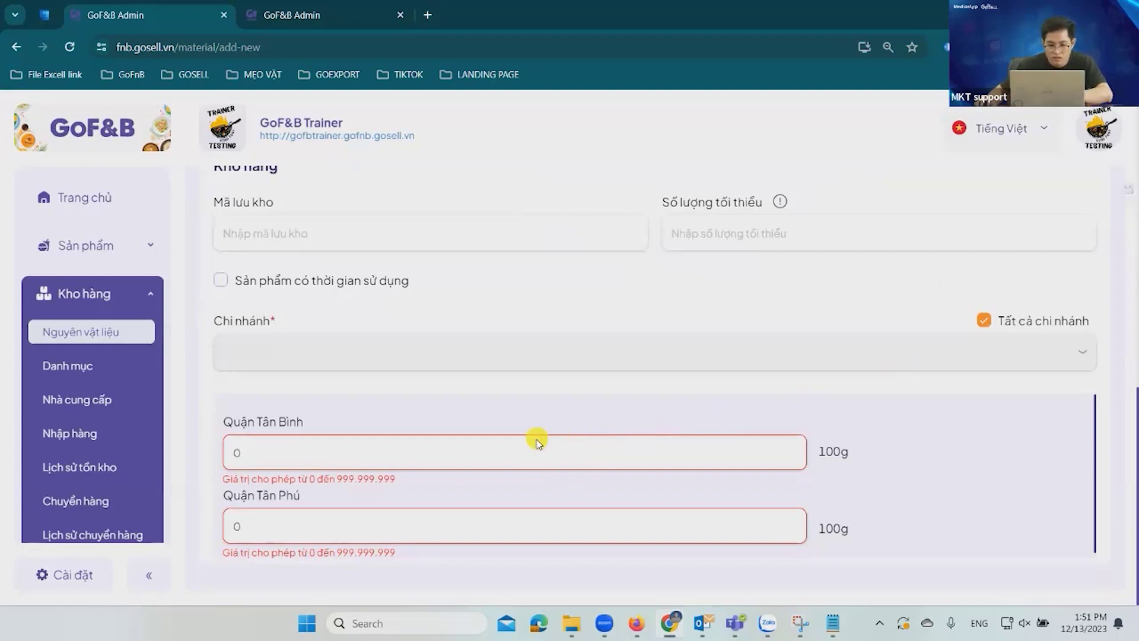
Enter a stock quantity of 0 for Quận Tân Bình and Quận Tân Phú, and save the material dâu 3
left_click(535, 461)
left_click(501, 530)
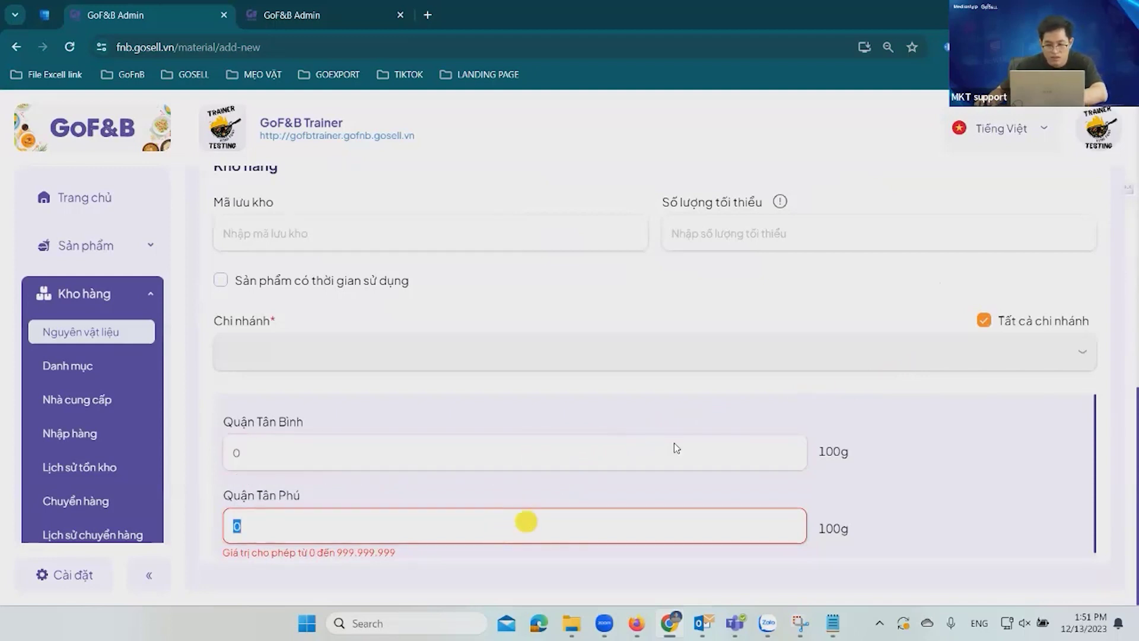
scroll(890, 369, "up", 10)
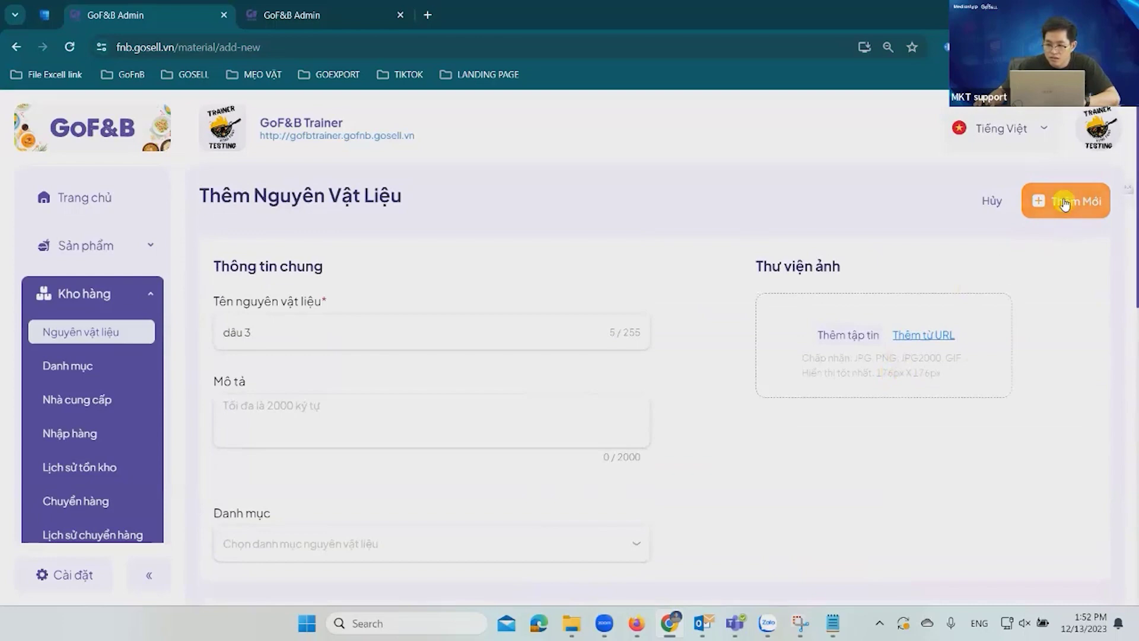
left_click(1066, 203)
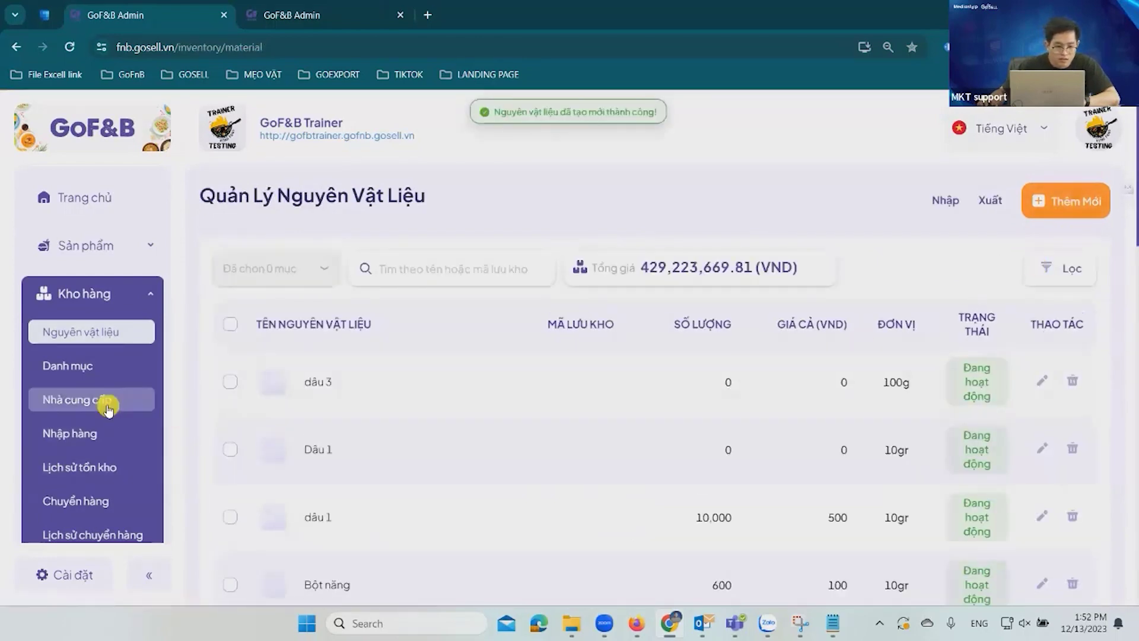
Start a new purchase order with supplier Rau Sạch 3 Miền and destination branch Quận Tân Phú
left_click(110, 440)
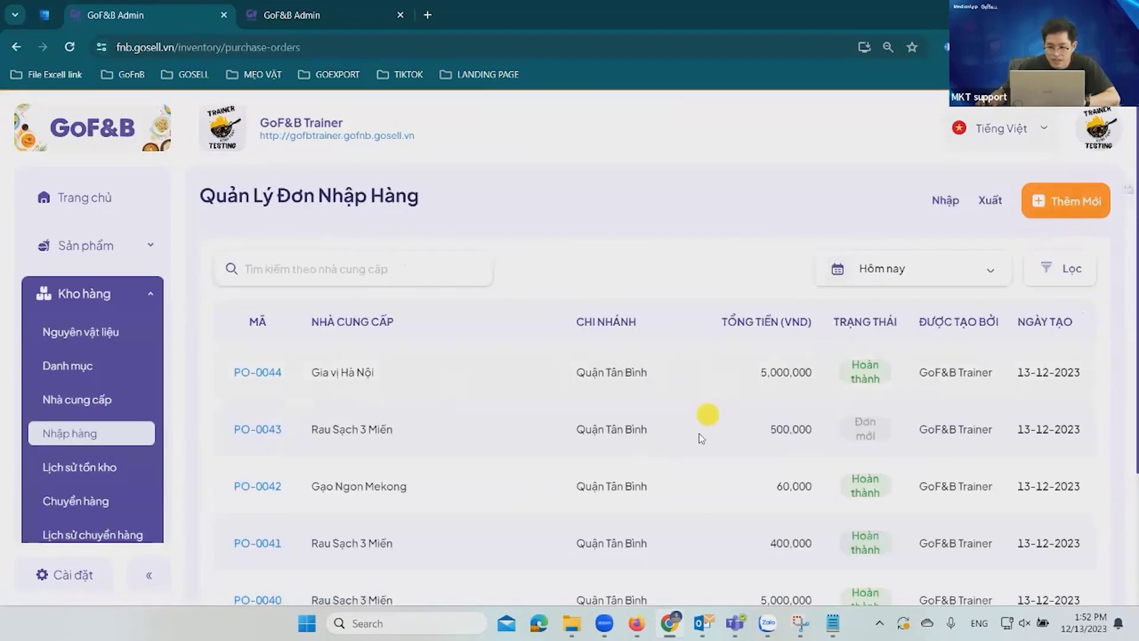
left_click(1067, 204)
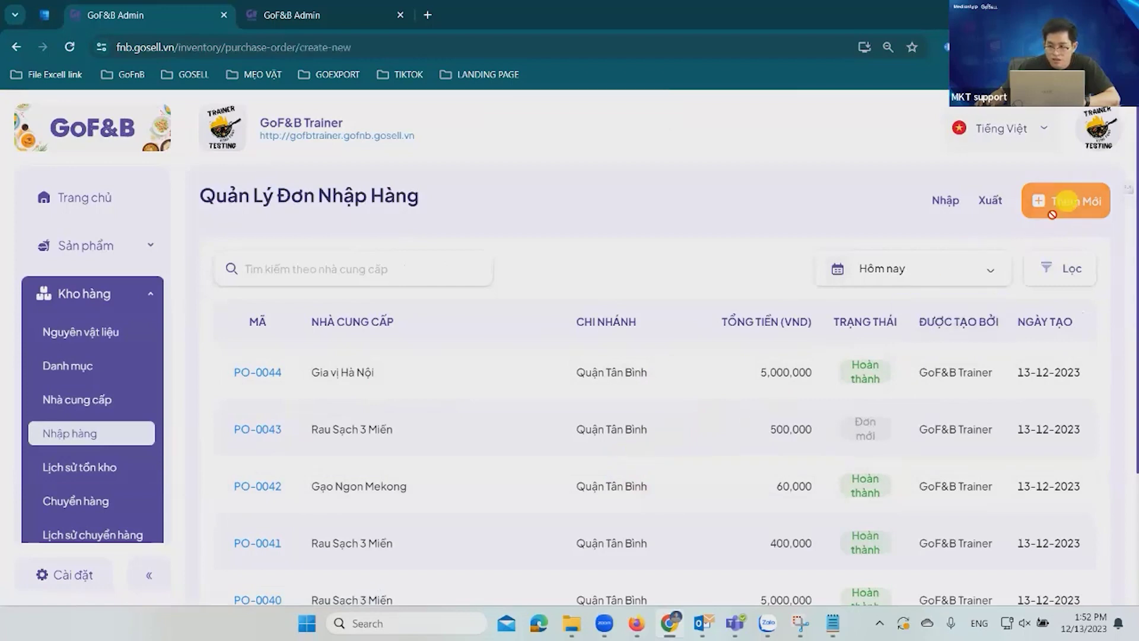
left_click(485, 329)
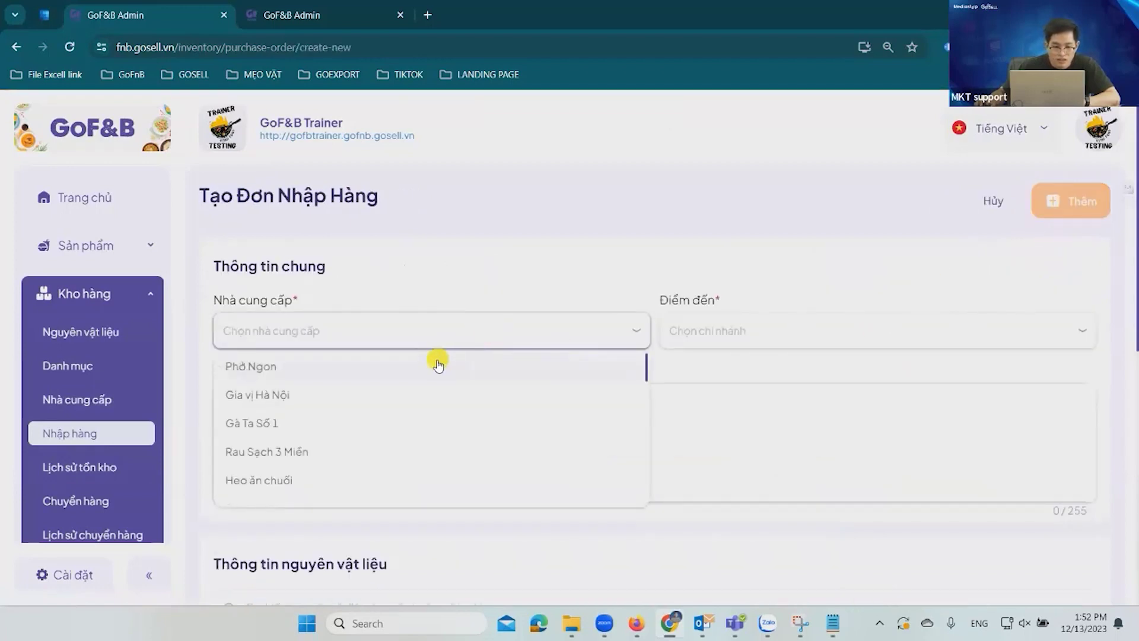
left_click(421, 456)
left_click(757, 329)
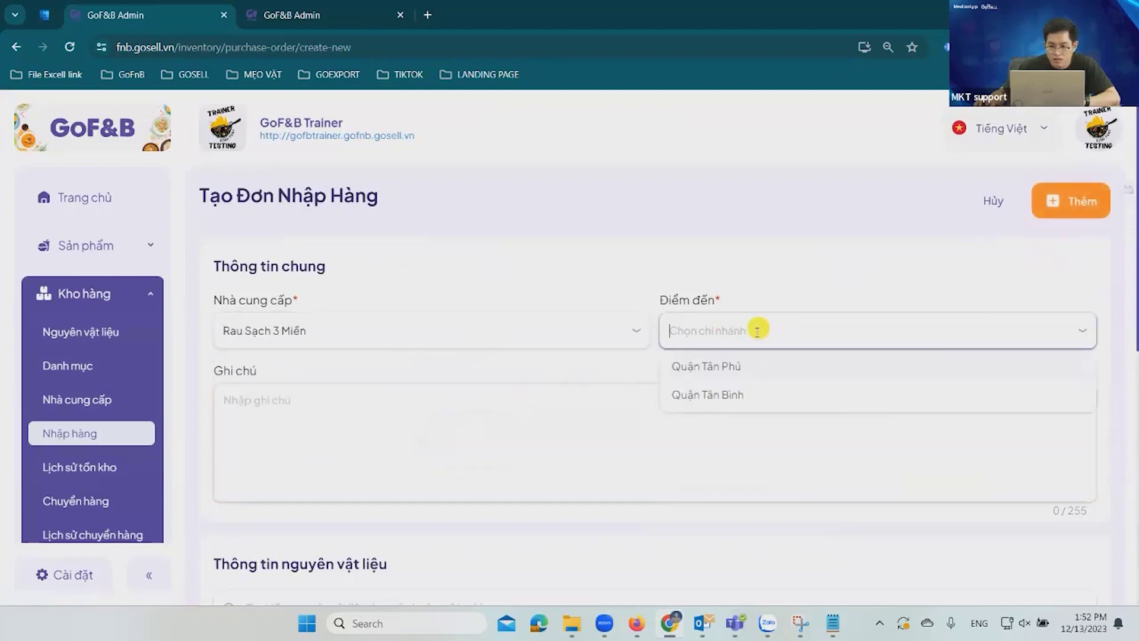
left_click(739, 374)
Search the materials for dâu and add dâu 3 to the purchase order
scroll(531, 445, "down", 5)
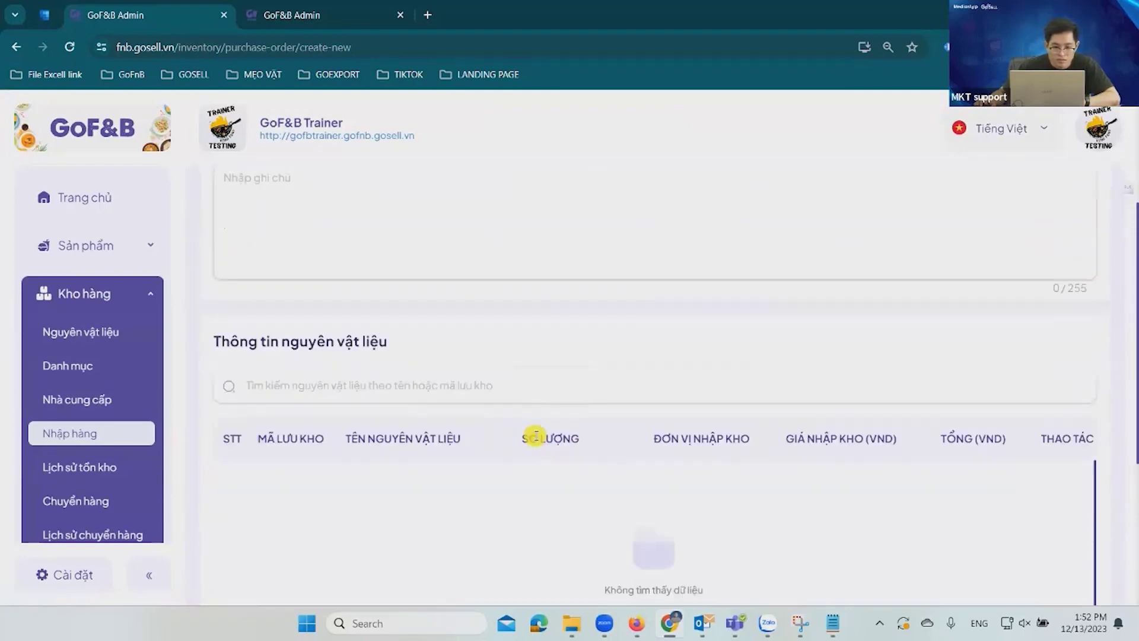
left_click(415, 304)
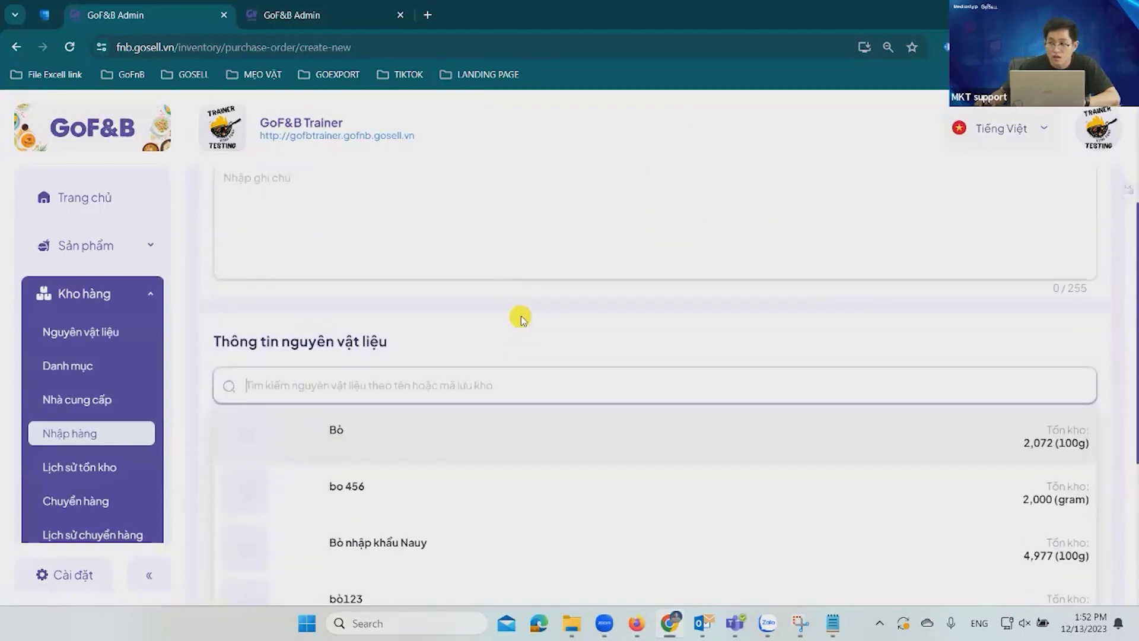
type("dâu")
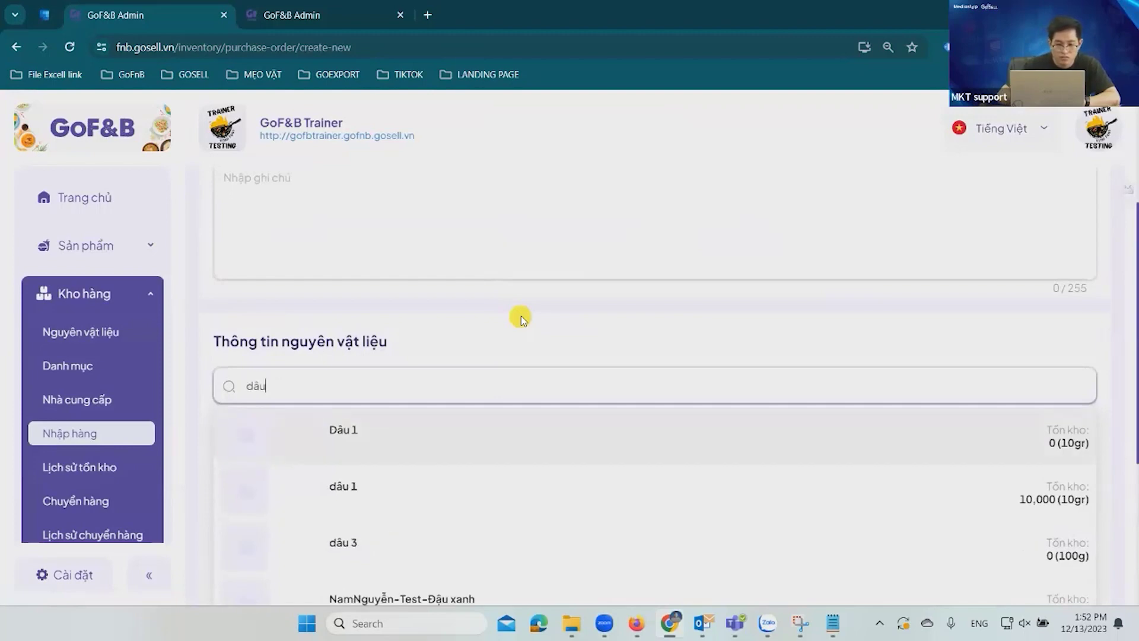
left_click(407, 552)
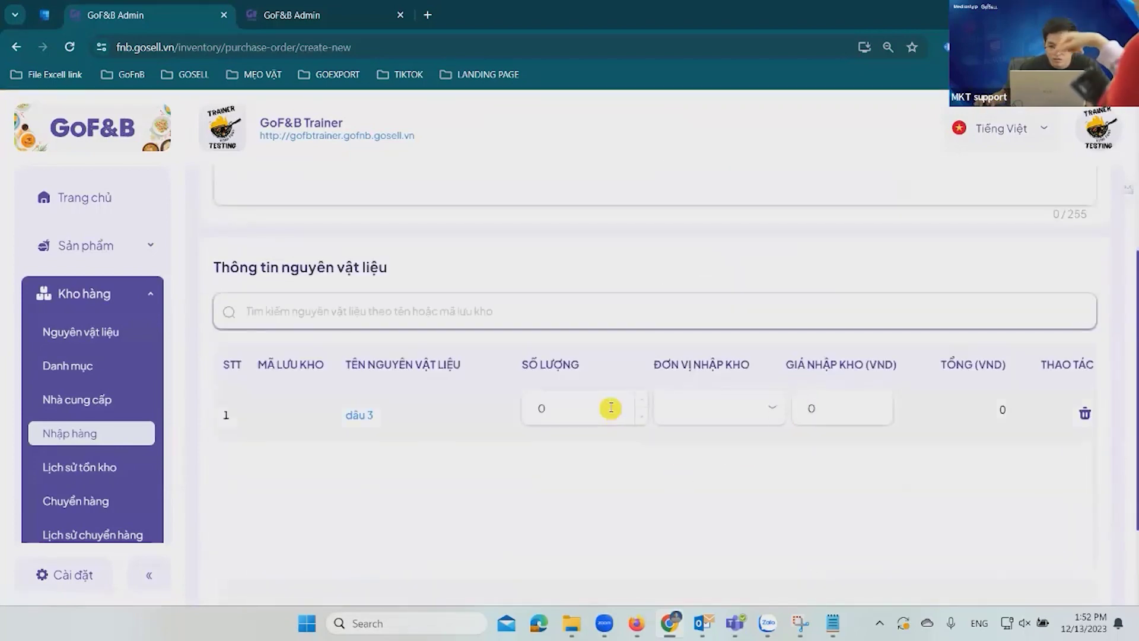
Set dâu 3 on the purchase order to quantity 10, import unit 100g and import price 50,000 VND
scroll(611, 408, "up", 5)
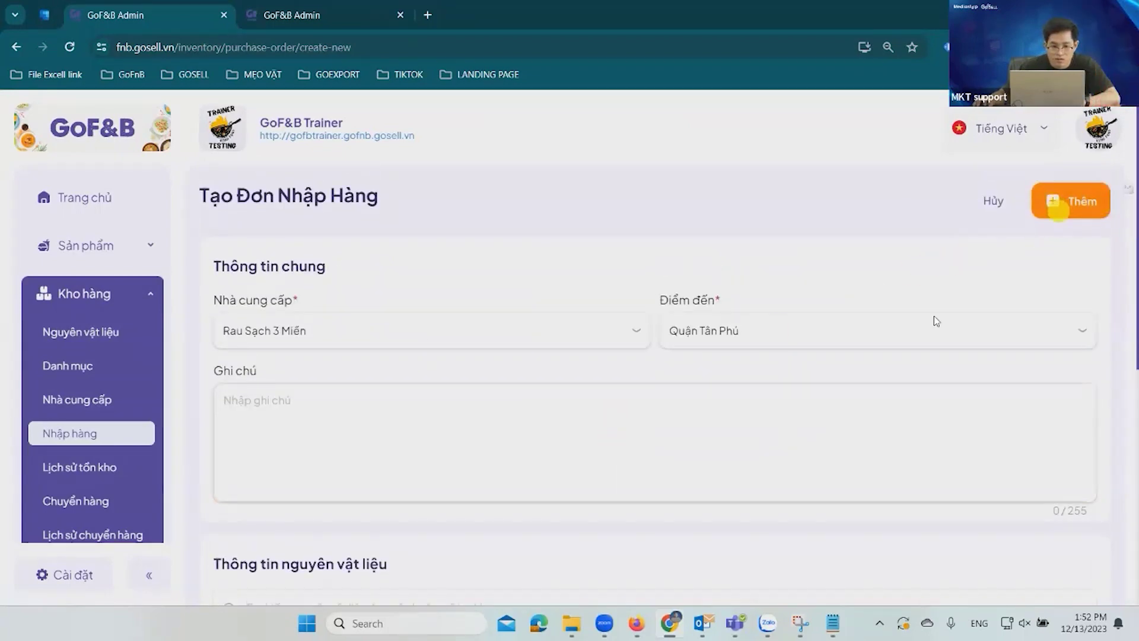
scroll(949, 333, "down", 5)
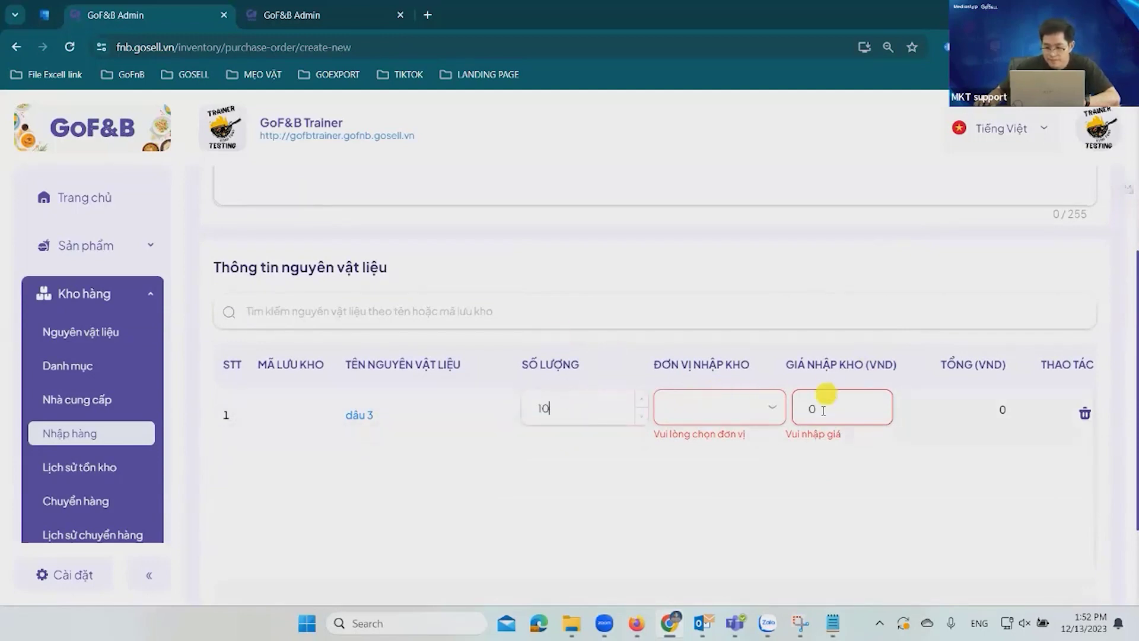
left_click(719, 414)
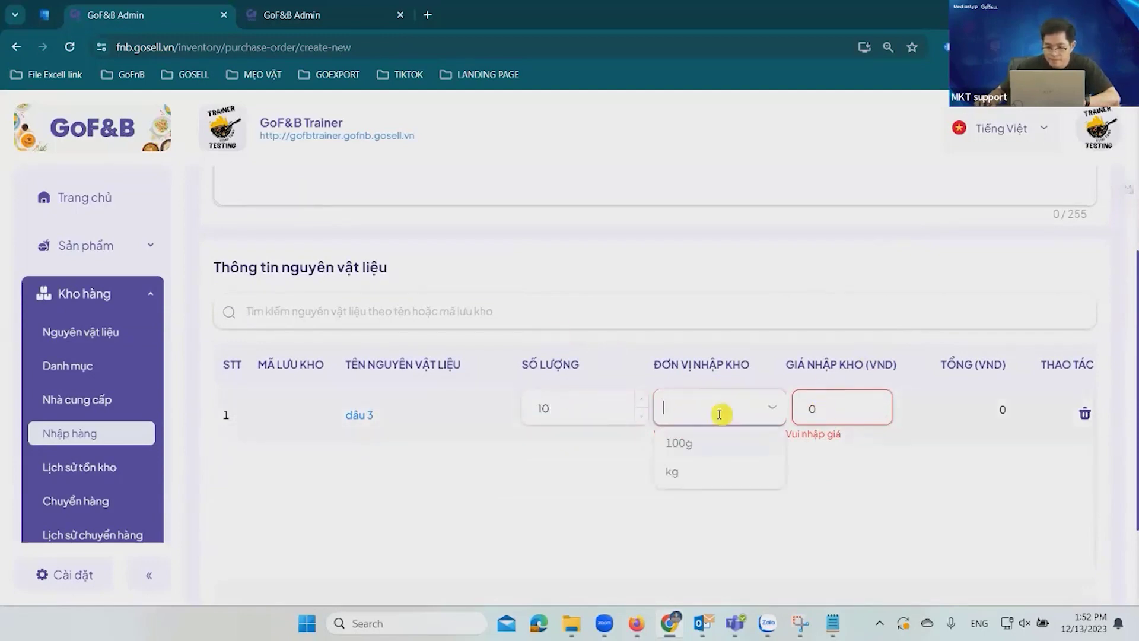
left_click(711, 445)
left_click(840, 407)
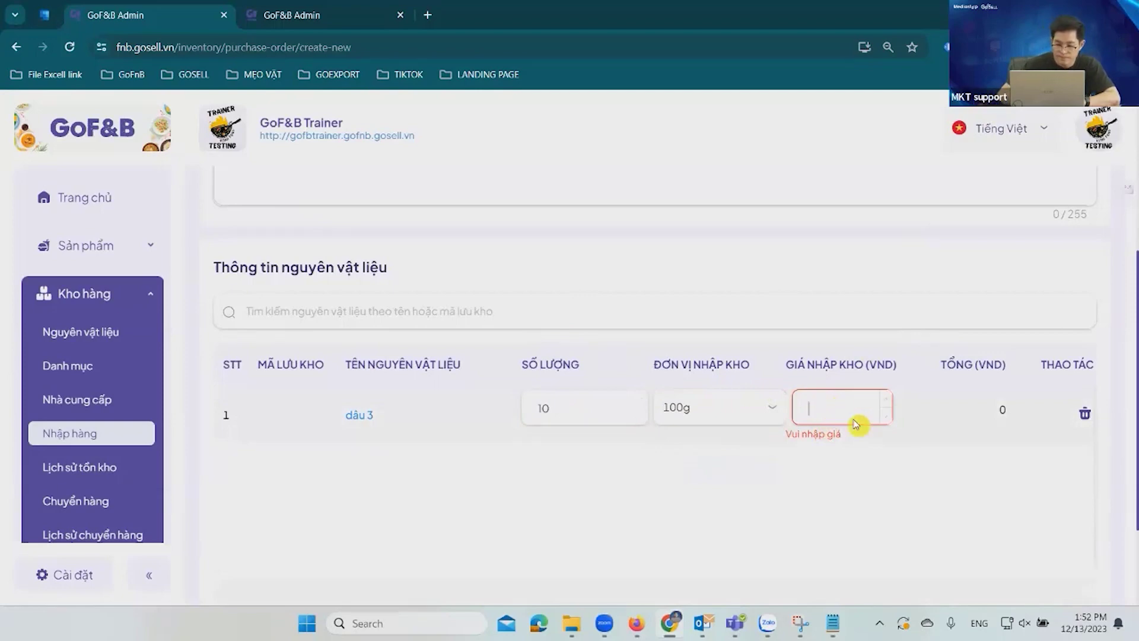
type("1000")
key("BackSpace")
key("BackSpace")
key("BackSpace")
key("BackSpace")
type("500000")
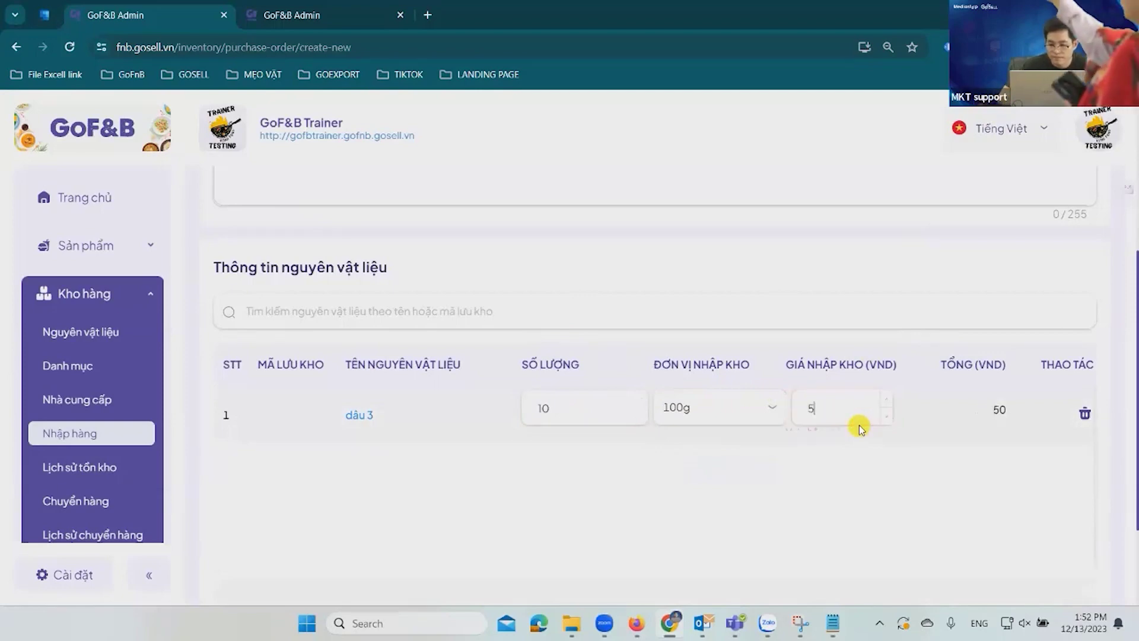
Change the import unit of dâu 3 to kg and create the purchase order
left_click(735, 410)
left_click(714, 468)
scroll(861, 348, "up", 5)
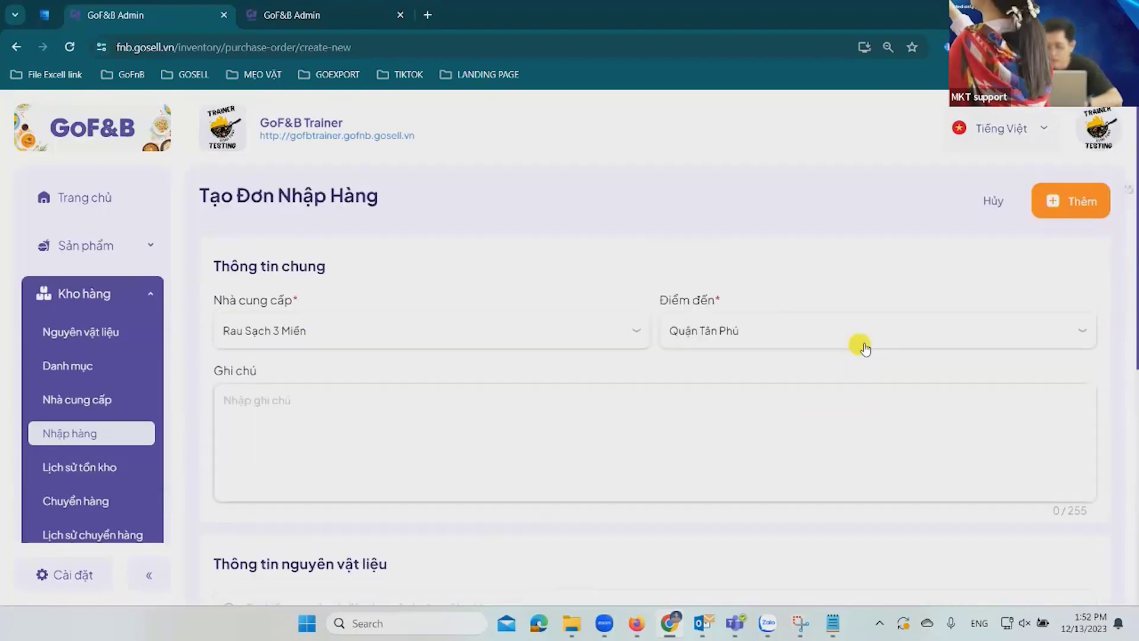
left_click(1081, 198)
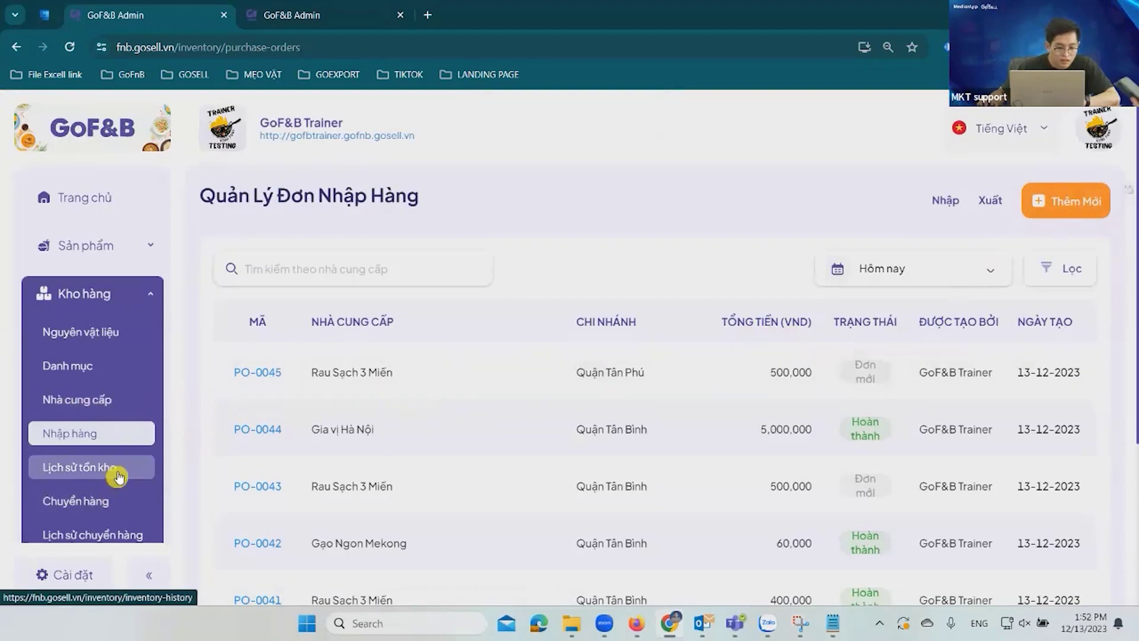
Check the materials list, reopen purchase order PO-0045, and approve and complete it
left_click(101, 332)
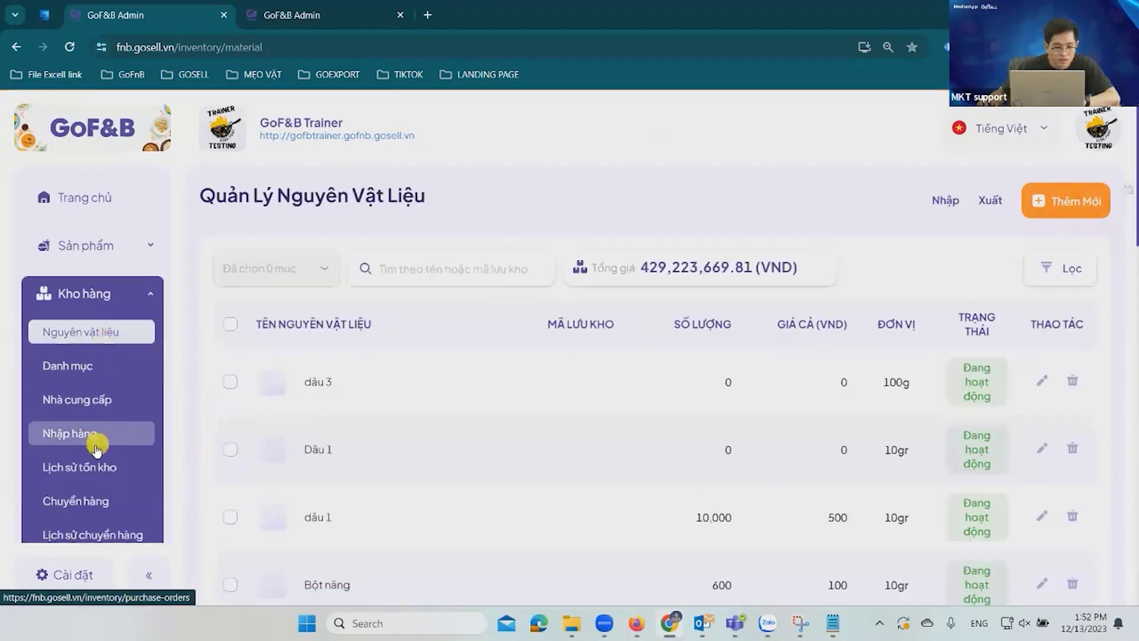
left_click(100, 436)
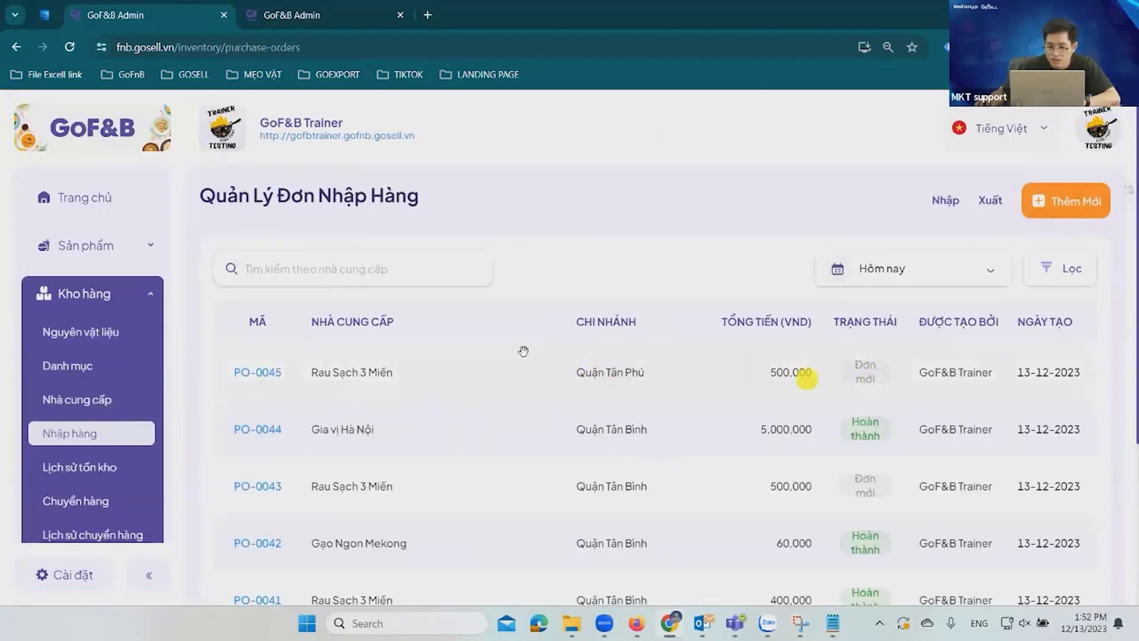
left_click(254, 373)
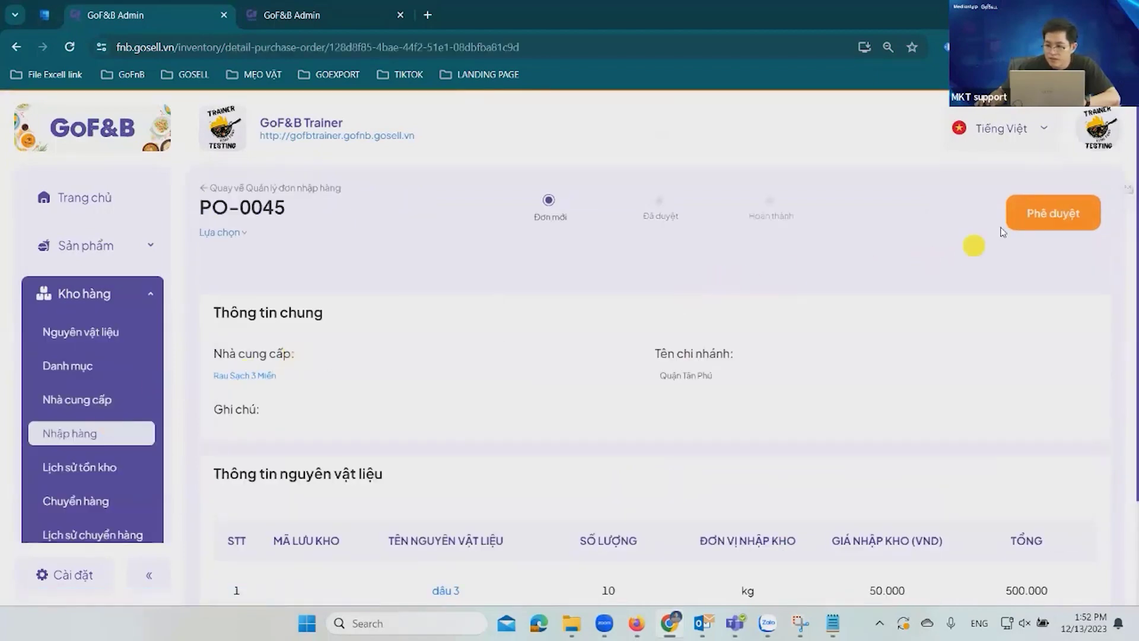
left_click(1065, 212)
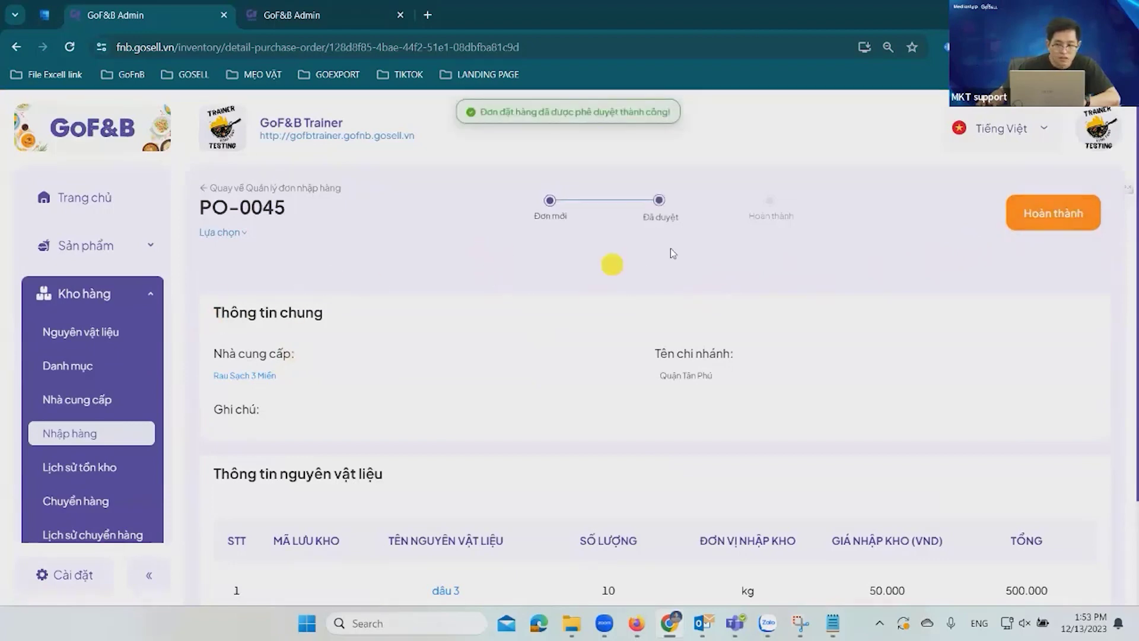
left_click(1062, 212)
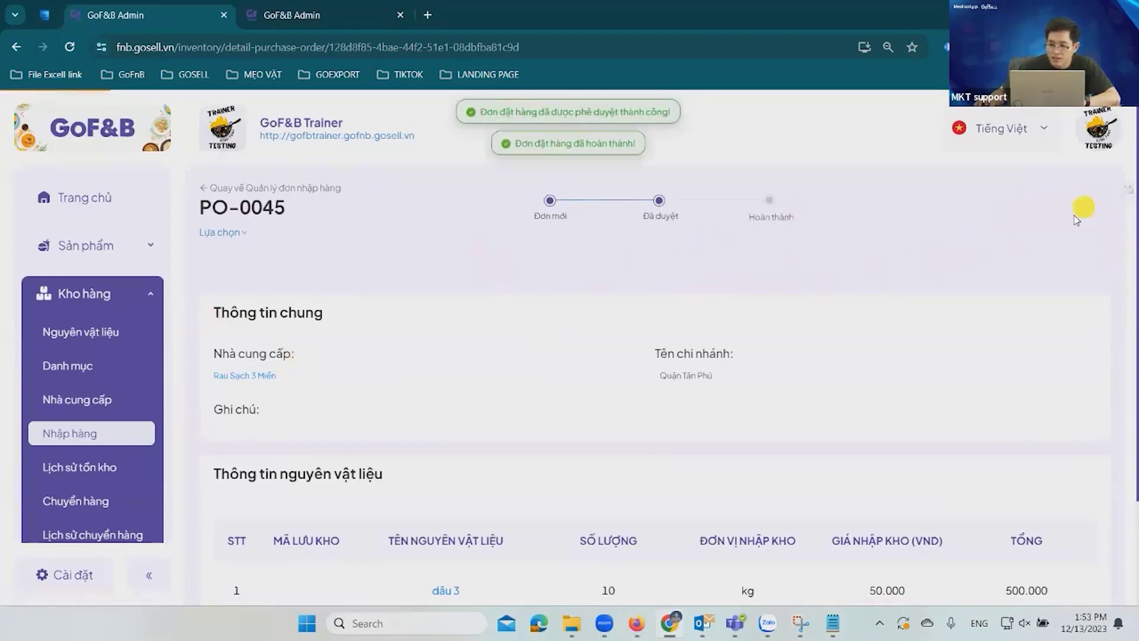
Start a new product named Trân Châu Trắng and mark it as a topping
left_click(75, 248)
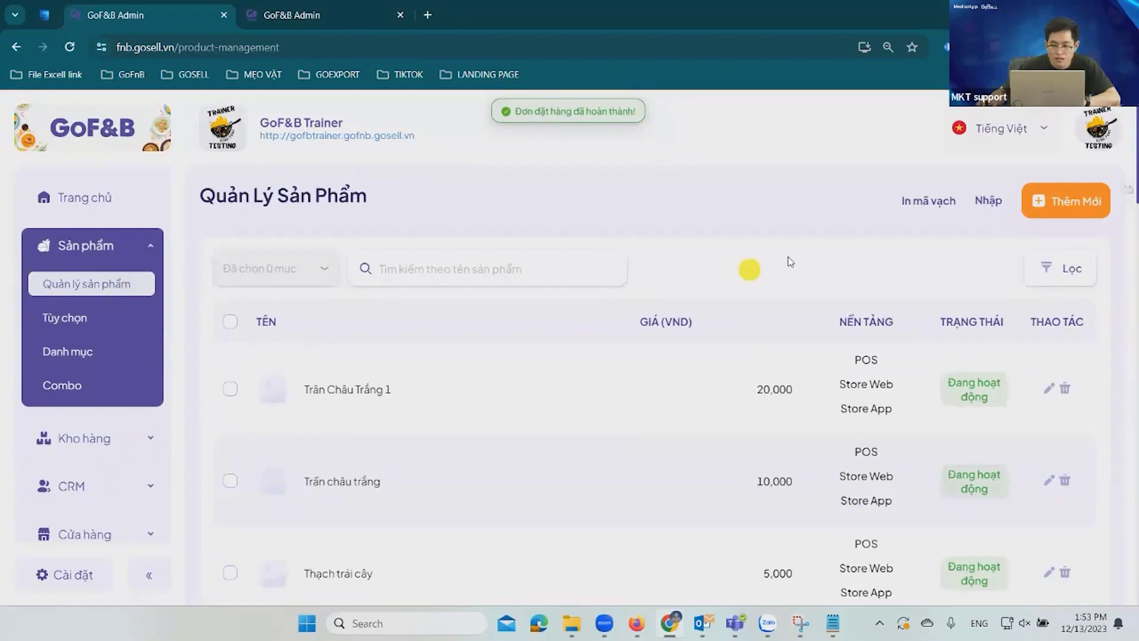
left_click(1046, 199)
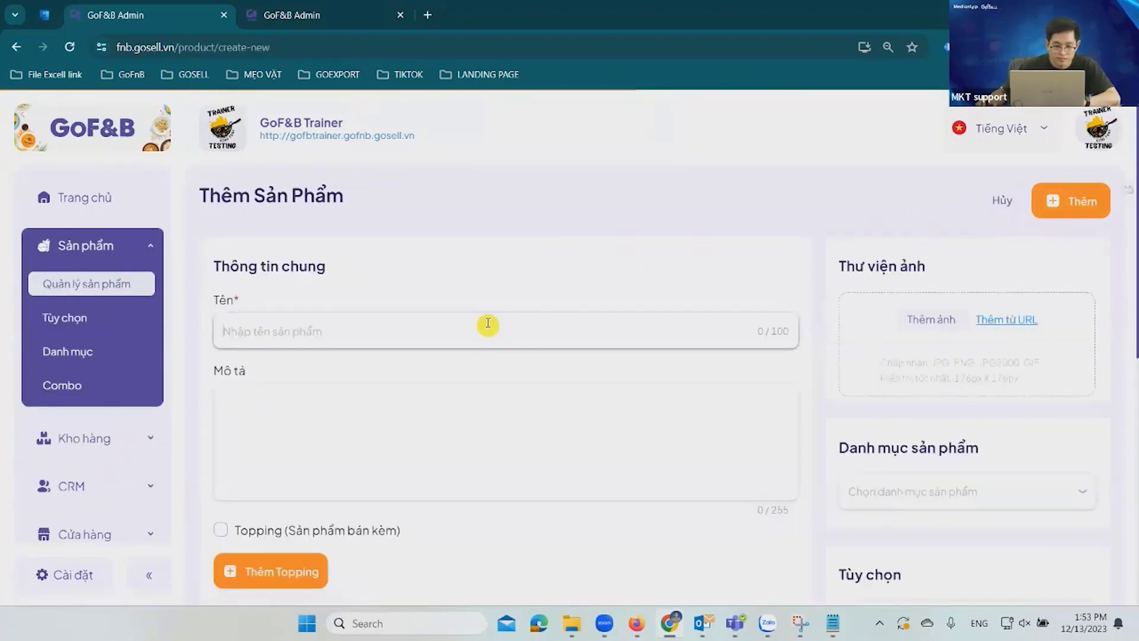
type("Trân Châu Trắng")
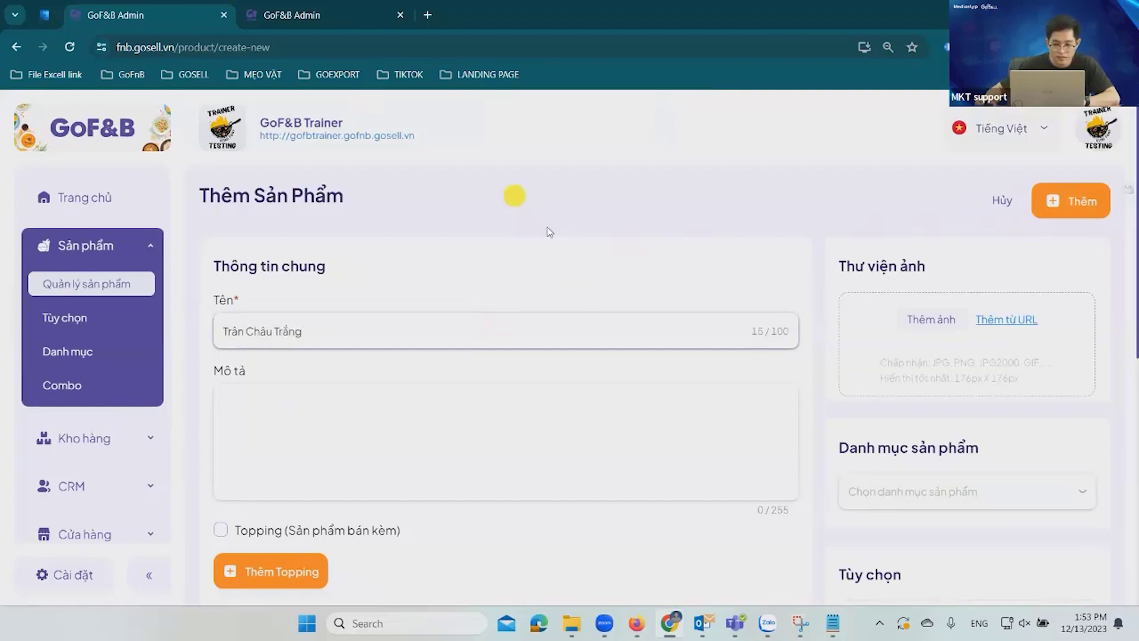
scroll(399, 356, "down", 1)
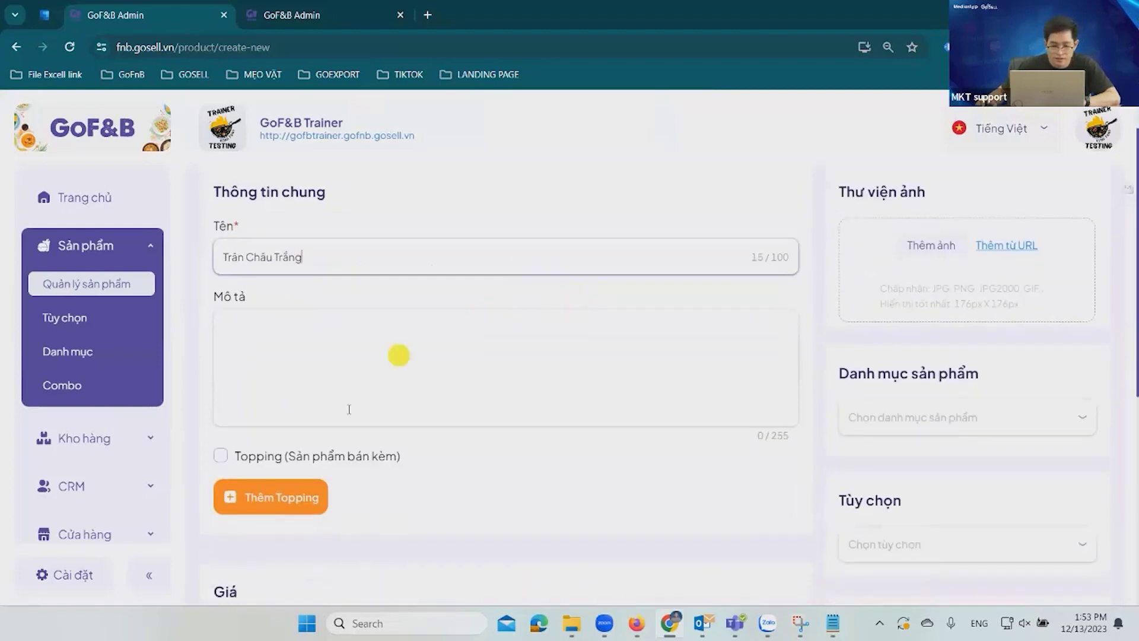
left_click(223, 456)
scroll(455, 410, "down", 5)
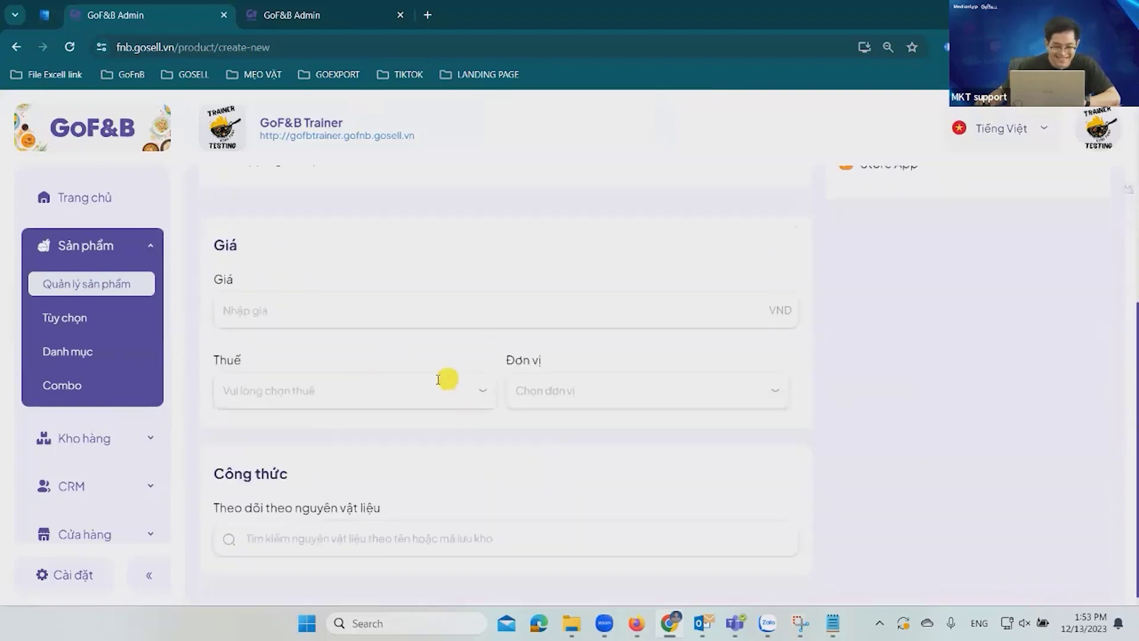
Rename the topping as Trân Châu Trắng 3 and set its price to 10,000 VND
left_click(360, 304)
scroll(364, 311, "up", 6)
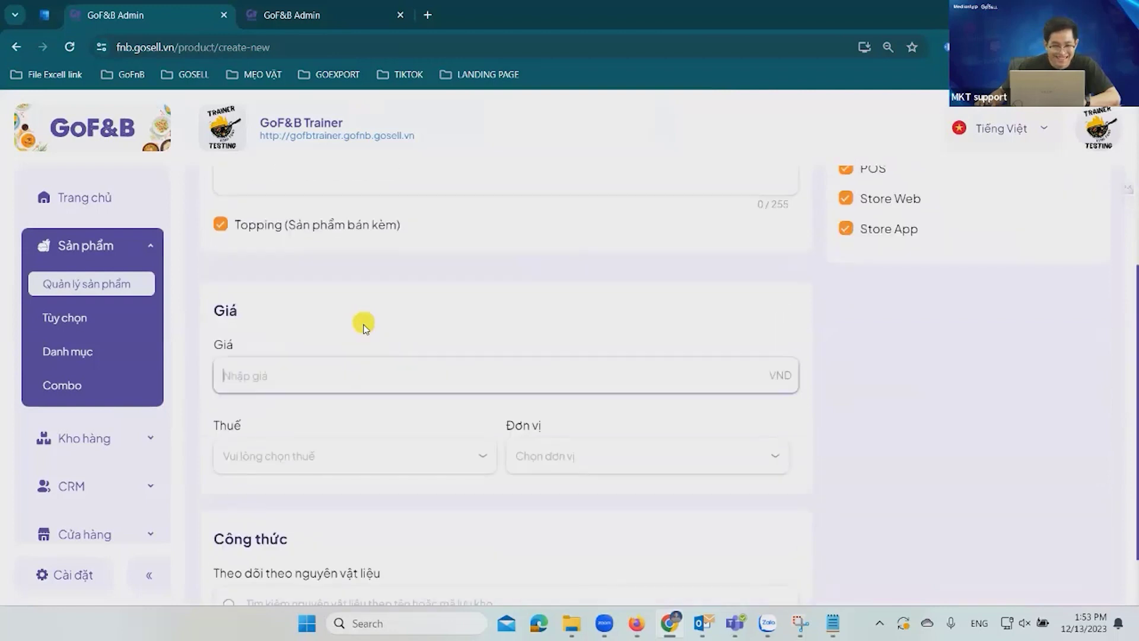
left_click(352, 329)
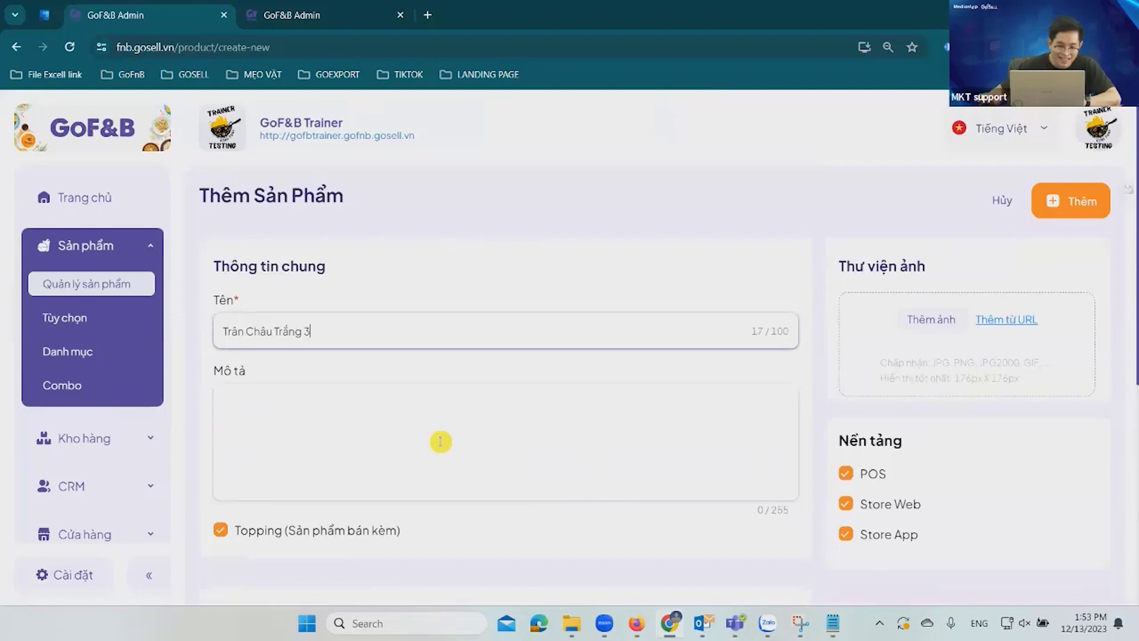
scroll(441, 441, "down", 4)
scroll(450, 411, "down", 1)
left_click(371, 384)
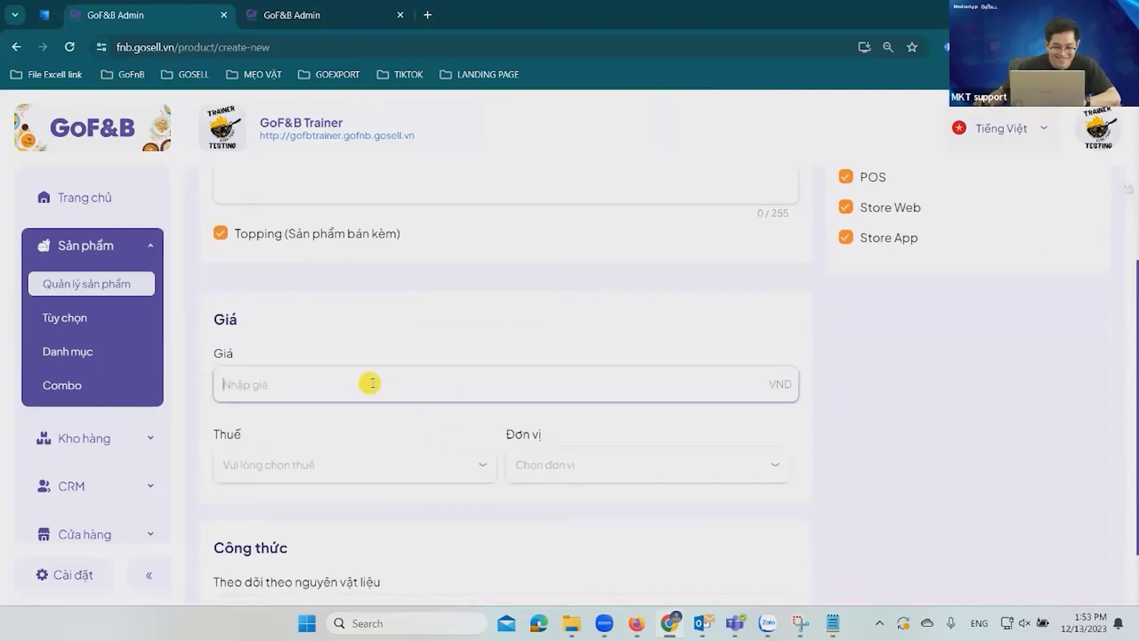
scroll(376, 387, "down", 1)
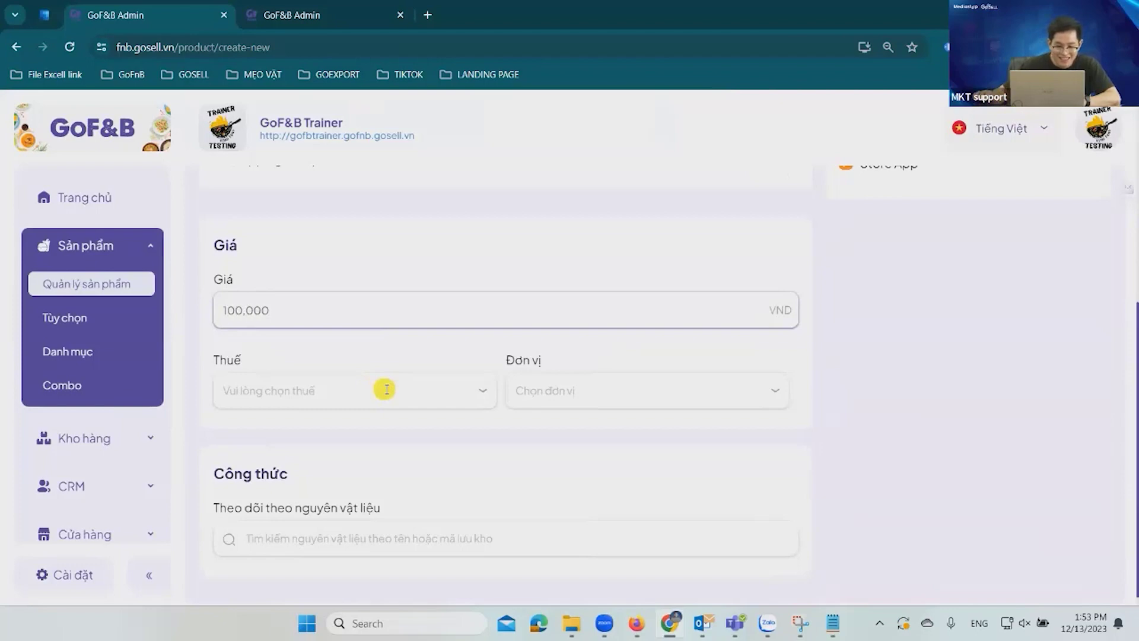
scroll(364, 376, "up", 4)
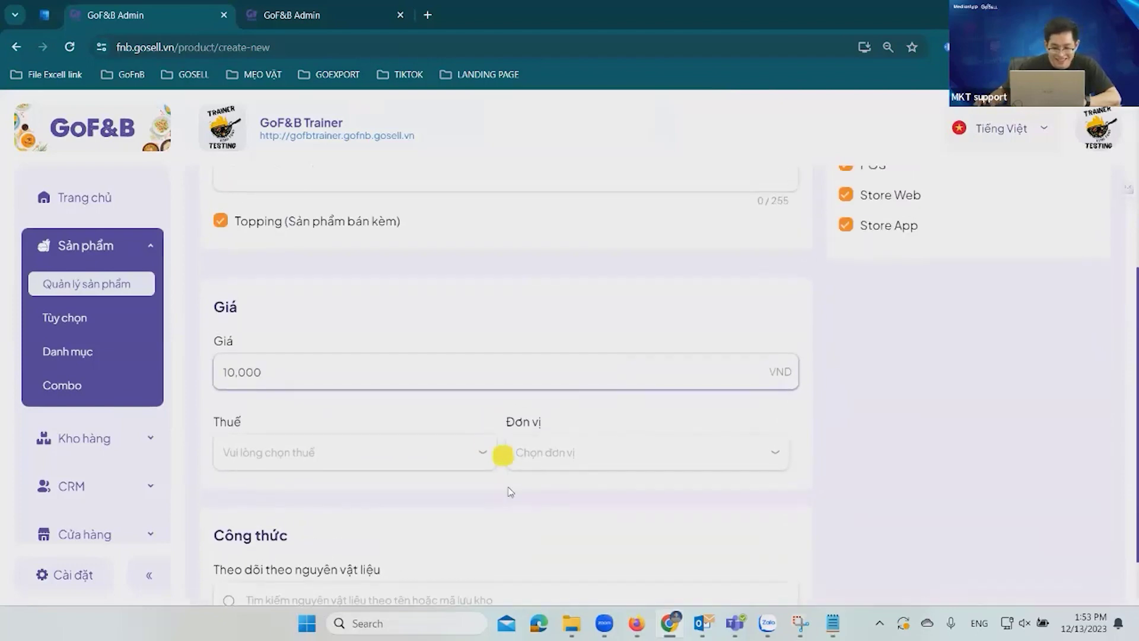
scroll(542, 521, "up", 1)
Search for and add the materials Đường 123 and Bột năng to the topping's recipe
scroll(542, 521, "down", 5)
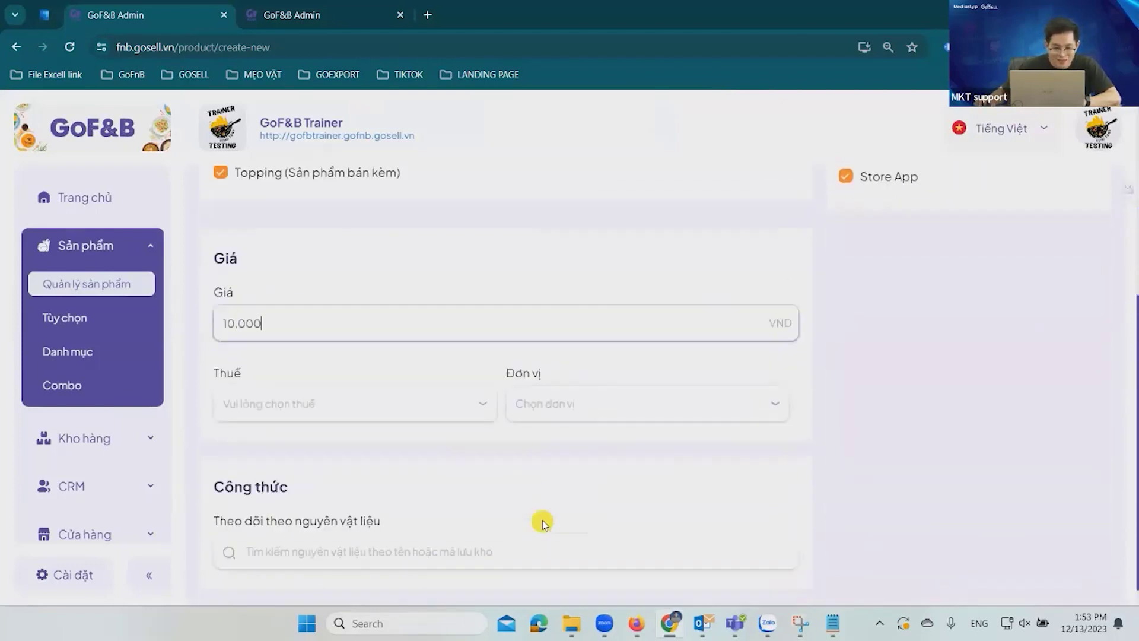
left_click(403, 522)
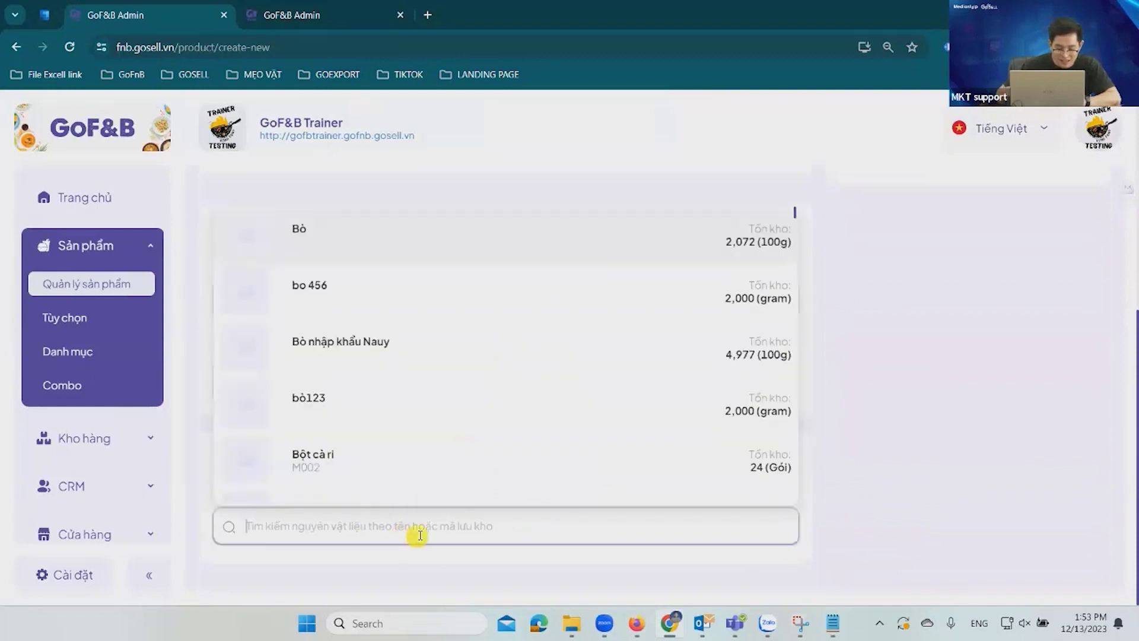
type("dường")
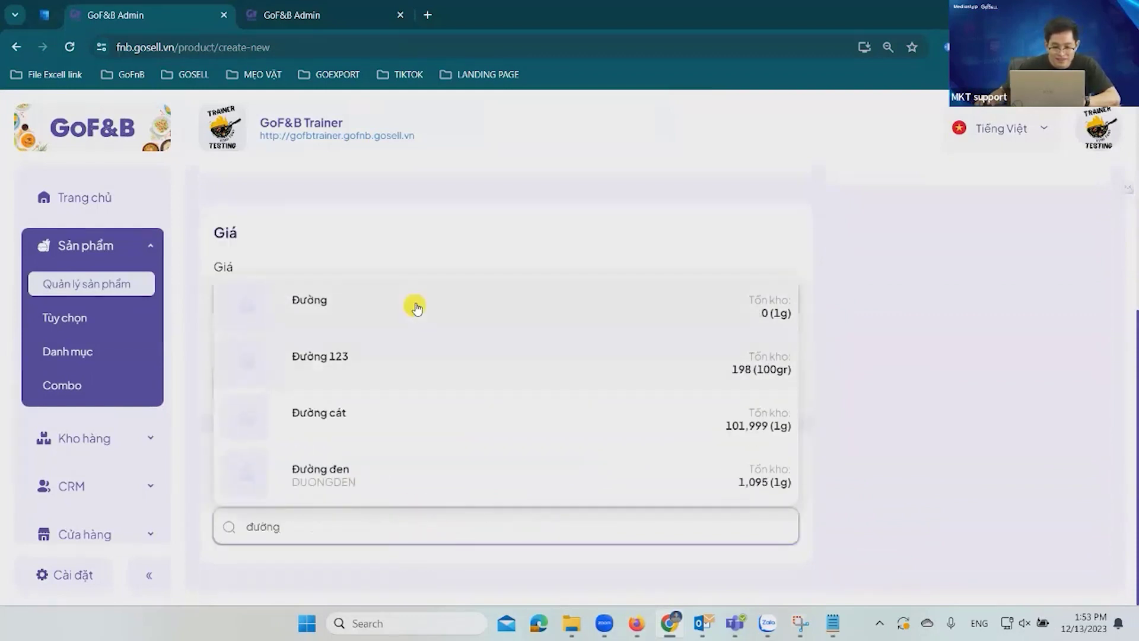
left_click(445, 376)
scroll(451, 451, "down", 2)
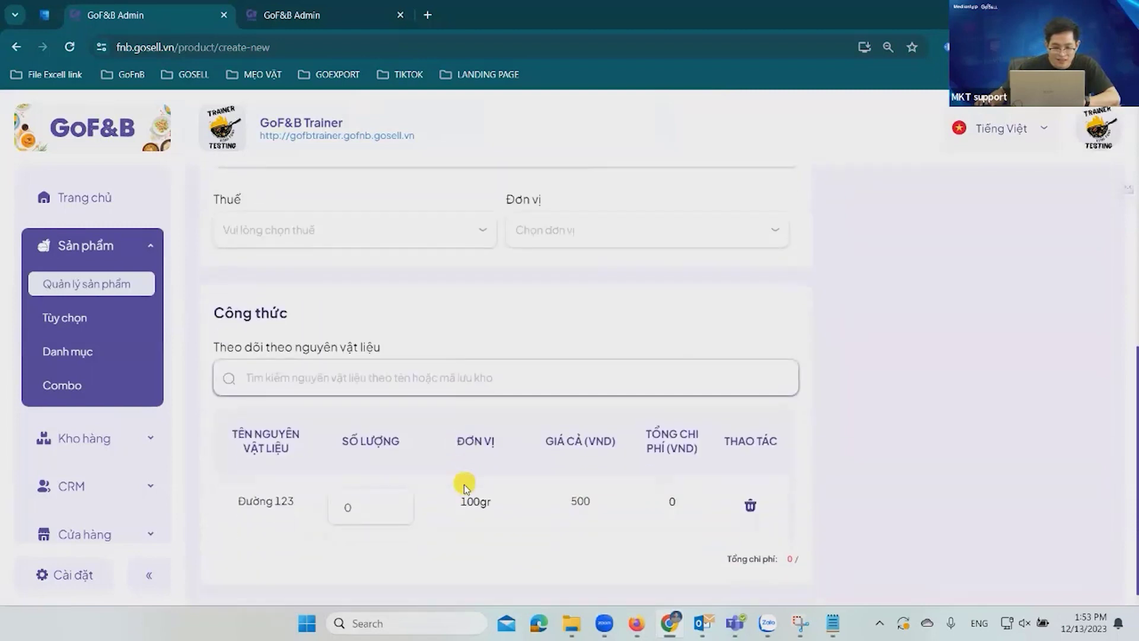
type("bột năng")
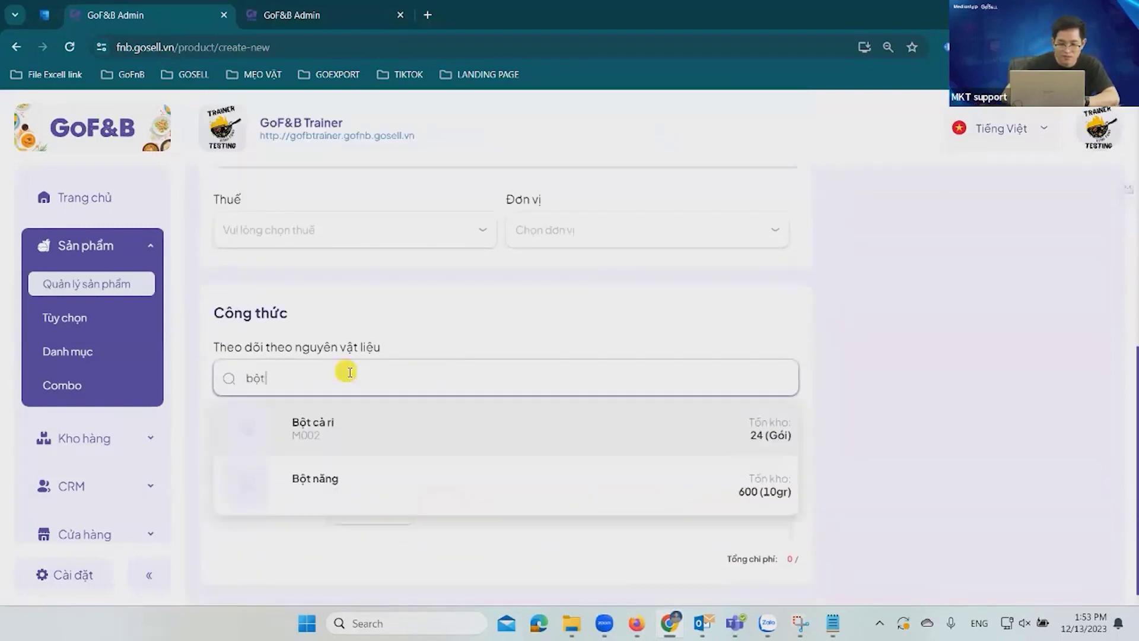
left_click(364, 425)
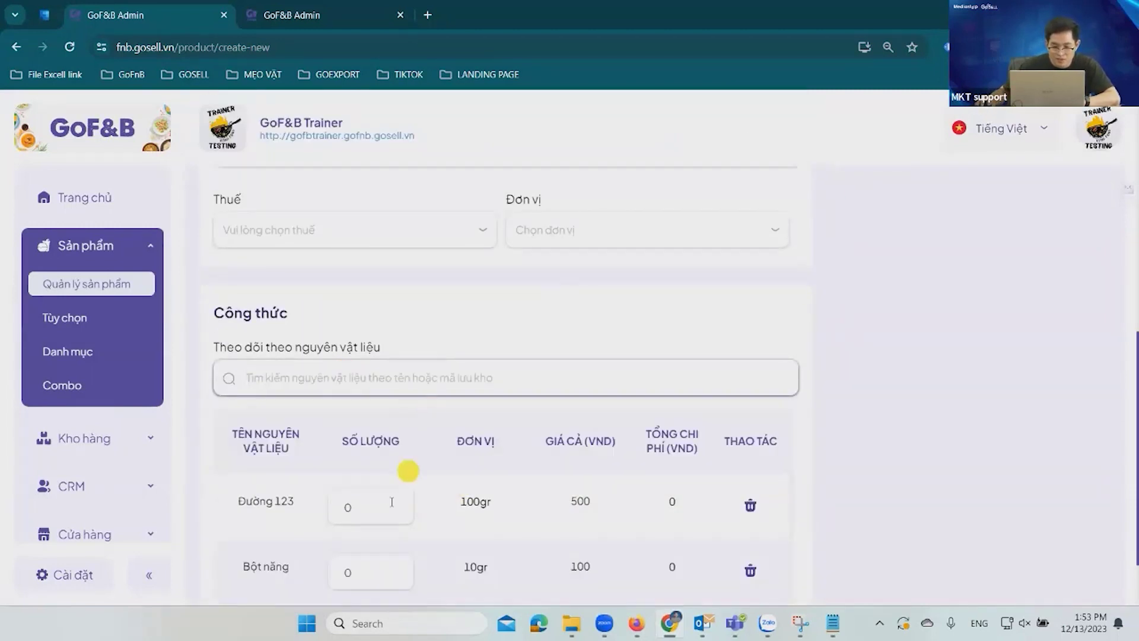
Set the recipe quantities to 10 for Đường 123 and 5 for Bột năng
left_click(388, 501)
key("BackSpace")
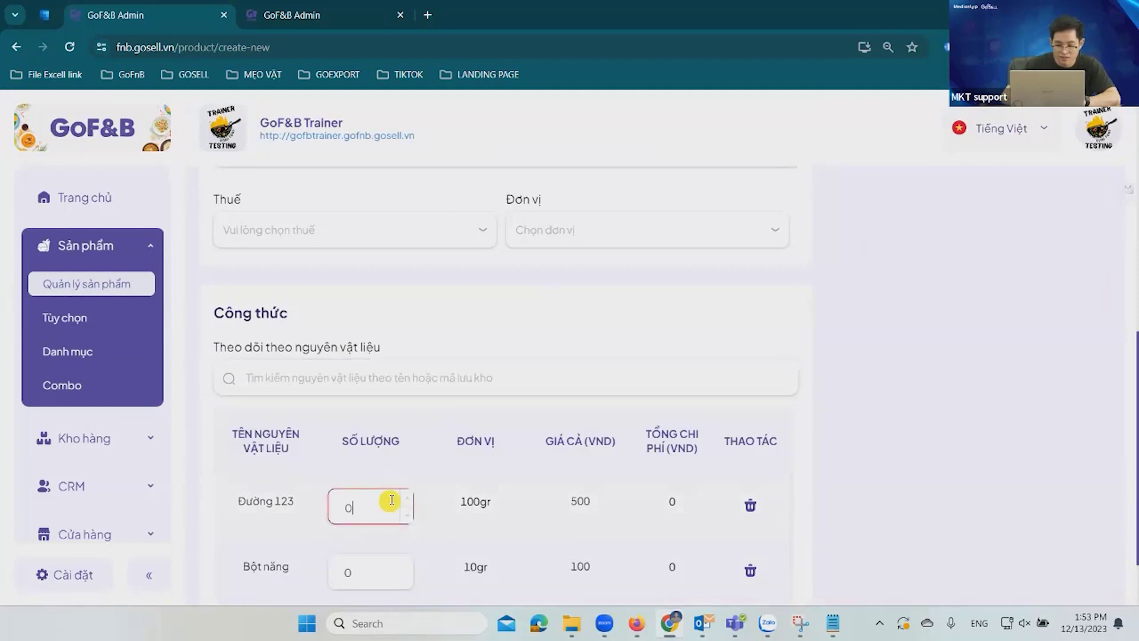
type("10")
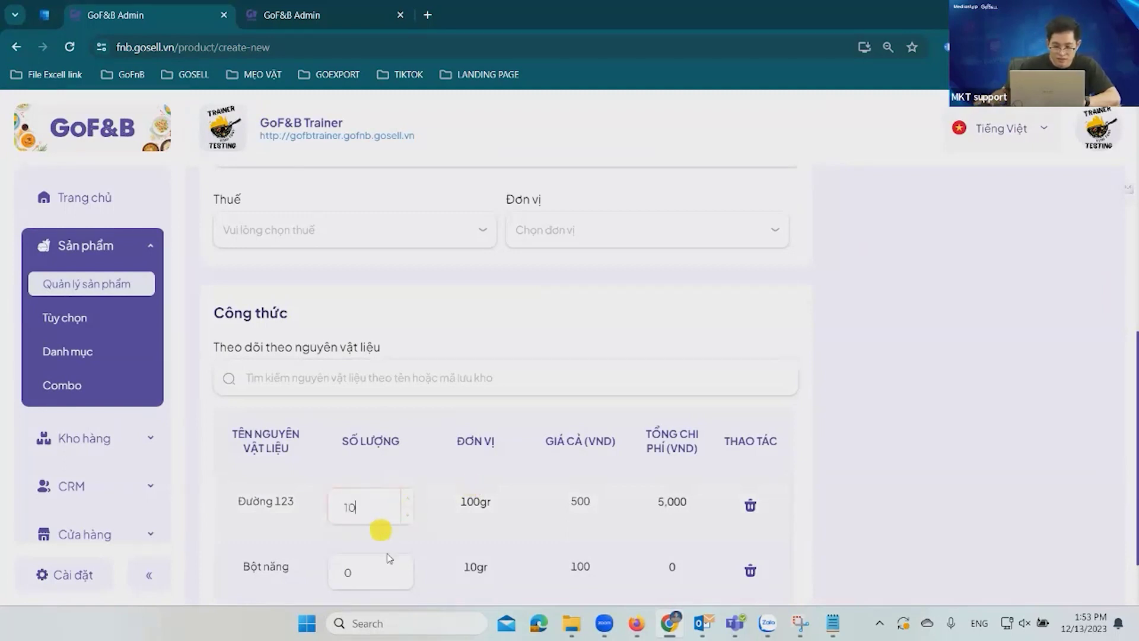
scroll(404, 494, "down", 2)
left_click(399, 486)
key("BackSpace")
type("5")
Try to save the topping Trân Châu Trắng 3
scroll(455, 457, "up", 5)
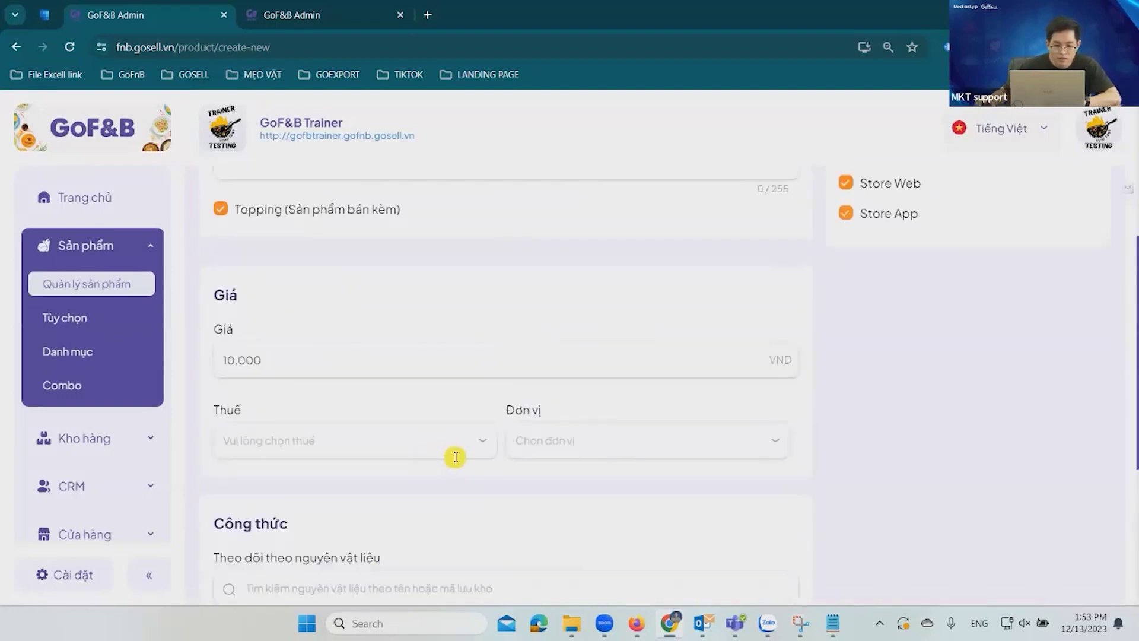
scroll(460, 462, "up", 2)
scroll(572, 491, "down", 2)
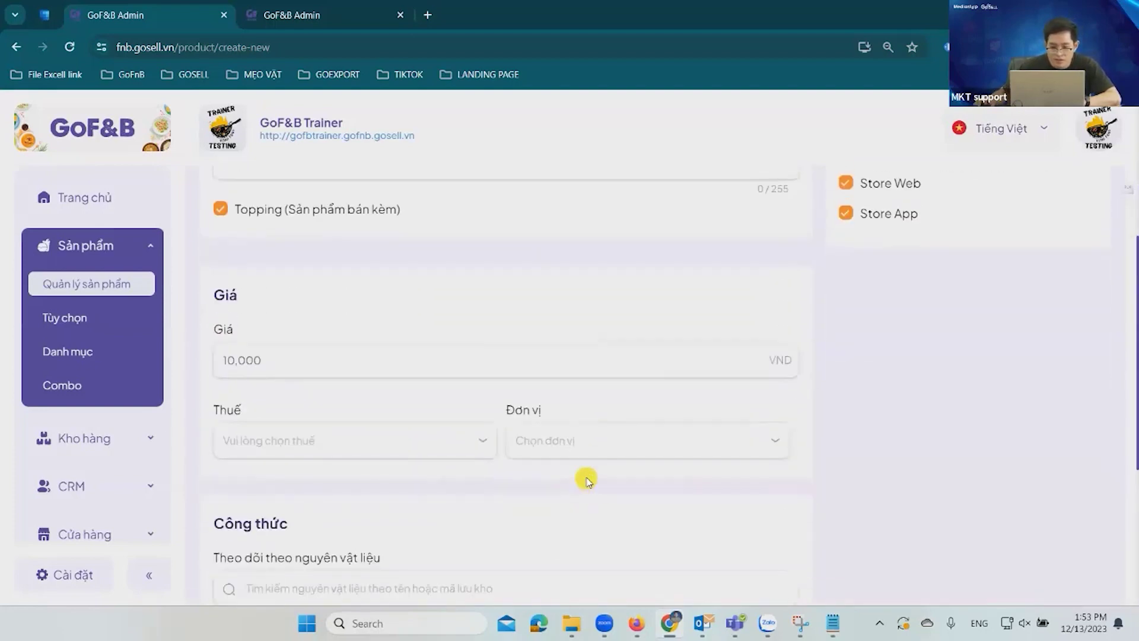
scroll(585, 475, "up", 3)
scroll(586, 481, "up", 3)
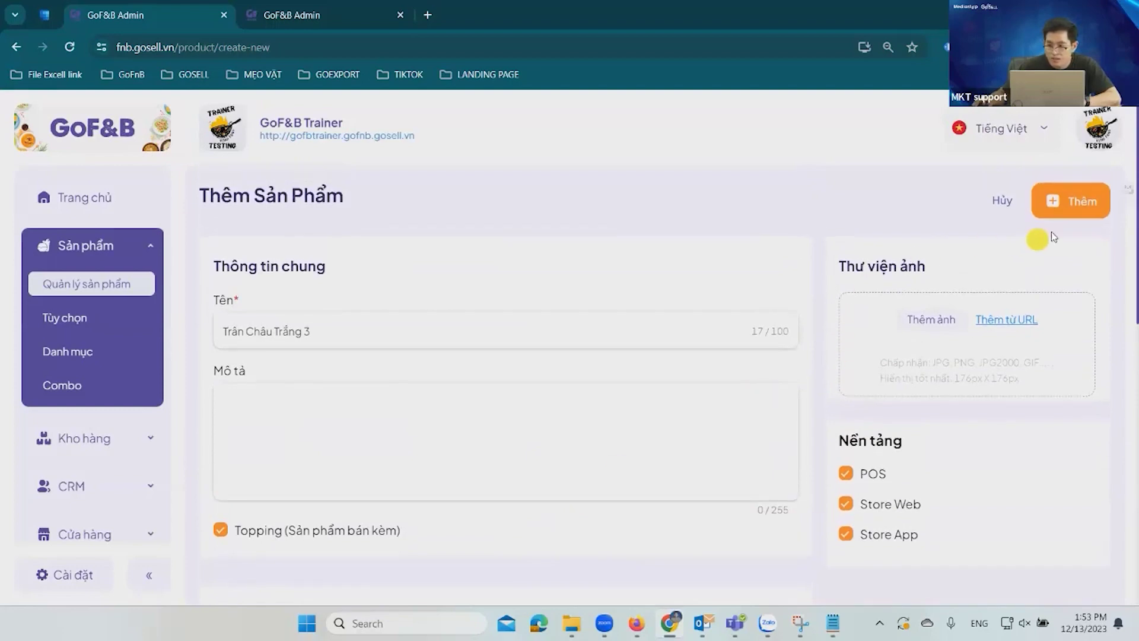
left_click(1086, 205)
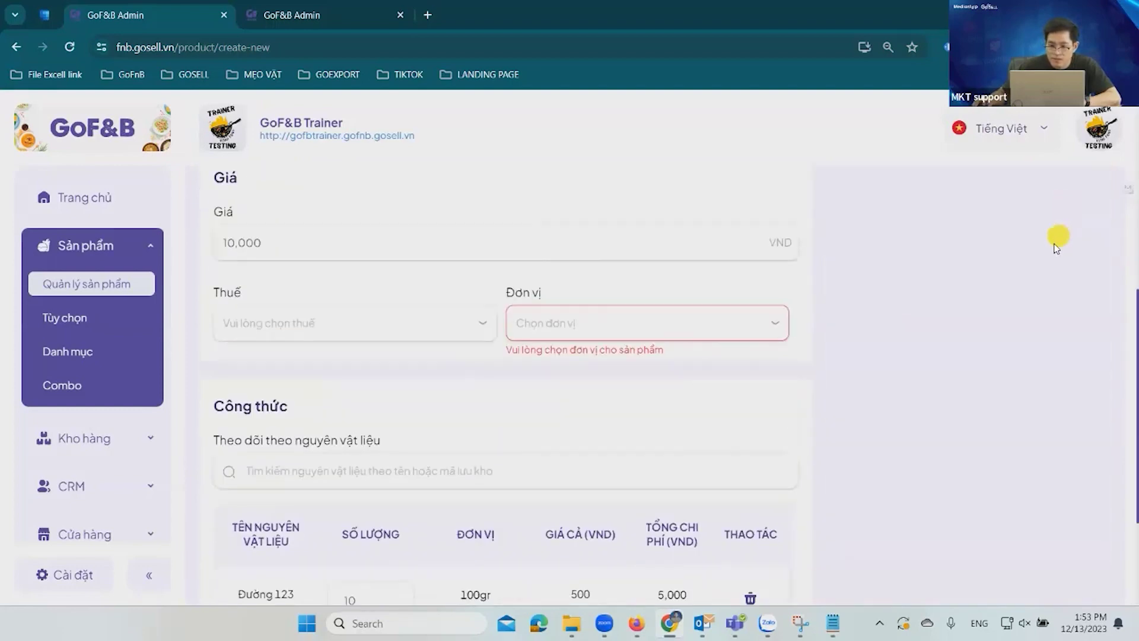
Set the topping's unit to 100g and save the topping
left_click(745, 323)
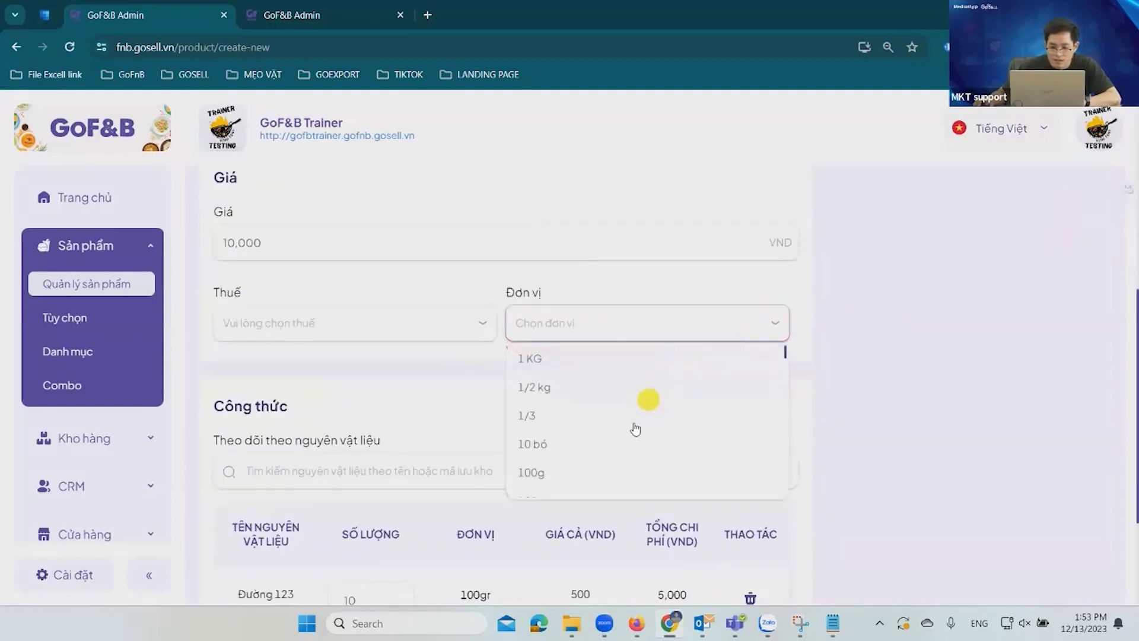
left_click(587, 472)
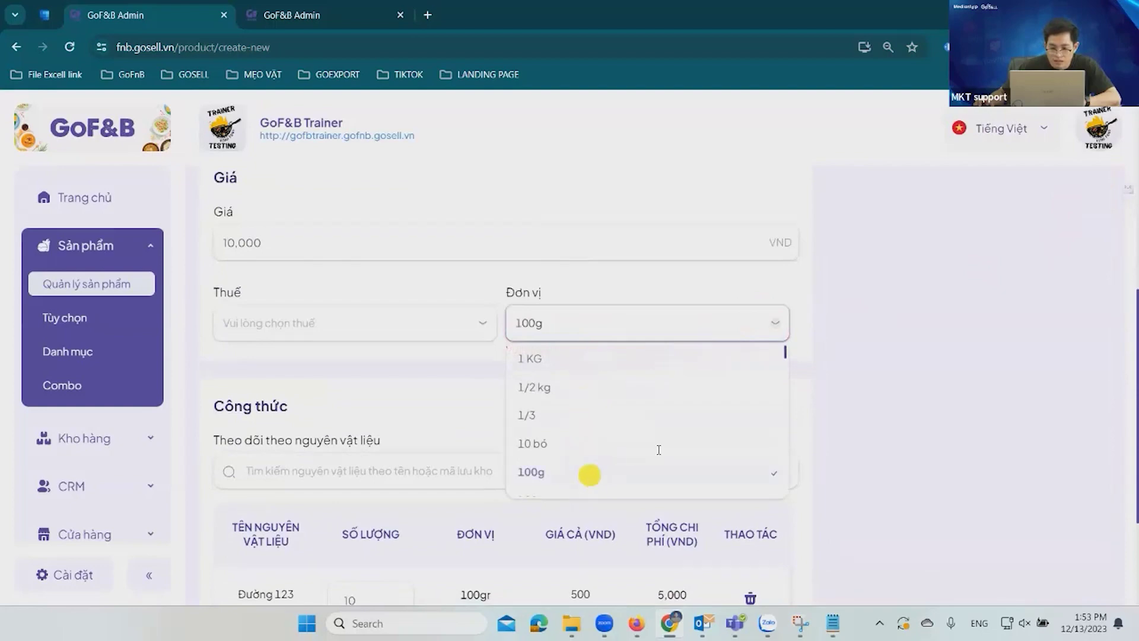
scroll(895, 394, "up", 3)
scroll(896, 395, "up", 5)
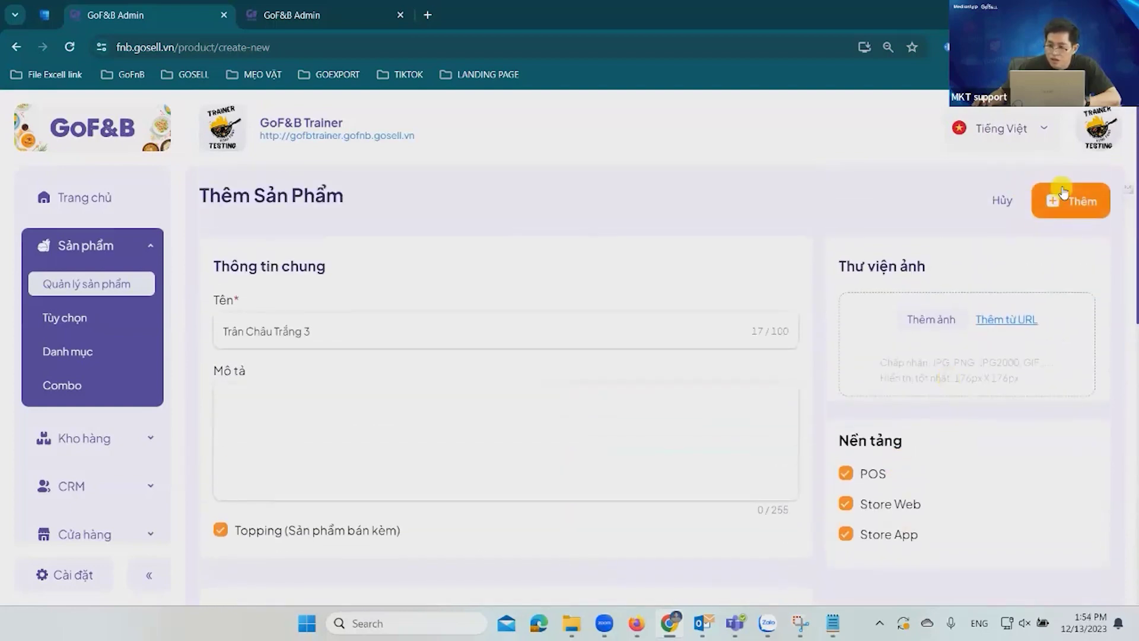
left_click(1066, 205)
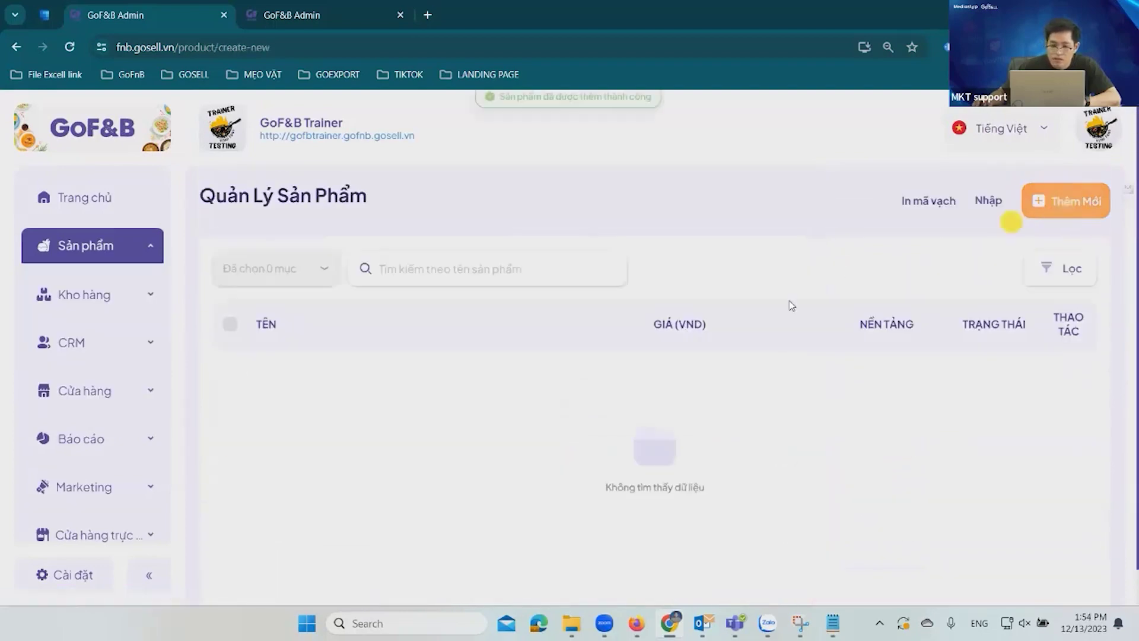
Start a new product named Trà Dâu
left_click(523, 331)
type("Trad")
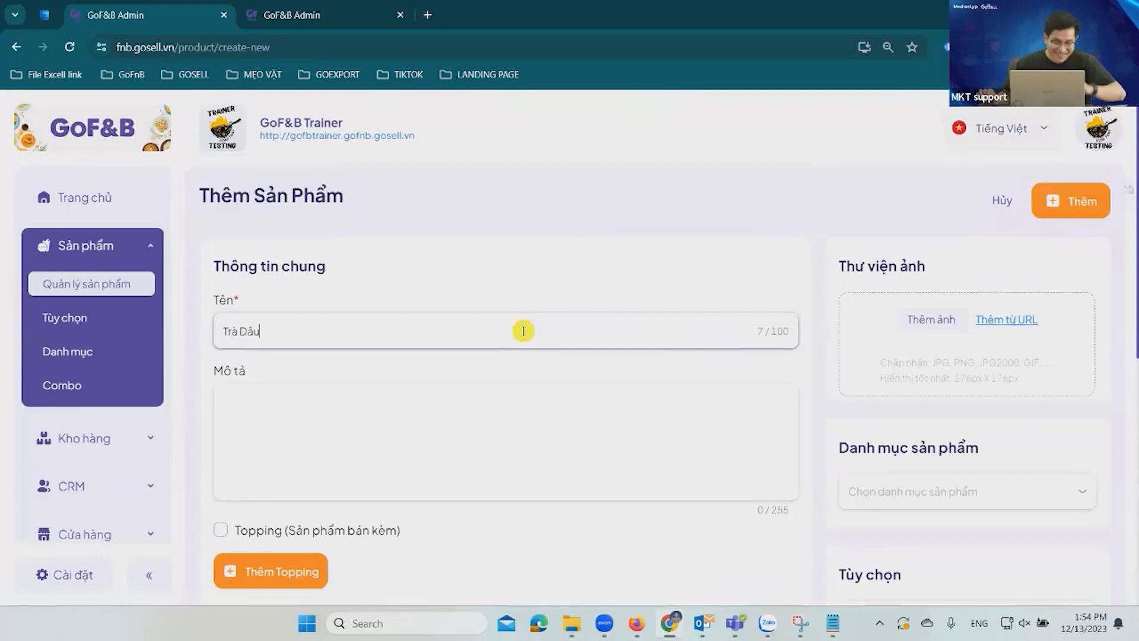
scroll(561, 323, "down", 4)
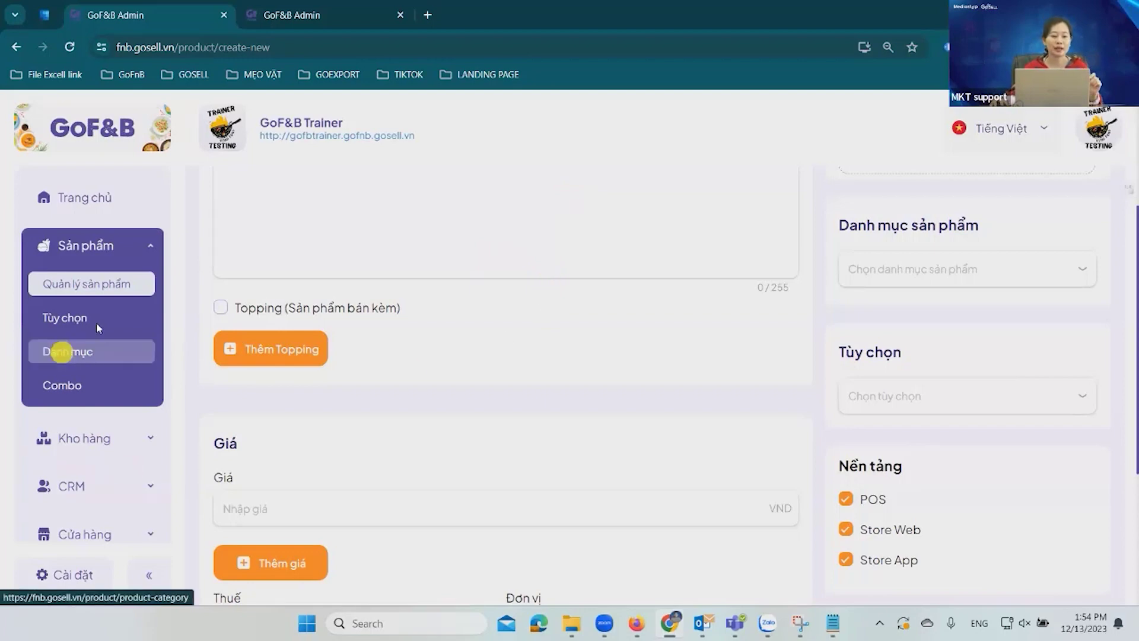
Go to the inventory purchase orders and open the Rau Sạch 3 Miền order with status Đơn mới
scroll(65, 356, "down", 3)
left_click(63, 297)
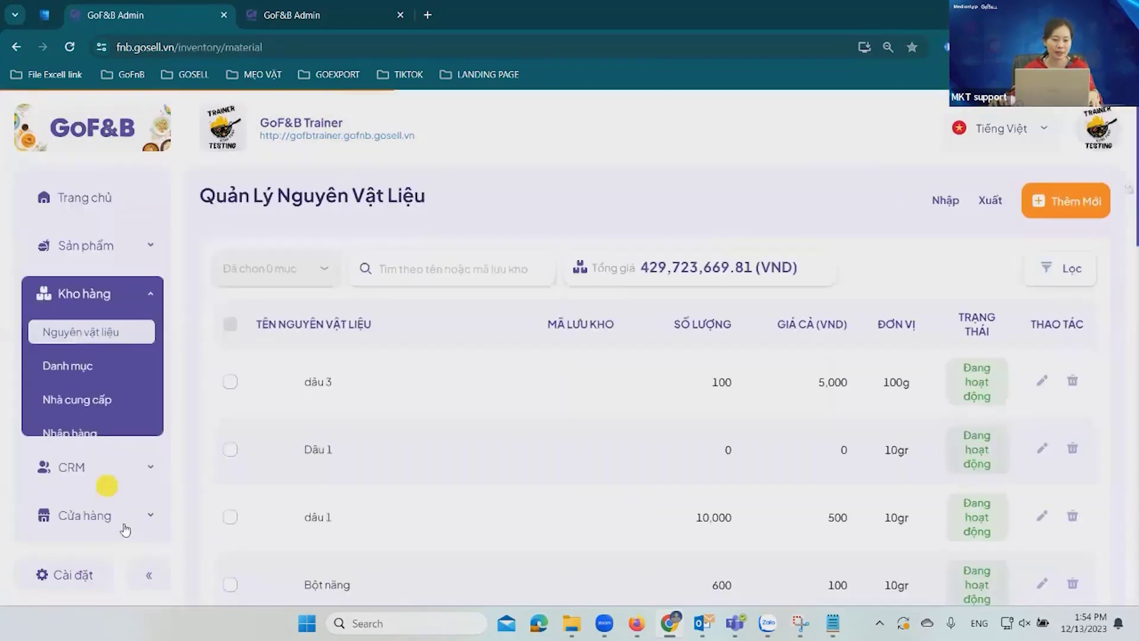
left_click(83, 434)
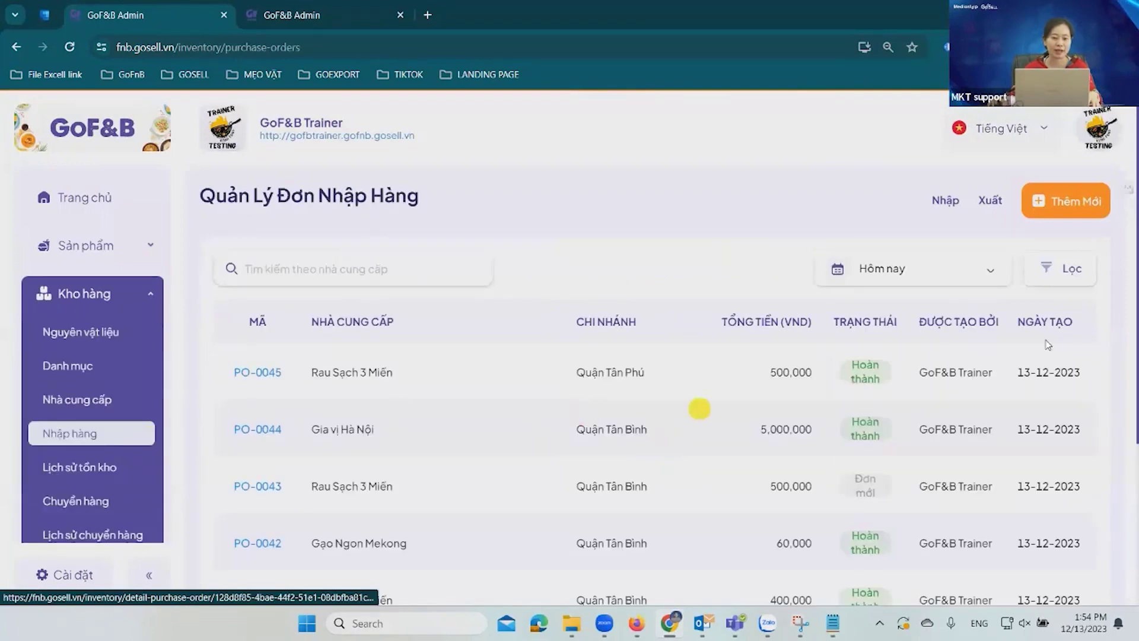
scroll(902, 469, "down", 4)
scroll(896, 456, "up", 3)
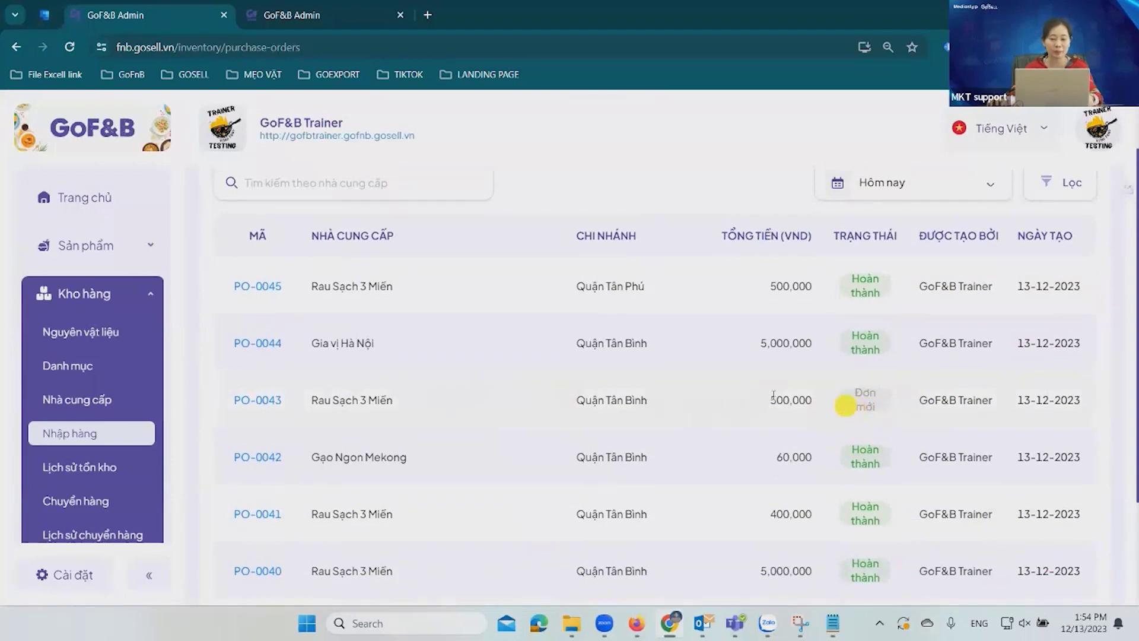
left_click(248, 401)
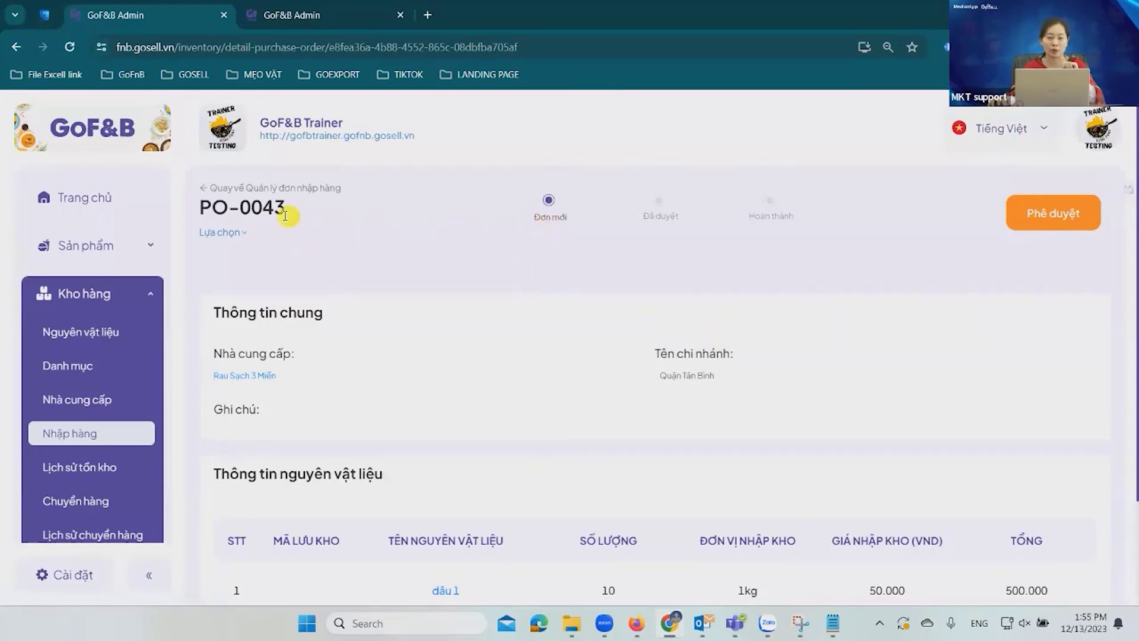
Approve the purchase order and mark it as completed, checking its available options at each stage
left_click(241, 237)
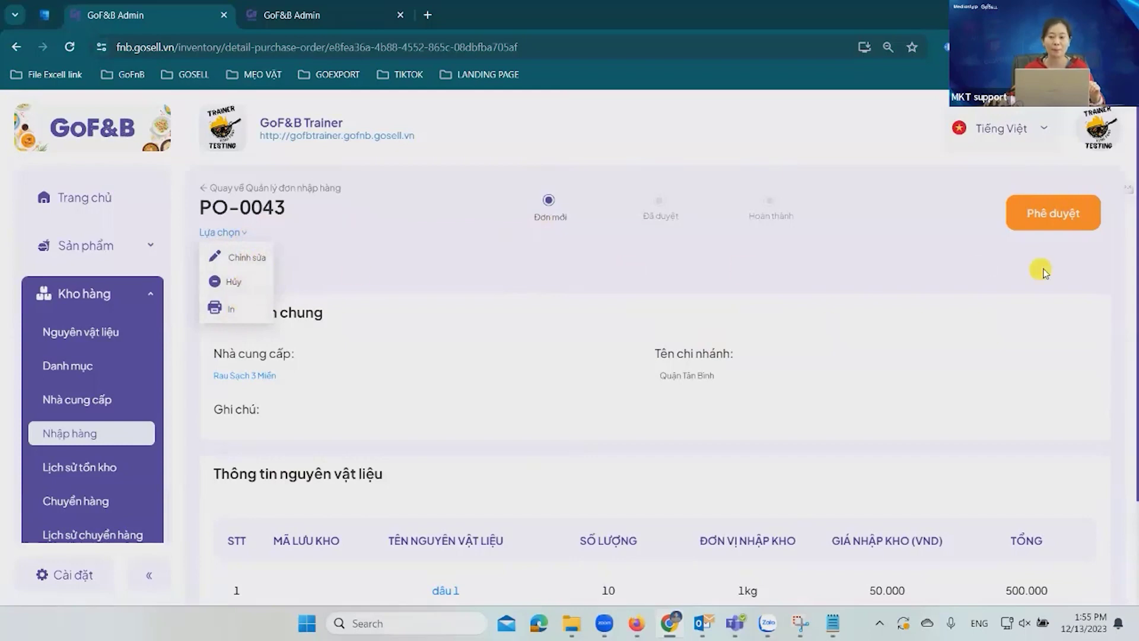
left_click(1055, 224)
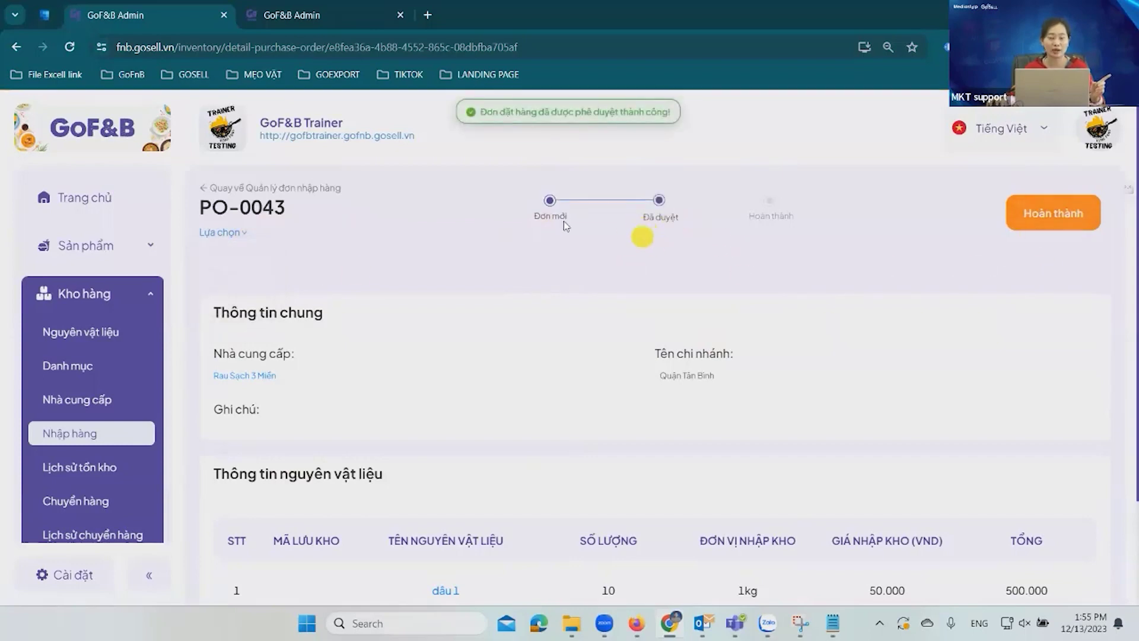
left_click(240, 236)
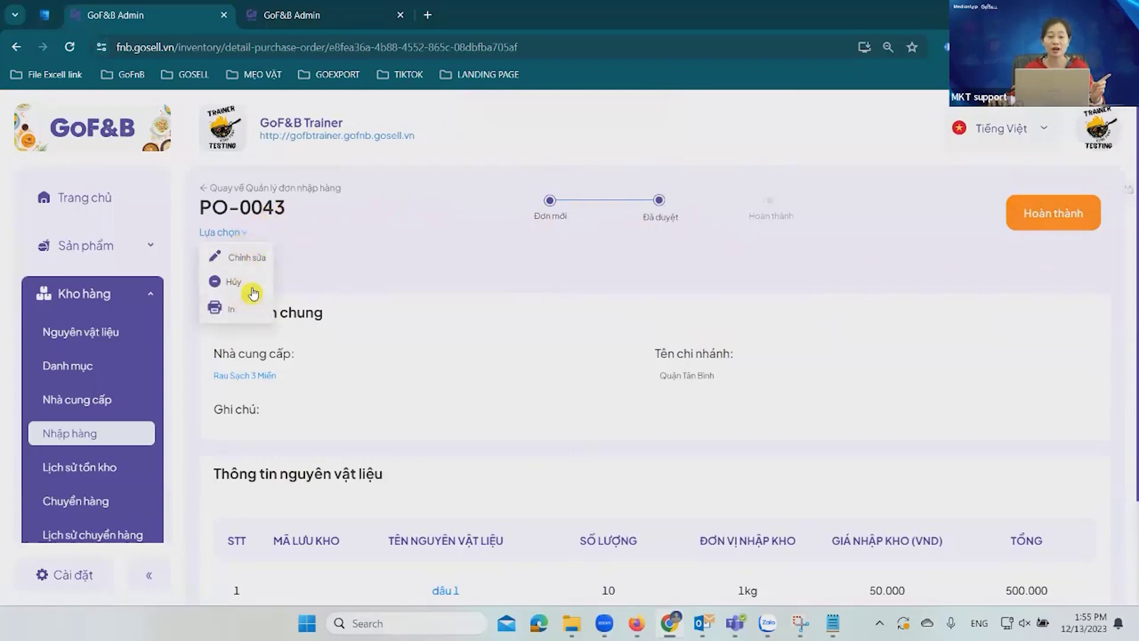
left_click(1054, 217)
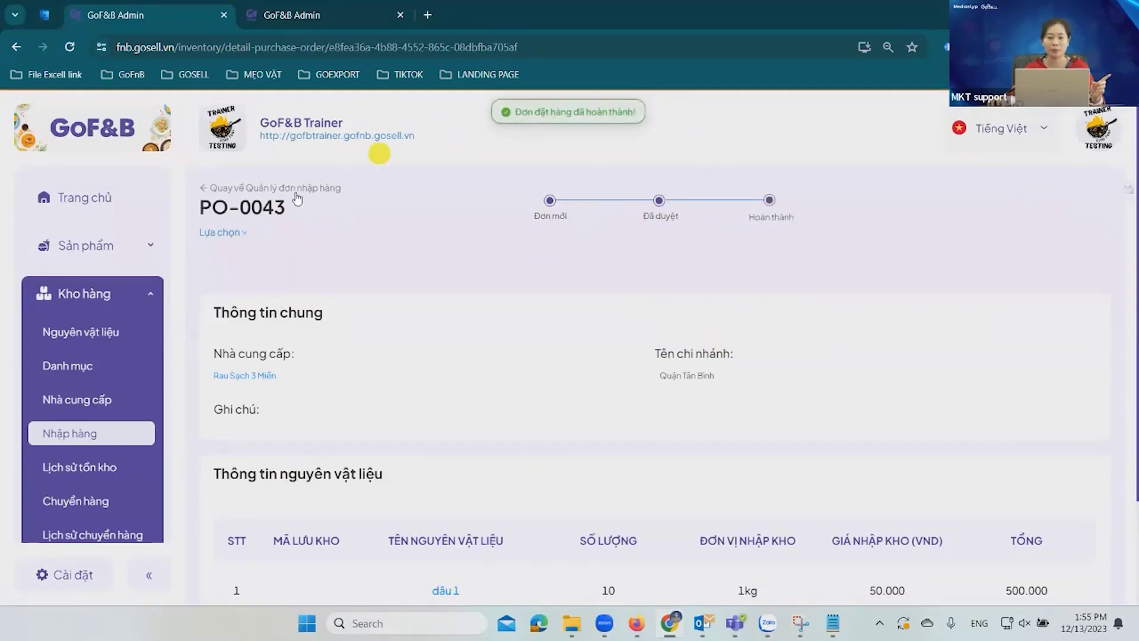
left_click(228, 234)
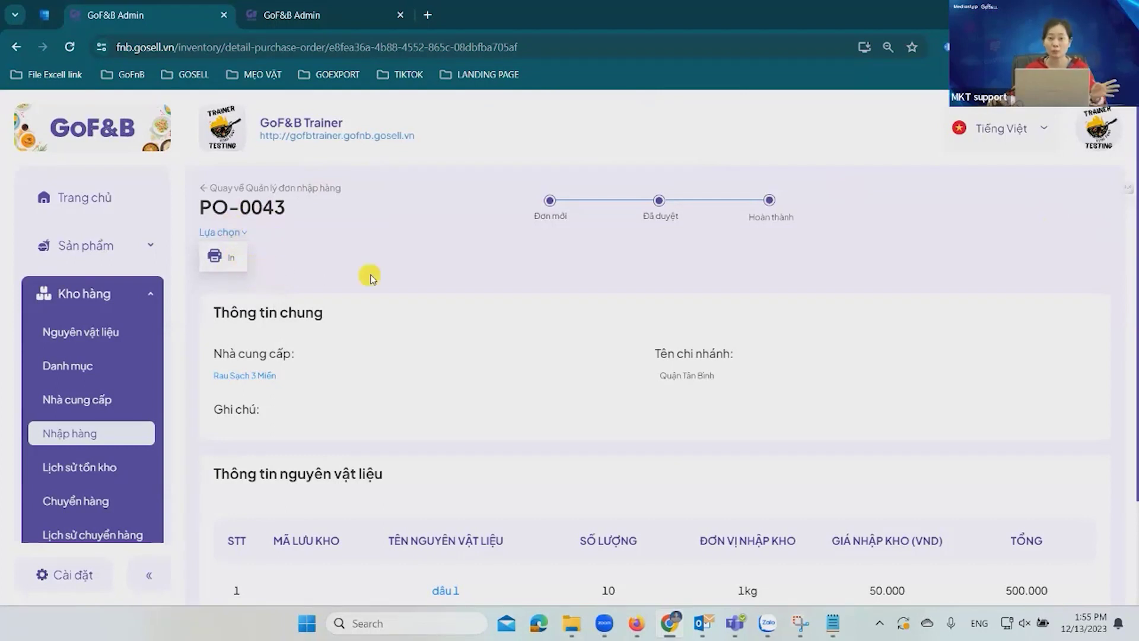
Return to the purchase order list and review the statuses of today's orders
left_click(83, 433)
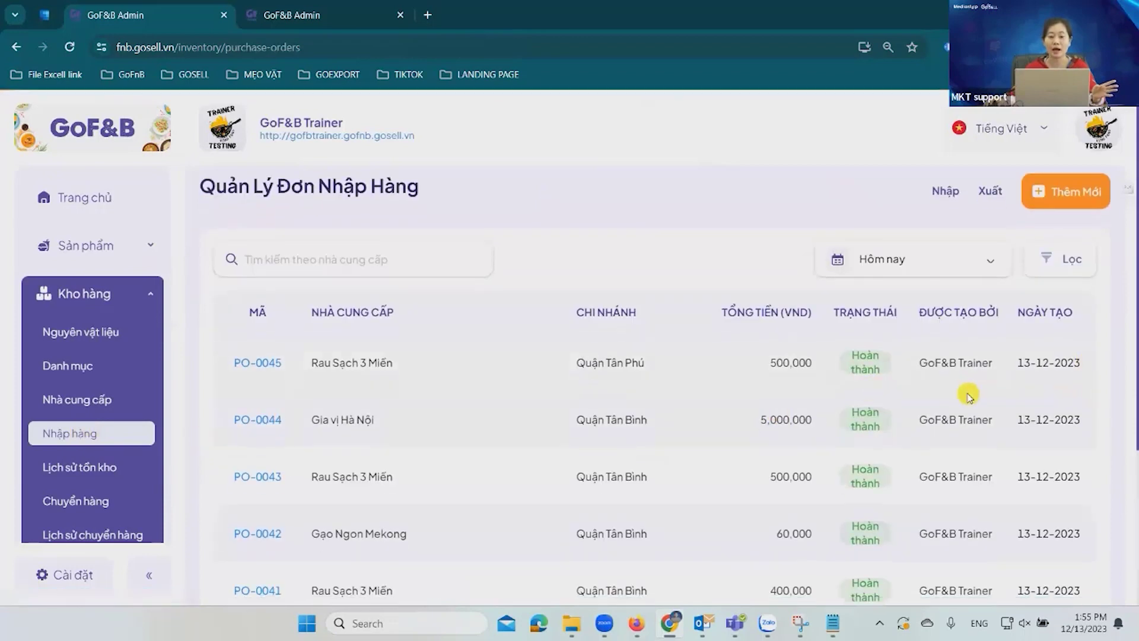
scroll(985, 410, "down", 2)
scroll(998, 417, "down", 2)
scroll(999, 417, "up", 5)
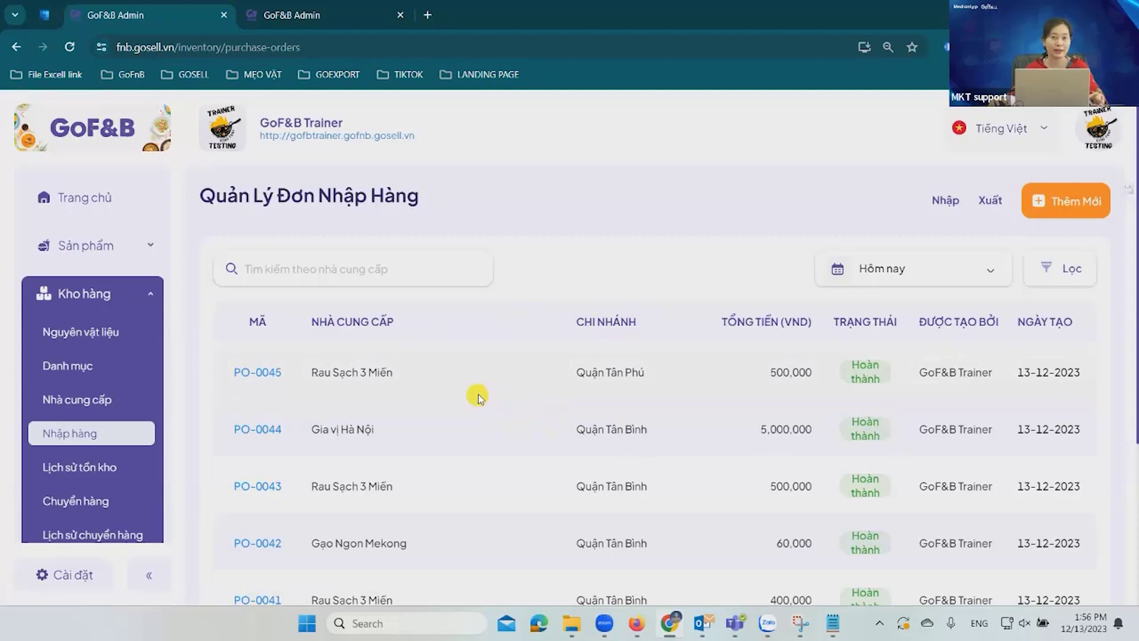
Start a new material transfer order from Quận Tân Bình to Quận Tân Phú
scroll(123, 363, "down", 3)
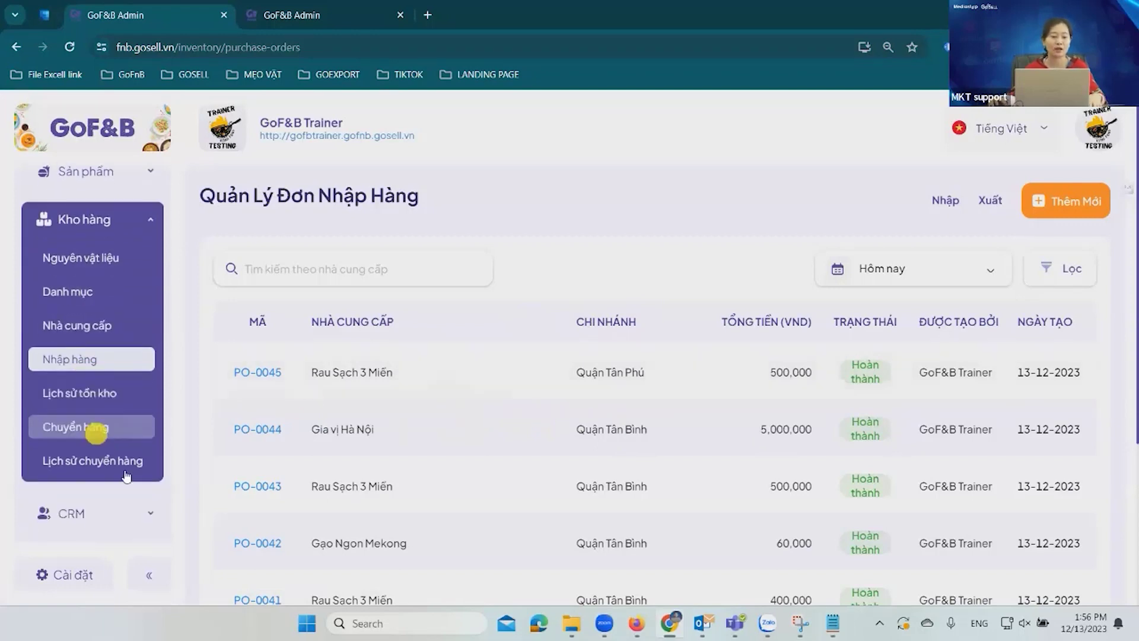
left_click(100, 350)
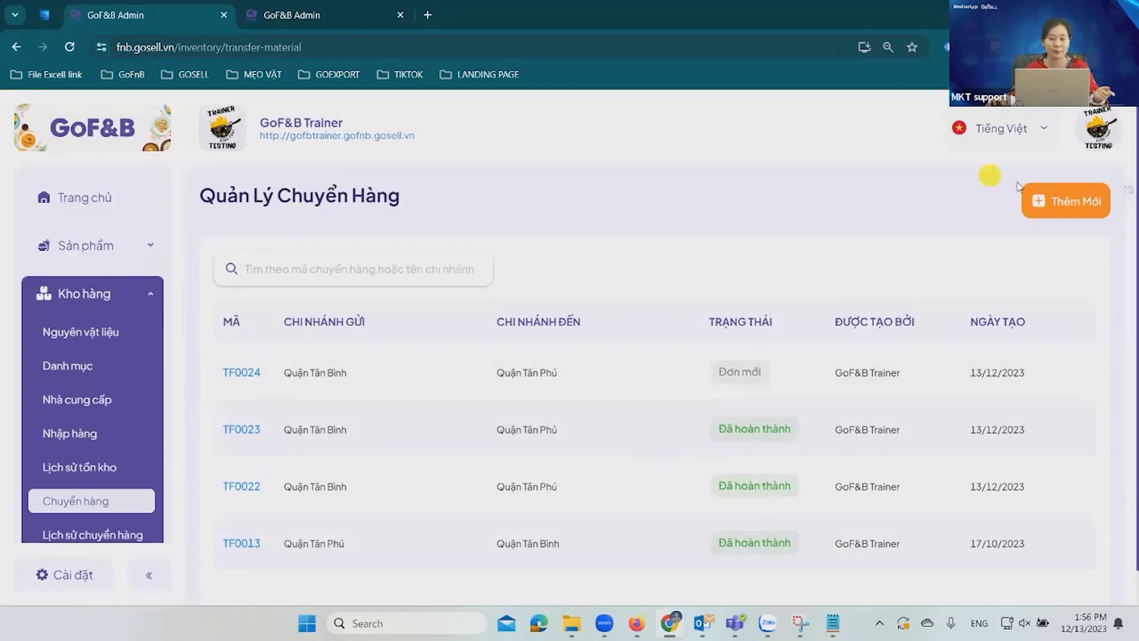
left_click(1063, 204)
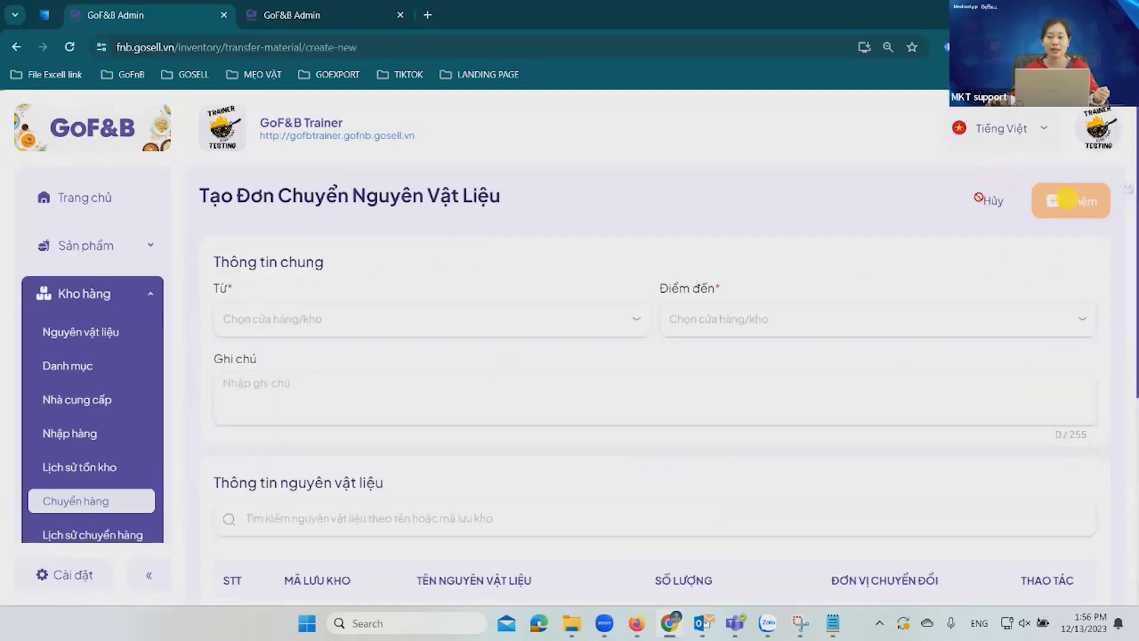
left_click(359, 319)
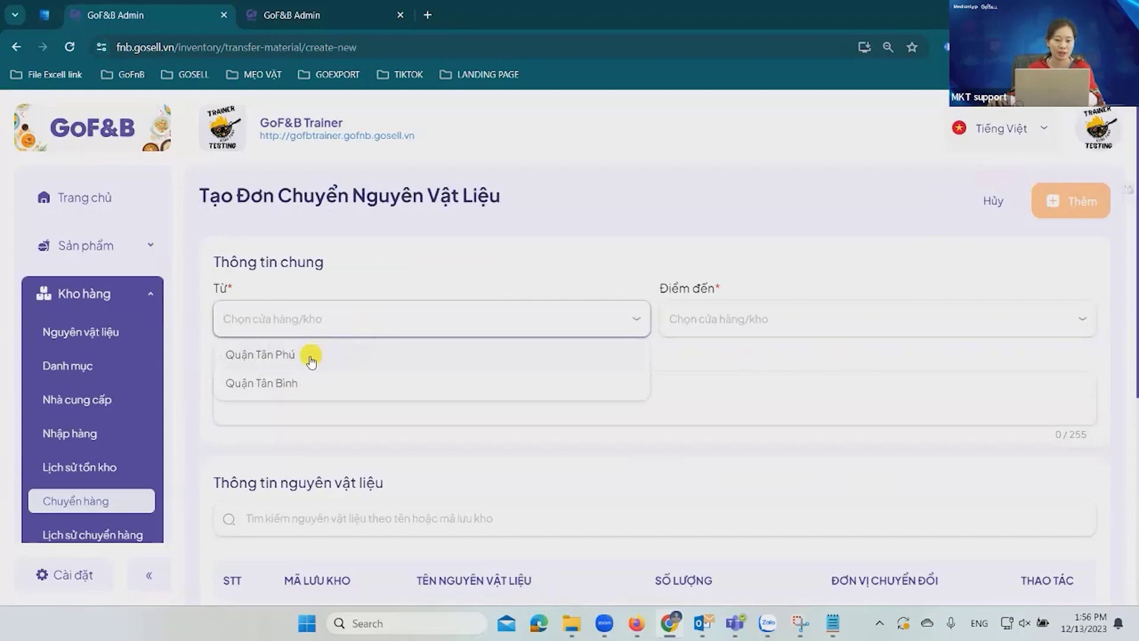
left_click(305, 383)
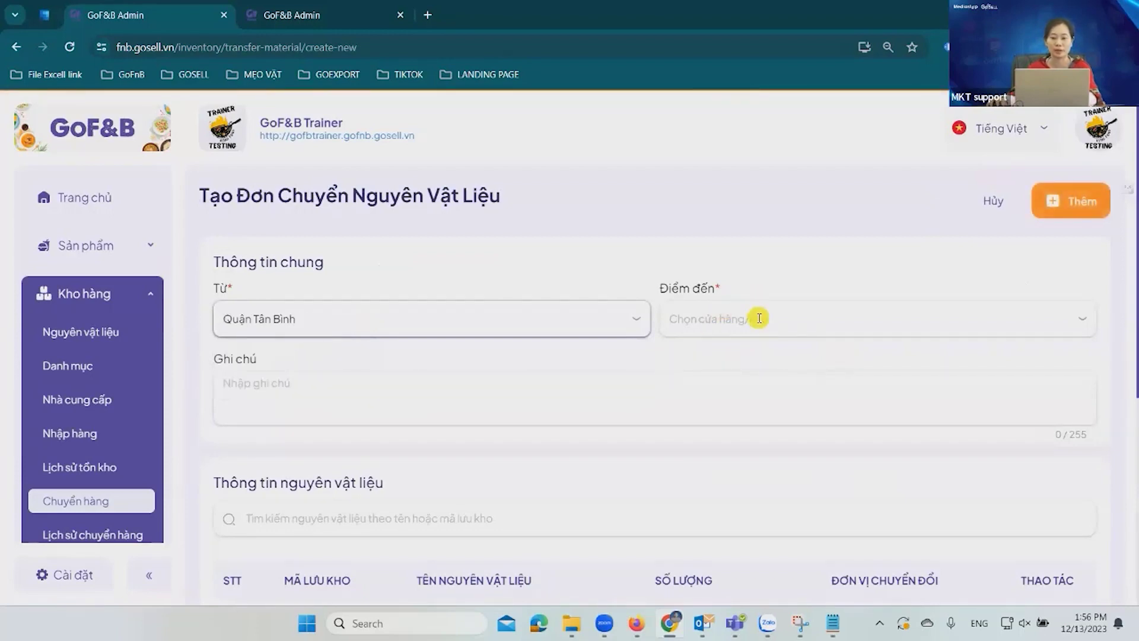
left_click(759, 319)
left_click(745, 358)
Search the materials for dâu and add the stocked material dâu 1 to the transfer order
scroll(495, 420, "down", 1)
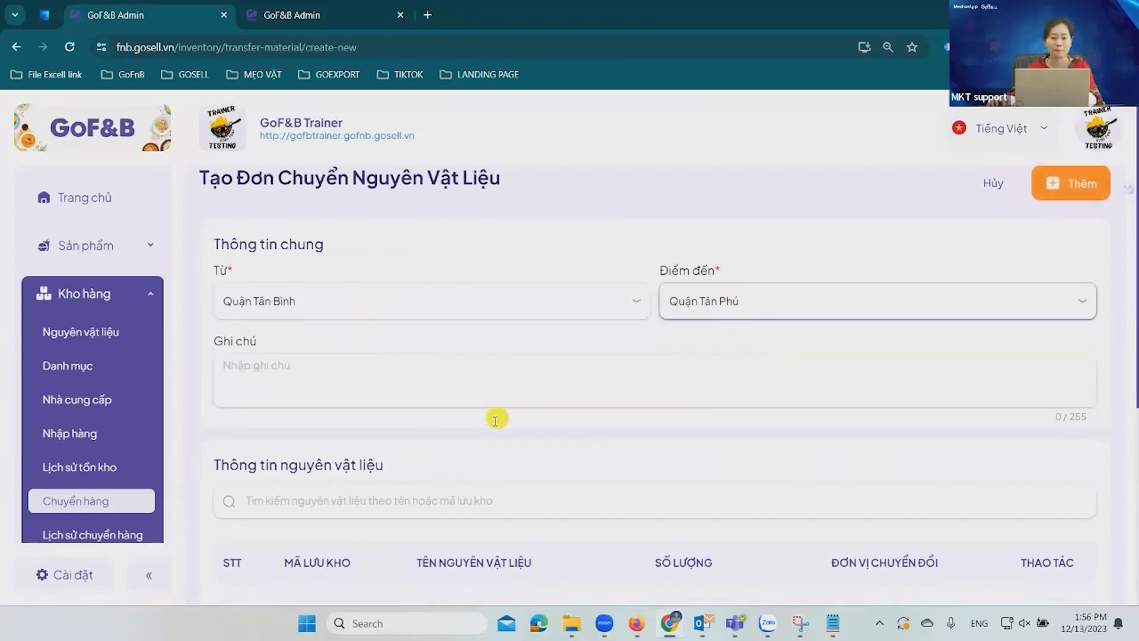
scroll(496, 419, "down", 3)
left_click(364, 297)
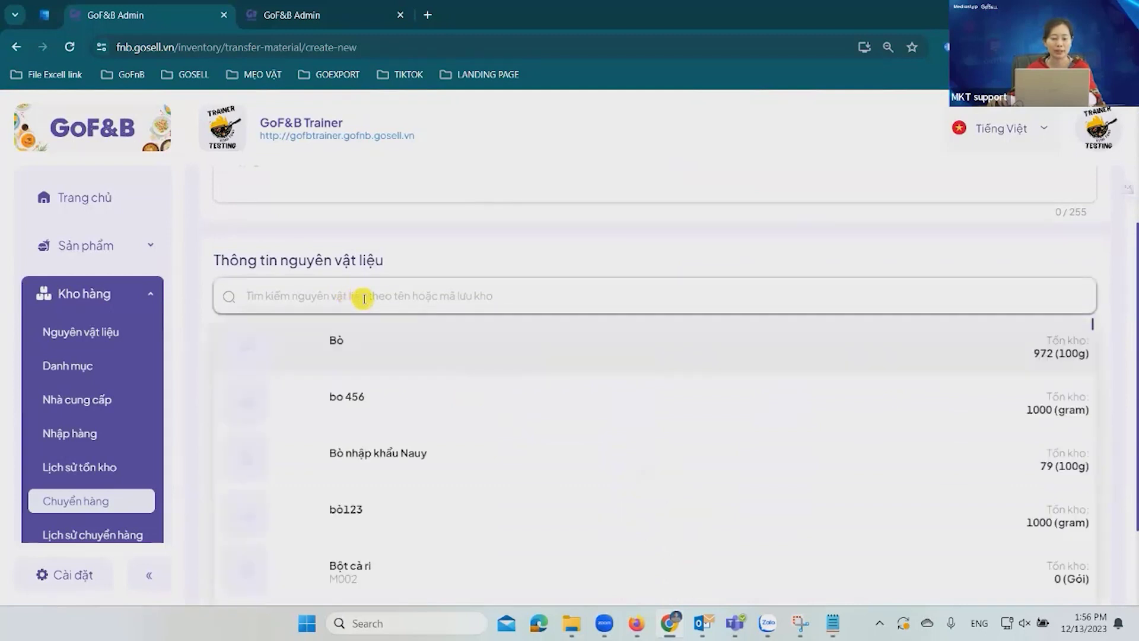
type("đ")
type("au")
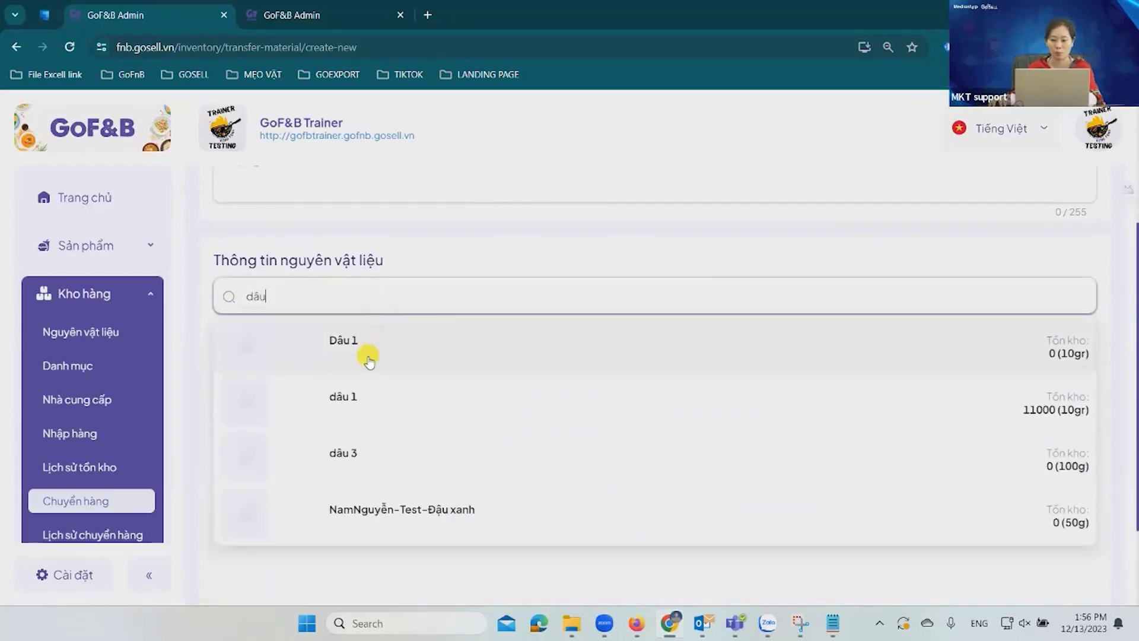
left_click(371, 402)
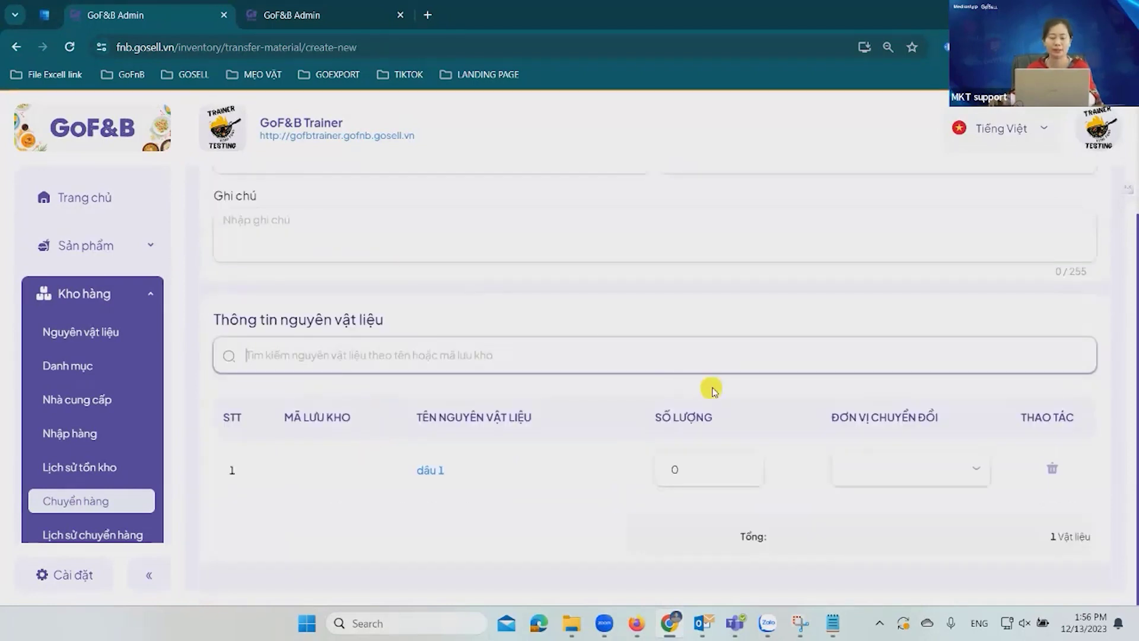
Set the transfer quantity of dâu 1 to 50 and its conversion unit to 1kg
left_click(682, 469)
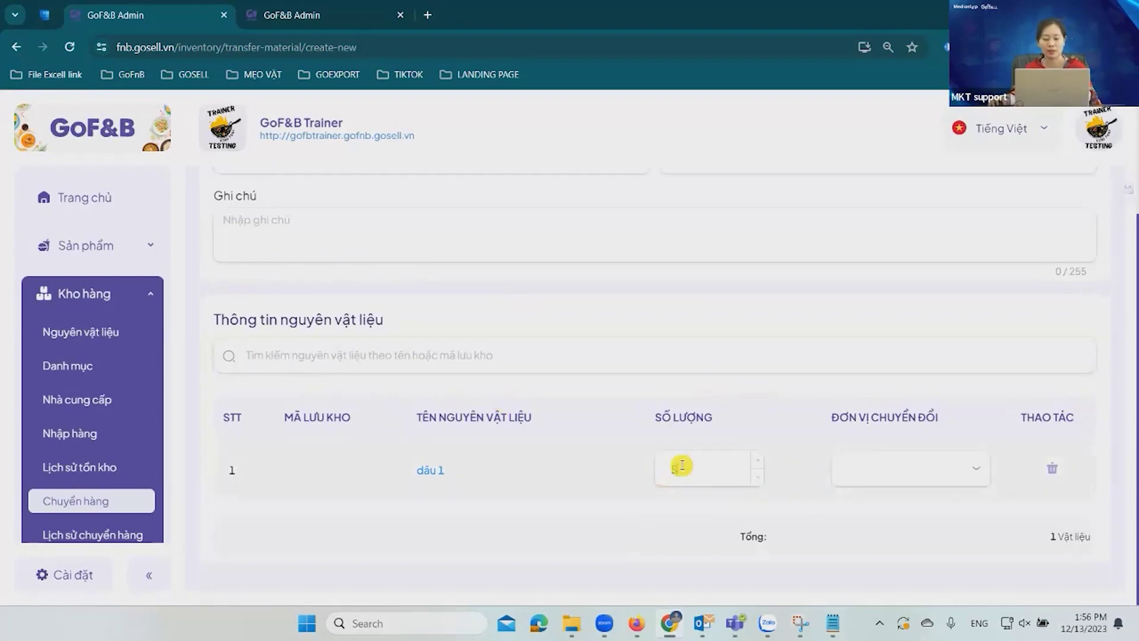
left_click(780, 462)
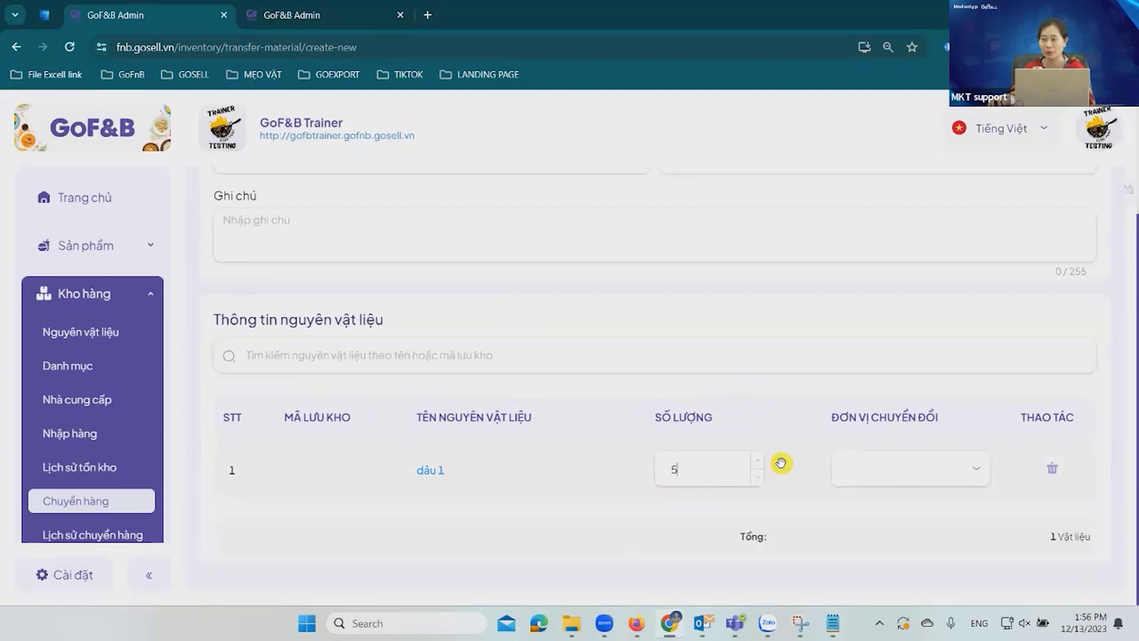
type("0")
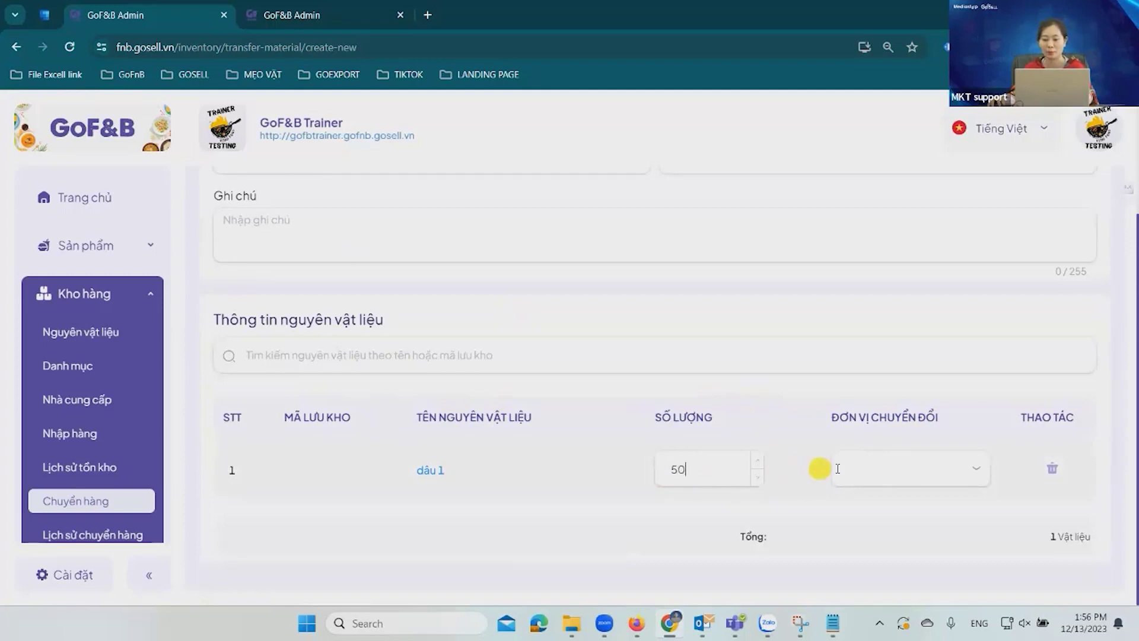
left_click(873, 473)
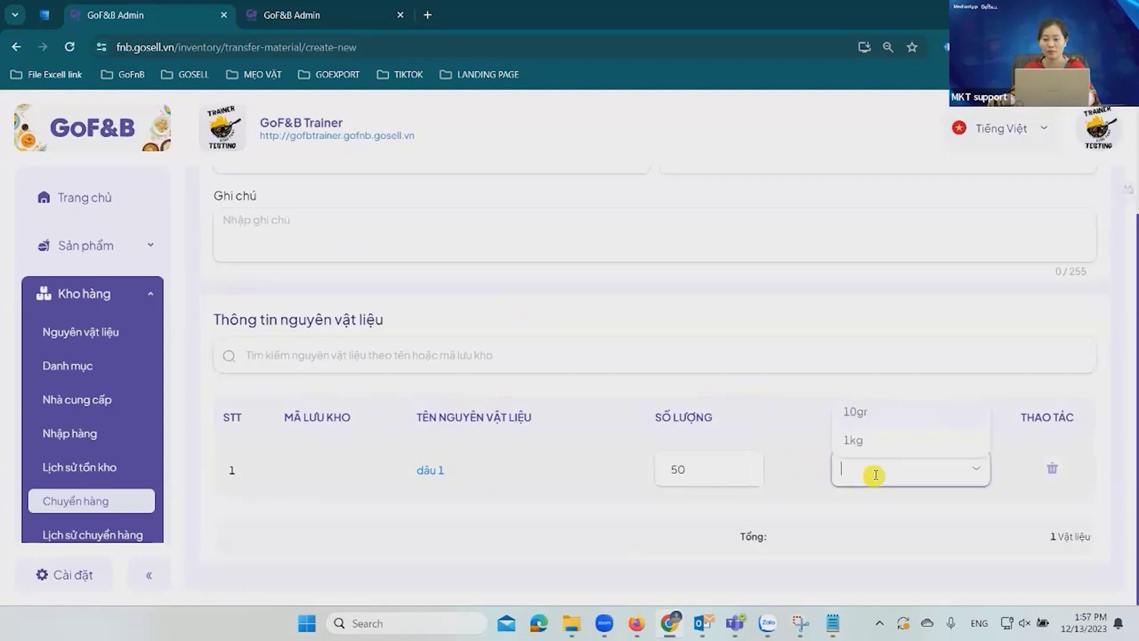
left_click(868, 442)
scroll(769, 435, "up", 3)
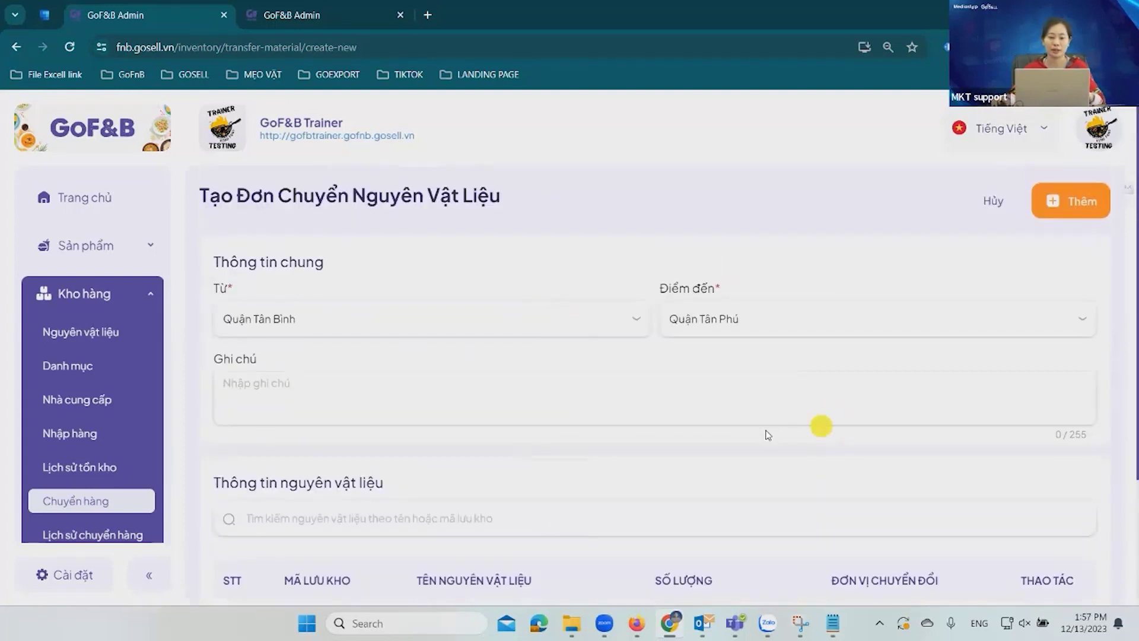
Save the new material transfer order, open it from the transfer list and show its available actions
left_click(1087, 204)
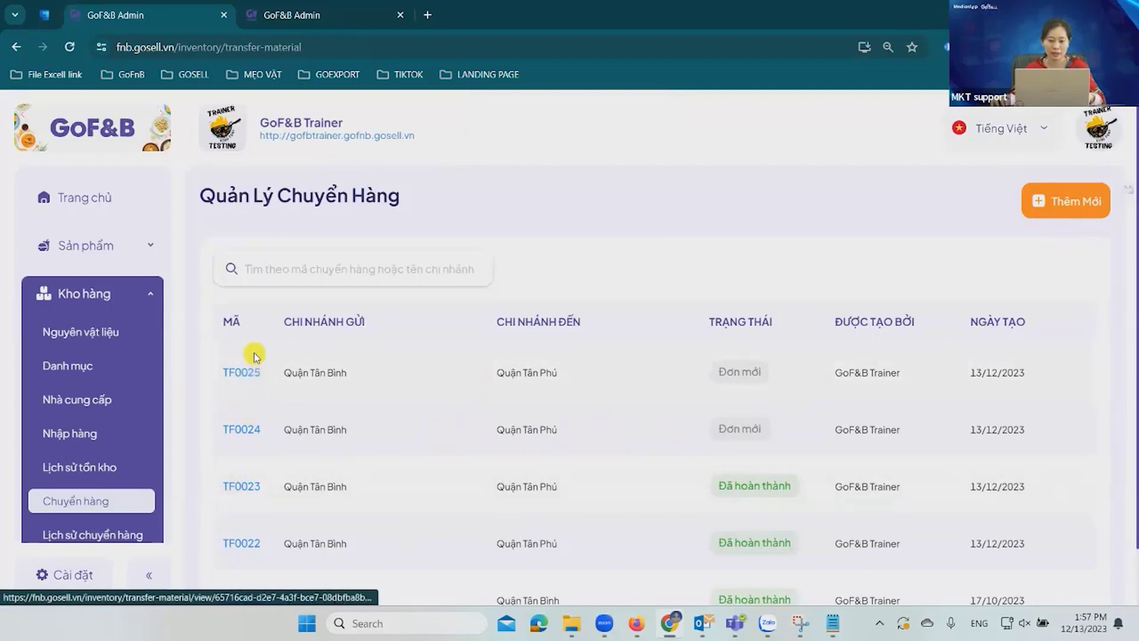
left_click(243, 375)
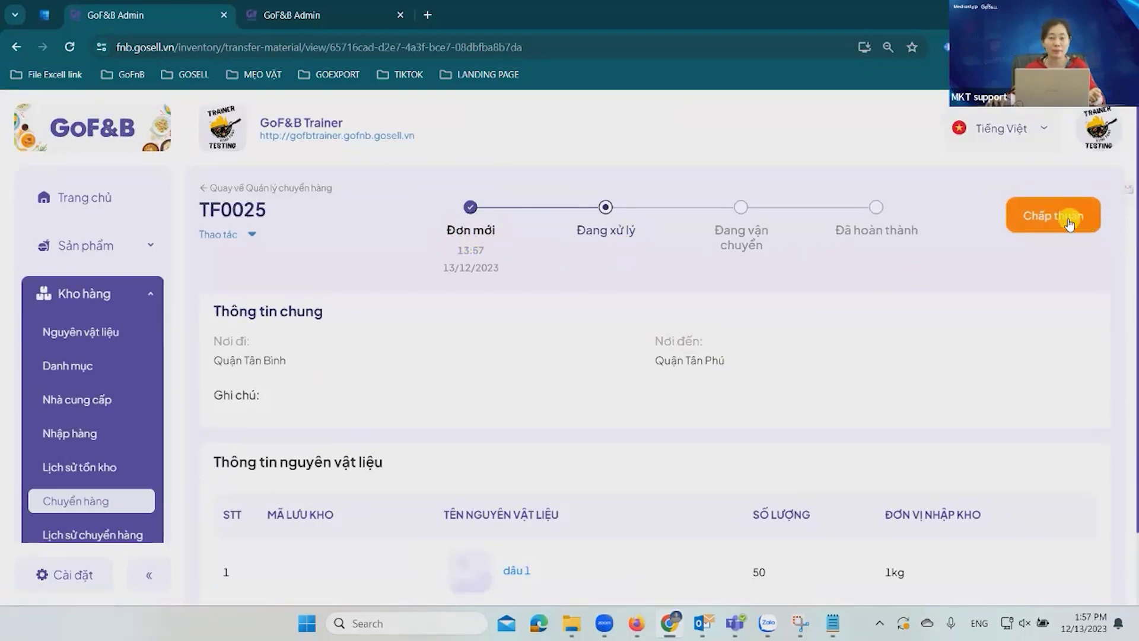
left_click(251, 236)
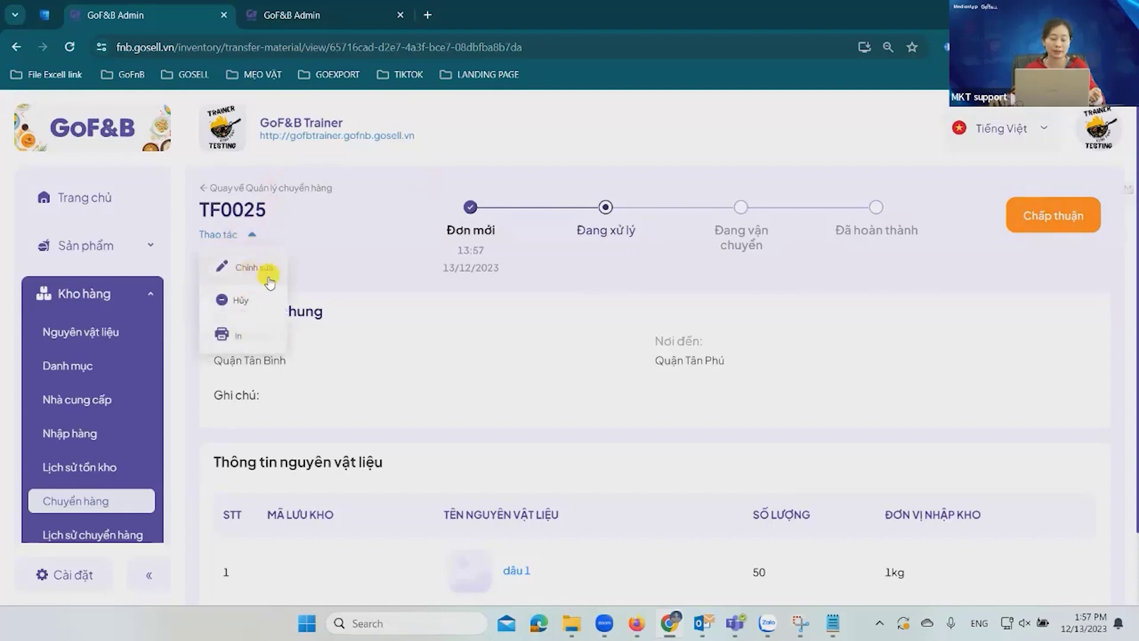
Advance the transfer order through approval and shipping to completion, and review its available actions and material line
left_click(1072, 220)
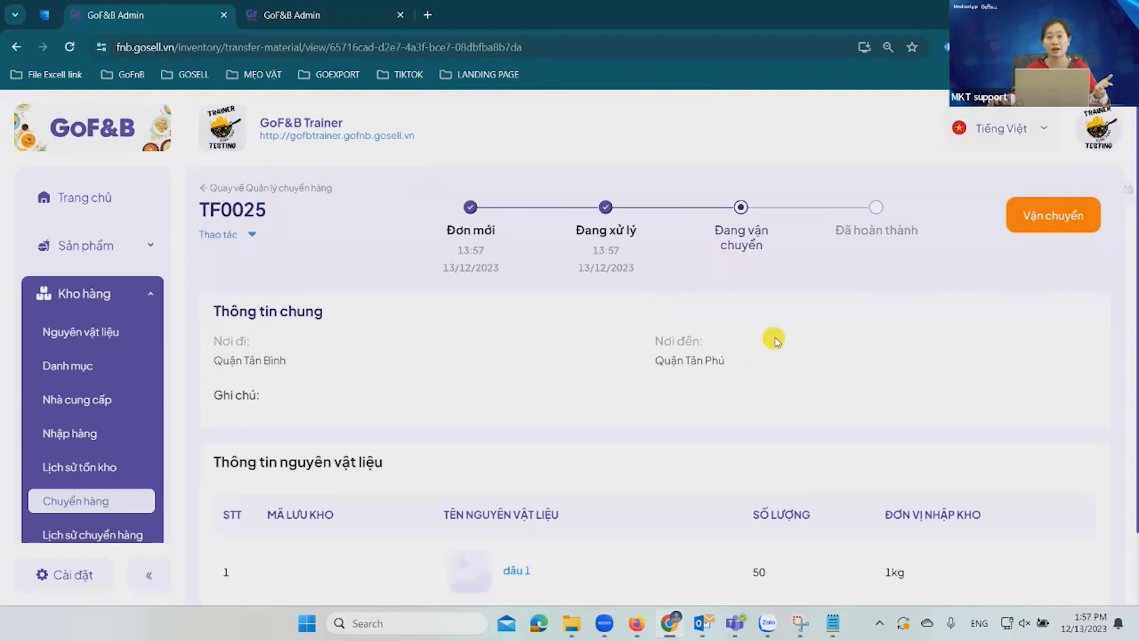
left_click(1075, 220)
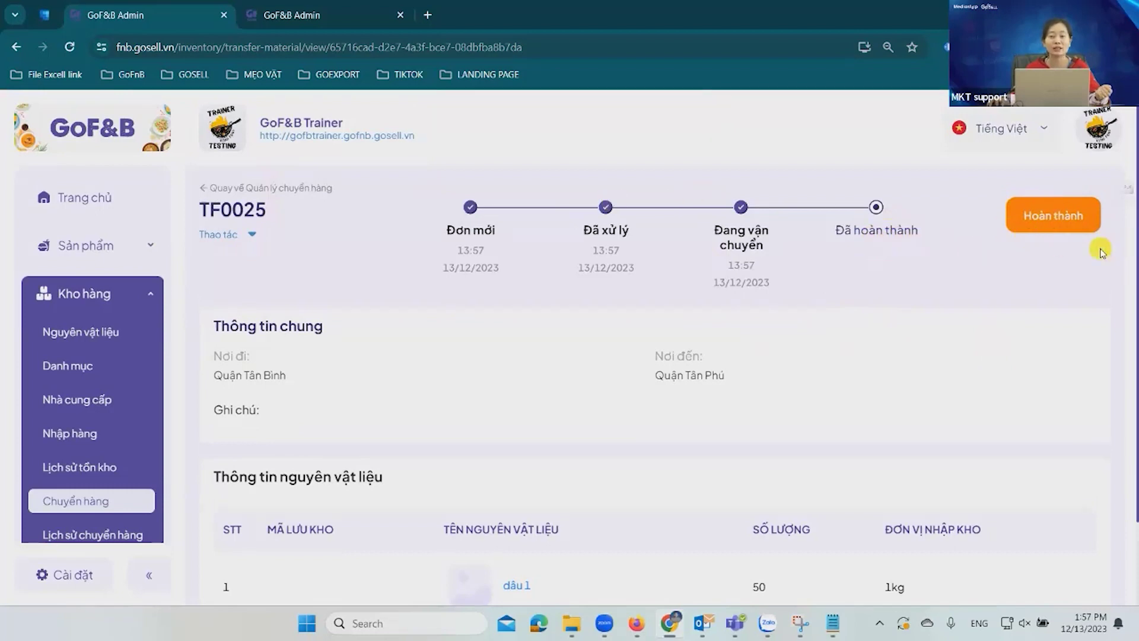
left_click(1076, 216)
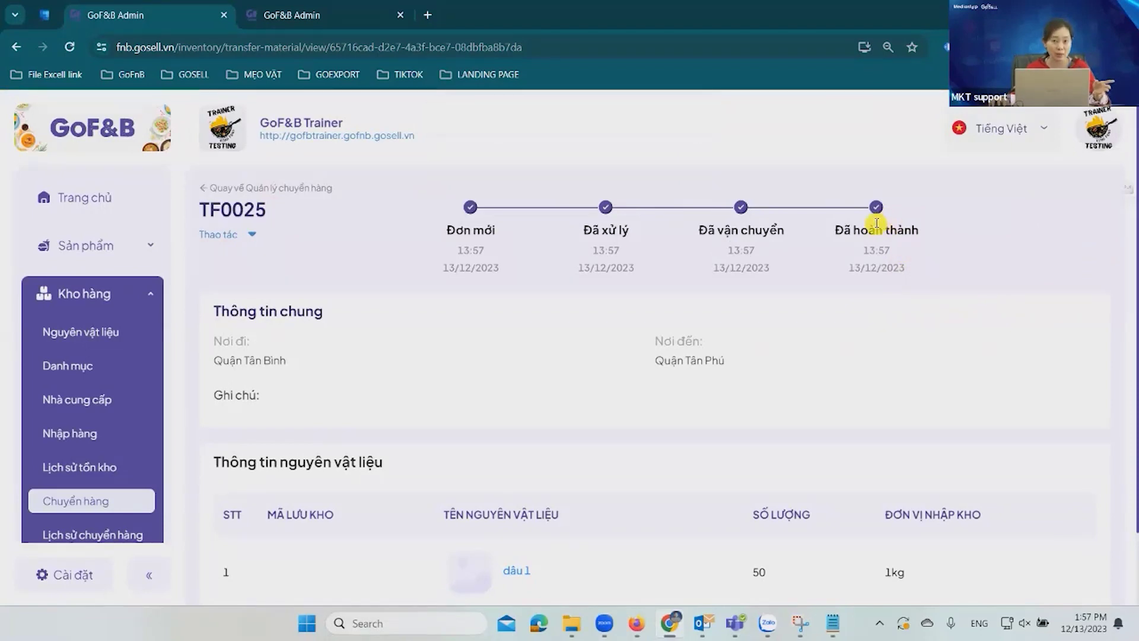
left_click(251, 236)
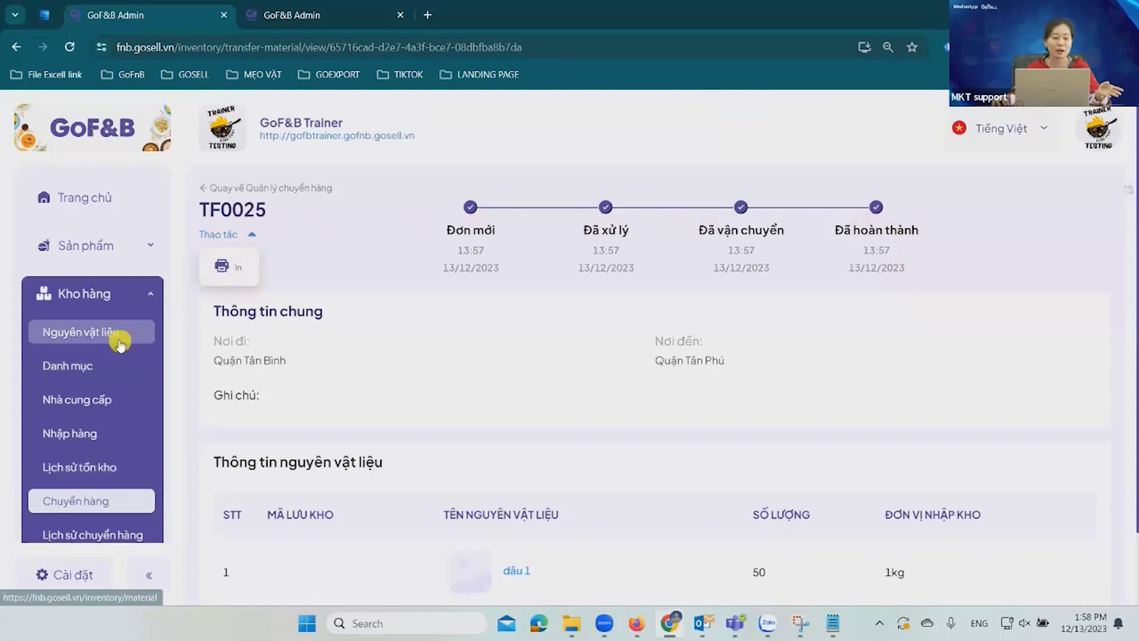
scroll(608, 532, "down", 2)
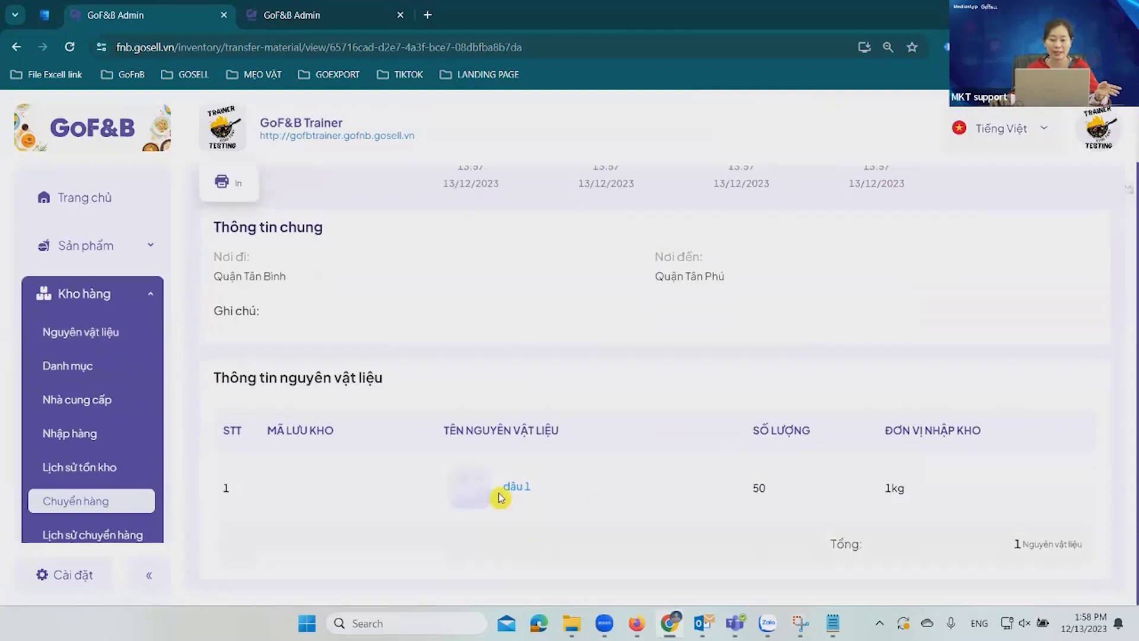
Open the stocked material dâu 1 from the materials list and check its stock quantities at Quận Tân Bình and Quận Tân Phú
left_click(117, 336)
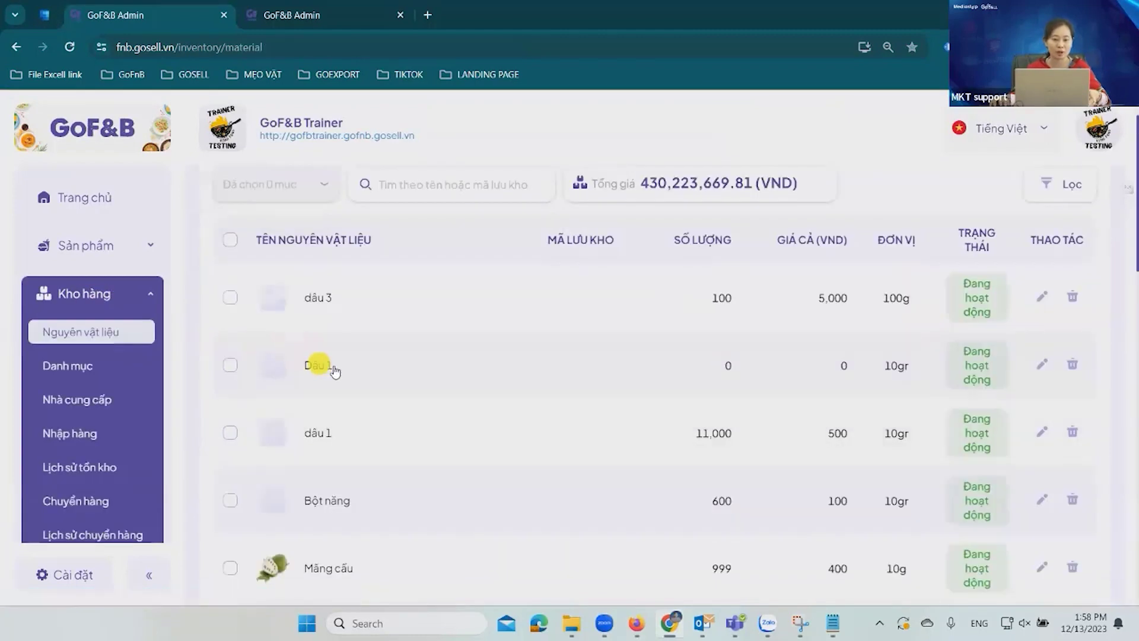
left_click(1038, 430)
scroll(625, 381, "down", 10)
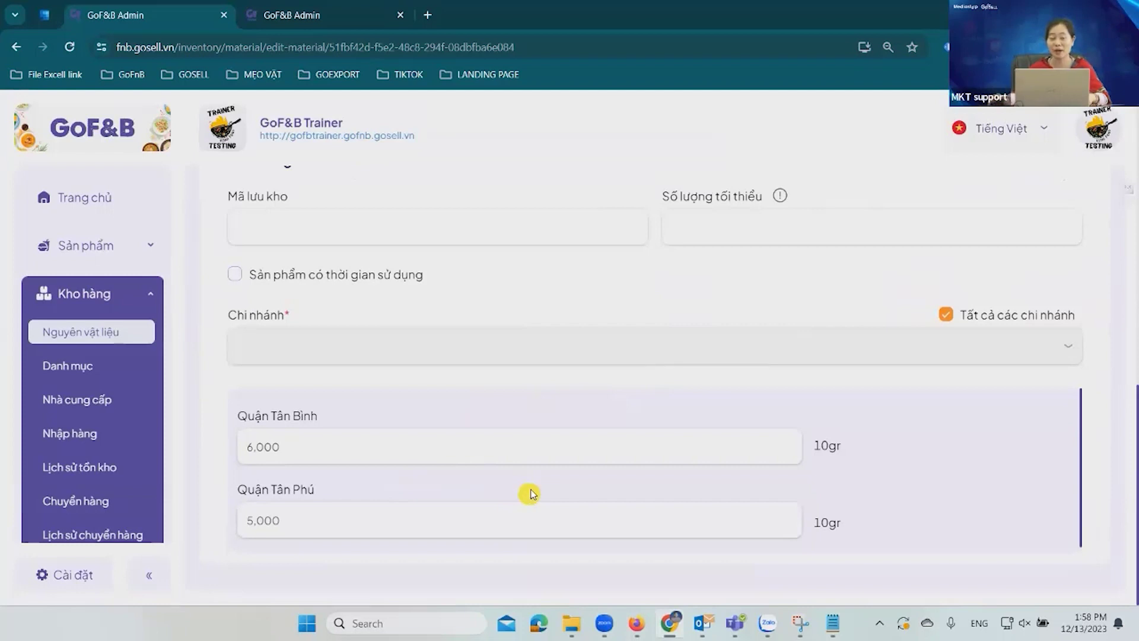
left_click(702, 534)
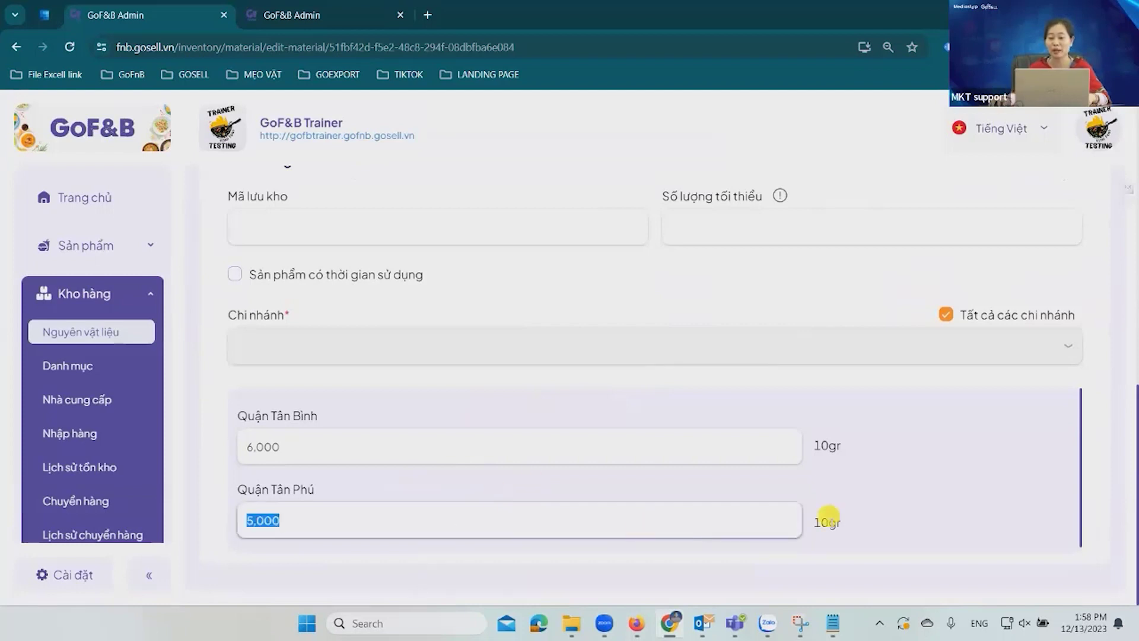
left_click(321, 529)
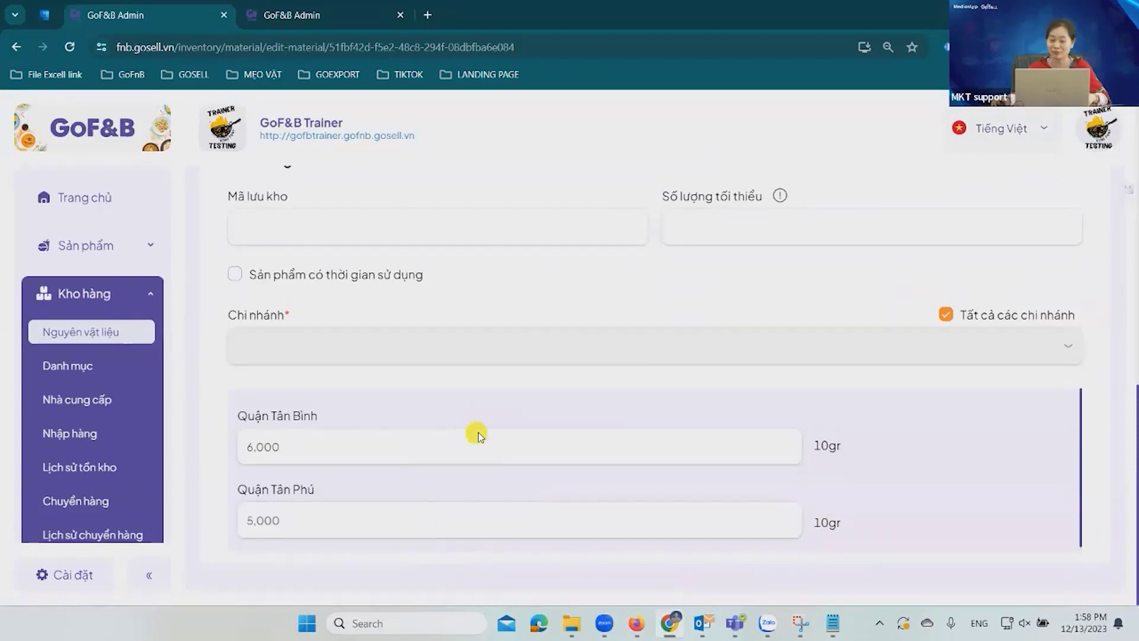
scroll(473, 432, "up", 8)
scroll(480, 436, "up", 4)
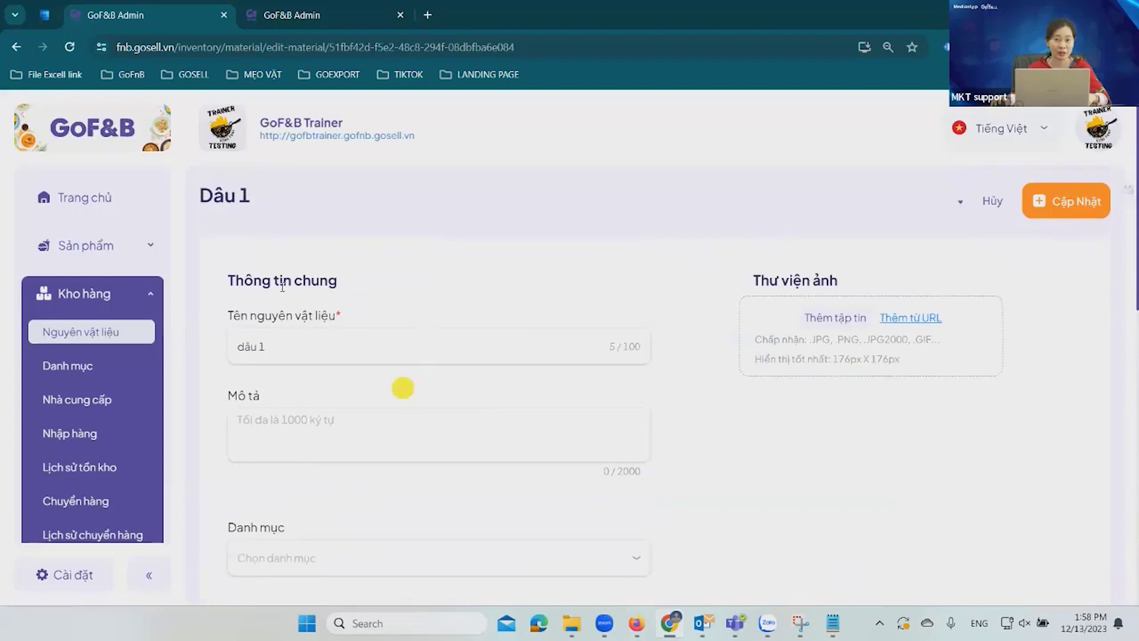